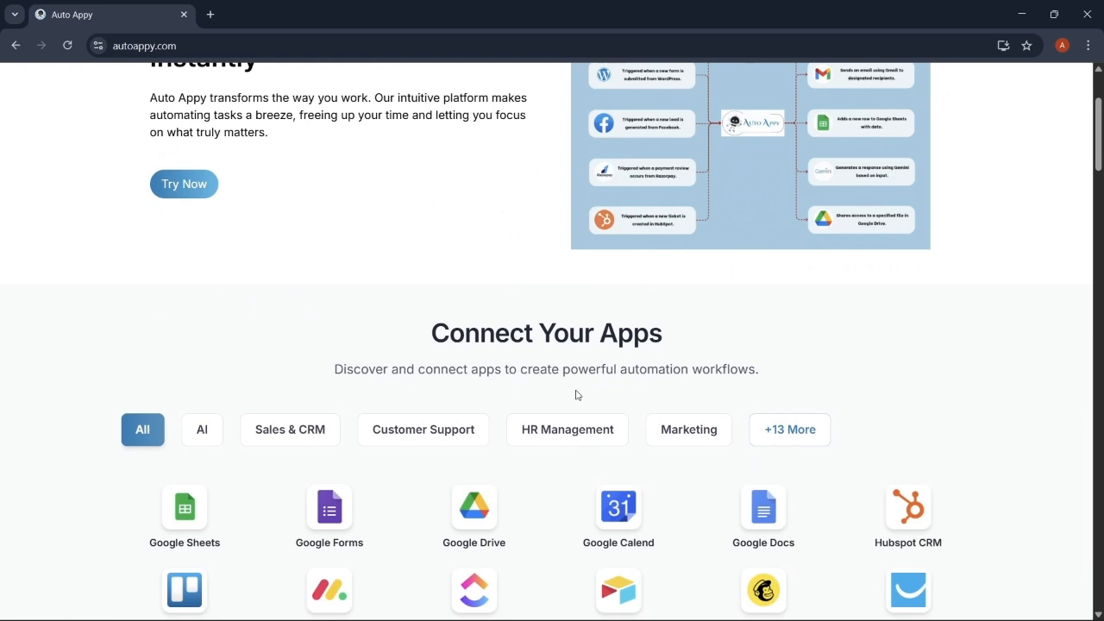
# Scroll through the page, then go to the Auto Appy Workflows dashboard
pyautogui.scroll(-2, 576, 395)
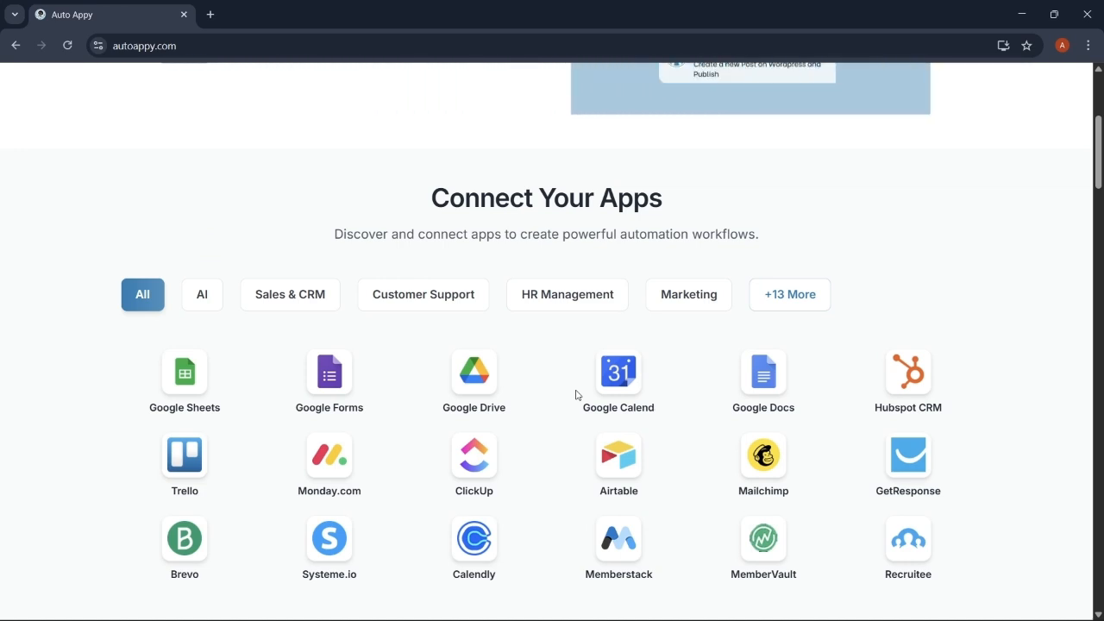
pyautogui.scroll(-2, 576, 394)
pyautogui.scroll(-2, 576, 394)
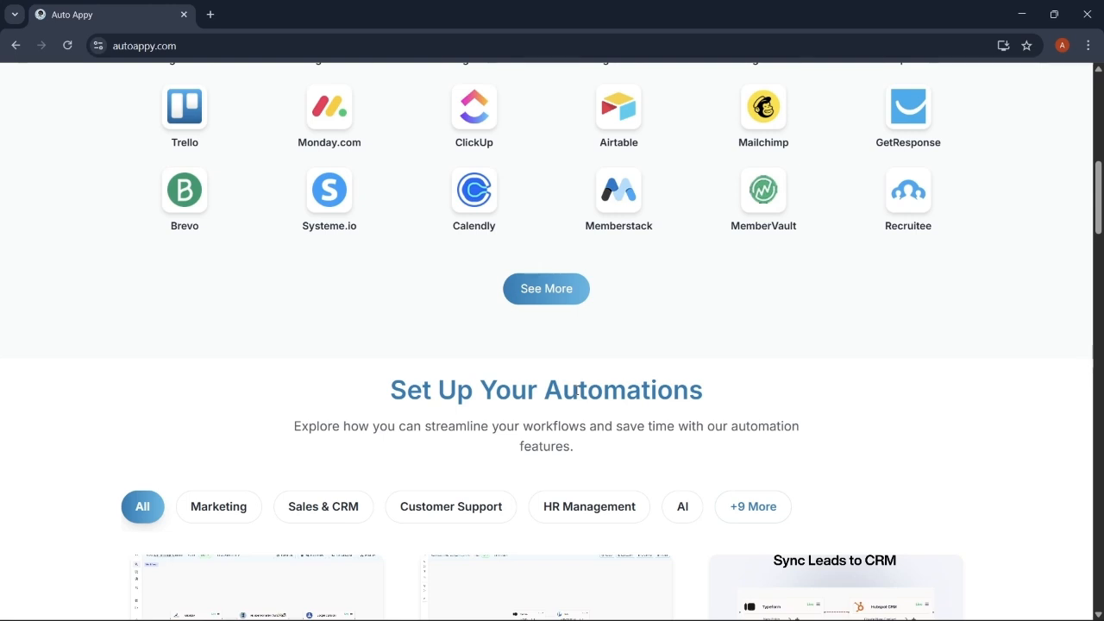
pyautogui.scroll(-2, 576, 392)
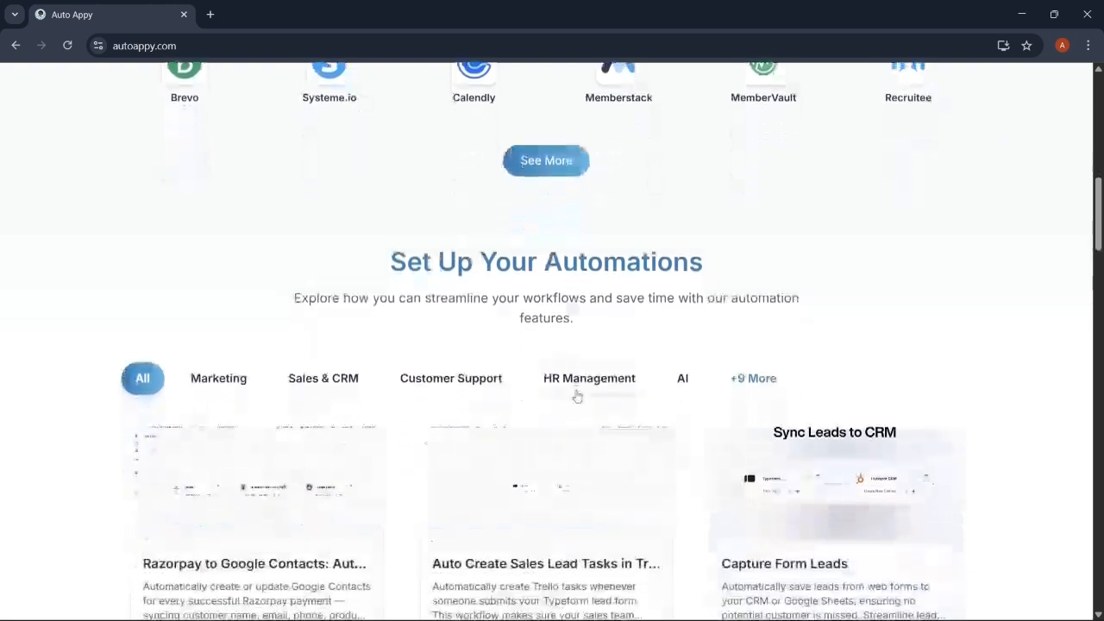
pyautogui.scroll(-1, 577, 395)
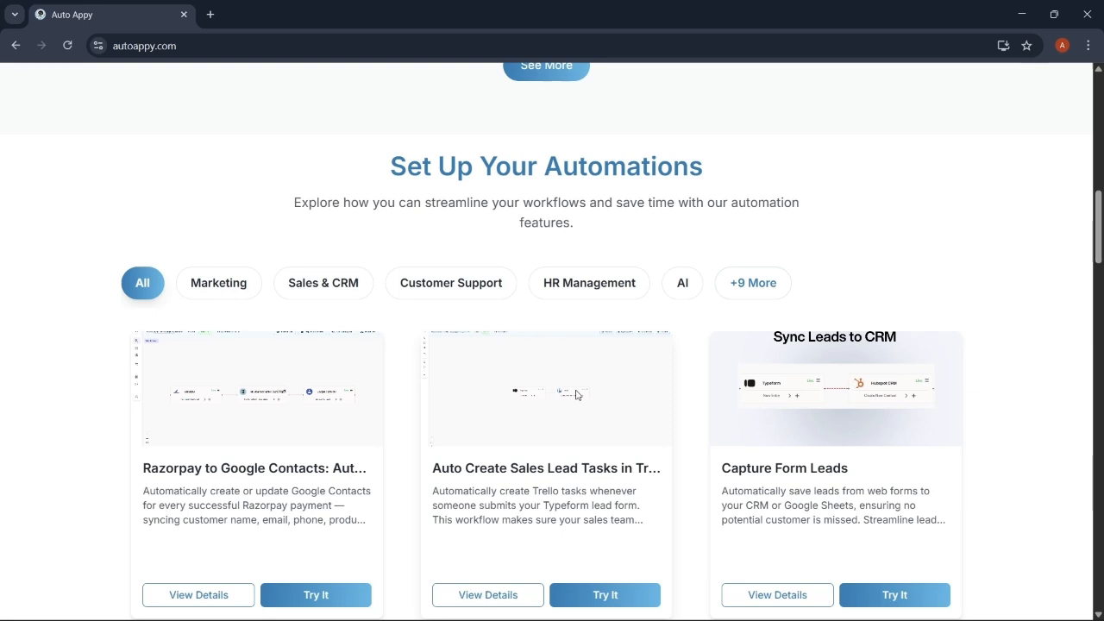
pyautogui.scroll(-1, 576, 394)
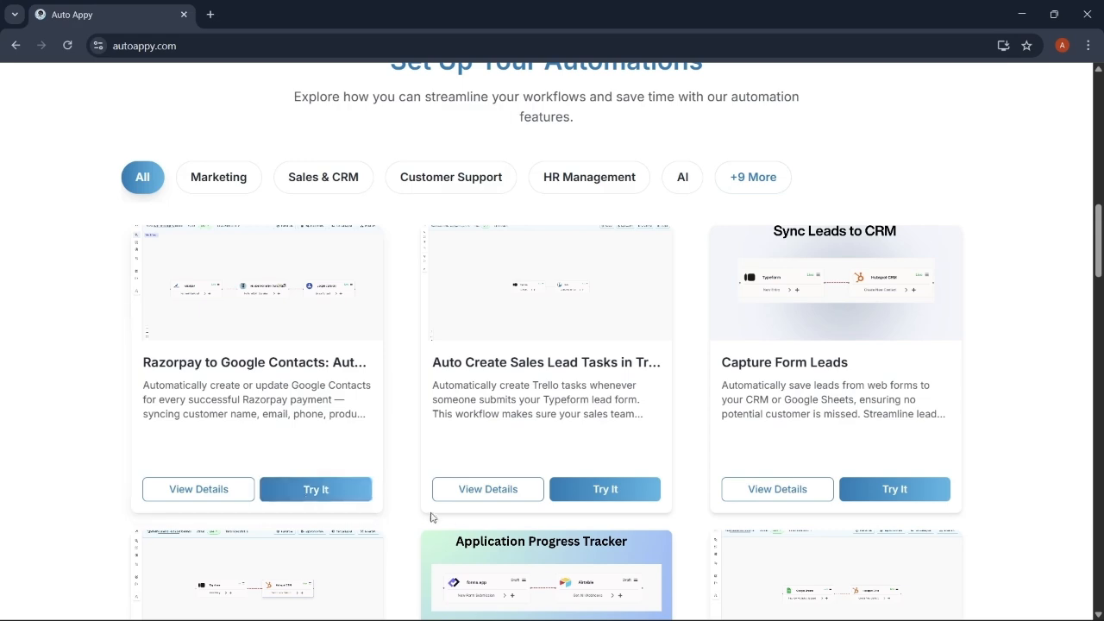
pyautogui.scroll(-9, 445, 518)
pyautogui.scroll(-10, 457, 518)
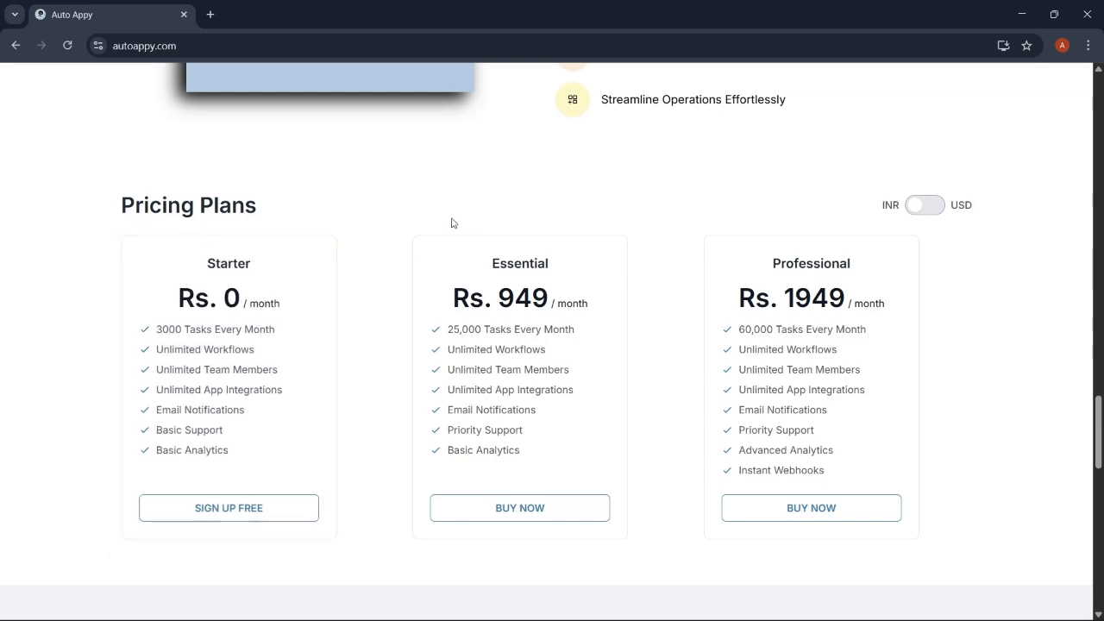
pyautogui.scroll(4, 451, 221)
pyautogui.scroll(15, 451, 222)
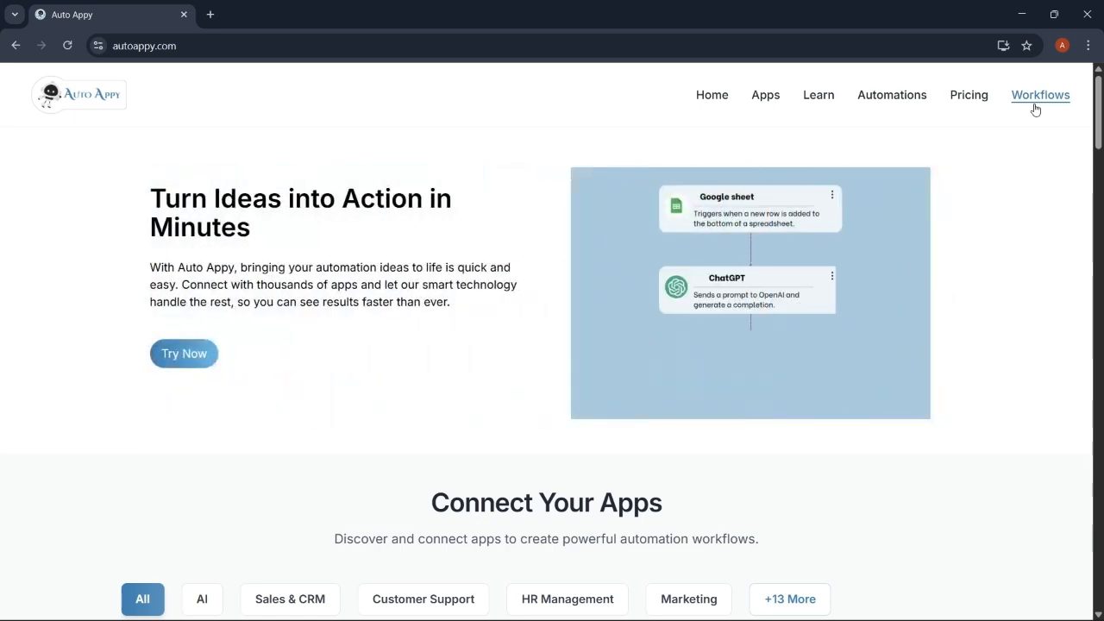
pyautogui.click(1035, 109)
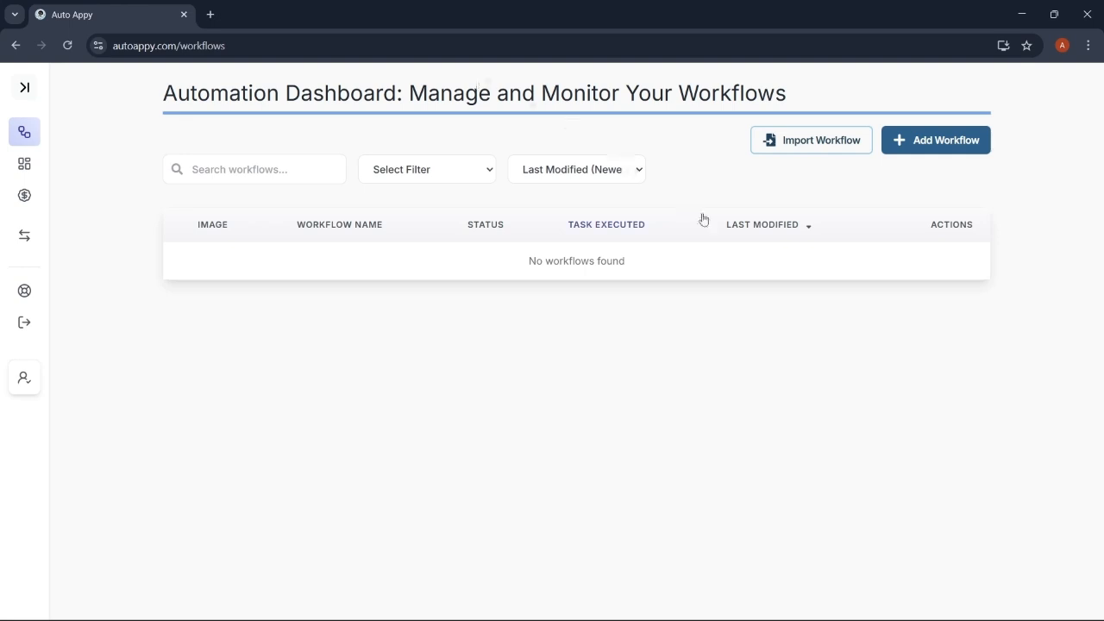
# Bring up the Create New Workflow dialog via Add Workflow
pyautogui.click(947, 141)
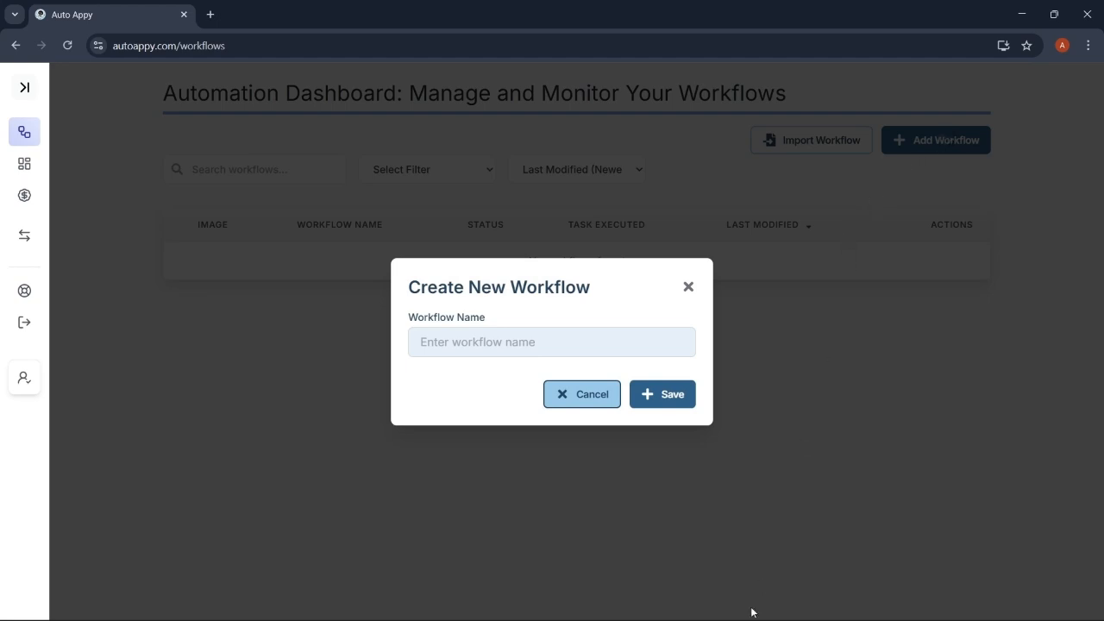
pyautogui.moveTo(531, 617)
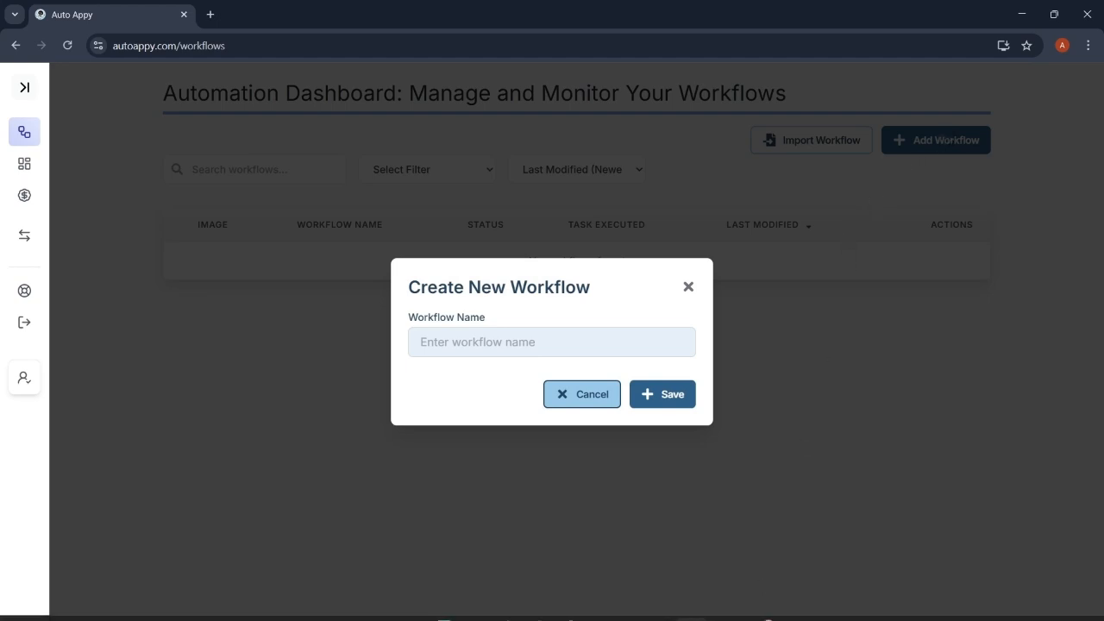
pyautogui.click(723, 604)
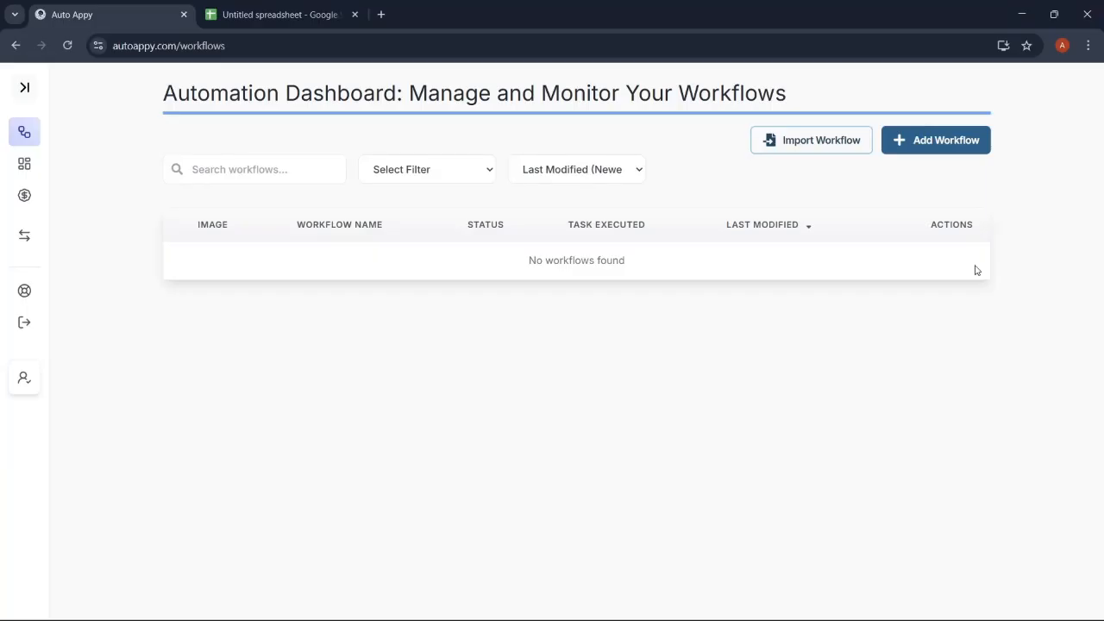
pyautogui.click(919, 138)
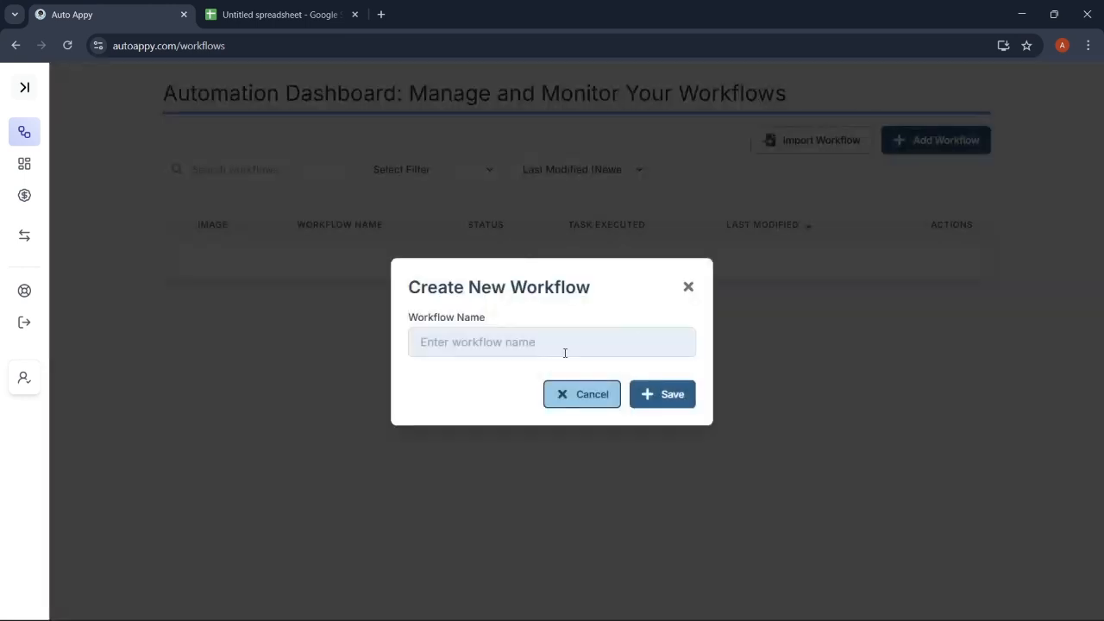
# Enter the workflow name 'Auto Followup Responses To High Intent Leads On Typeform Submissions'
pyautogui.click(531, 344)
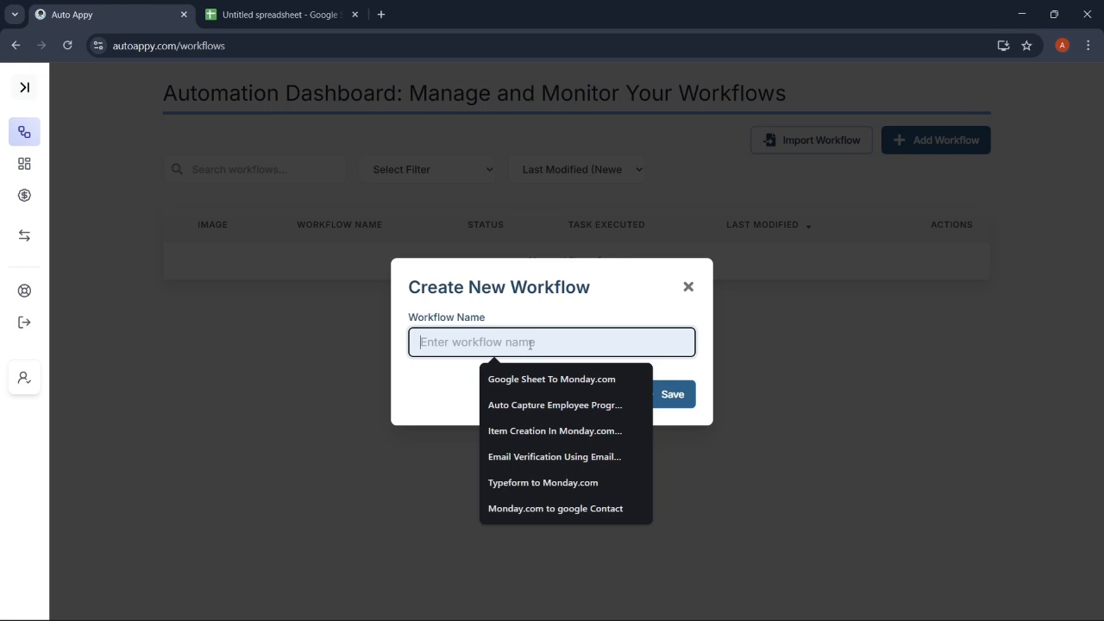
pyautogui.write('Auto ')
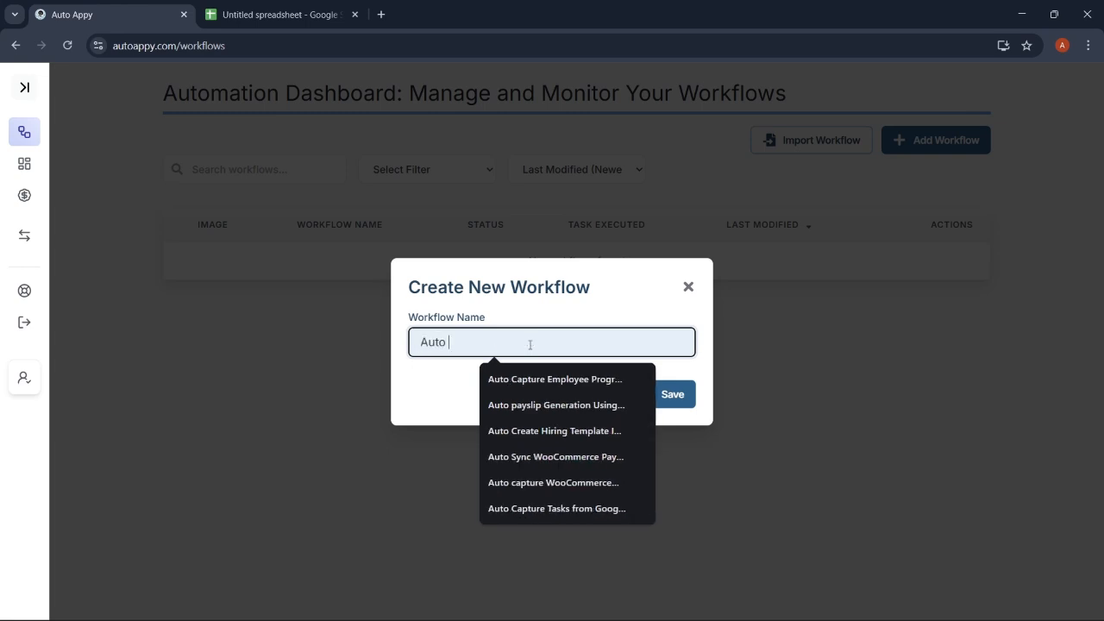
pyautogui.write('Followu')
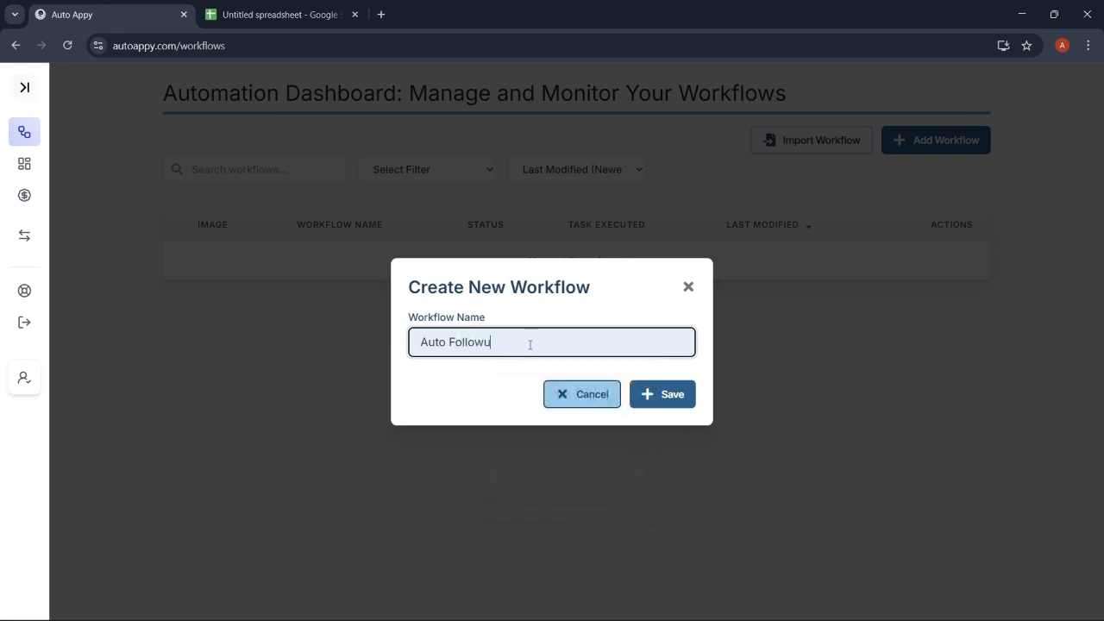
pyautogui.write('p Responses To')
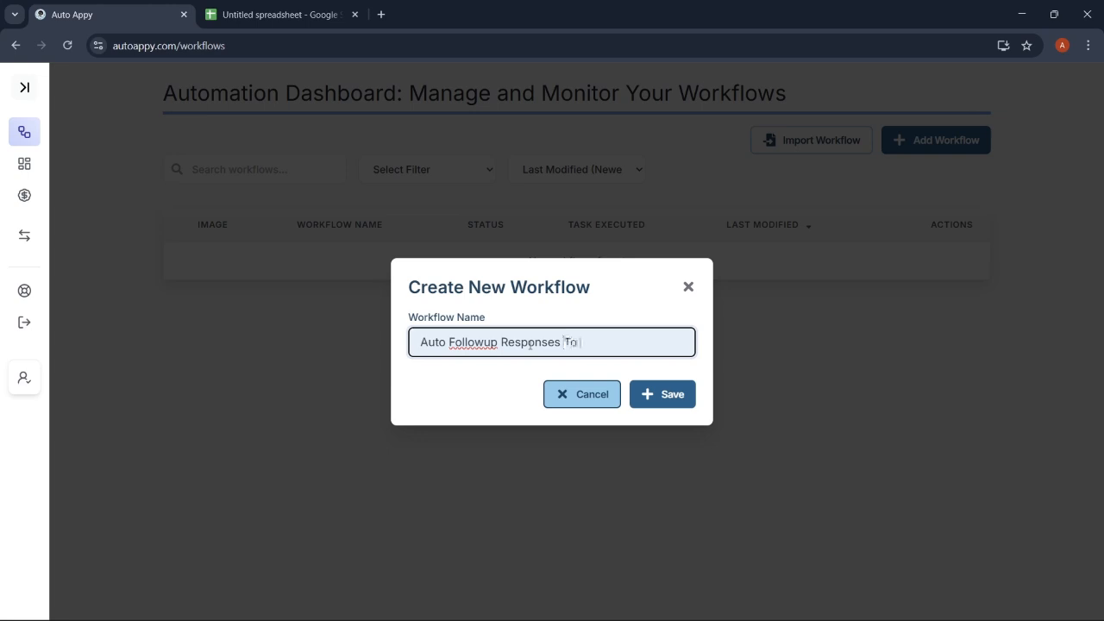
pyautogui.write(' High Intent Leads On Ty')
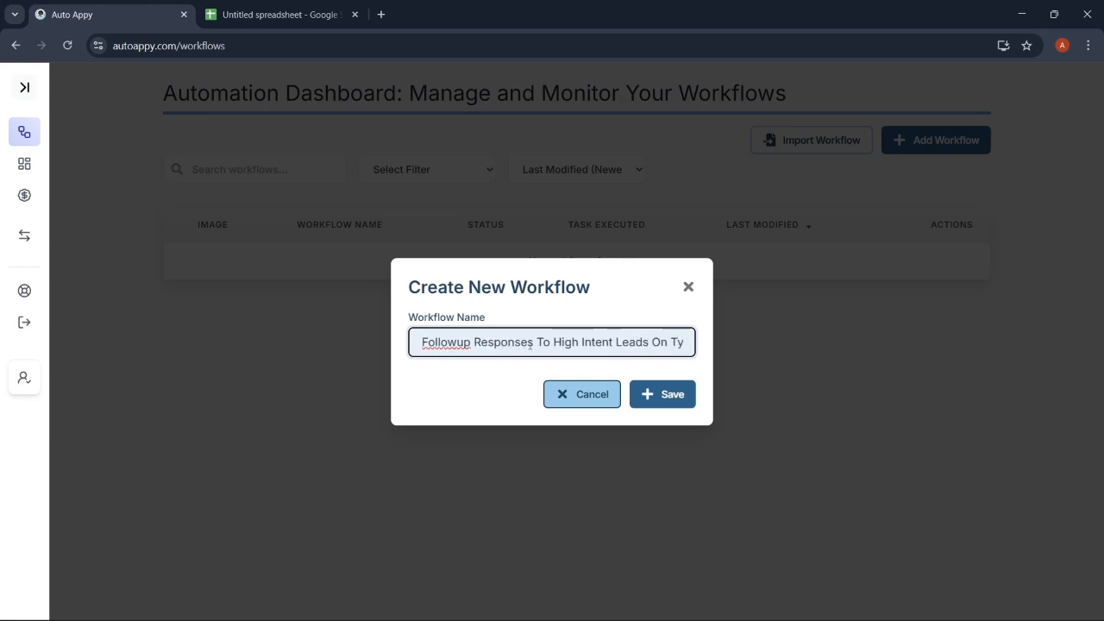
pyautogui.write('pefor')
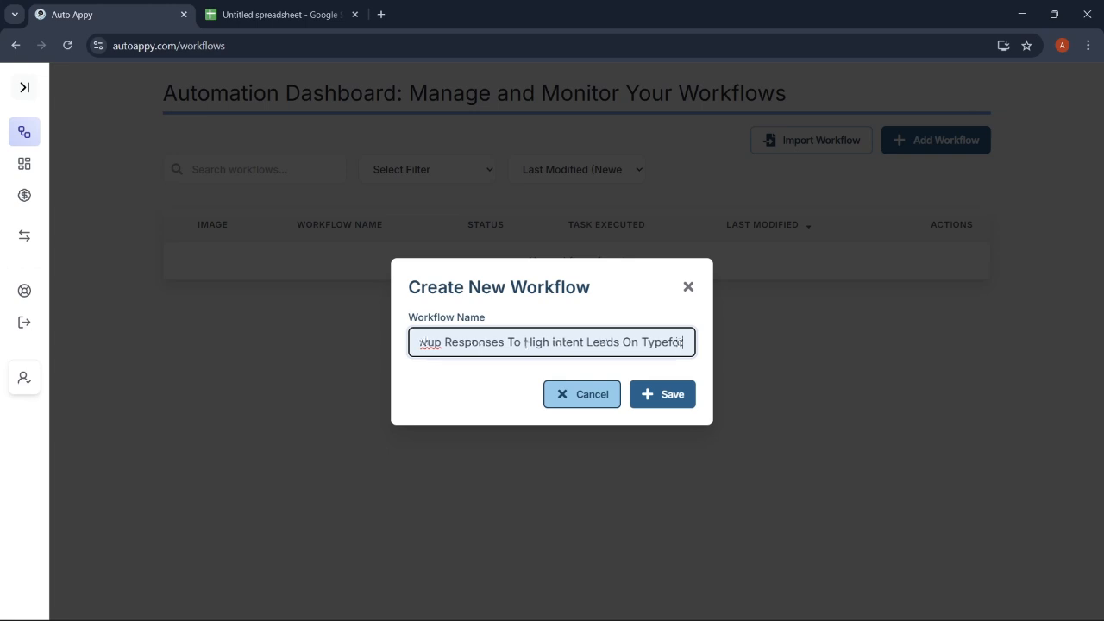
pyautogui.press('BackSpace')
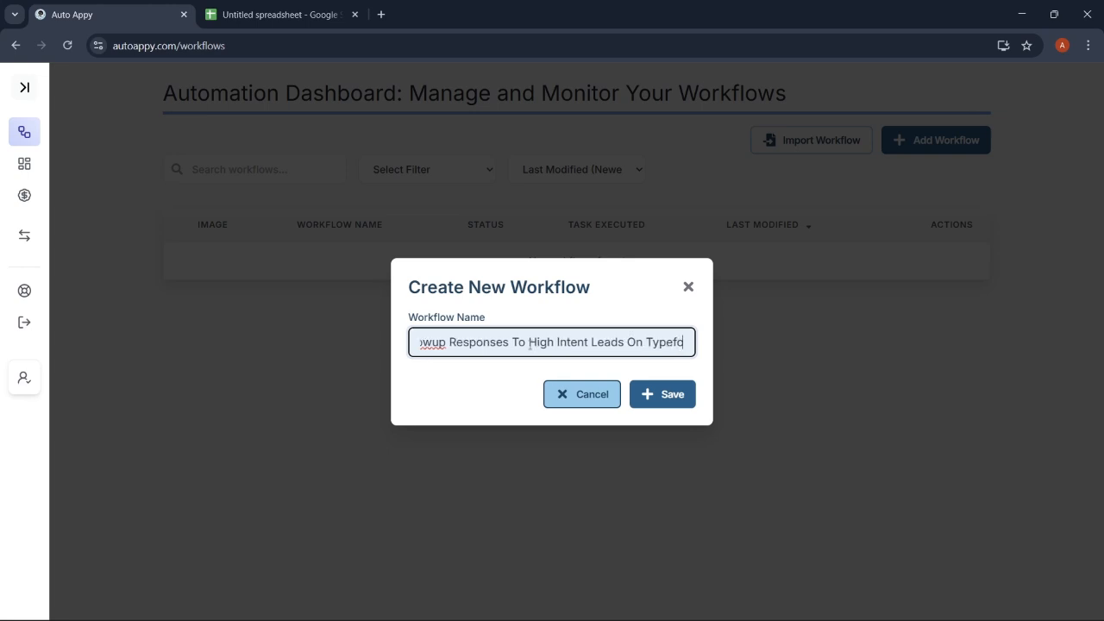
pyautogui.write('rm Sub')
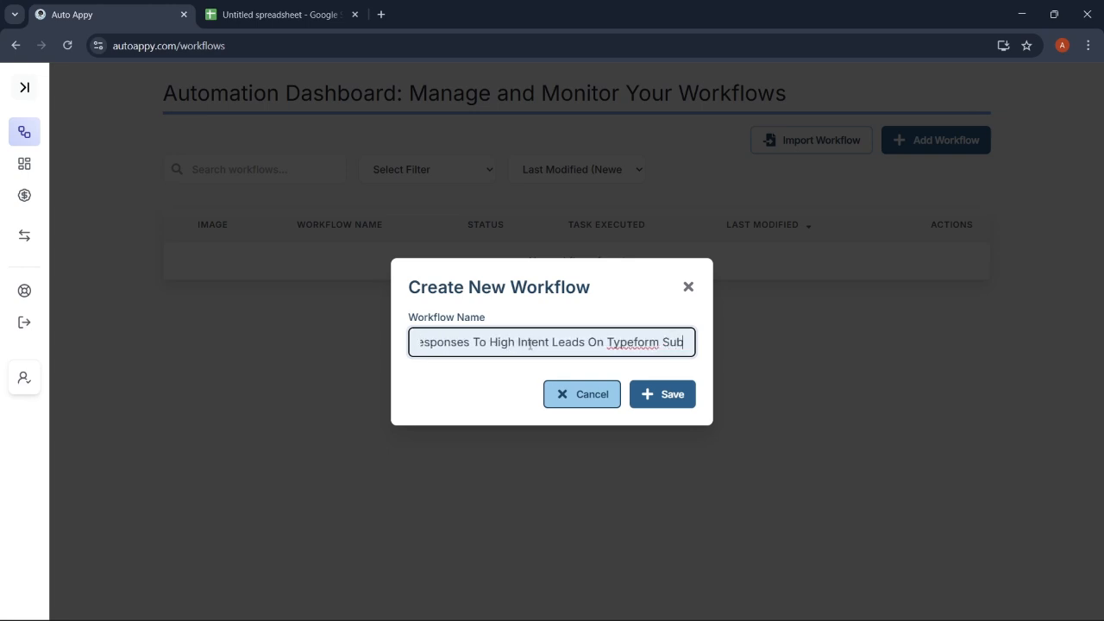
pyautogui.write('missions')
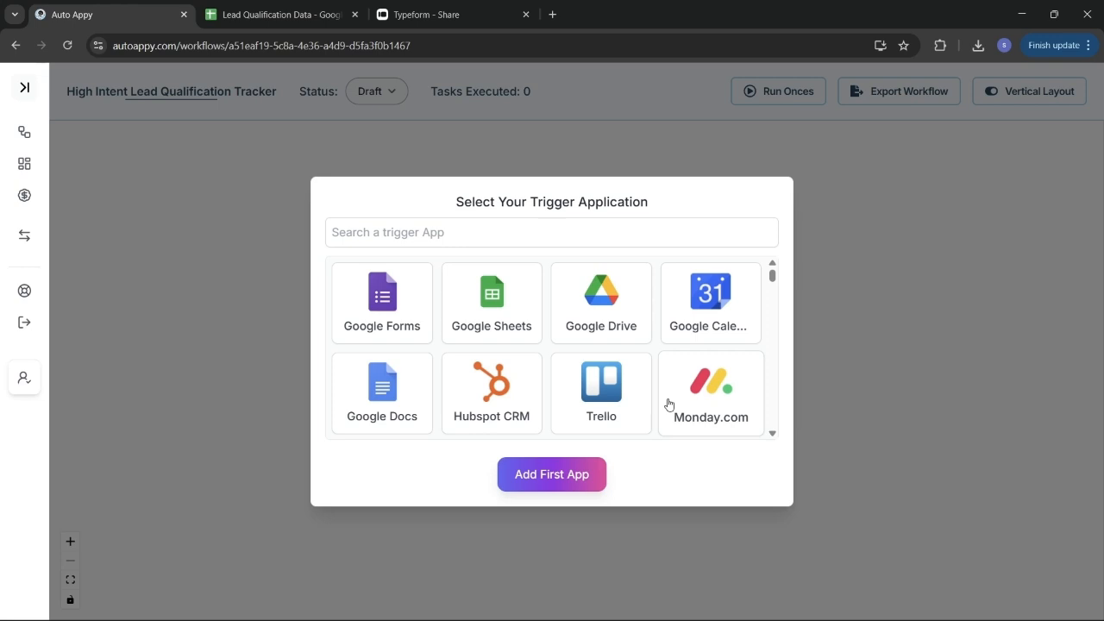
# Add Typeform with the New Entry event as the first step and open its setup
pyautogui.click(571, 242)
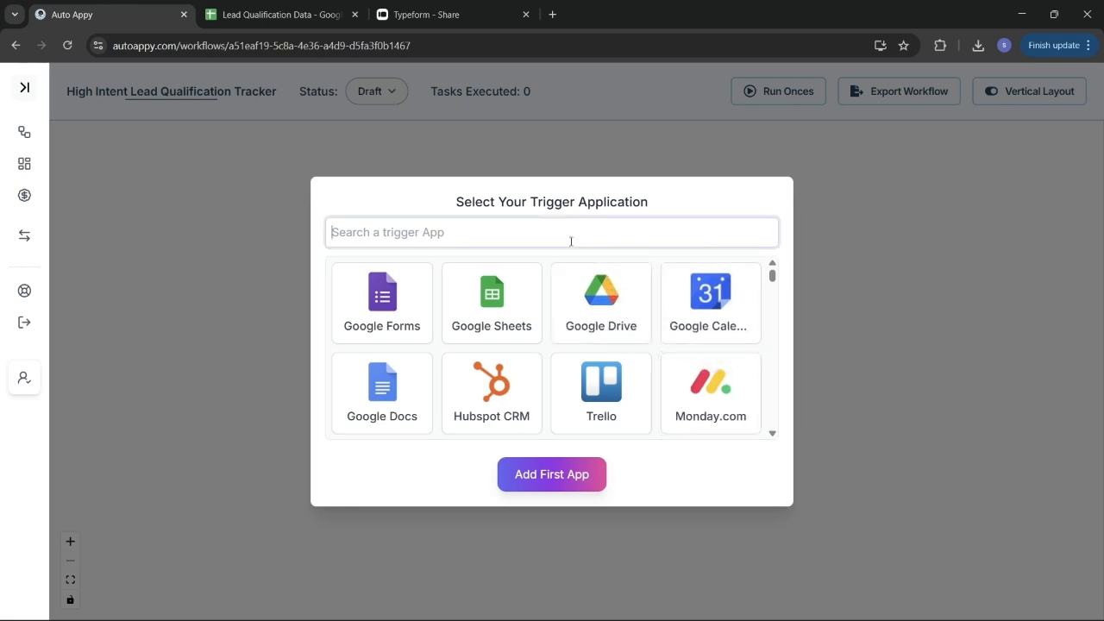
pyautogui.write('typw')
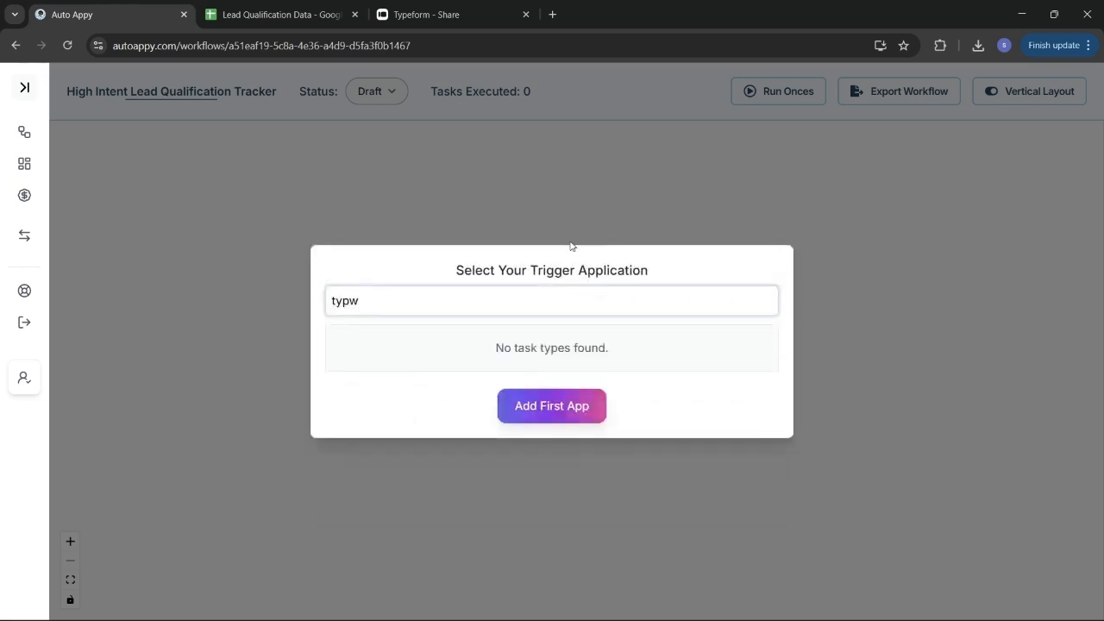
pyautogui.press('BackSpace')
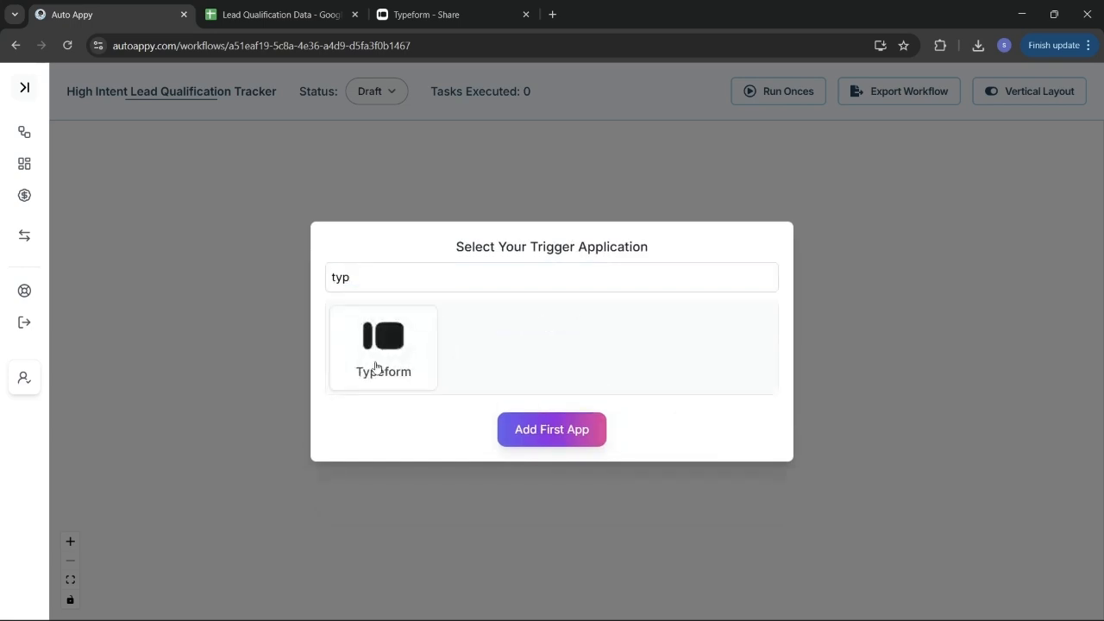
pyautogui.click(380, 364)
pyautogui.click(454, 275)
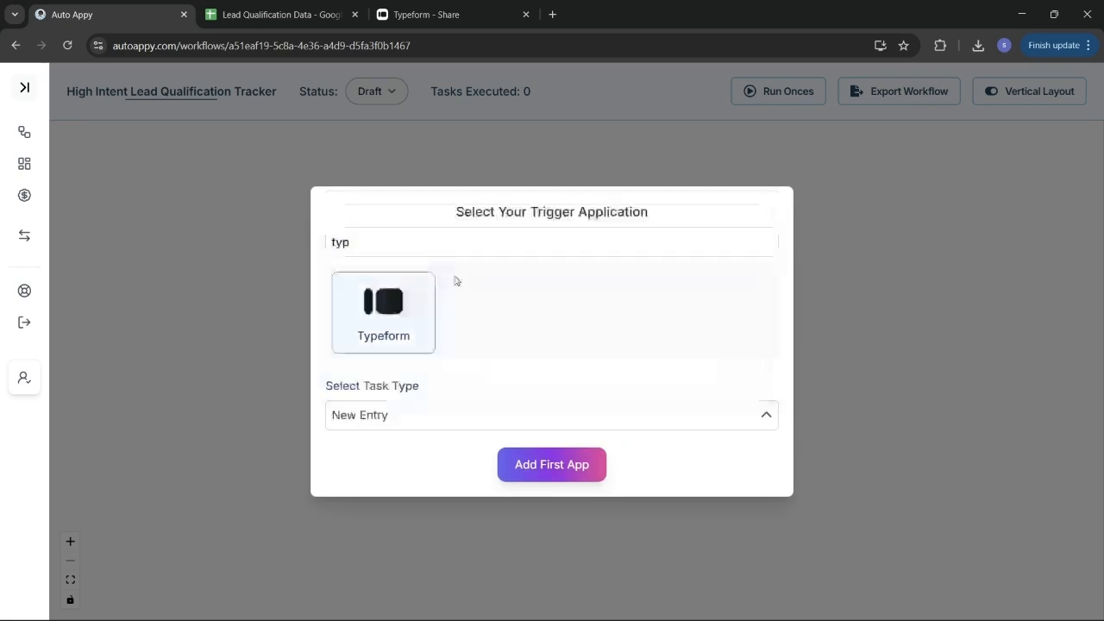
pyautogui.click(571, 466)
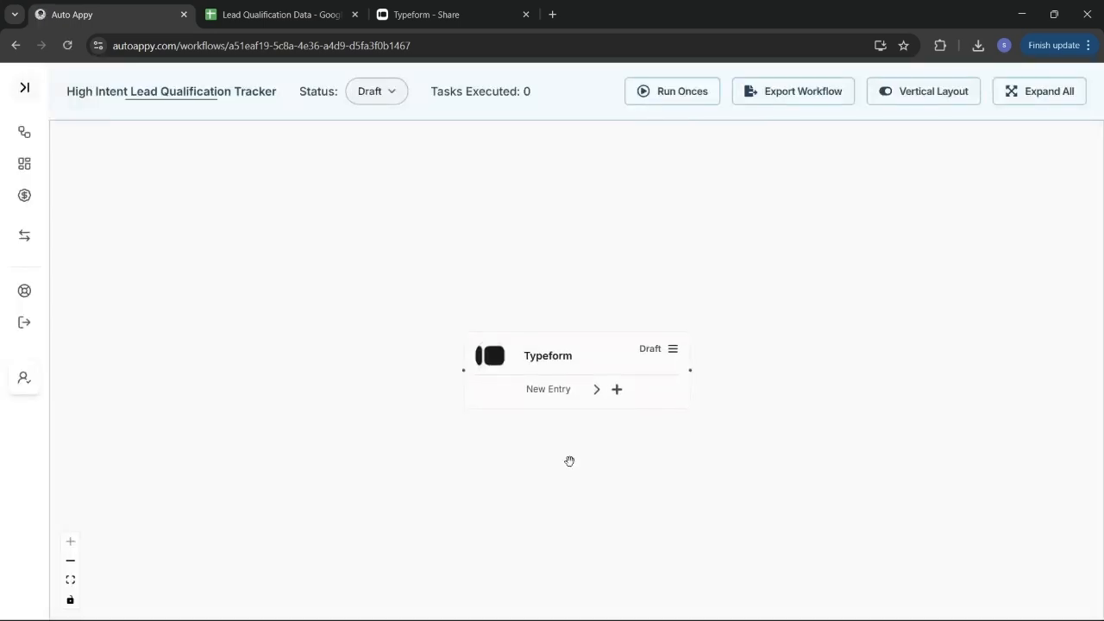
pyautogui.moveTo(584, 365); pyautogui.dragTo(503, 358)
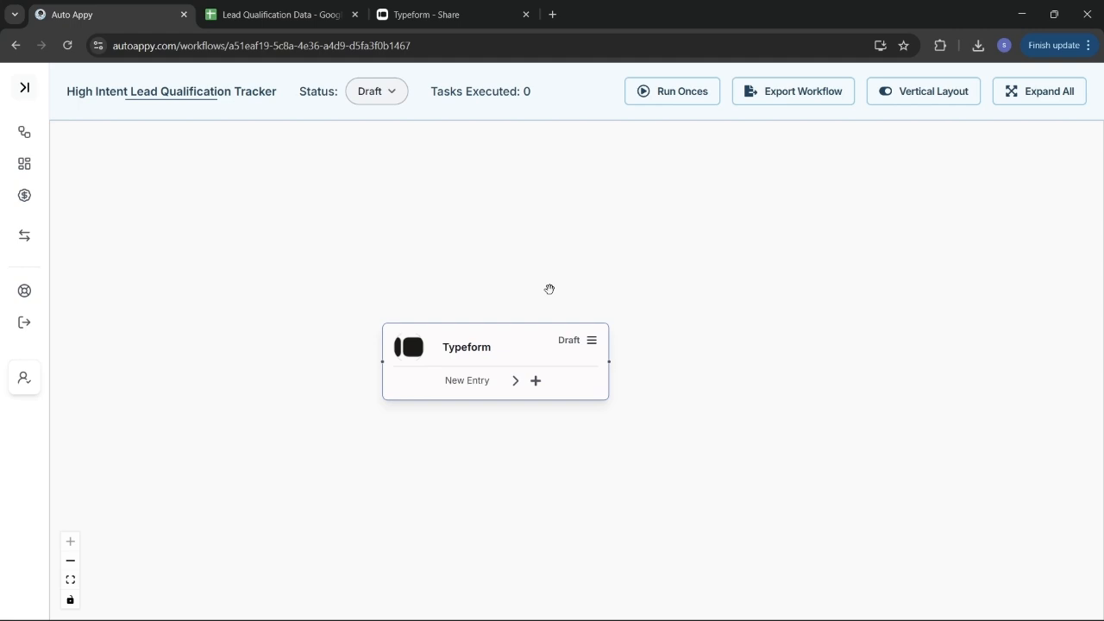
pyautogui.click(591, 349)
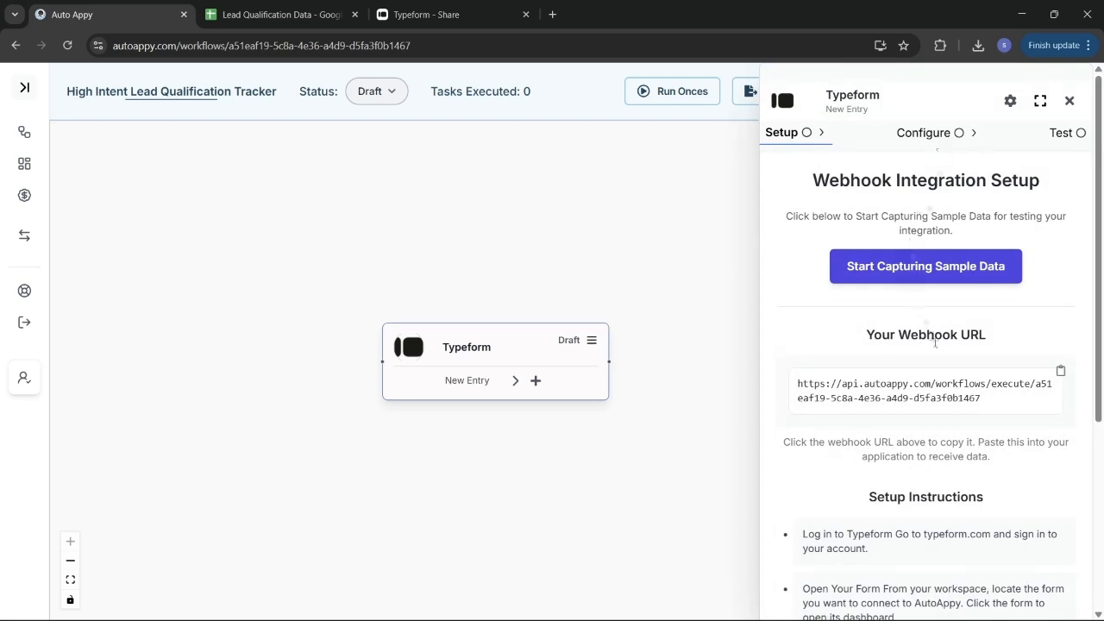
# Copy the Typeform trigger's webhook URL and scroll down to its setup instructions
pyautogui.scroll(-1, 852, 332)
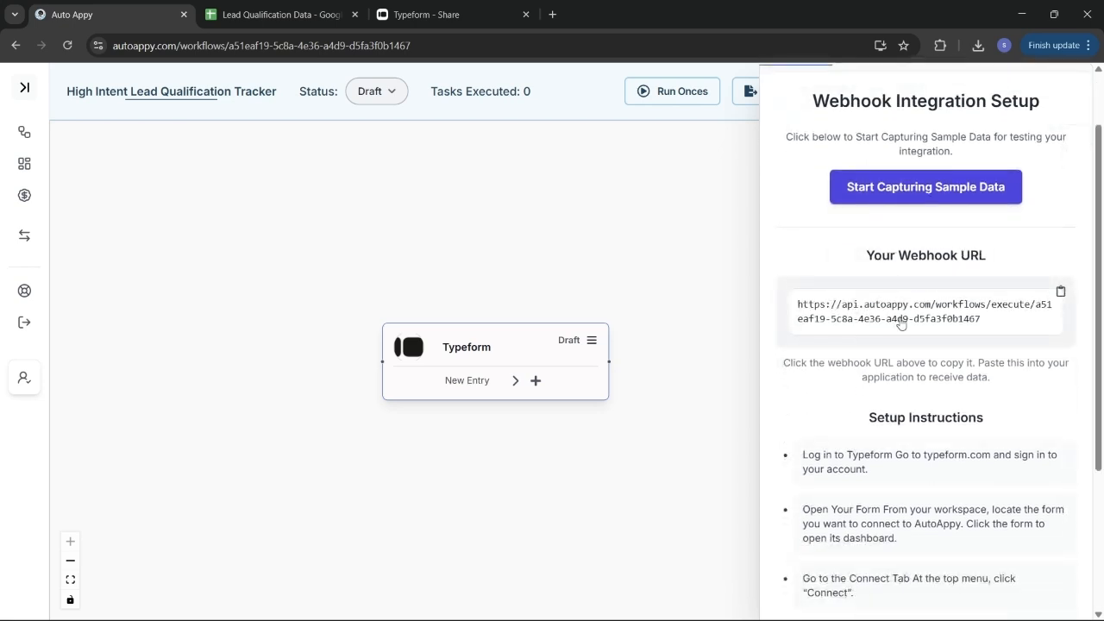
pyautogui.click(1058, 294)
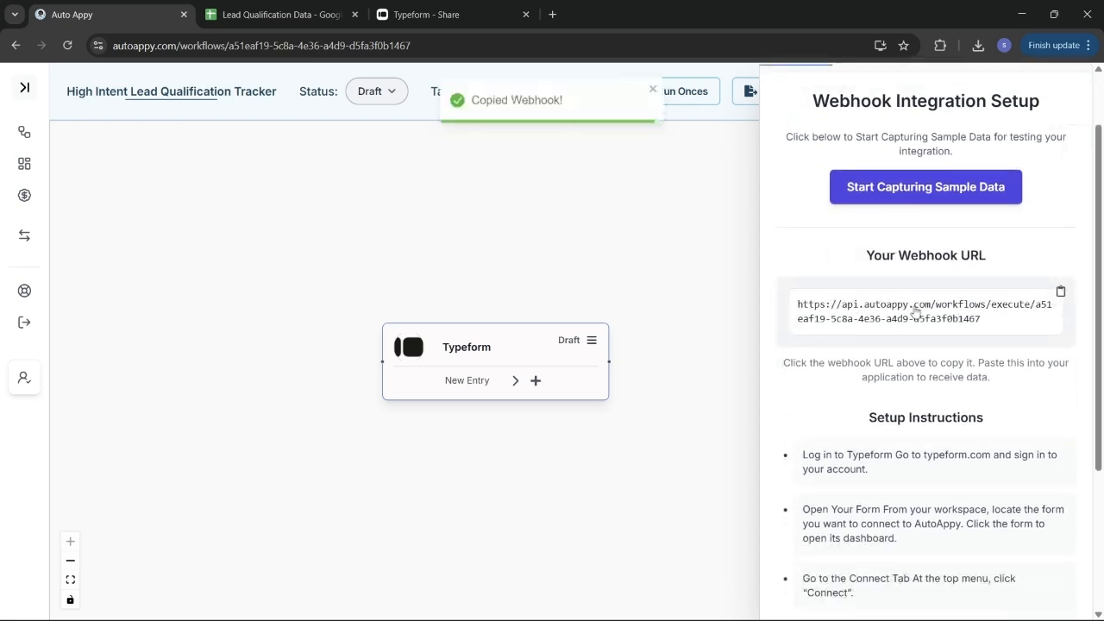
pyautogui.scroll(-2, 912, 314)
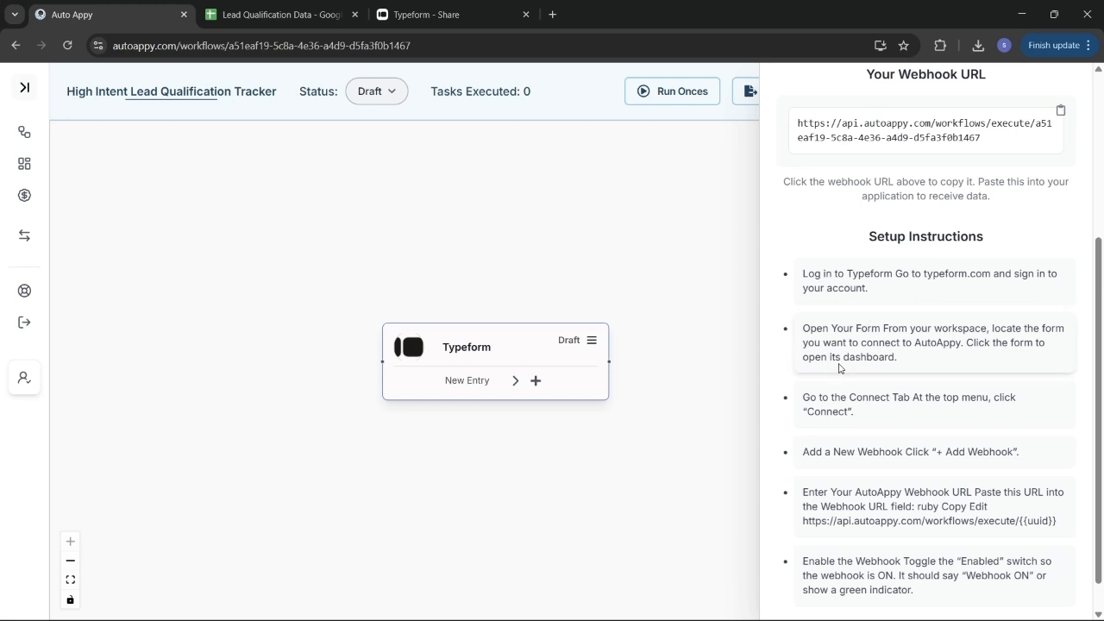
# Rename the Course Details form to 'Lead Company generation' and open it in the editor
pyautogui.click(420, 13)
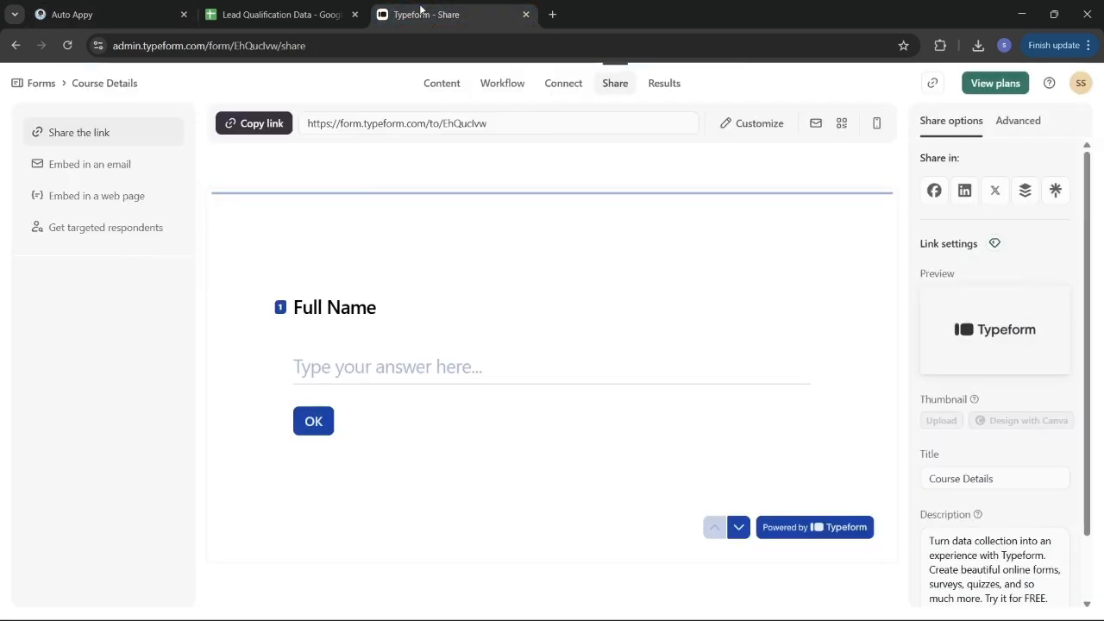
pyautogui.click(48, 87)
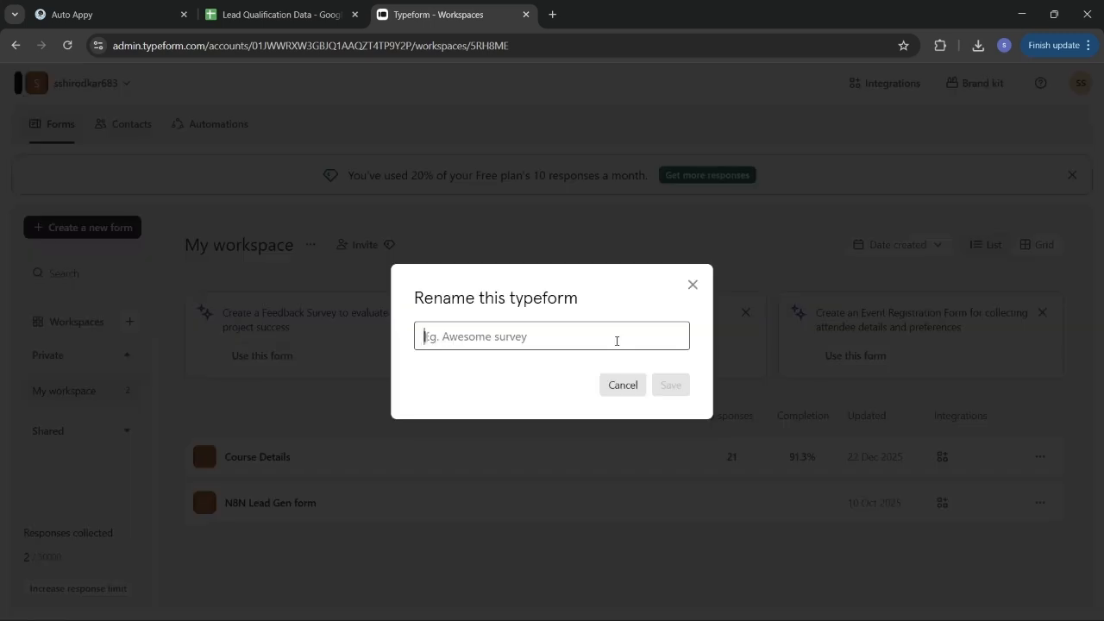
pyautogui.write('C')
pyautogui.press('BackSpace')
pyautogui.write('Lead ')
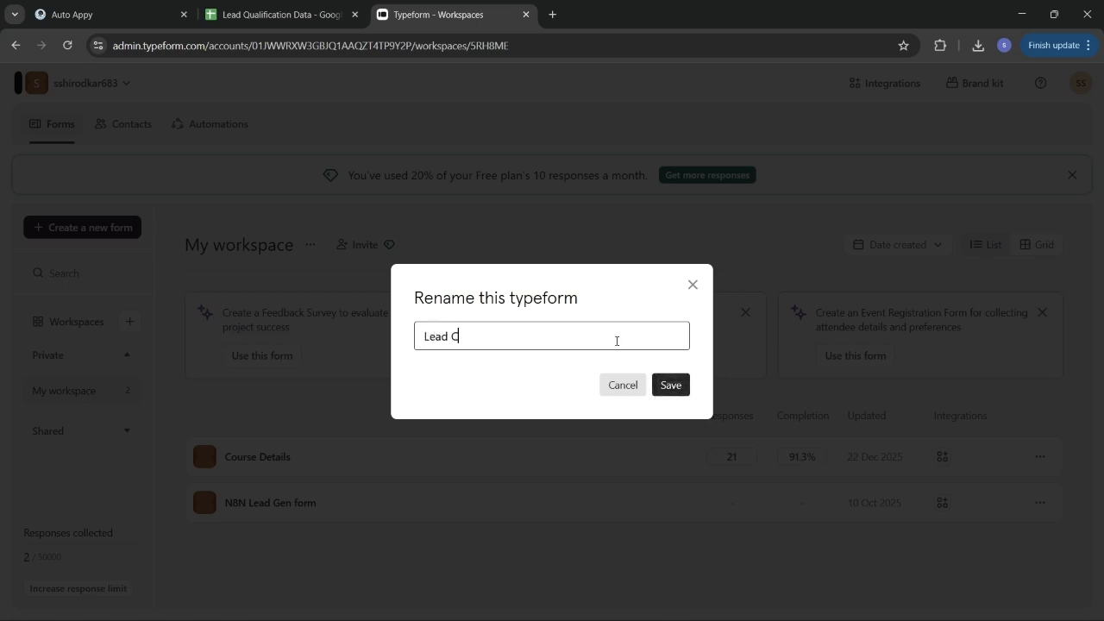
pyautogui.write('Company generation')
pyautogui.click(668, 385)
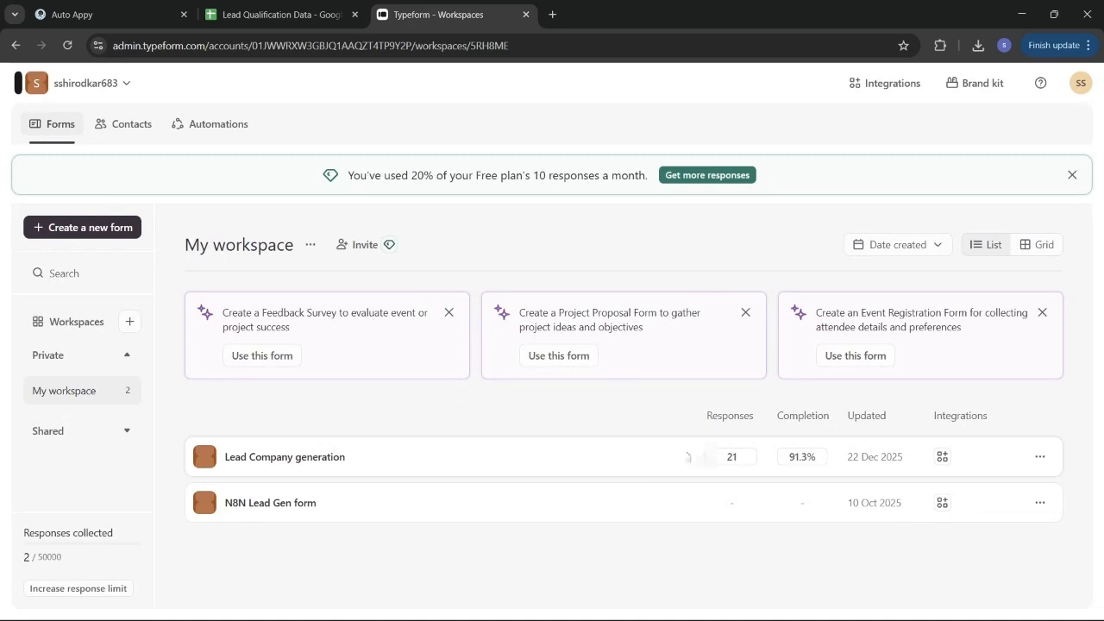
pyautogui.click(318, 459)
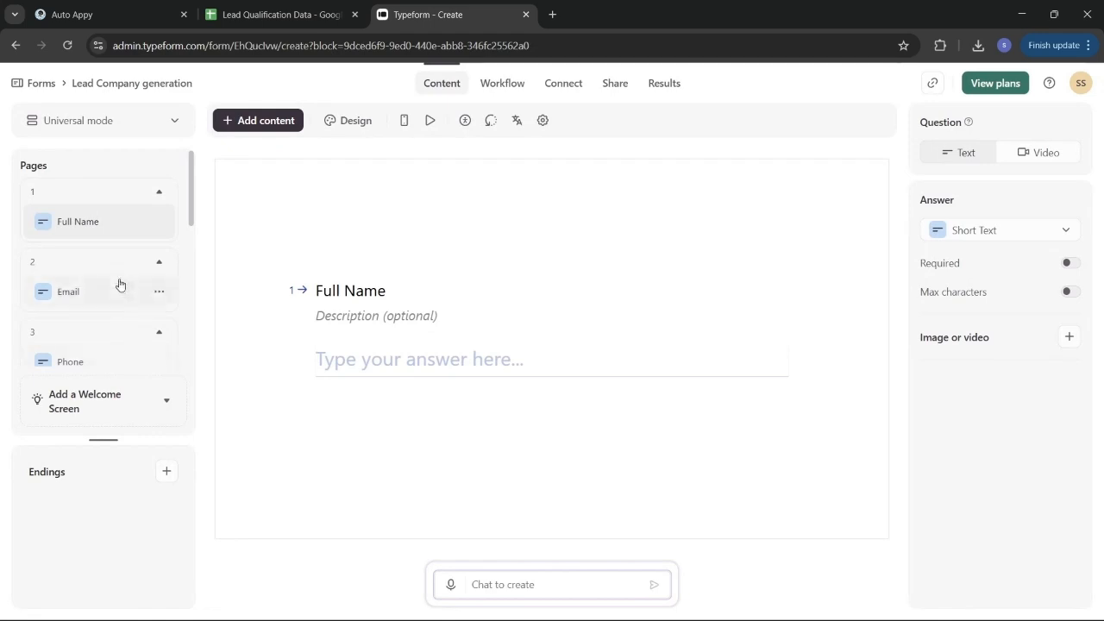
# Check the Phone and Company Name questions, then go to the form's Connect page
pyautogui.scroll(-2, 120, 285)
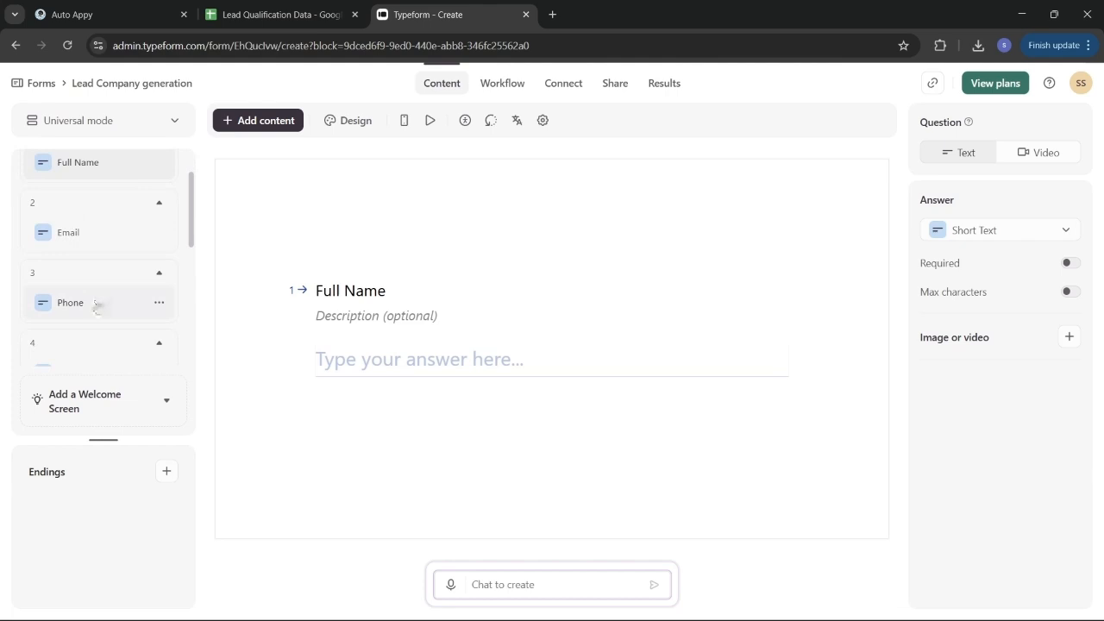
pyautogui.click(94, 303)
pyautogui.scroll(-2, 96, 307)
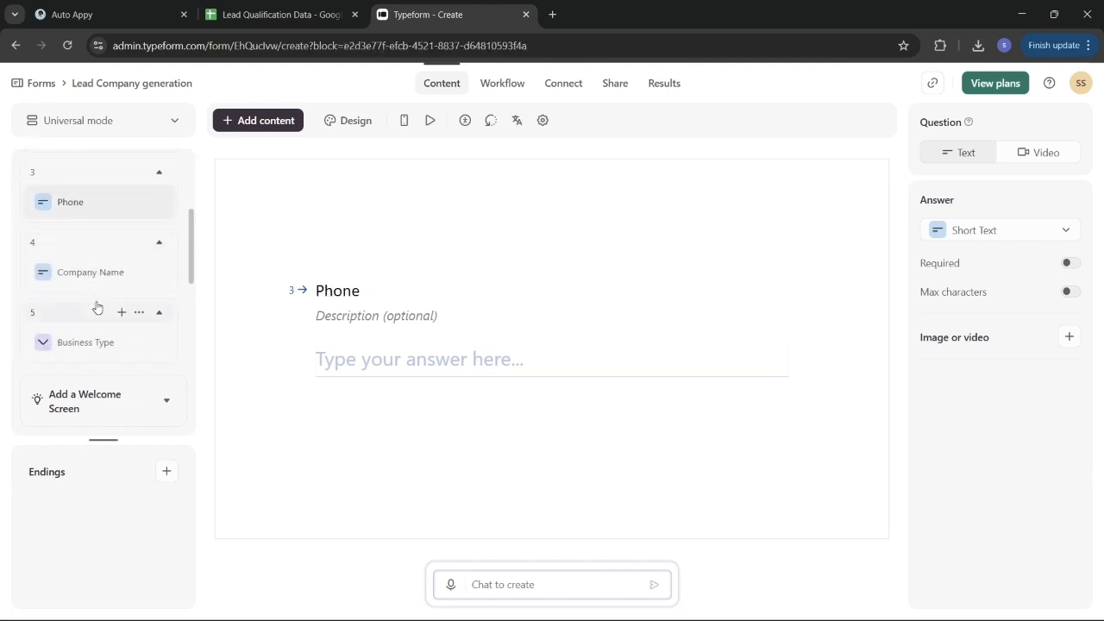
pyautogui.click(84, 272)
pyautogui.scroll(-3, 83, 274)
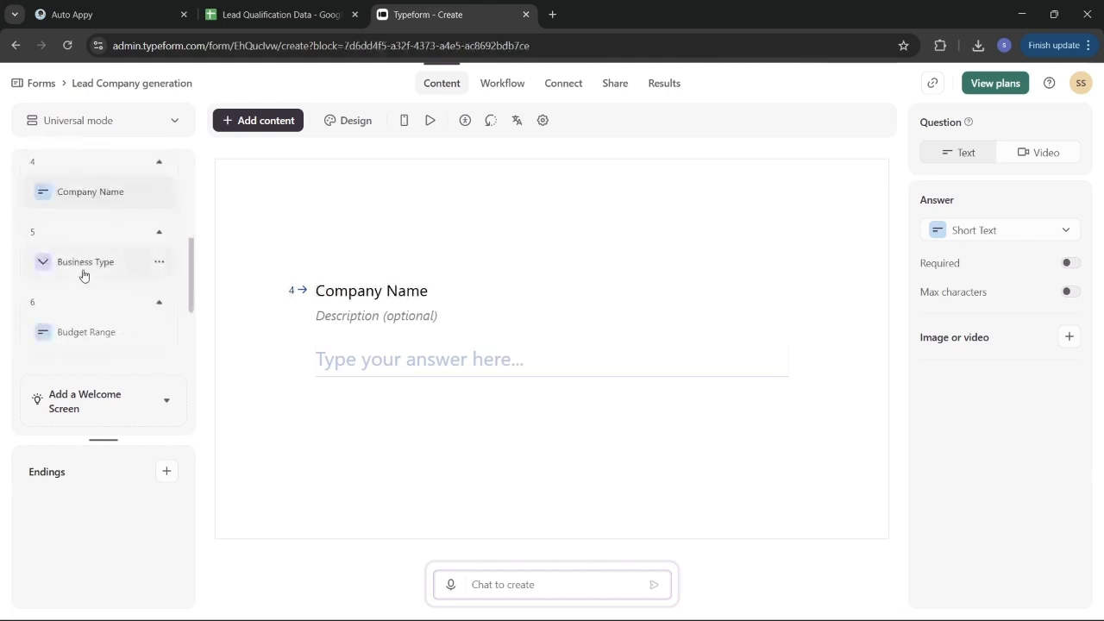
pyautogui.scroll(-3, 84, 275)
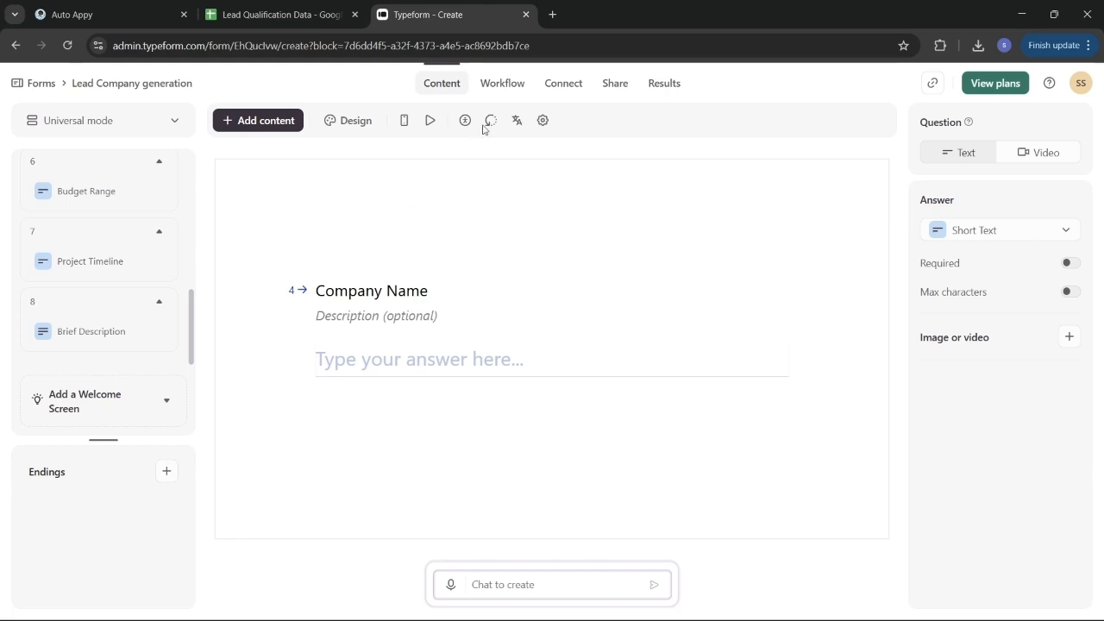
pyautogui.click(566, 87)
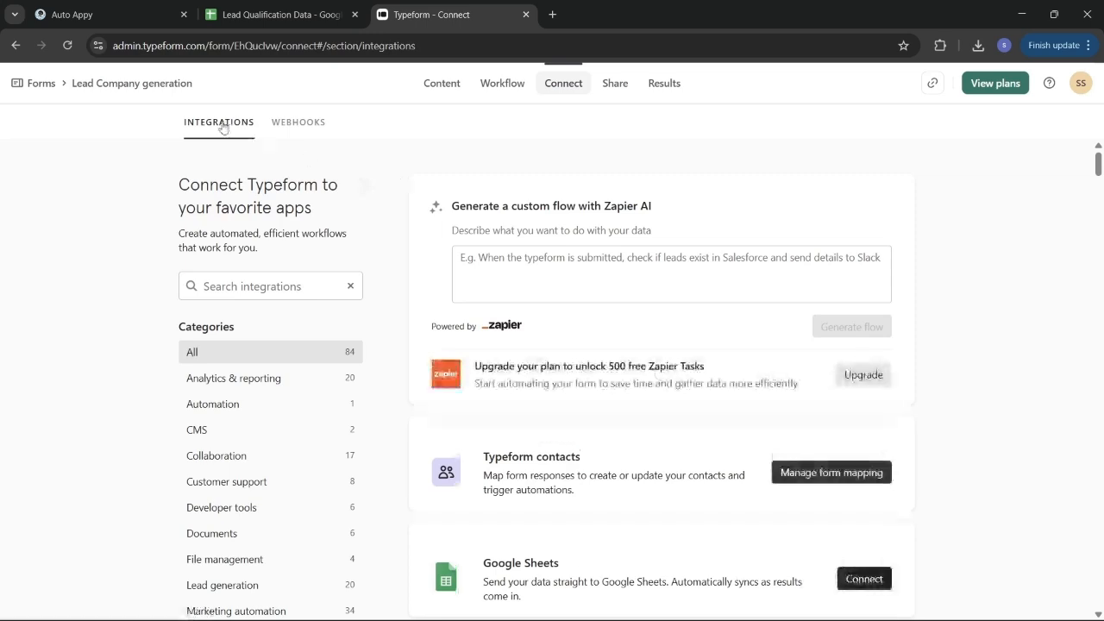
# Swap the old webhook for the pasted Auto Appy URL and switch the new webhook on
pyautogui.click(314, 127)
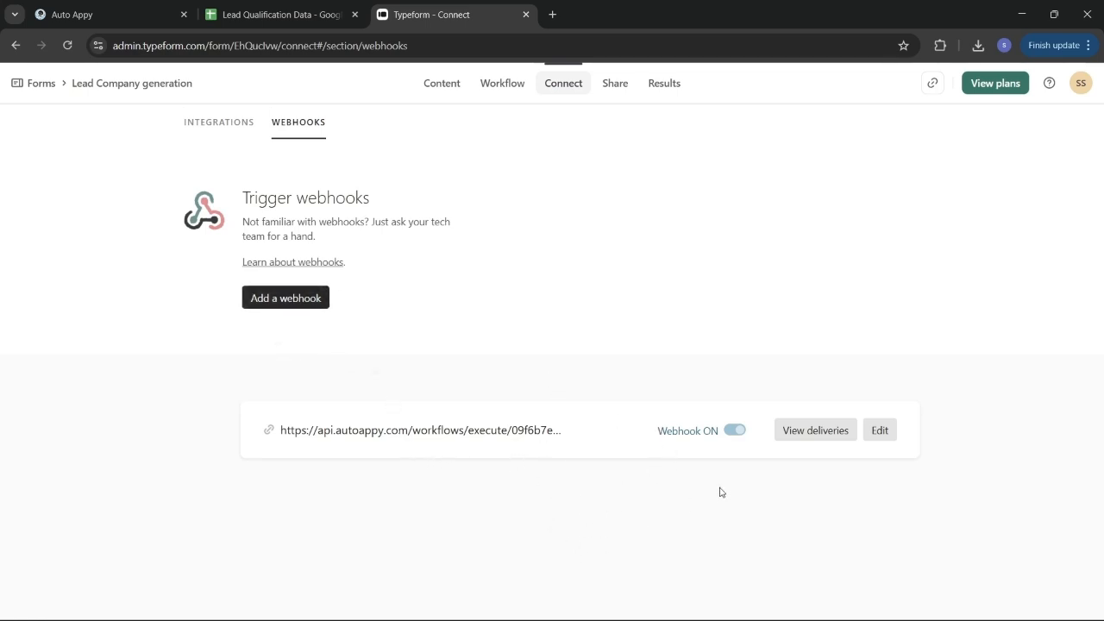
pyautogui.click(737, 431)
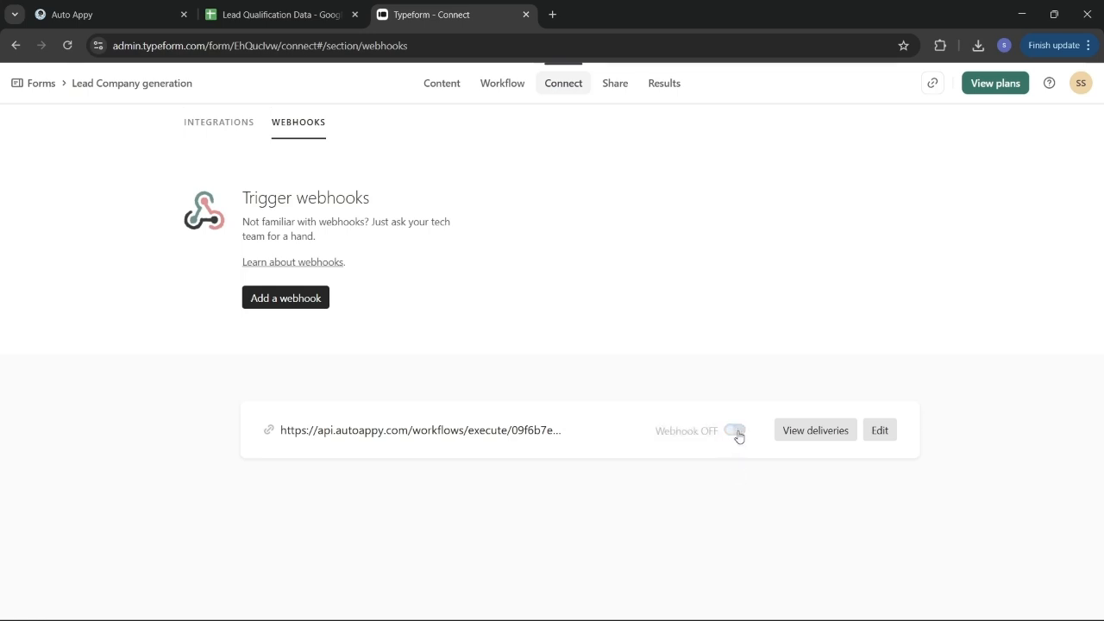
pyautogui.click(291, 302)
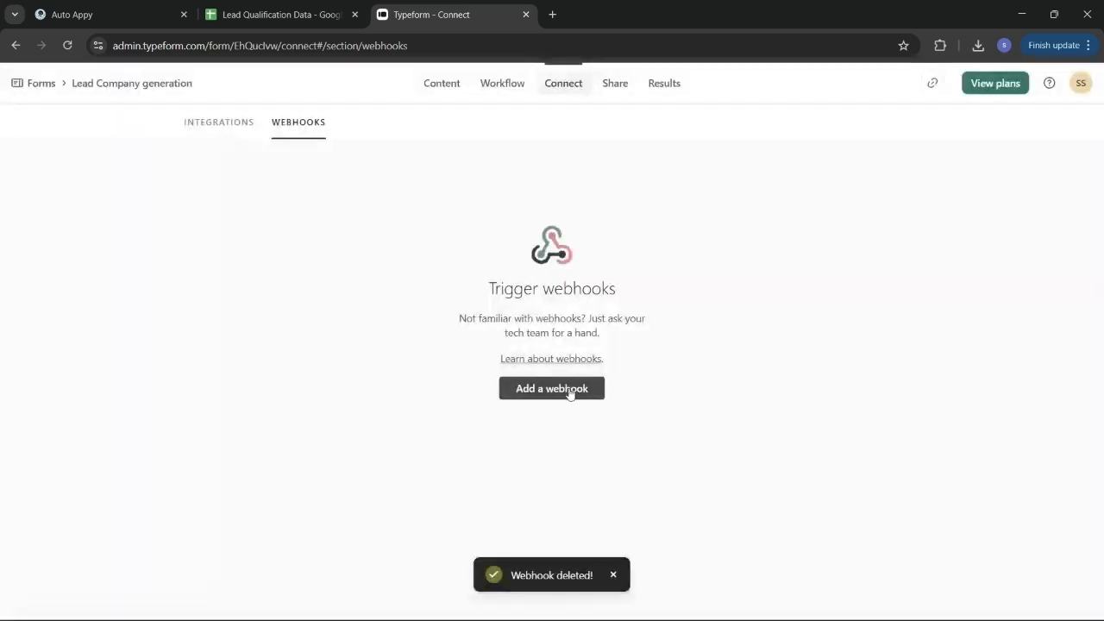
pyautogui.click(570, 393)
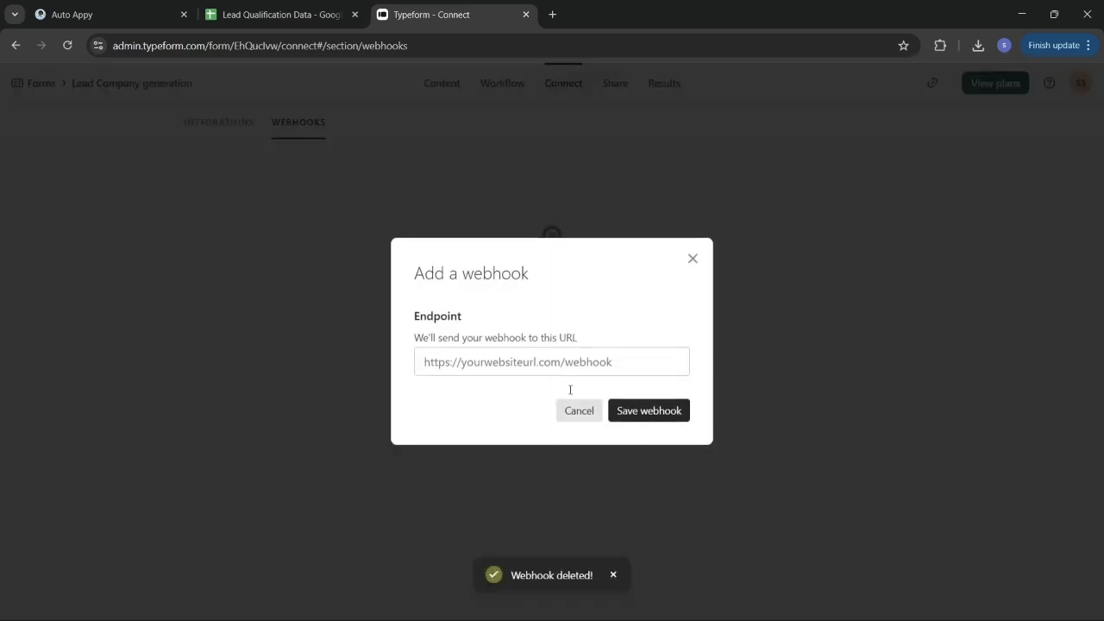
pyautogui.click(532, 364)
pyautogui.hotkey('ctrl', 'v')
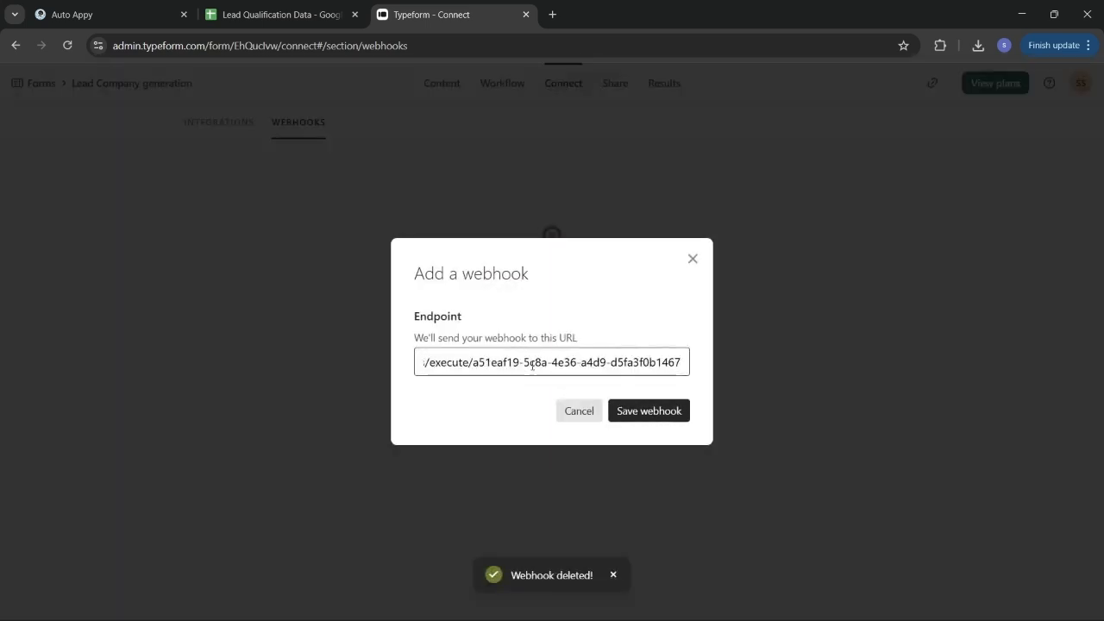
pyautogui.click(658, 410)
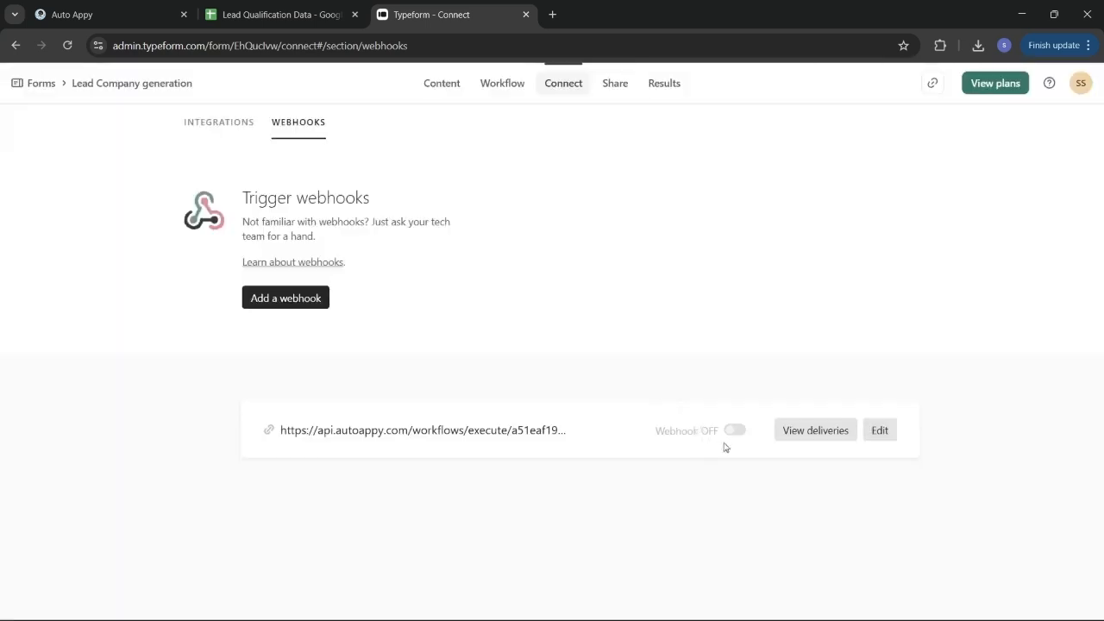
pyautogui.click(734, 432)
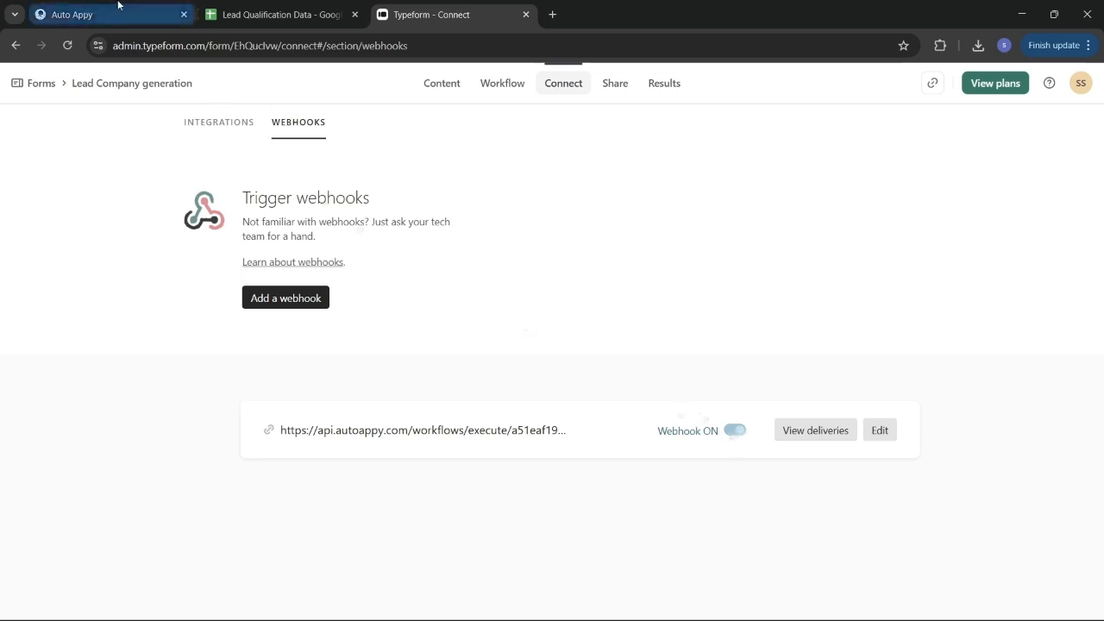
pyautogui.click(625, 88)
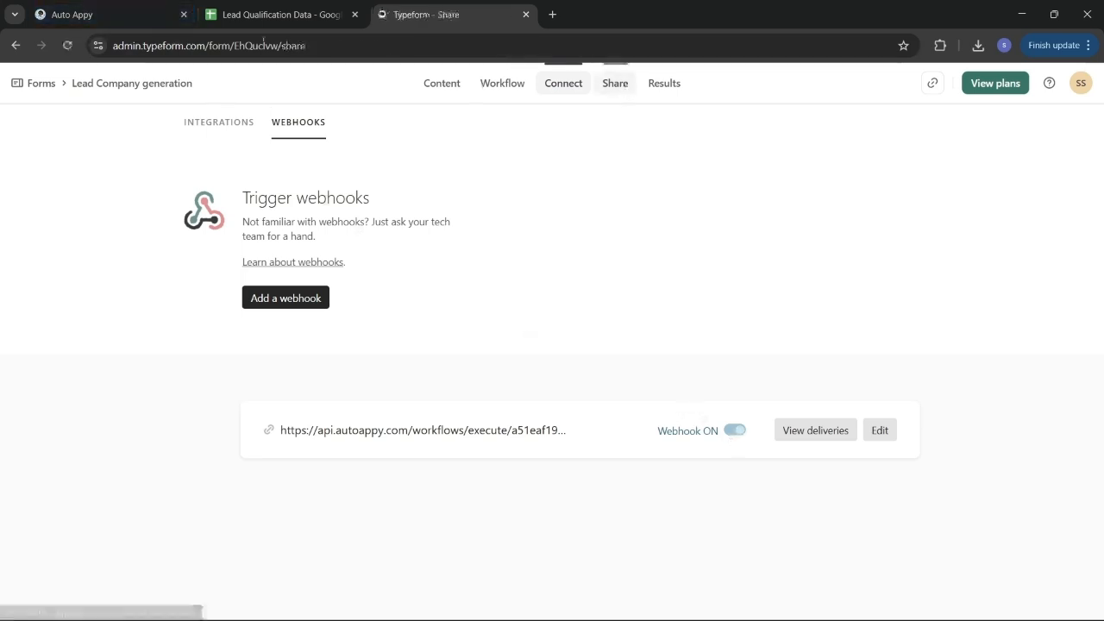
# Start capturing sample data on the Auto Appy Typeform trigger, then return to Typeform's Share page
pyautogui.click(127, 7)
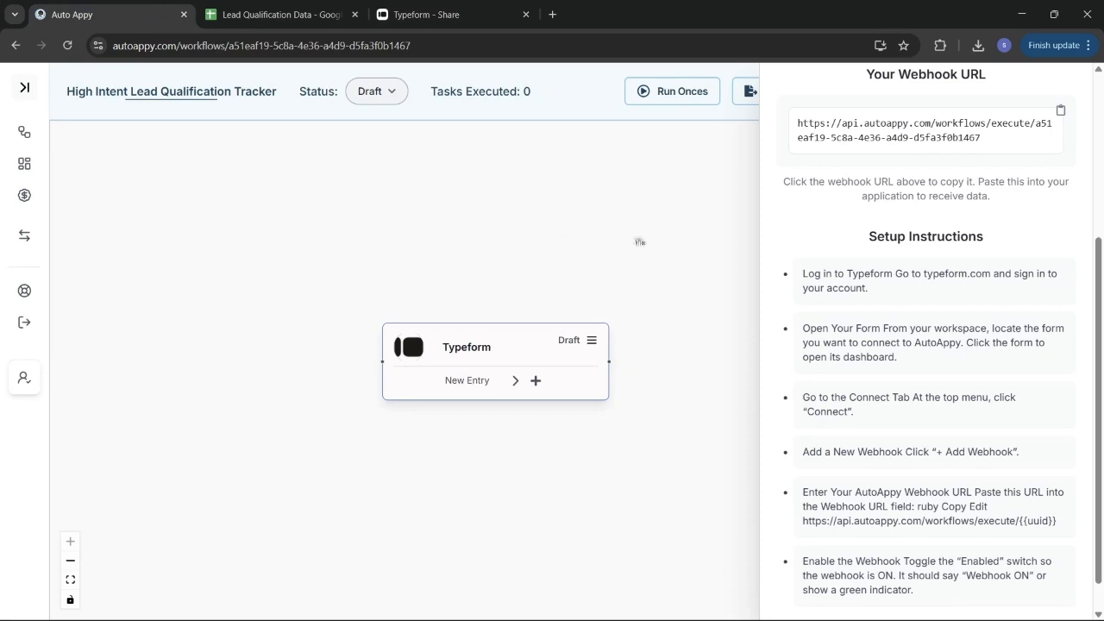
pyautogui.scroll(3, 975, 289)
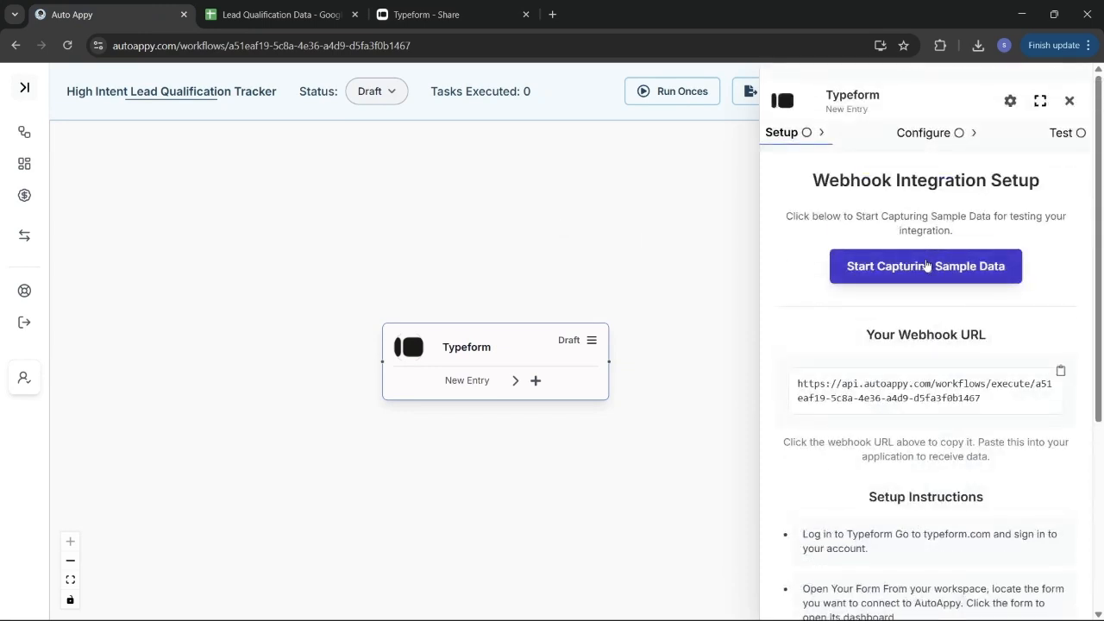
pyautogui.click(949, 260)
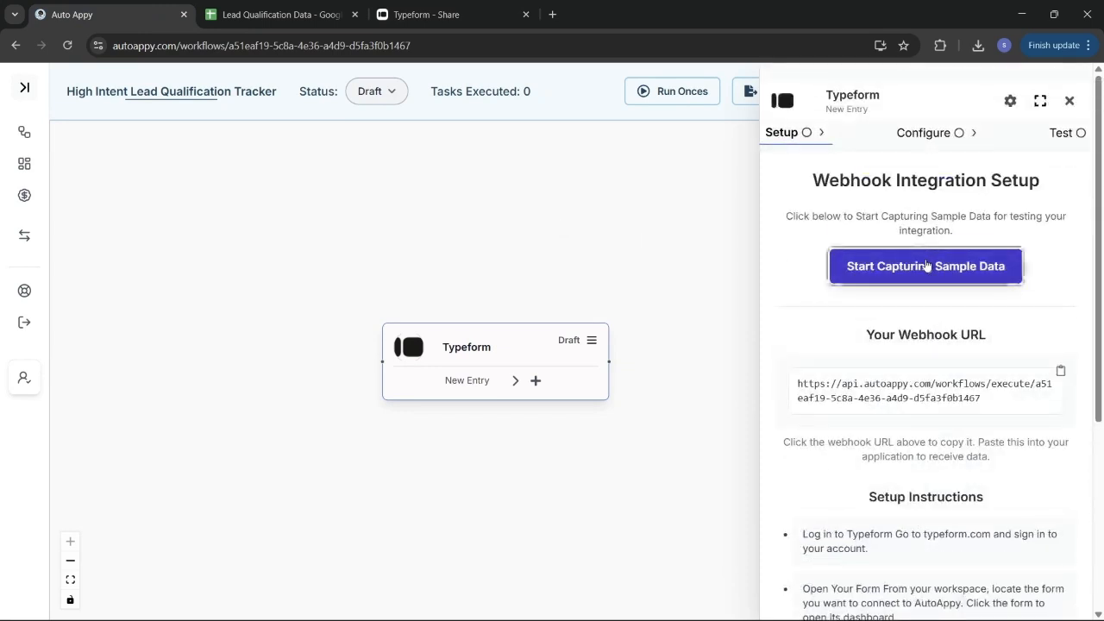
pyautogui.click(421, 12)
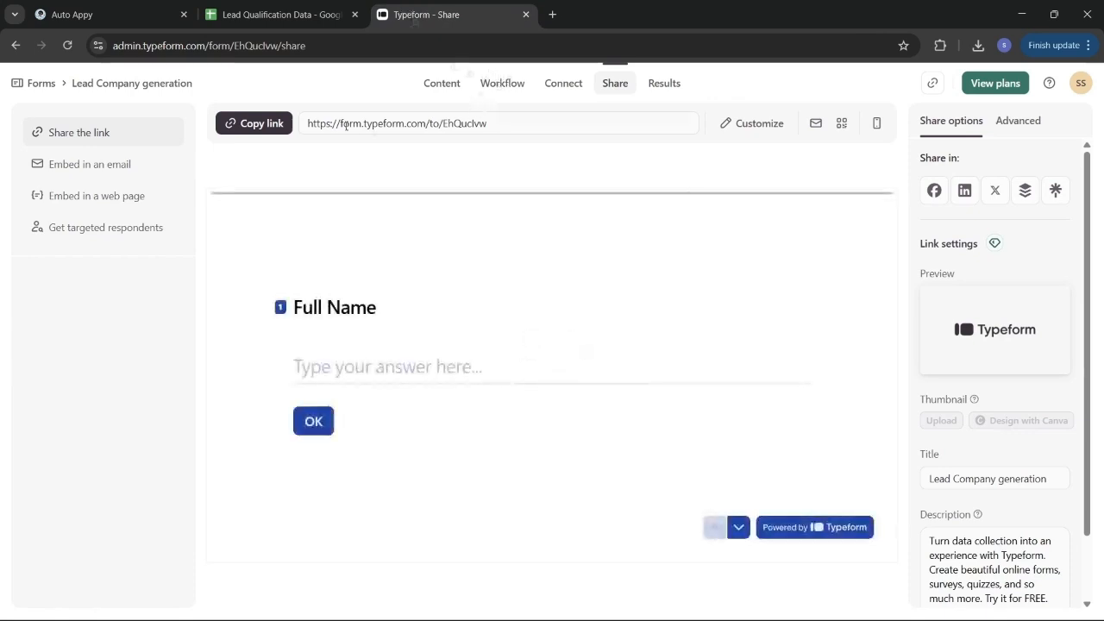
# Copy the form's public link and load it in a new browser tab
pyautogui.click(242, 127)
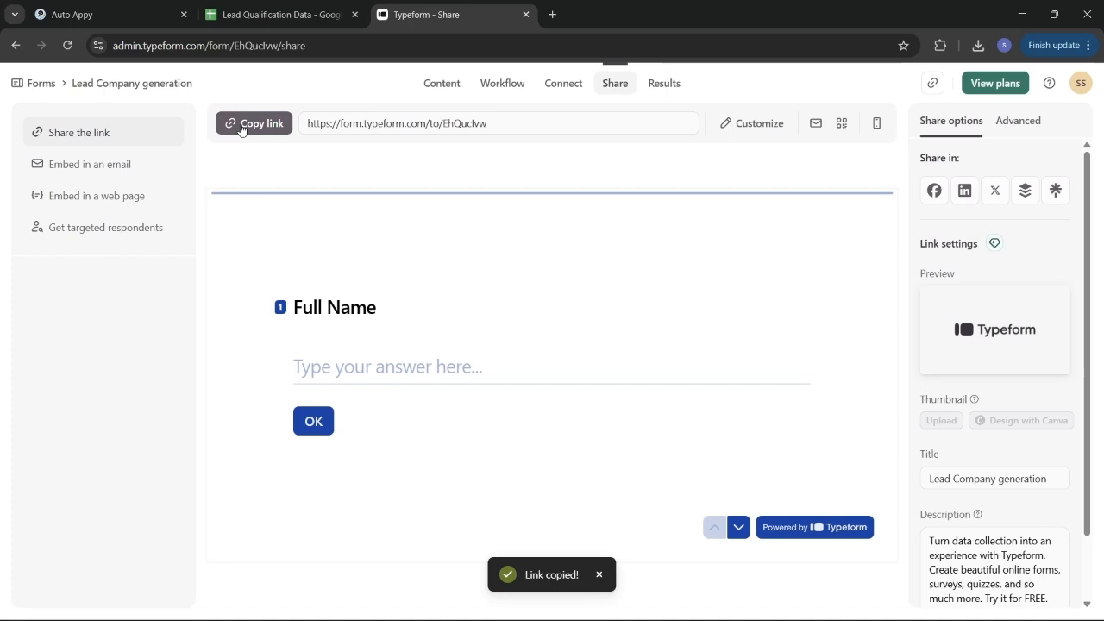
pyautogui.click(553, 15)
pyautogui.click(563, 46)
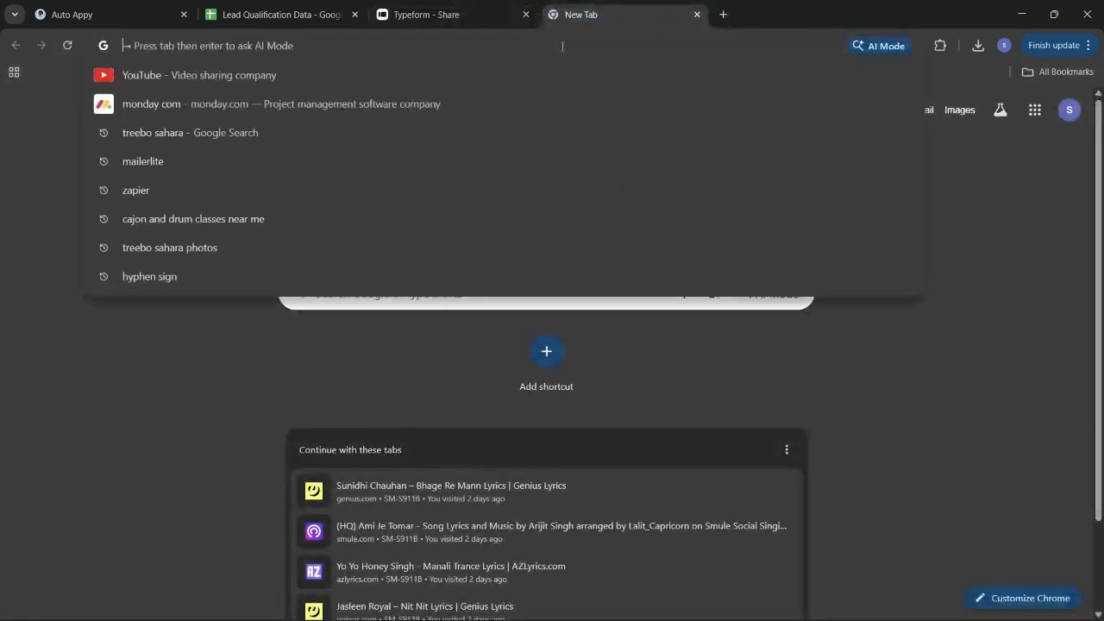
pyautogui.hotkey('ctrl', 'v')
pyautogui.press('Return')
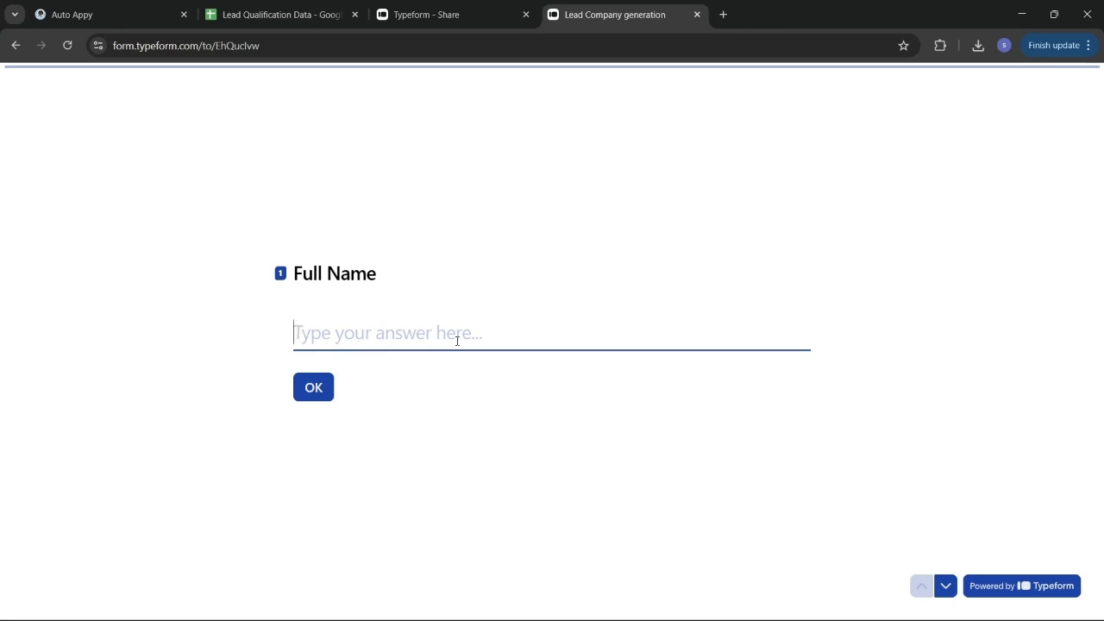
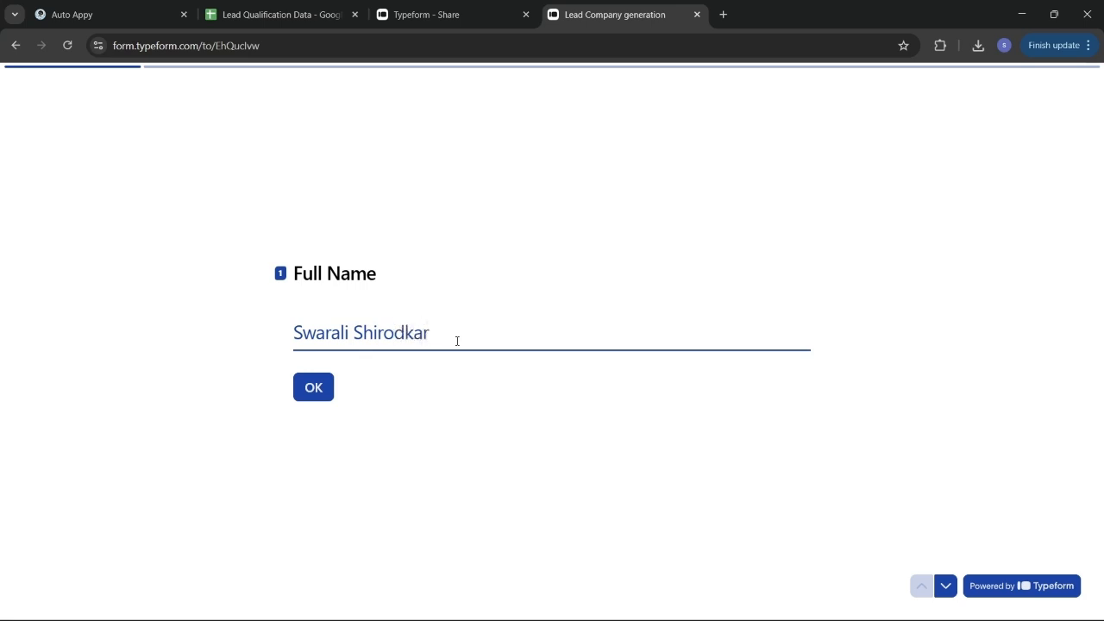
# Fill in the lead's full name, email and phone, and company 'Auto Appy Pvt. Ltd'
pyautogui.press('Return')
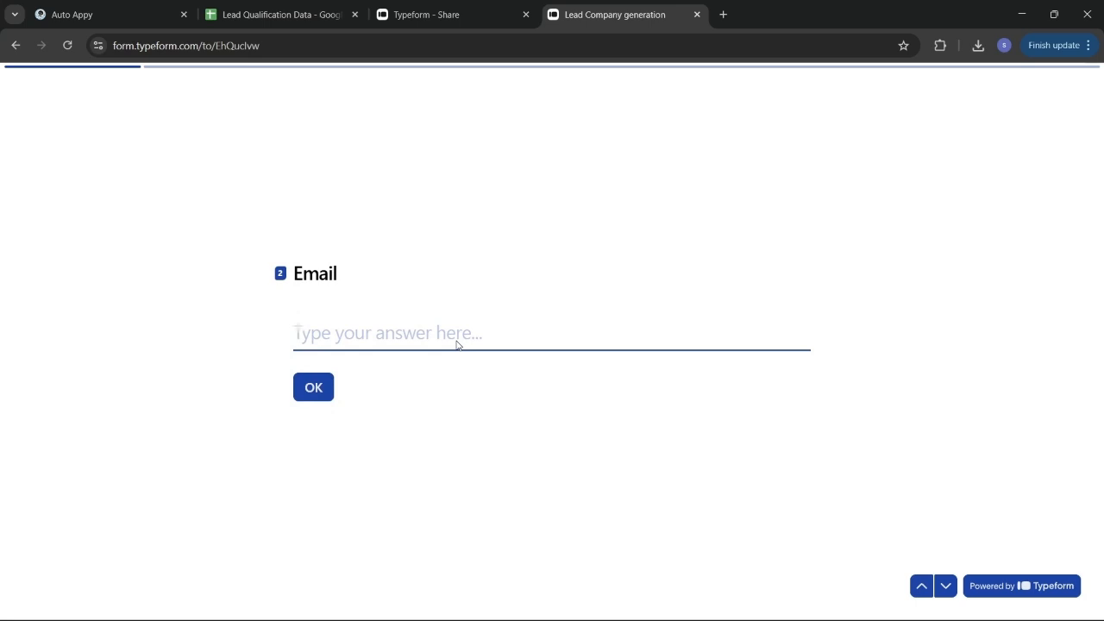
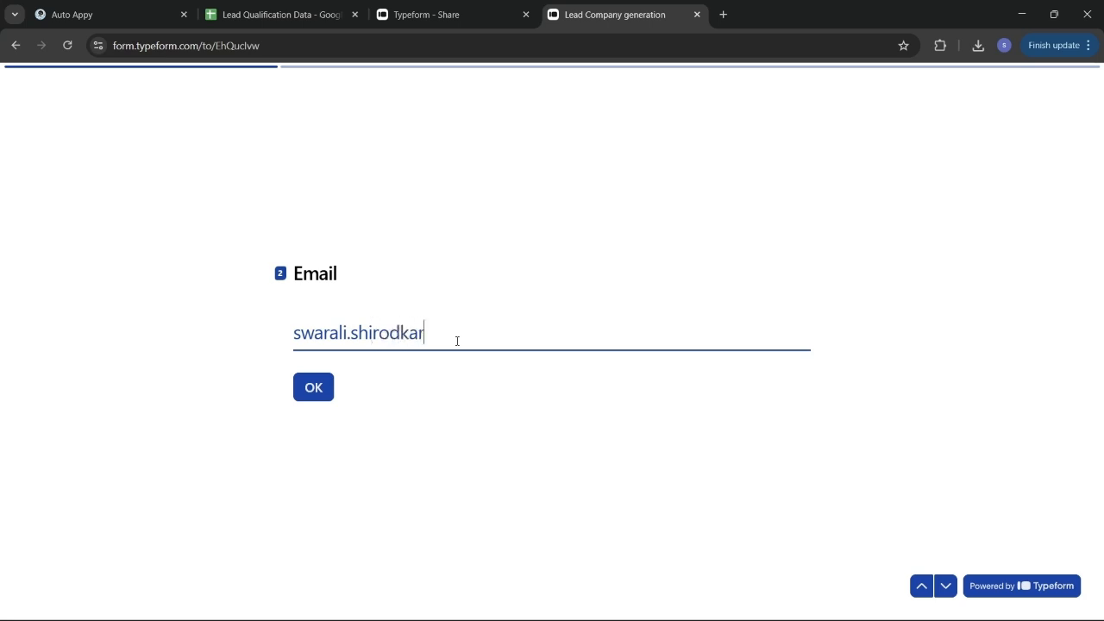
pyautogui.press('Return')
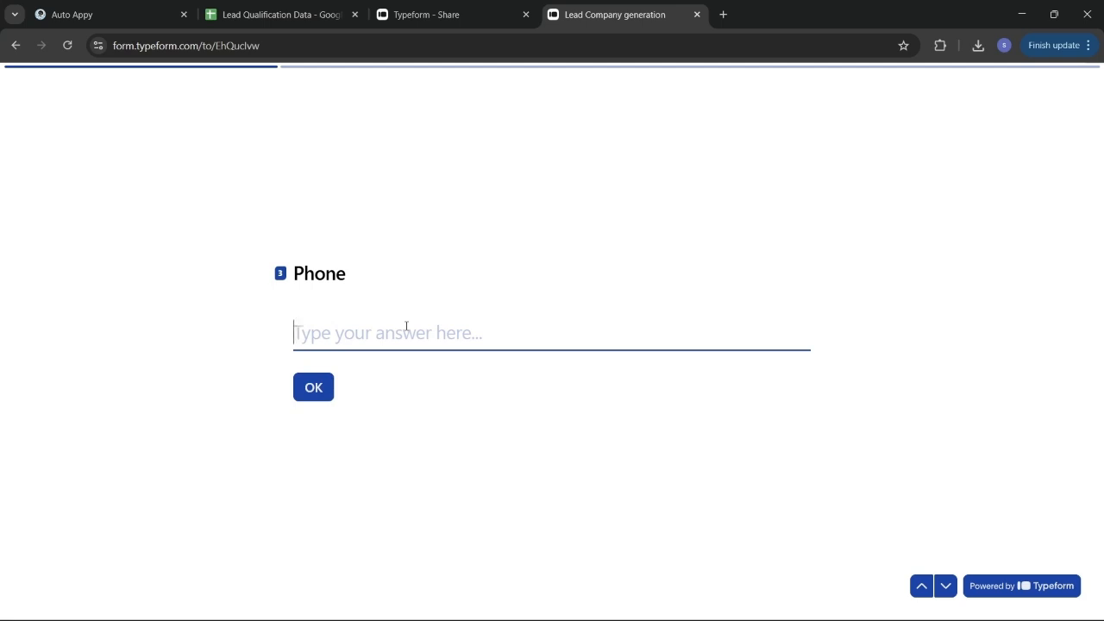
pyautogui.write('888')
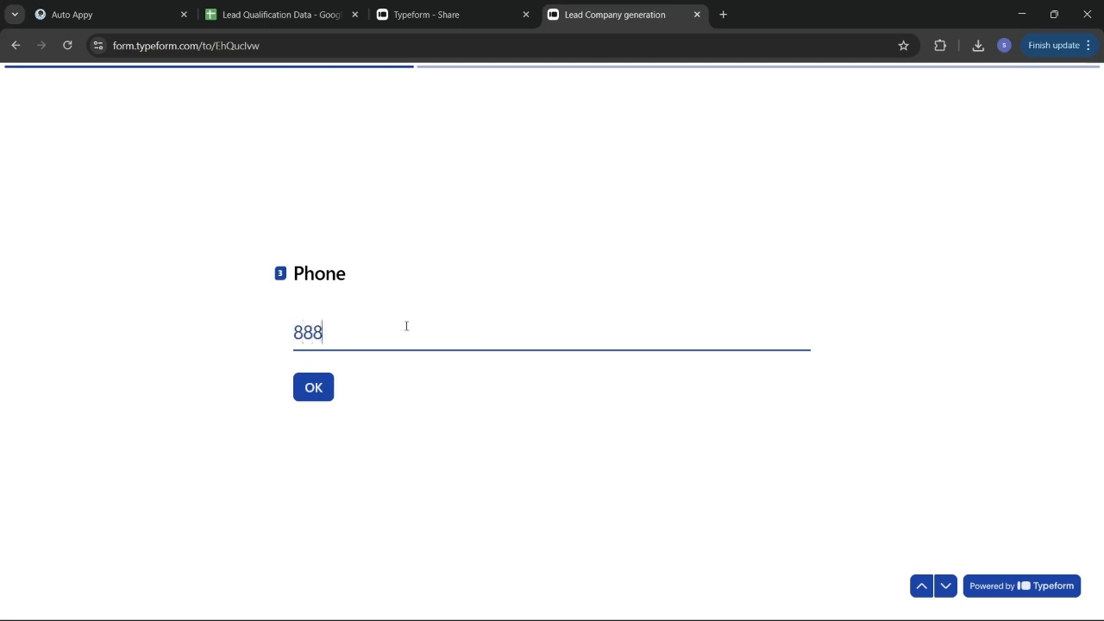
pyautogui.write('888888')
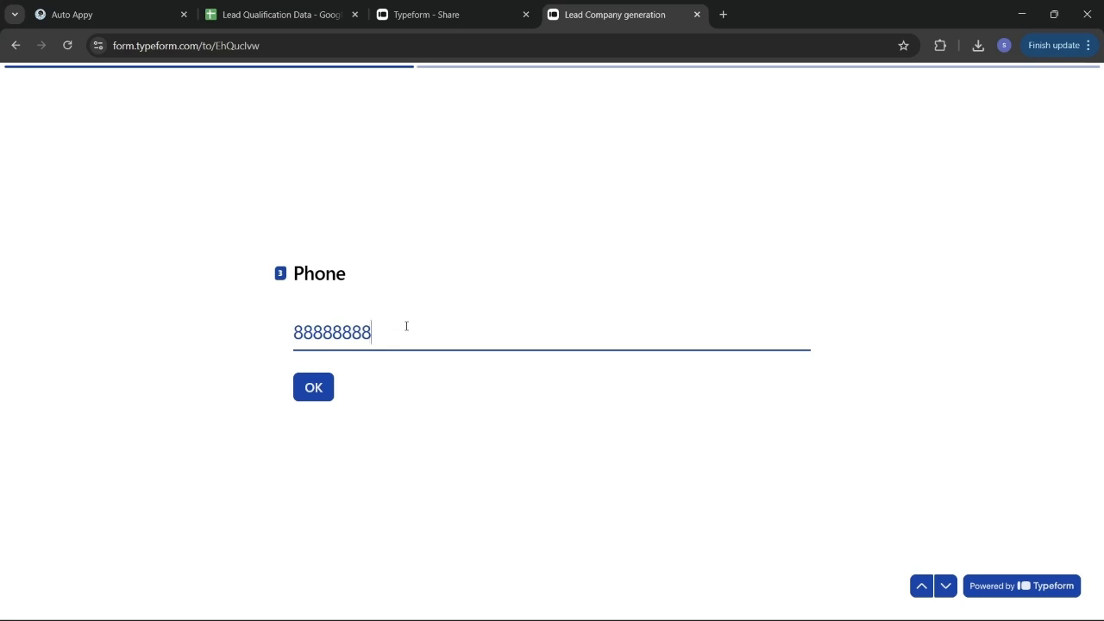
pyautogui.write('8')
pyautogui.press('Return')
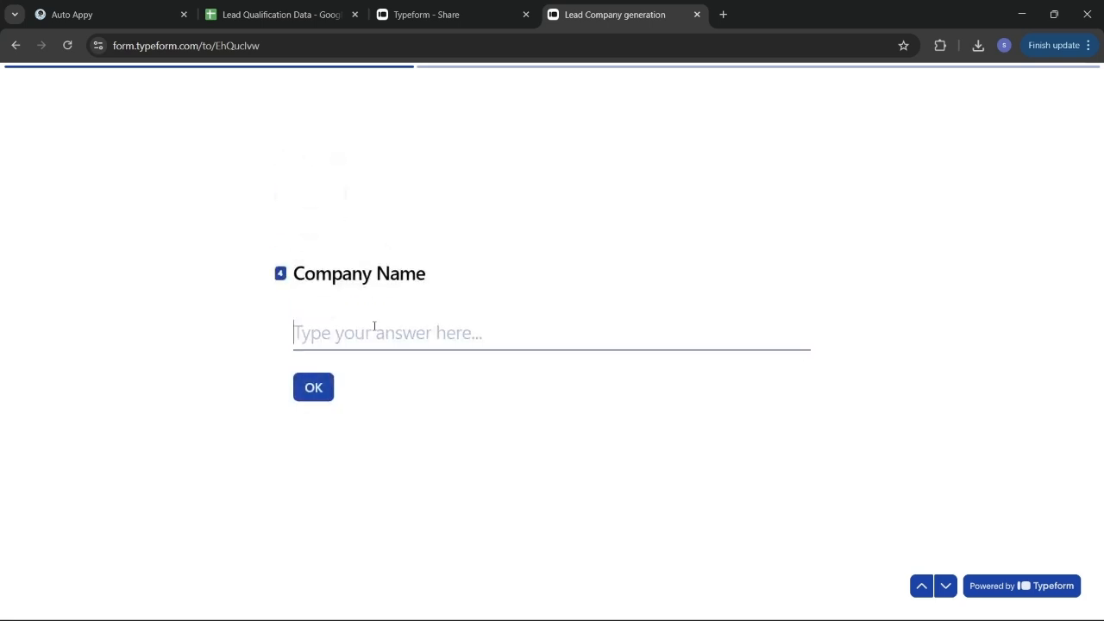
pyautogui.write('A')
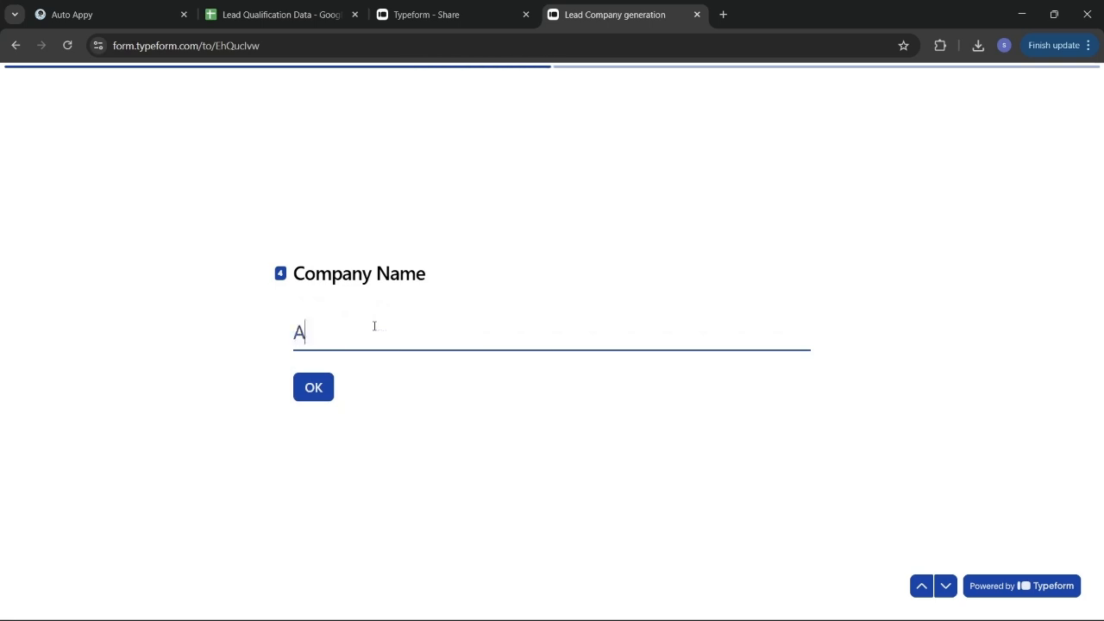
pyautogui.write('uto Appy Pvt. Ltd')
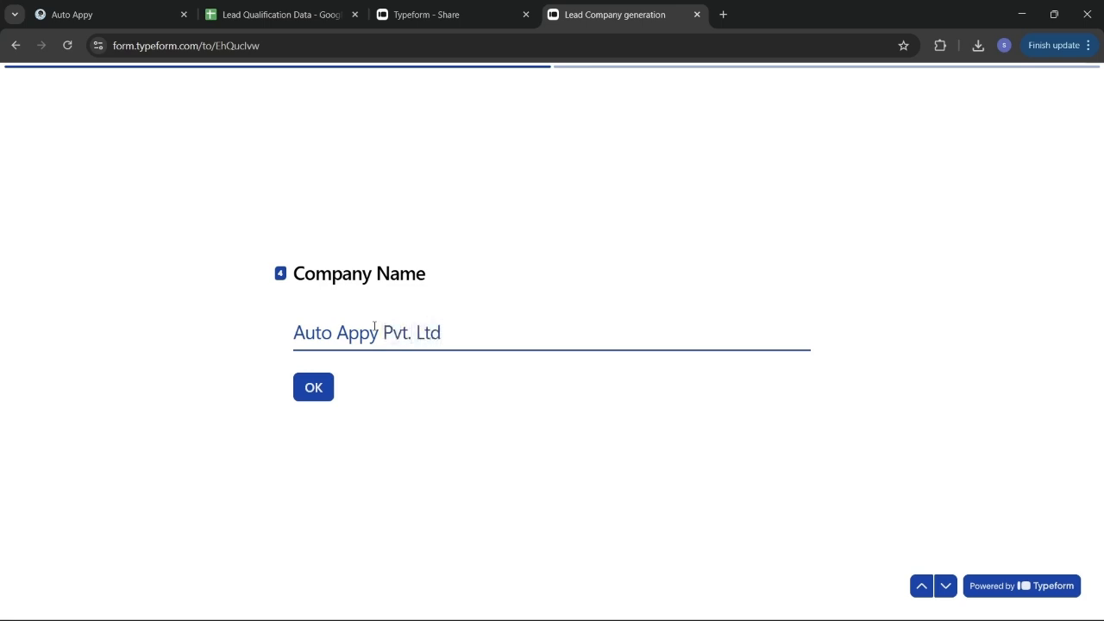
pyautogui.press('Return')
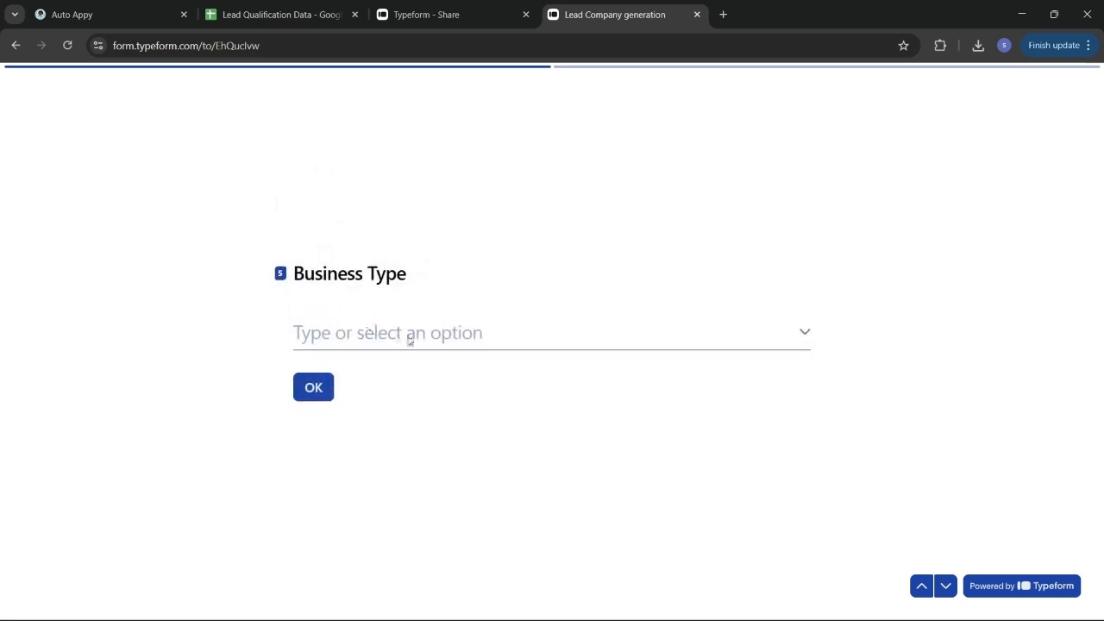
# Answer business type Service, budget High and timeline Immediate
pyautogui.click(804, 336)
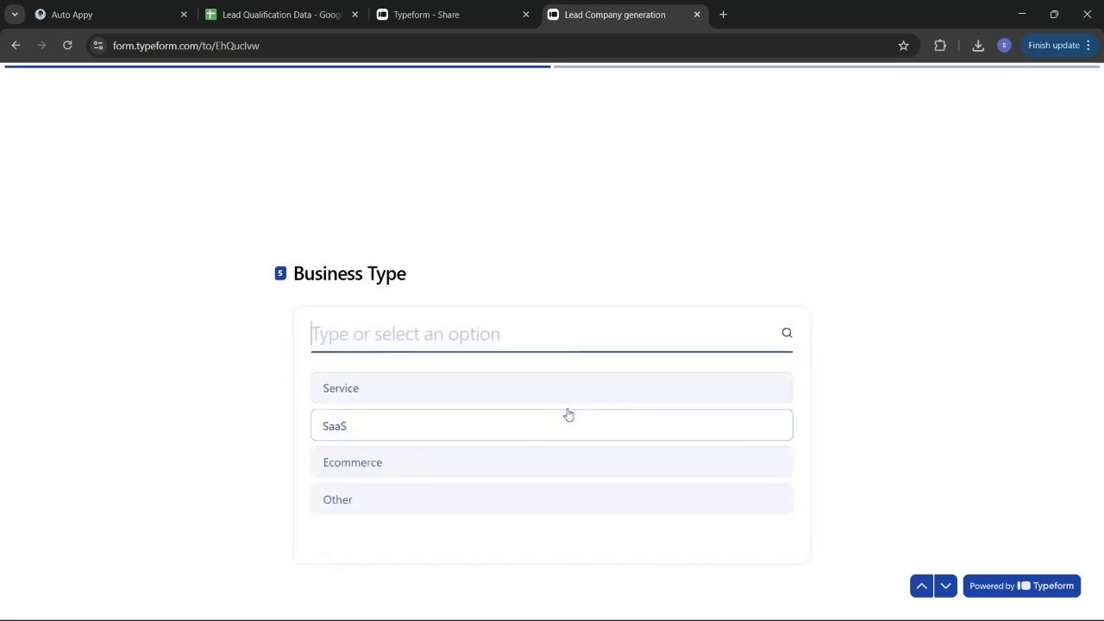
pyautogui.click(466, 399)
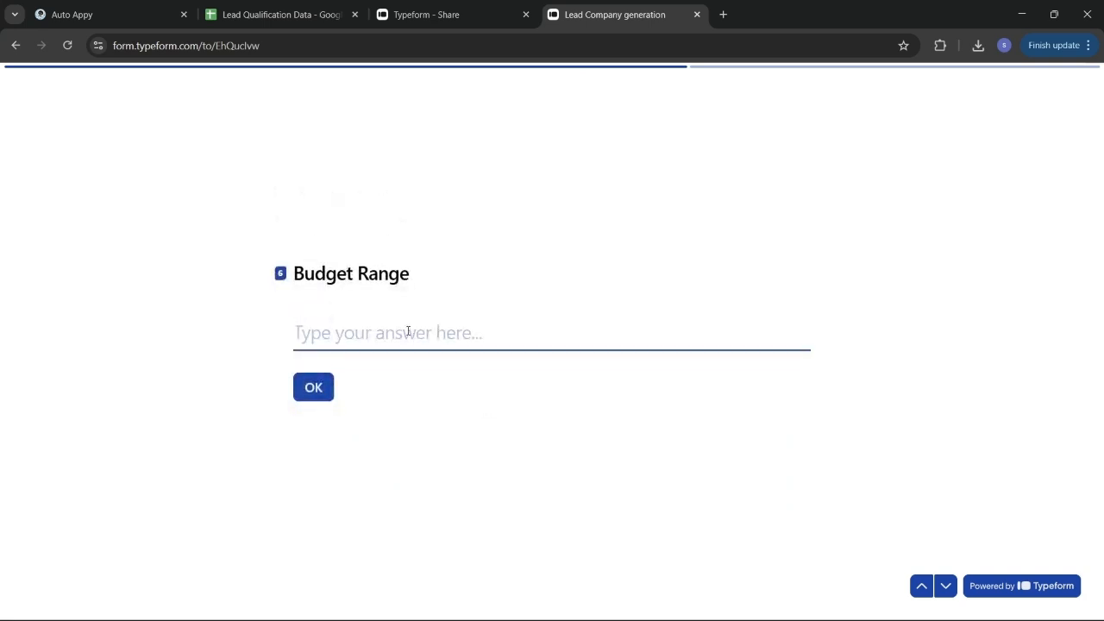
pyautogui.write('High')
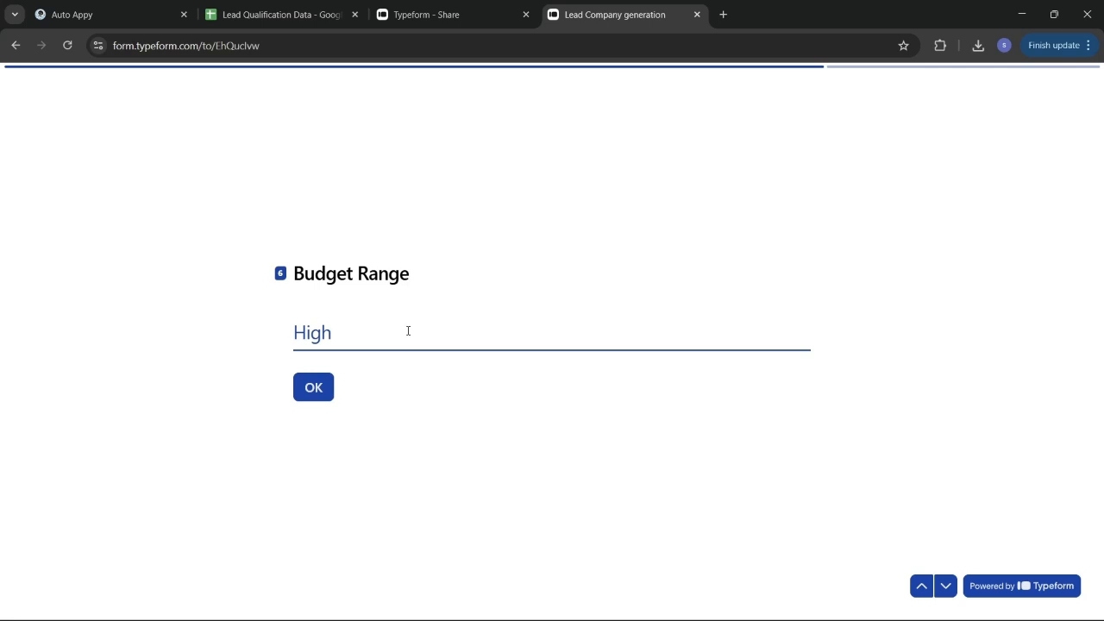
pyautogui.press('Return')
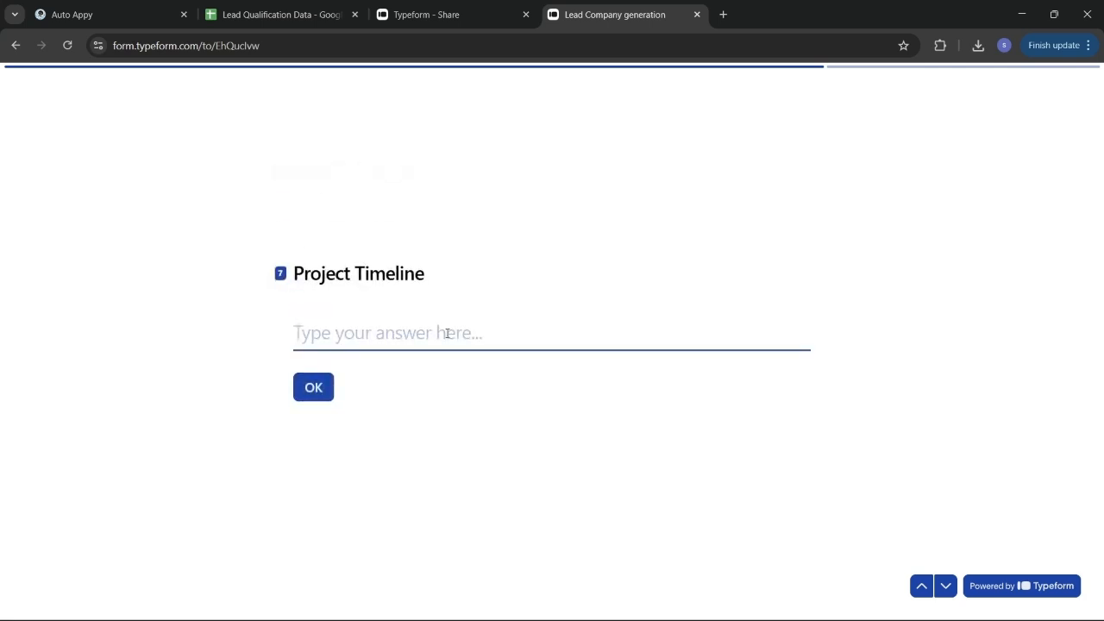
pyautogui.write('Immed')
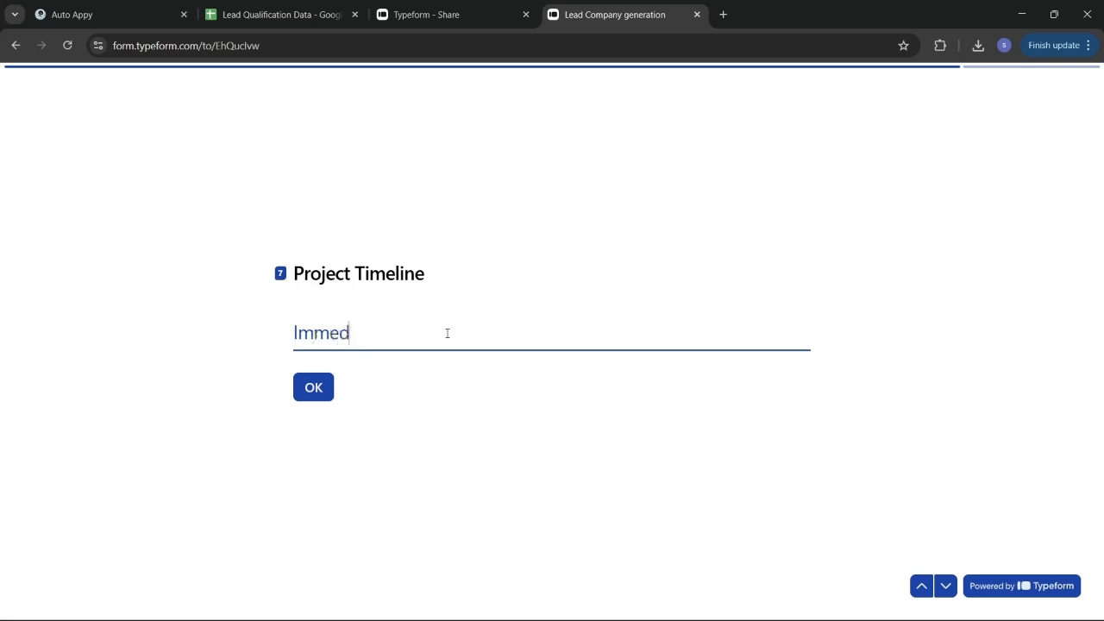
pyautogui.write('iaye')
pyautogui.press('BackSpace')
pyautogui.write('te')
pyautogui.press('Return')
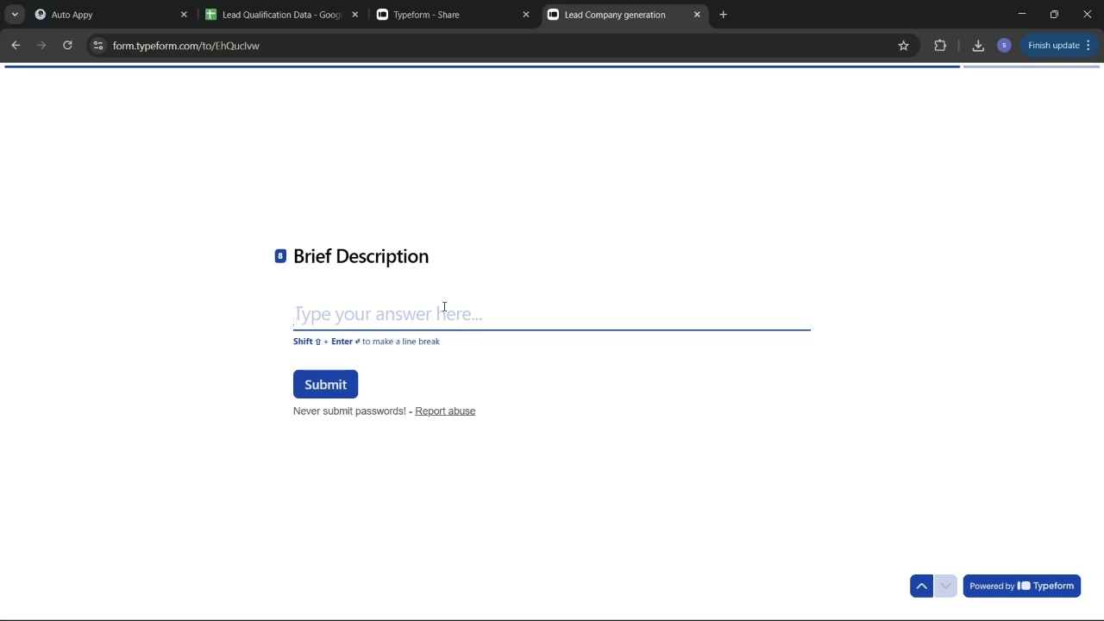
# Describe the need as 'I need an automation that could automate my invoice generation.' and submit
pyautogui.write('I need ')
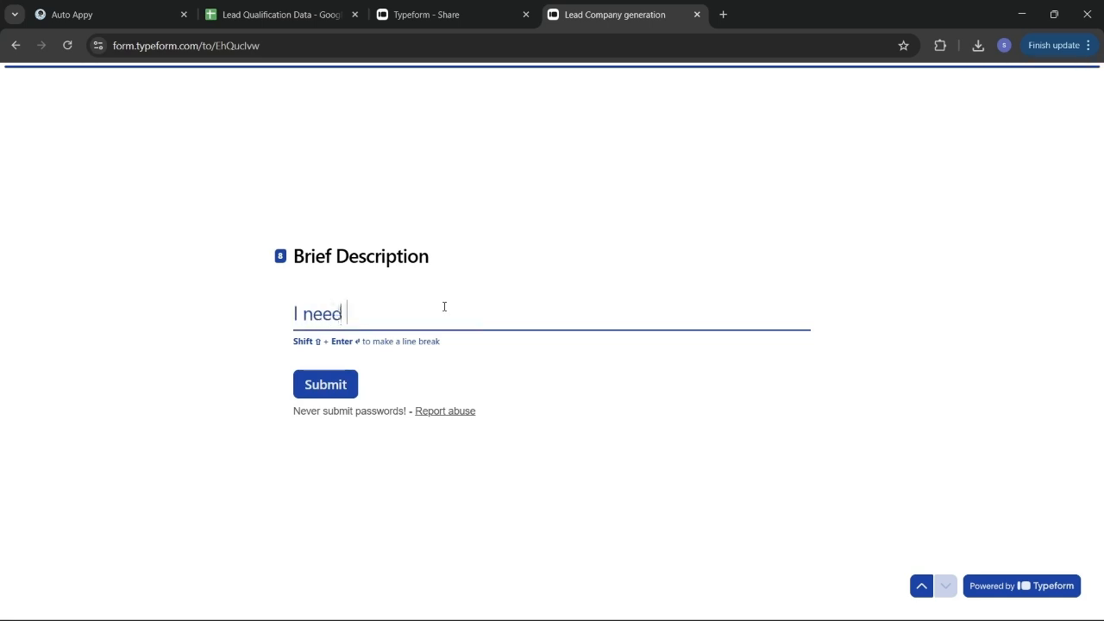
pyautogui.write('an automa')
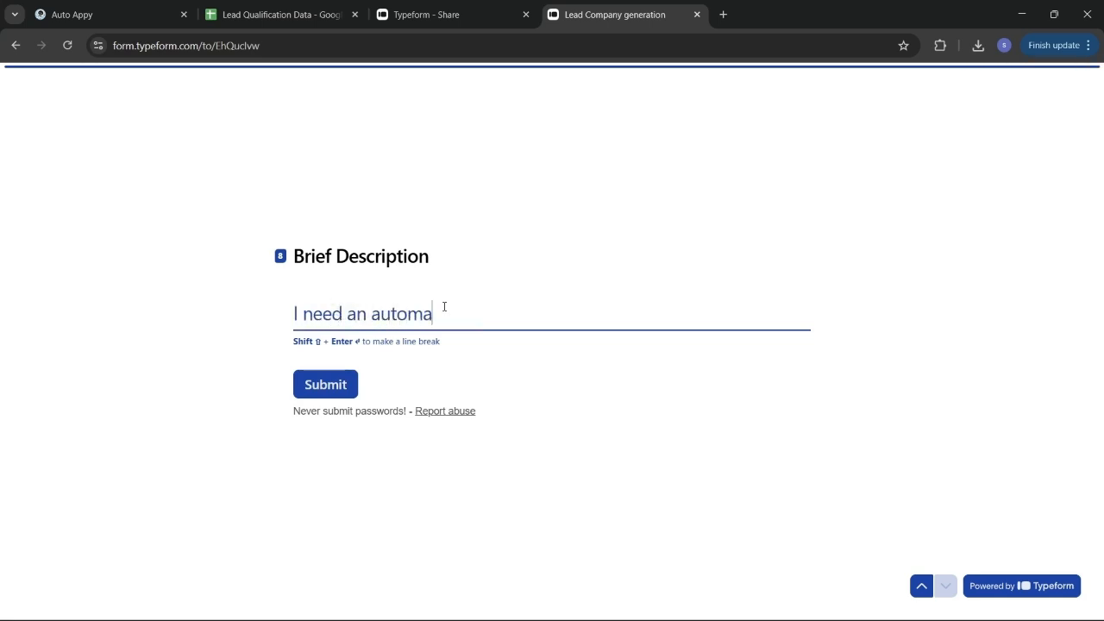
pyautogui.write('tion that cou')
pyautogui.press('BackSpace')
pyautogui.write('uld autom')
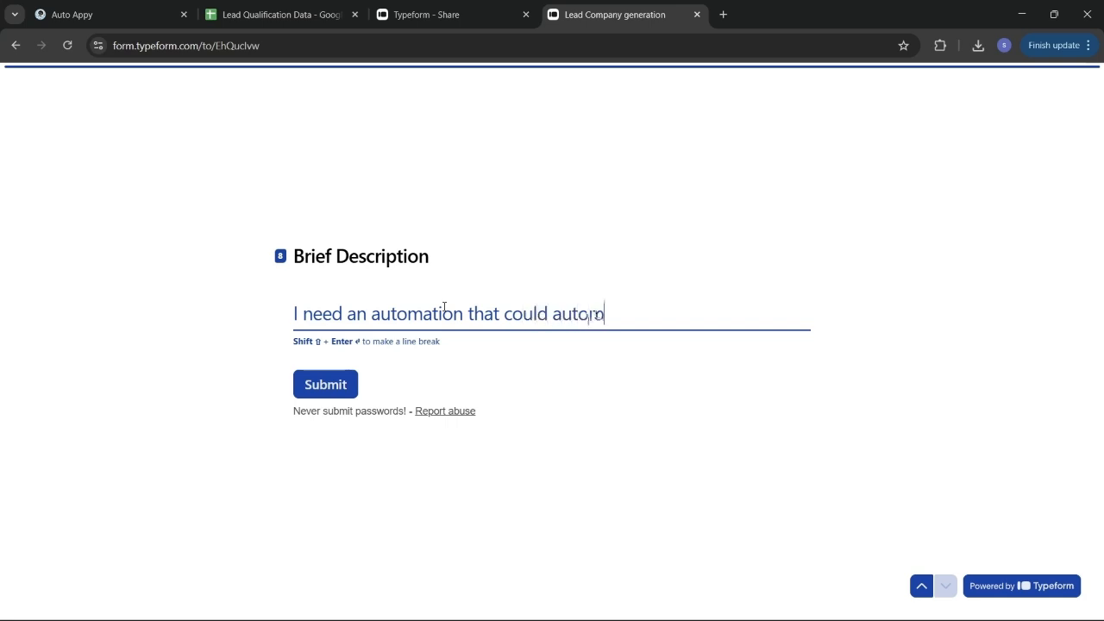
pyautogui.write('ate my invoice ')
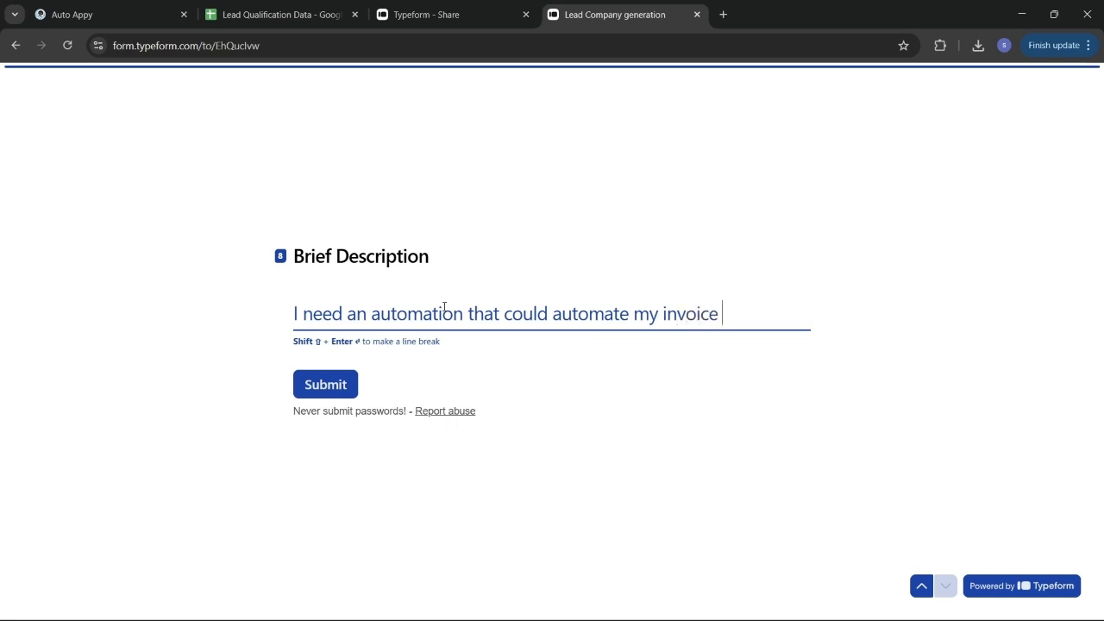
pyautogui.write('generation')
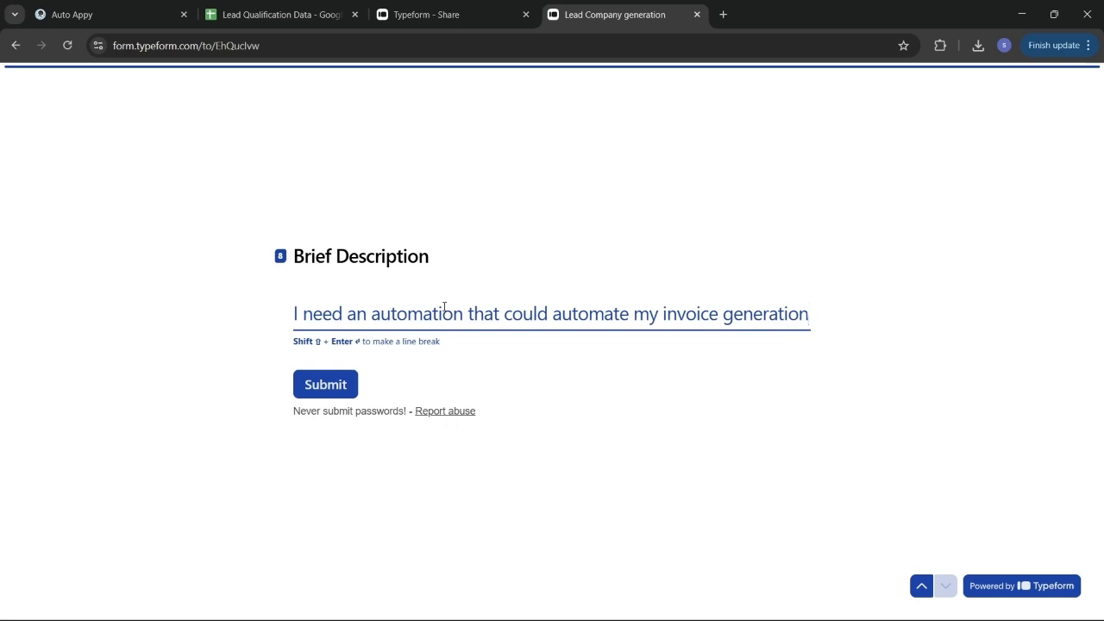
pyautogui.write('.')
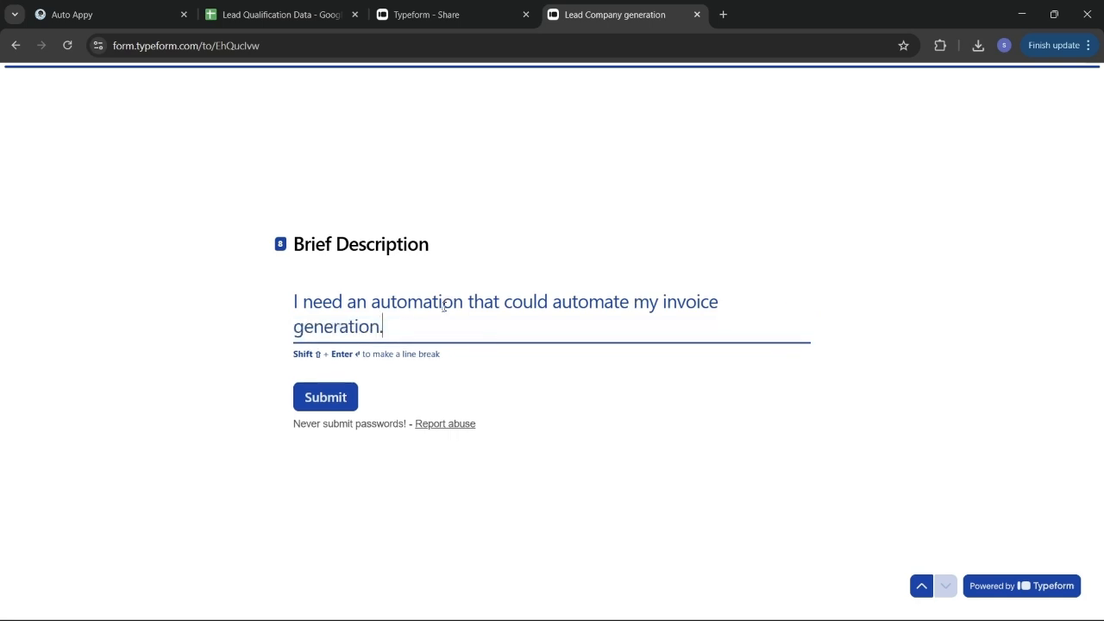
pyautogui.click(342, 403)
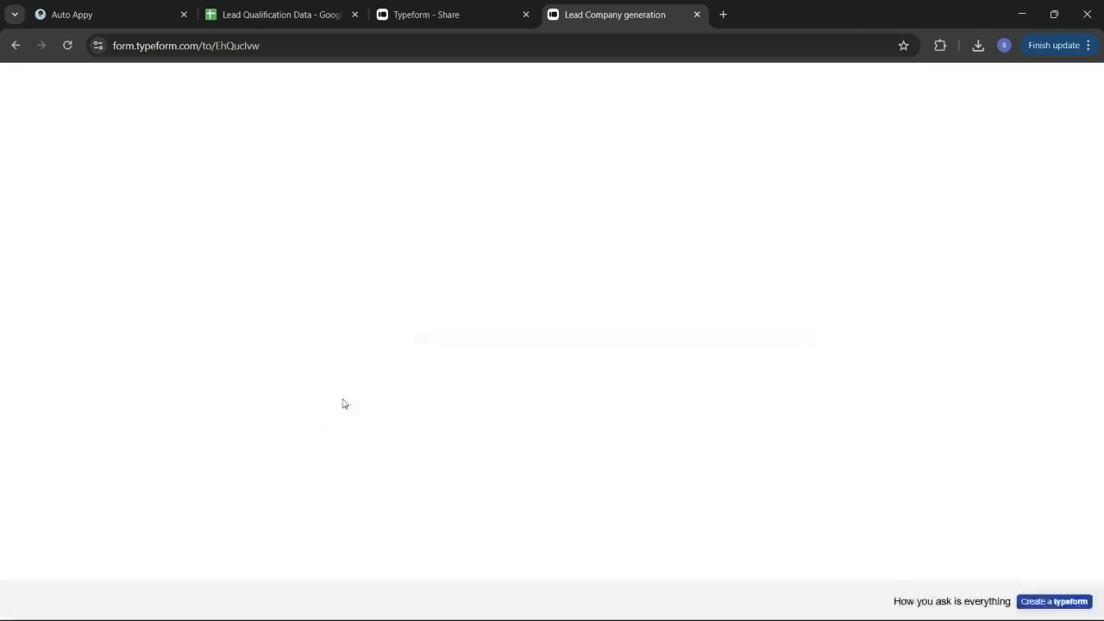
# Return to the Auto Appy workflow and check that the Typeform sample response was captured
pyautogui.click(88, 8)
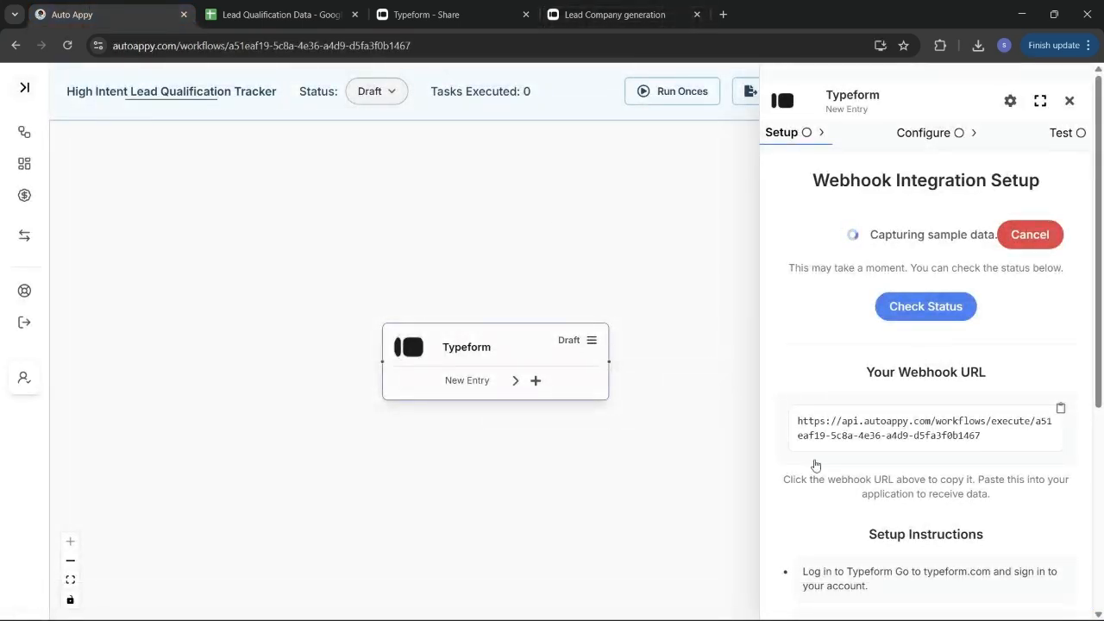
pyautogui.click(914, 306)
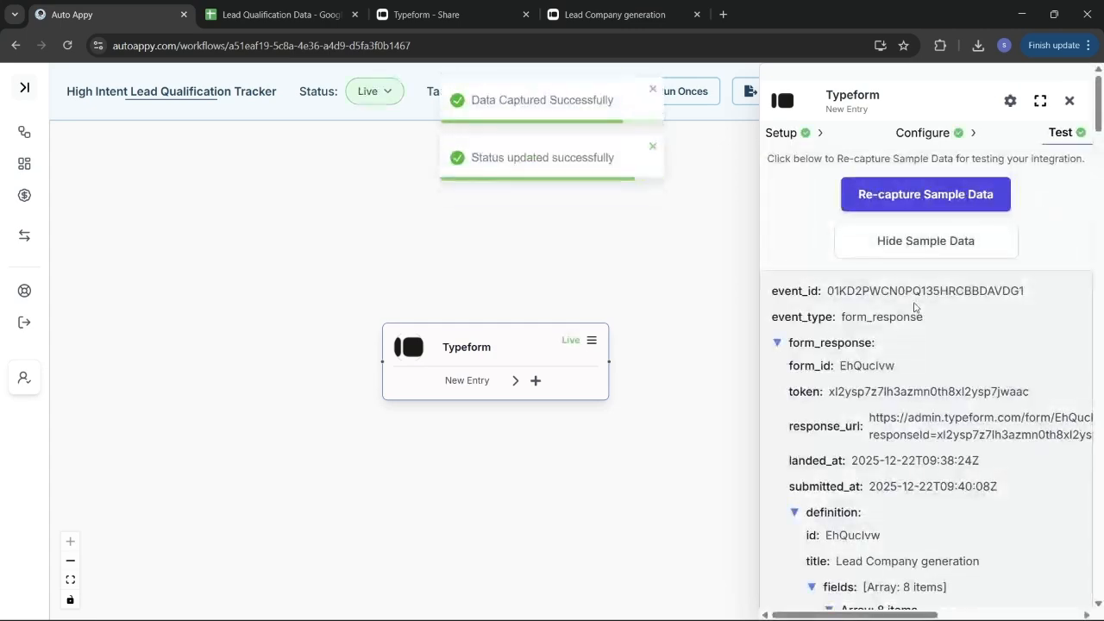
pyautogui.scroll(-5, 949, 431)
pyautogui.scroll(-15, 948, 432)
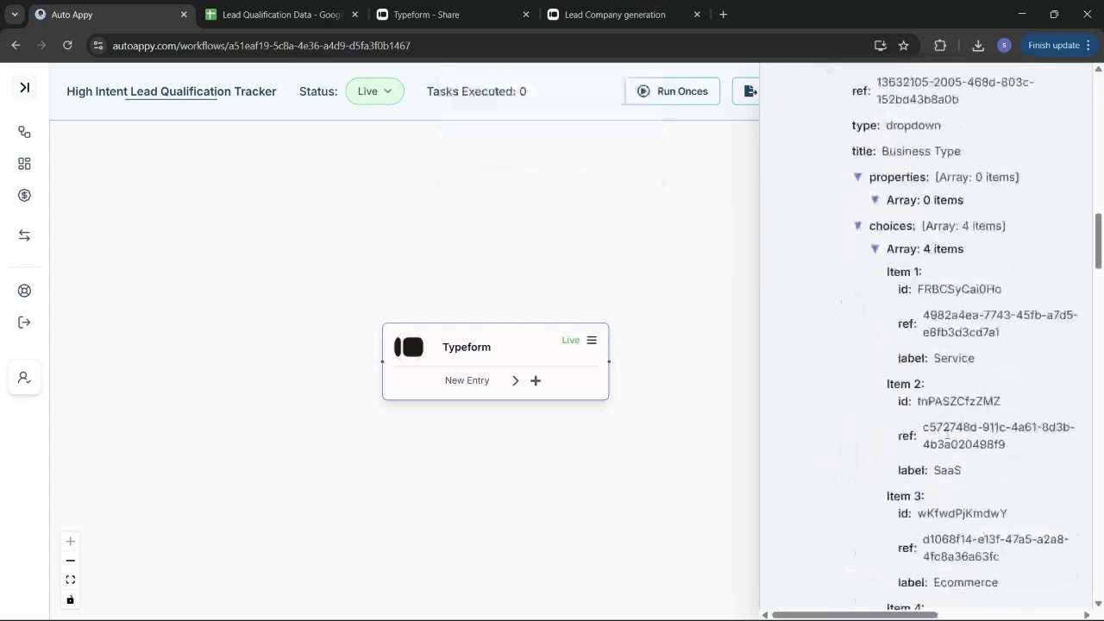
pyautogui.scroll(-10, 947, 437)
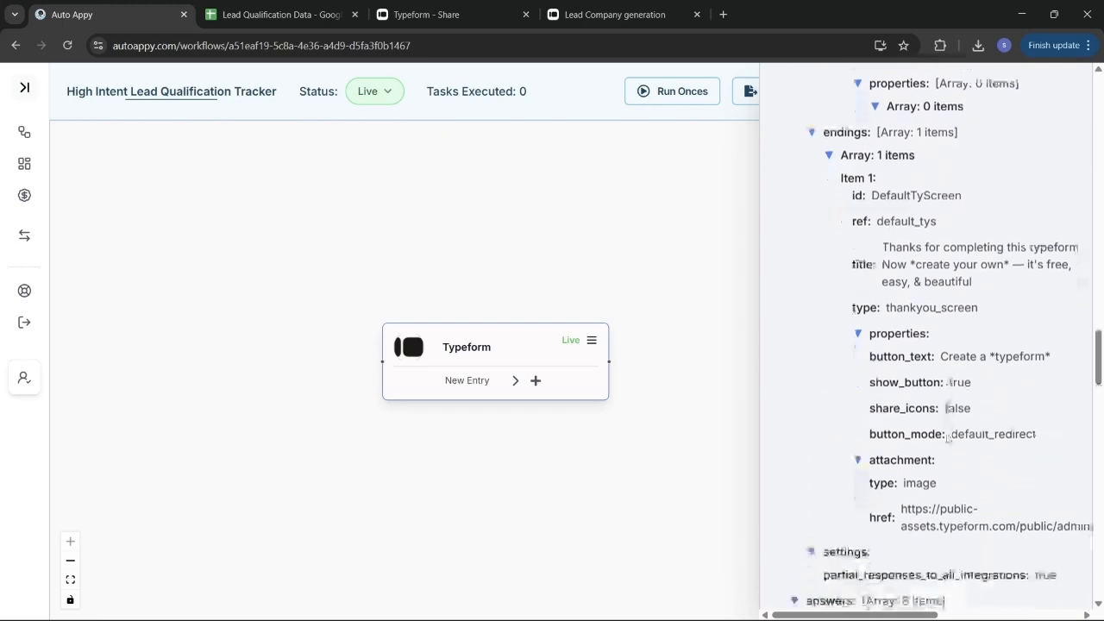
pyautogui.scroll(-10, 947, 438)
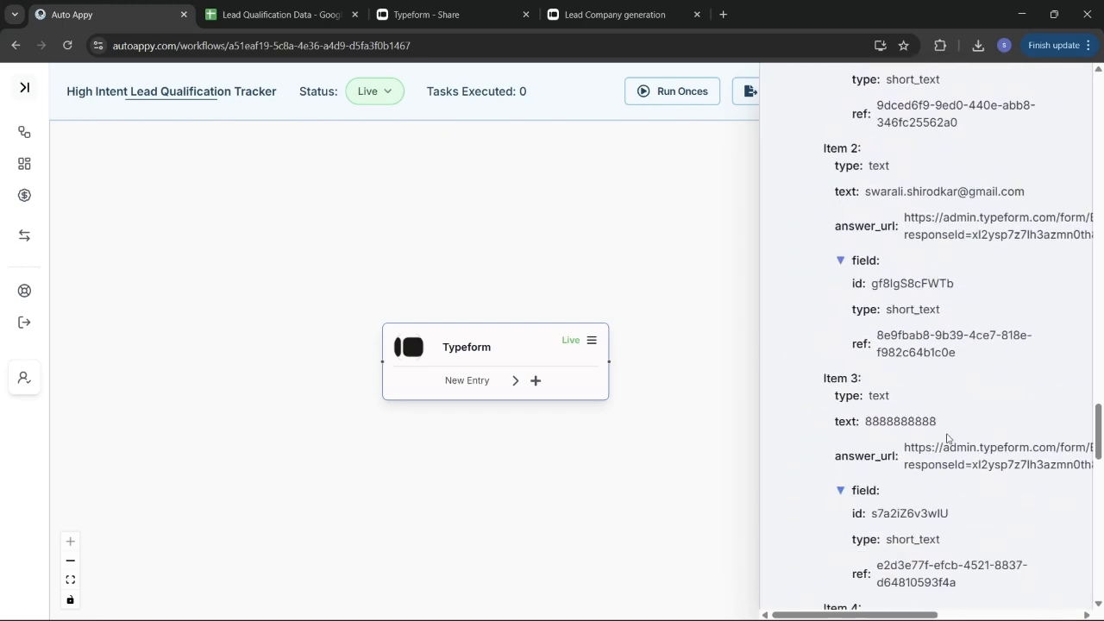
pyautogui.scroll(-10, 947, 438)
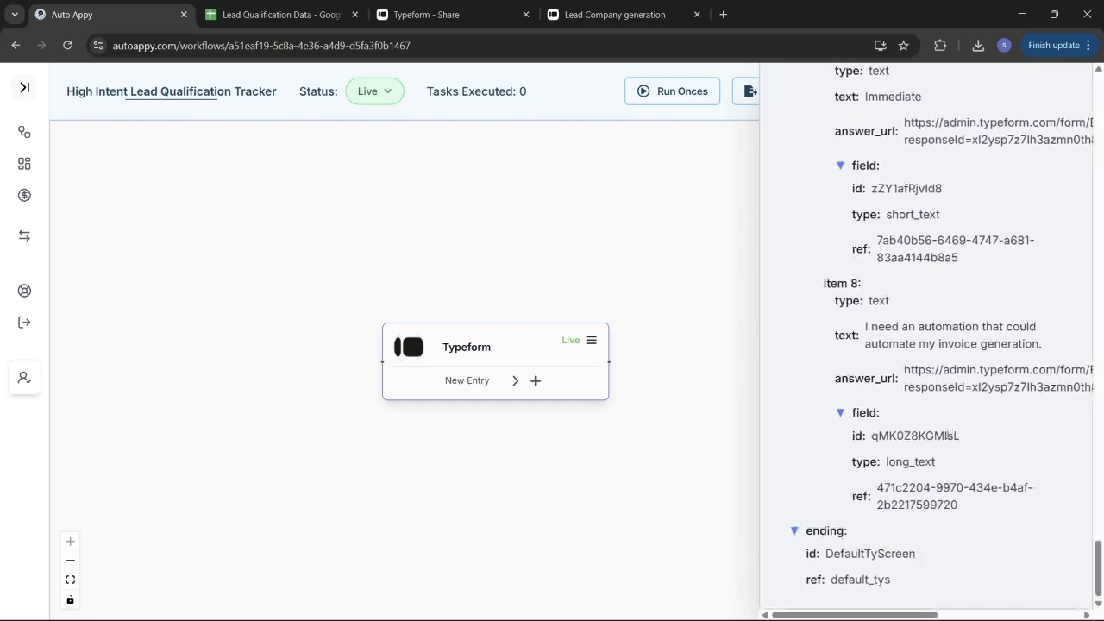
# Close the Typeform sample-data panel and move the trigger node further left
pyautogui.scroll(3, 947, 434)
pyautogui.scroll(15, 947, 439)
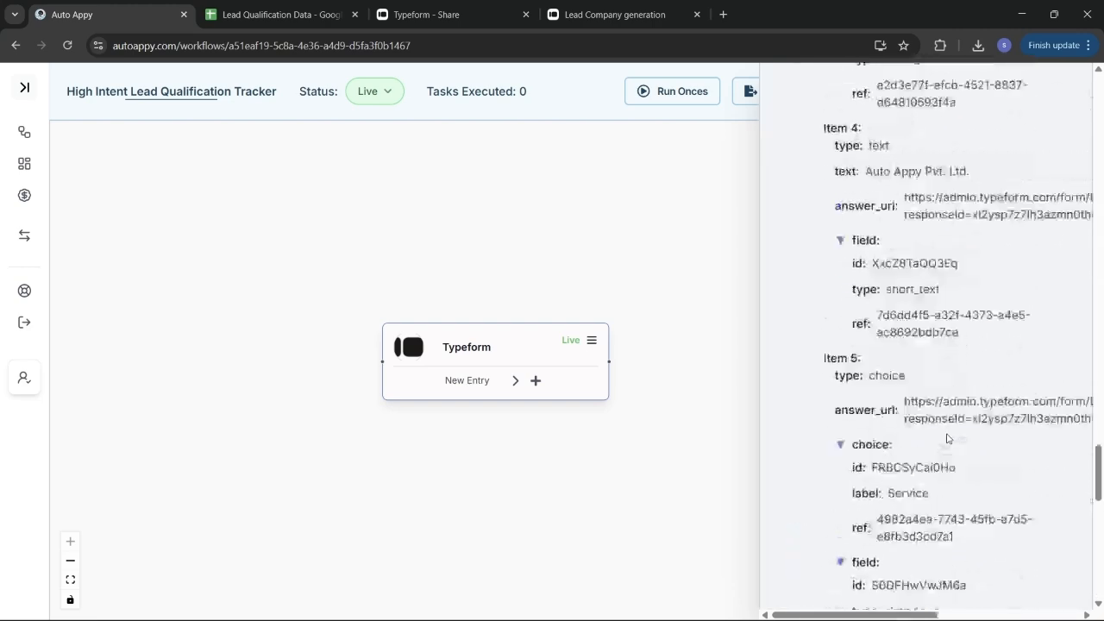
pyautogui.scroll(20, 947, 438)
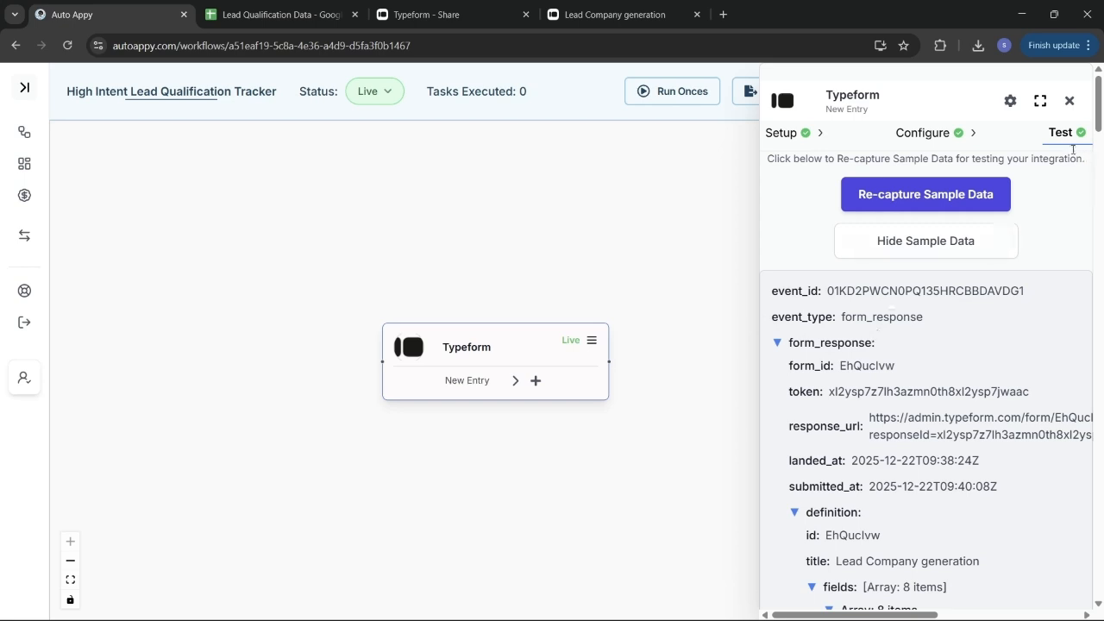
pyautogui.click(1070, 104)
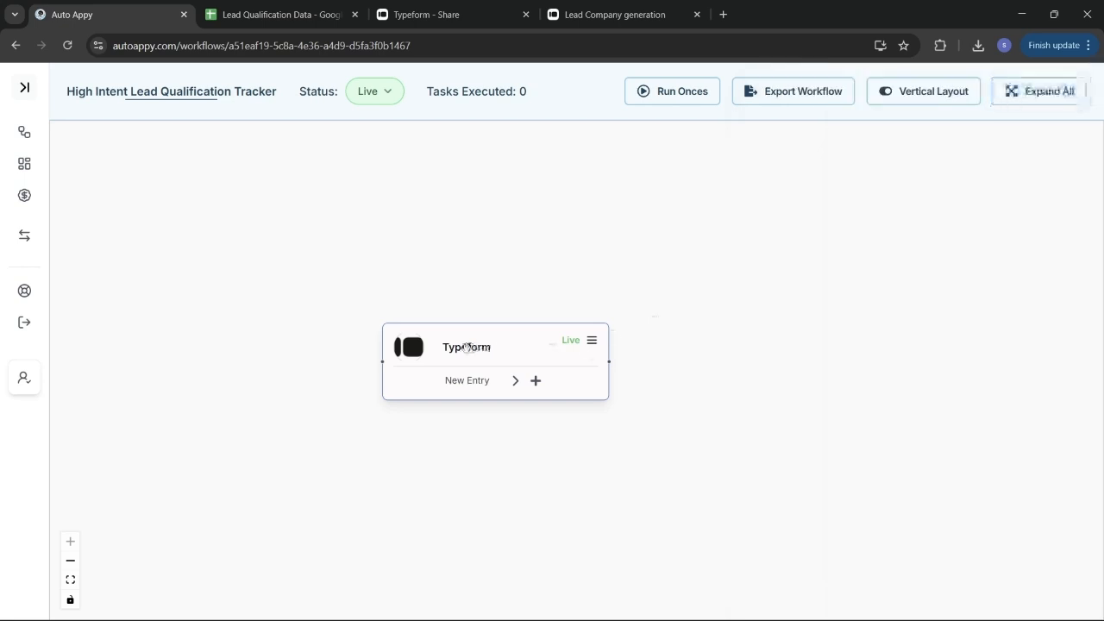
pyautogui.moveTo(464, 346); pyautogui.dragTo(371, 336)
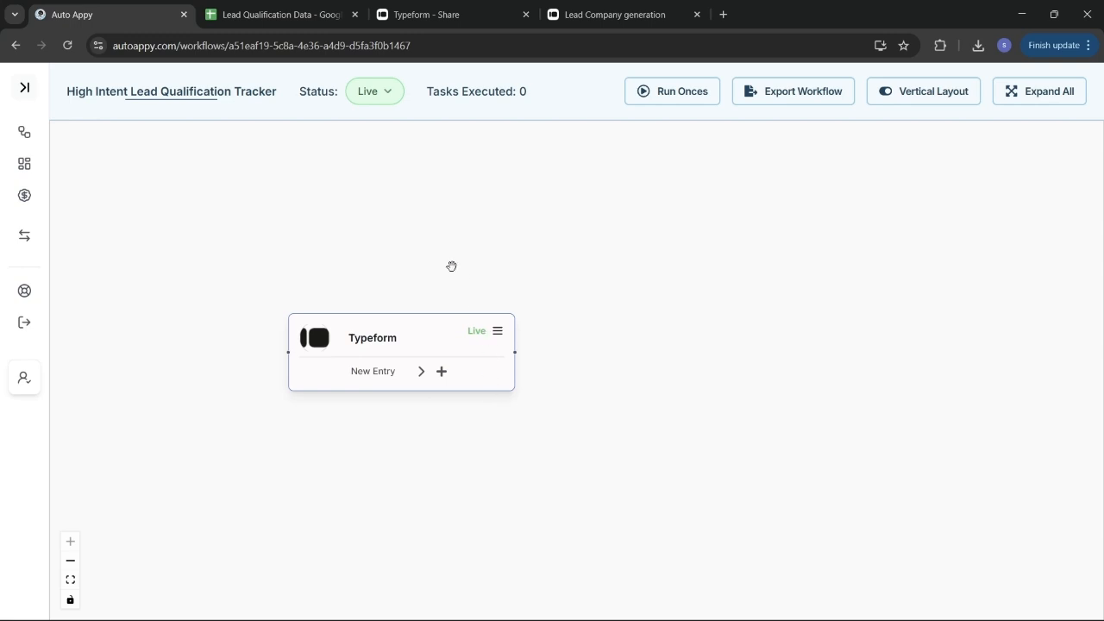
# Review the Lead Qualification Data sheet's Lead Score and Lead Priority columns (85 Hot, 60 Warm)
pyautogui.click(281, 17)
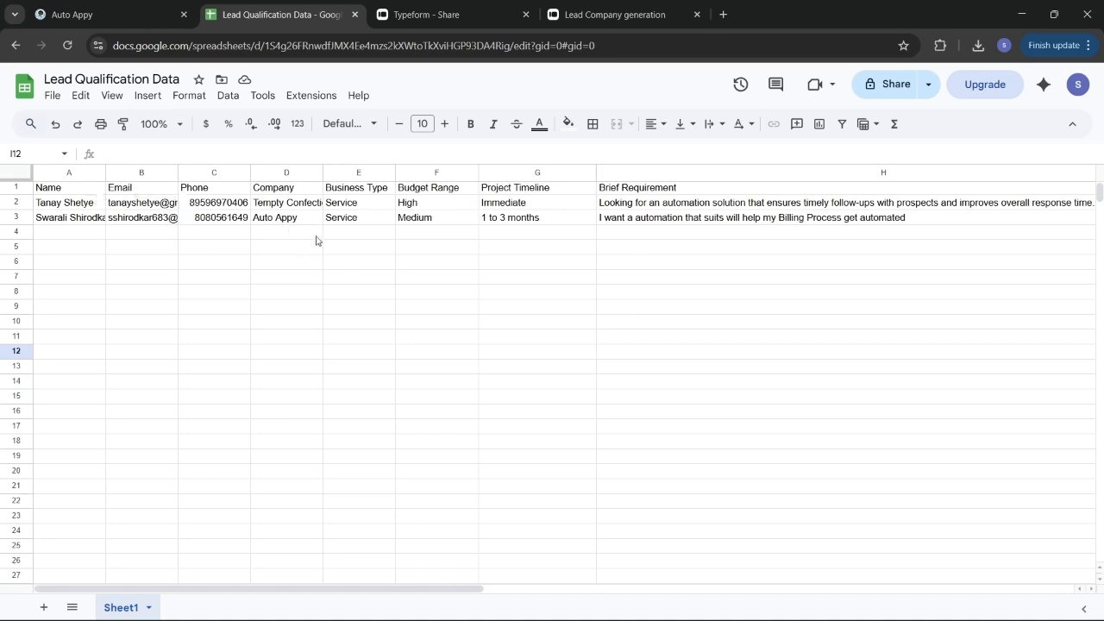
pyautogui.hscroll(2, 458, 262)
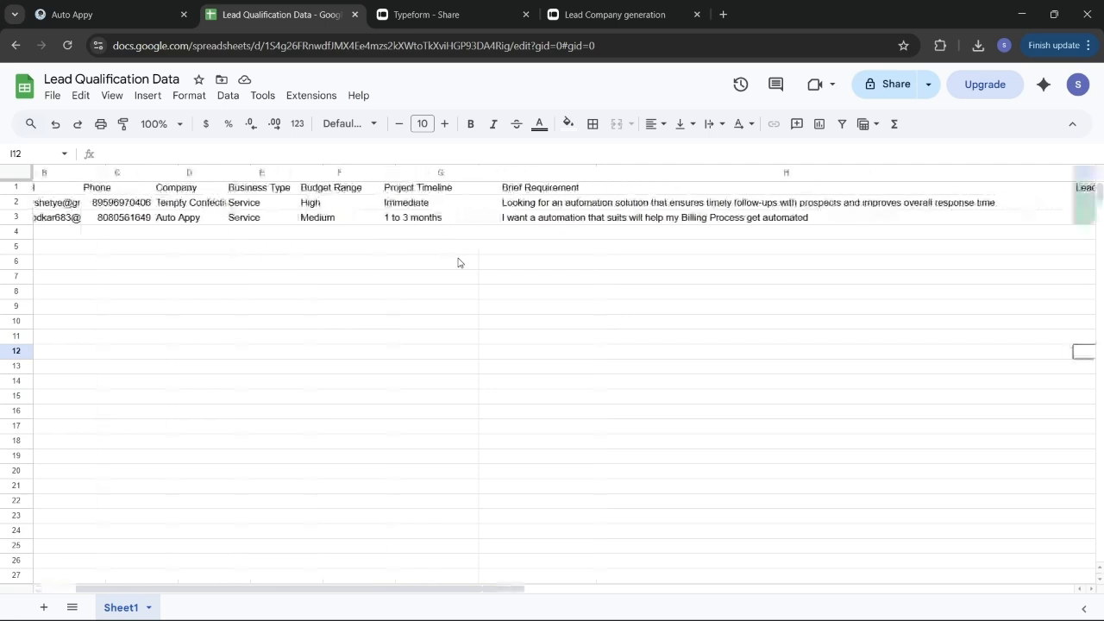
pyautogui.hscroll(5, 458, 262)
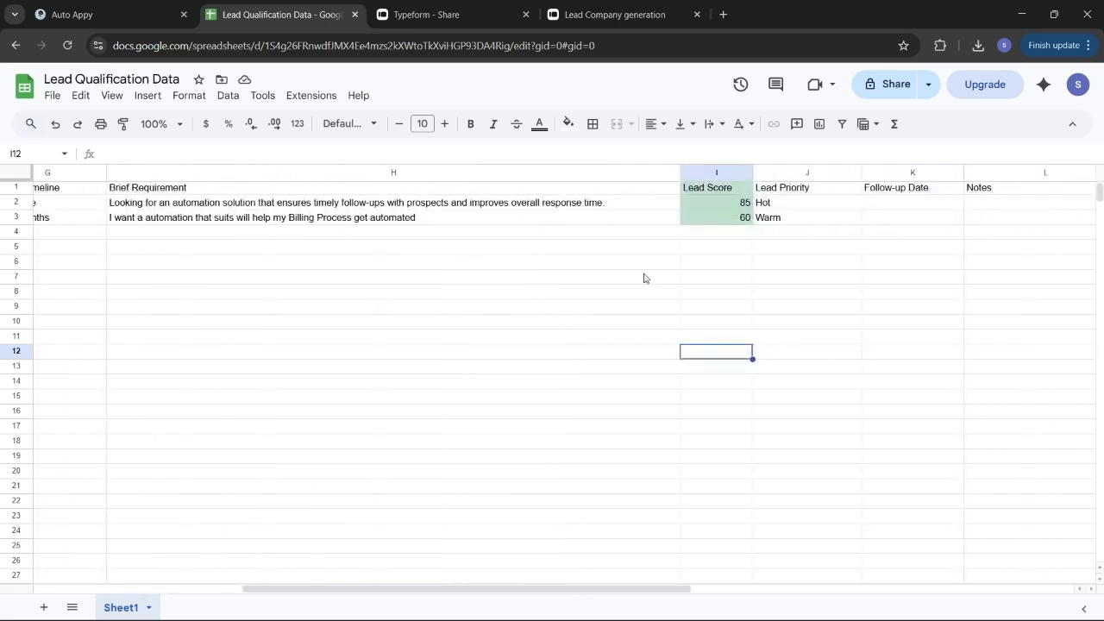
pyautogui.hscroll(2, 644, 278)
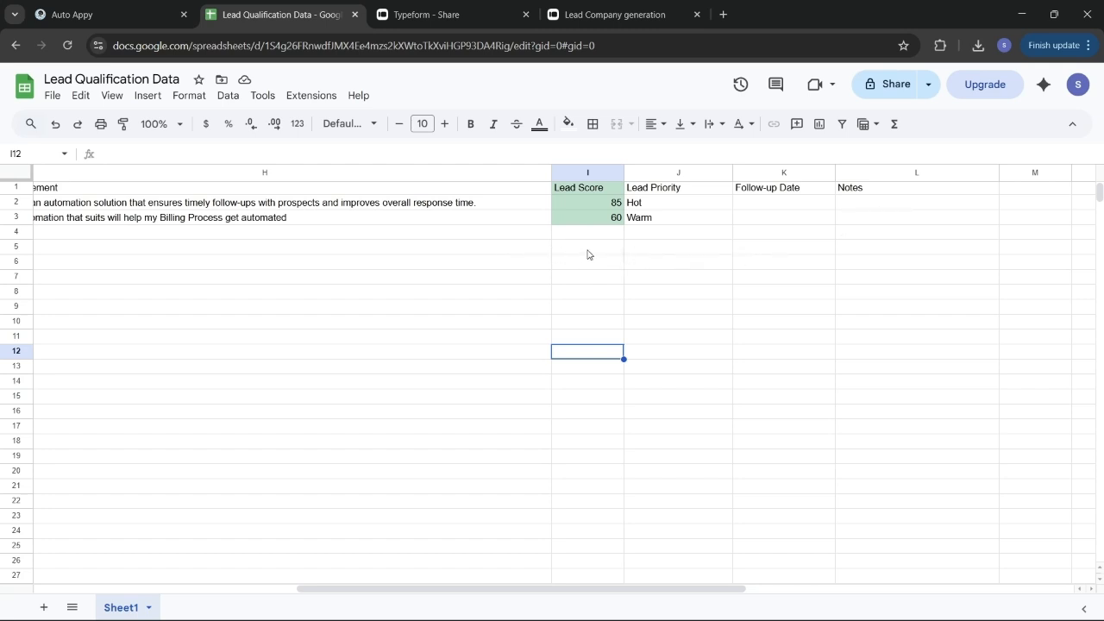
pyautogui.hscroll(-2, 591, 252)
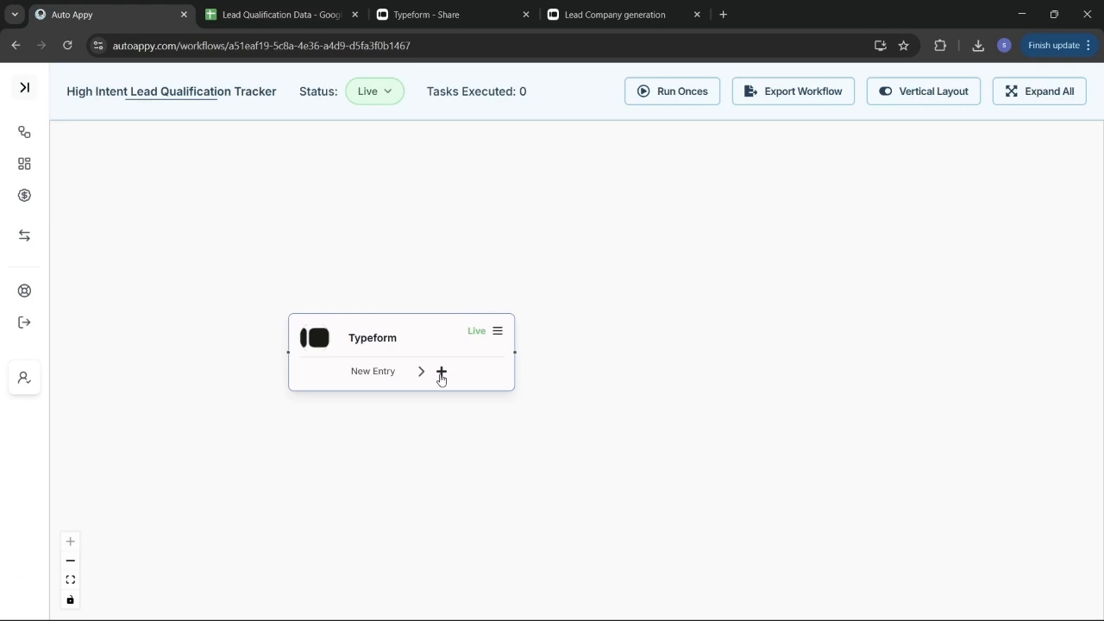
# Add a Google Sheets 'Insert a row in google sheet' step after the Typeform trigger
pyautogui.click(441, 372)
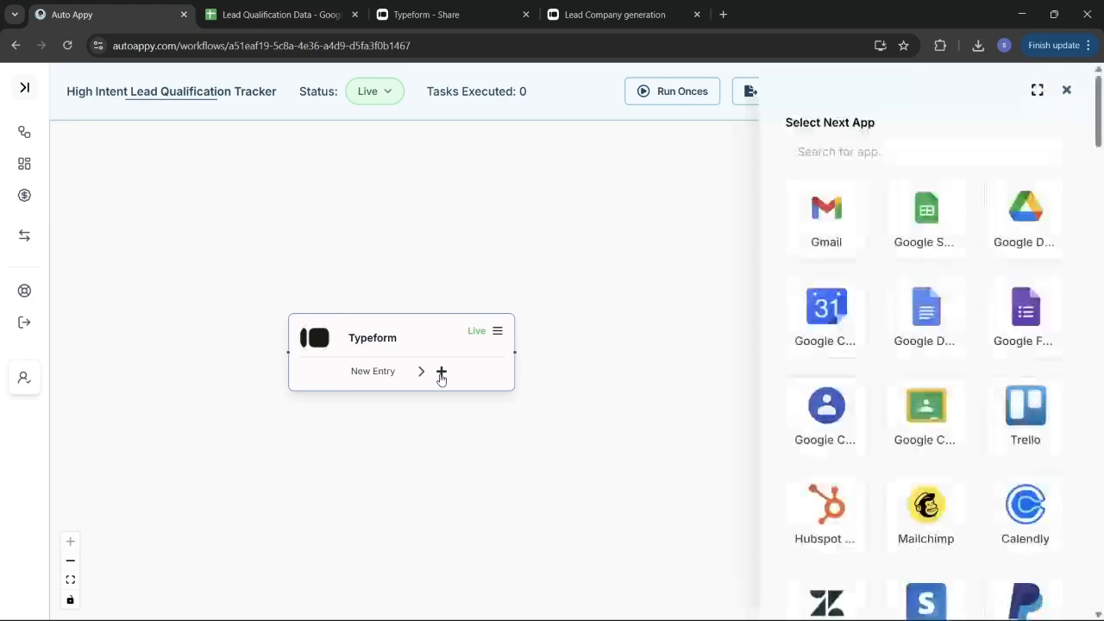
pyautogui.click(915, 226)
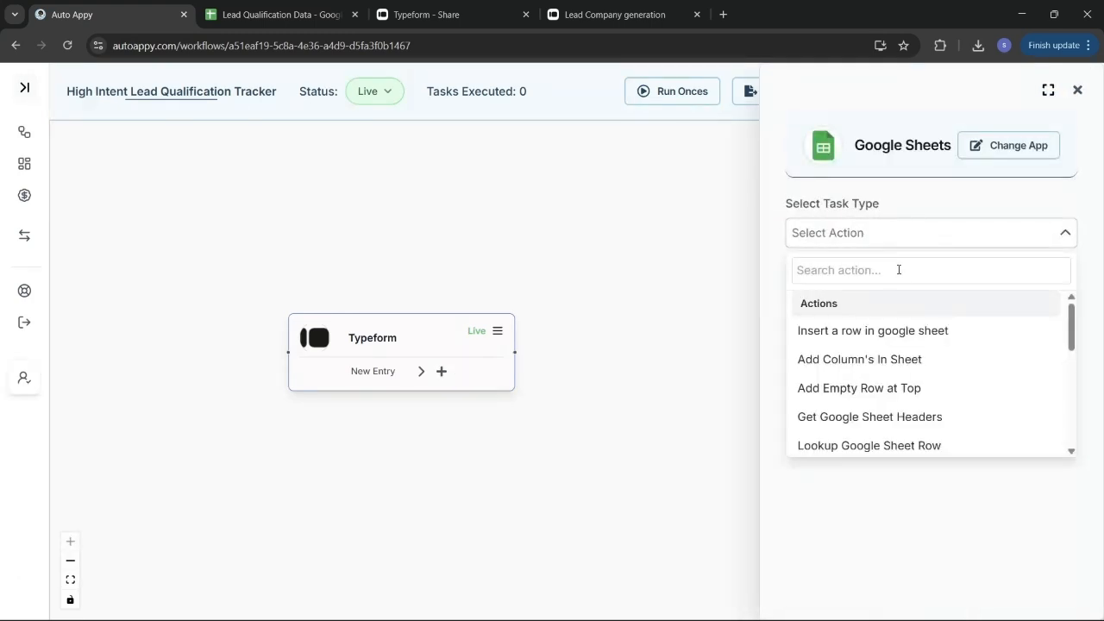
pyautogui.click(909, 342)
pyautogui.click(908, 280)
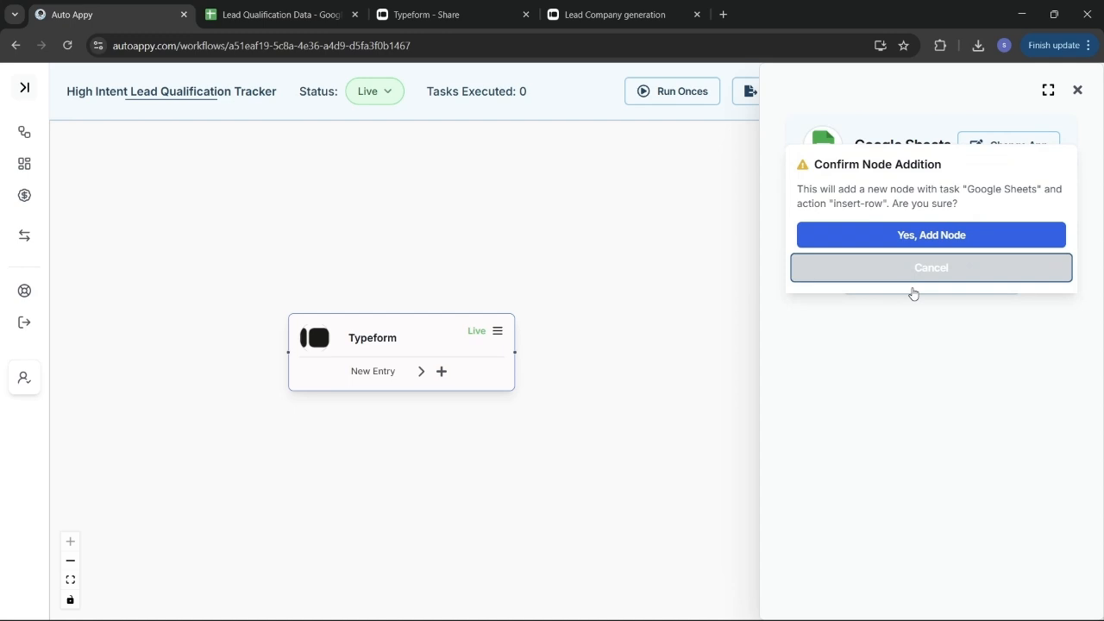
pyautogui.click(910, 242)
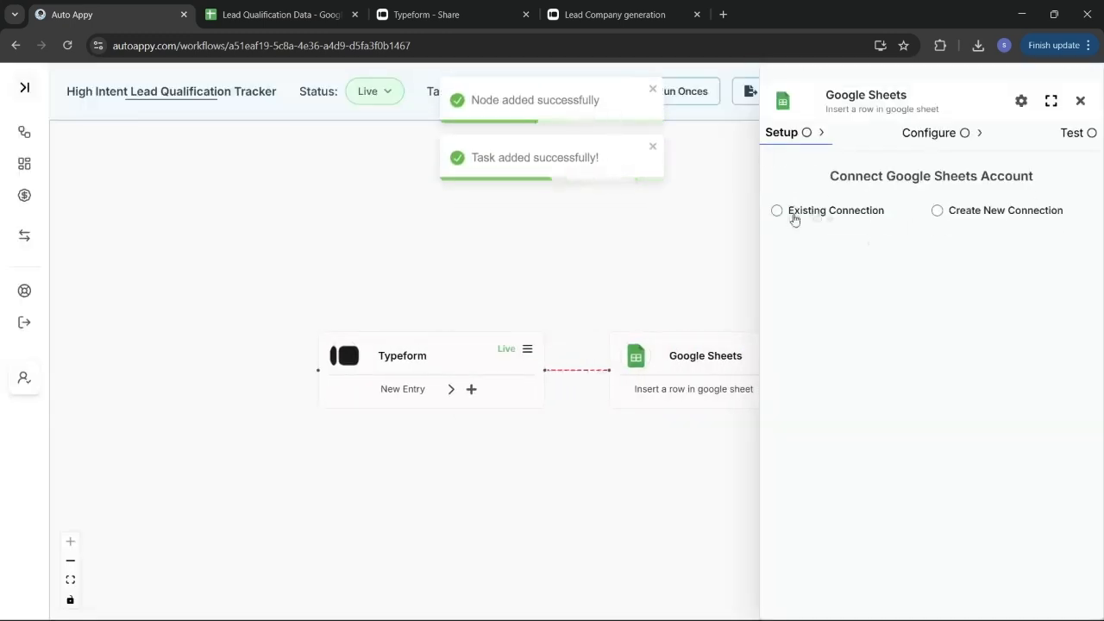
# Create a new Google Sheets connection named 'Hot leads Tracker'
pyautogui.click(939, 212)
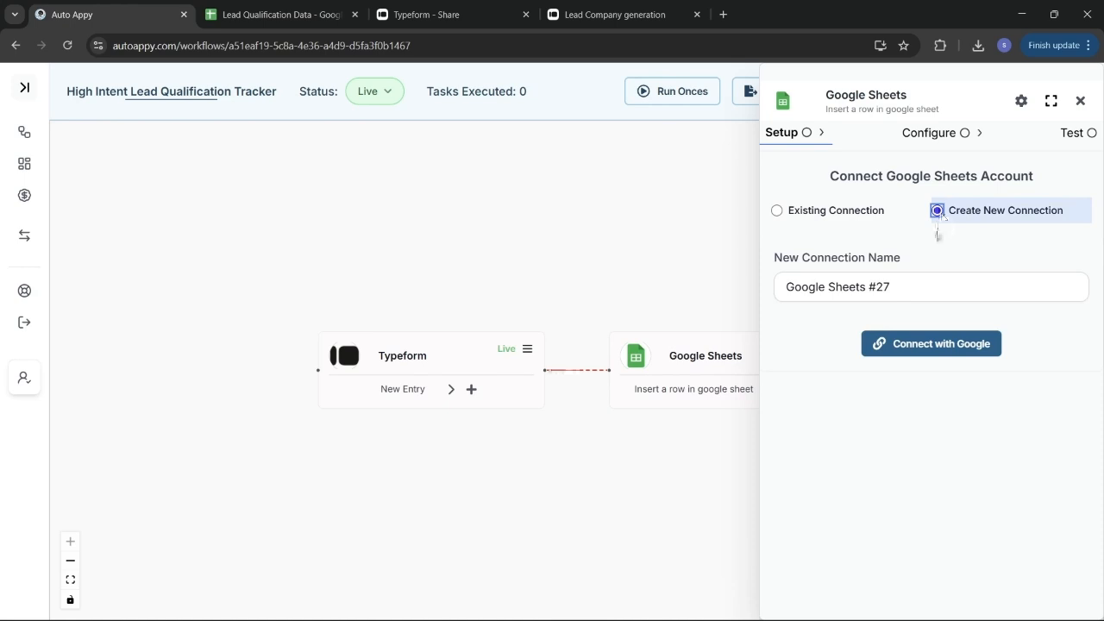
pyautogui.click(956, 285)
pyautogui.moveTo(957, 285); pyautogui.dragTo(776, 285)
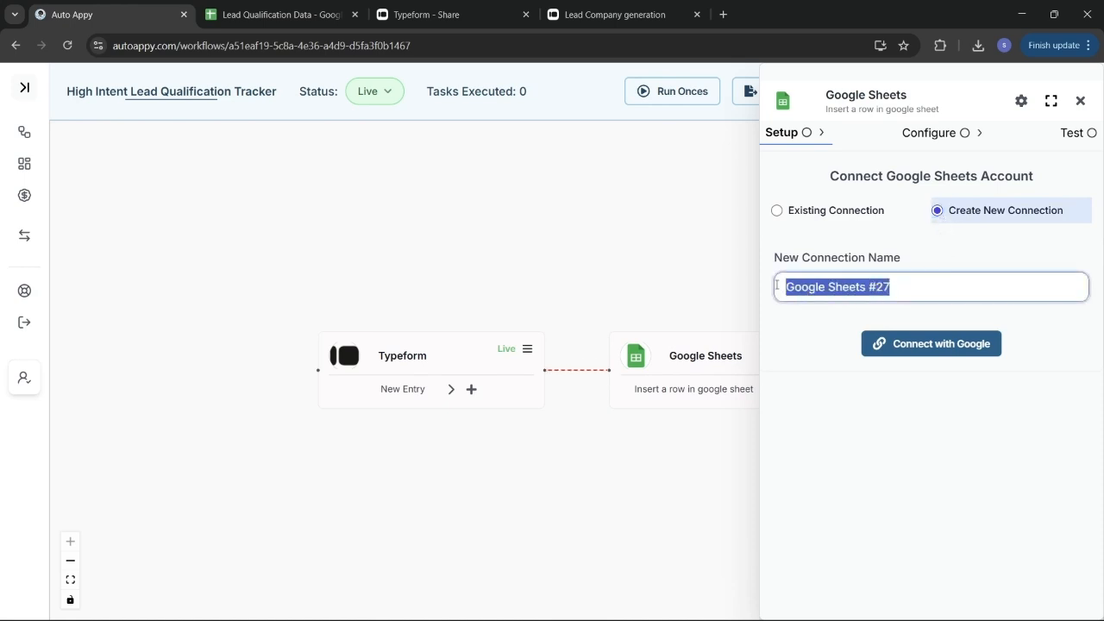
pyautogui.press('BackSpace')
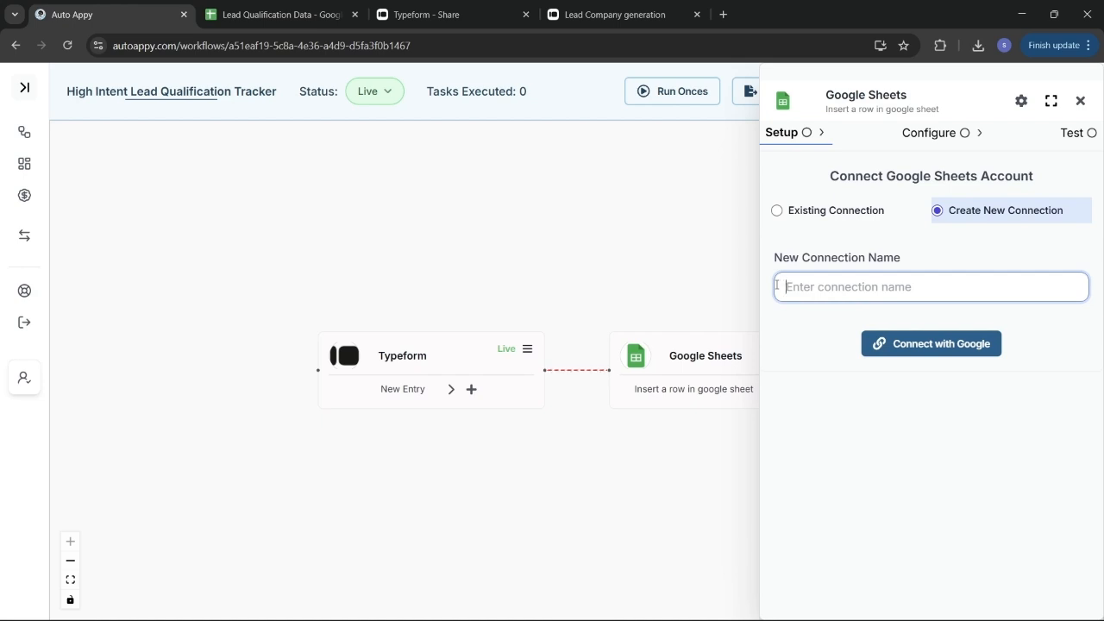
pyautogui.write('L')
pyautogui.press('BackSpace')
pyautogui.write('Hot leads Tracker')
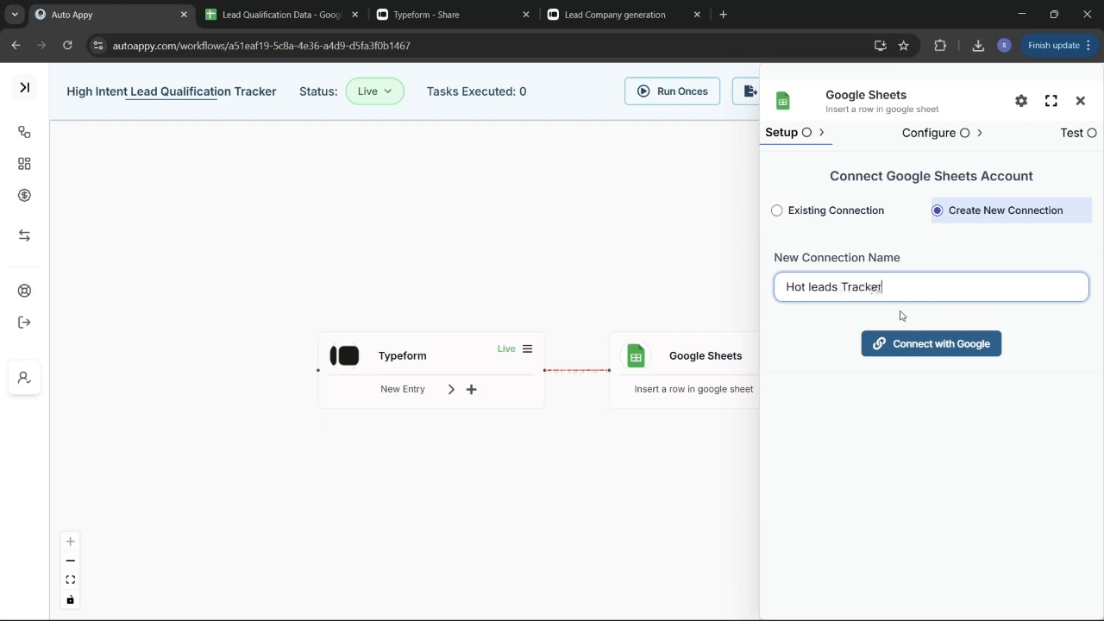
# Sign in with the Google account and grant access to save the connection
pyautogui.click(942, 346)
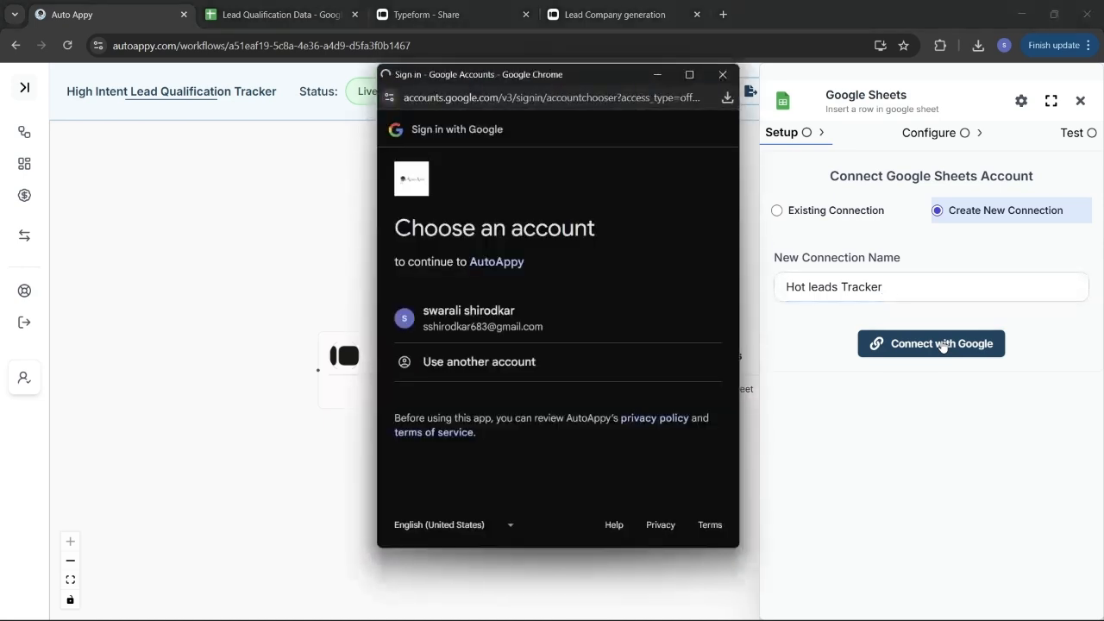
pyautogui.click(560, 322)
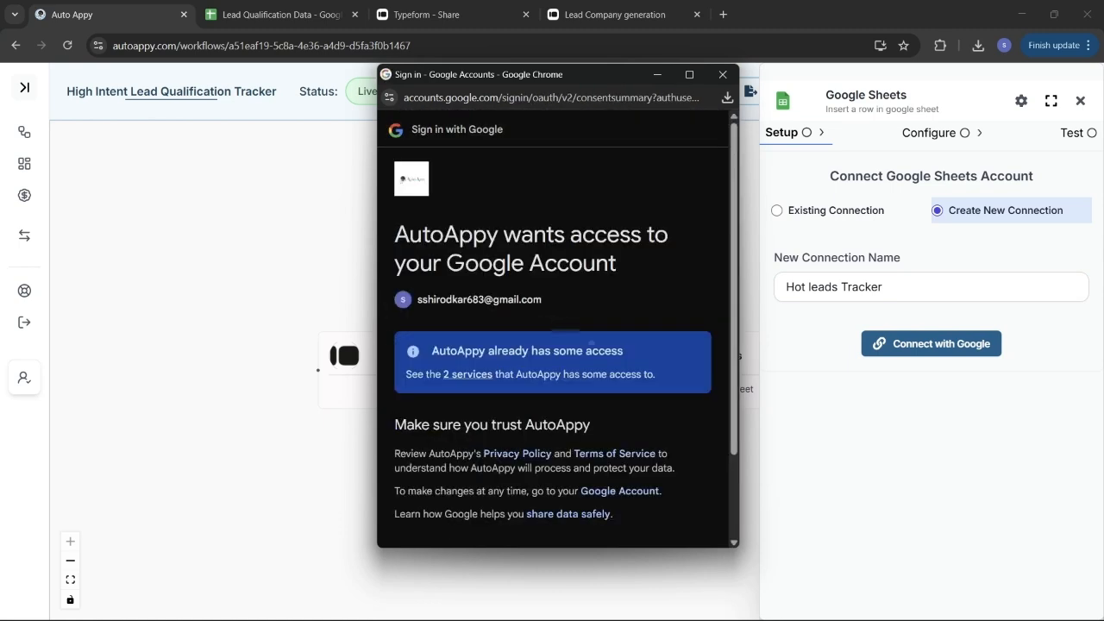
pyautogui.scroll(-2, 559, 328)
pyautogui.click(669, 471)
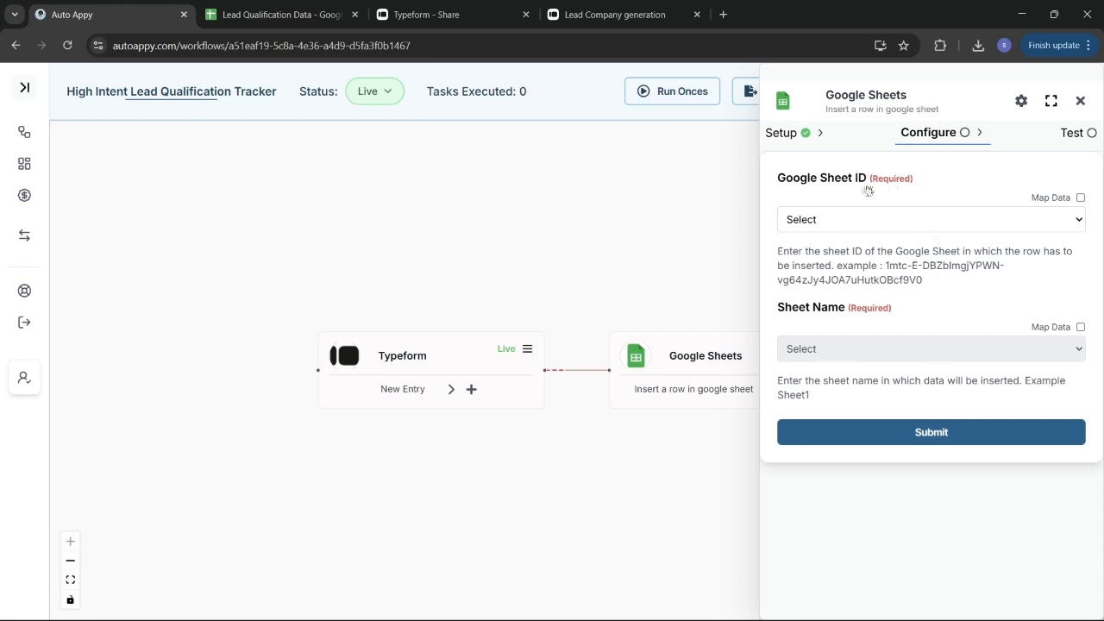
# Switch the Google Sheet ID field to Map Data and bring up the Lead Qualification Data spreadsheet
pyautogui.click(1080, 198)
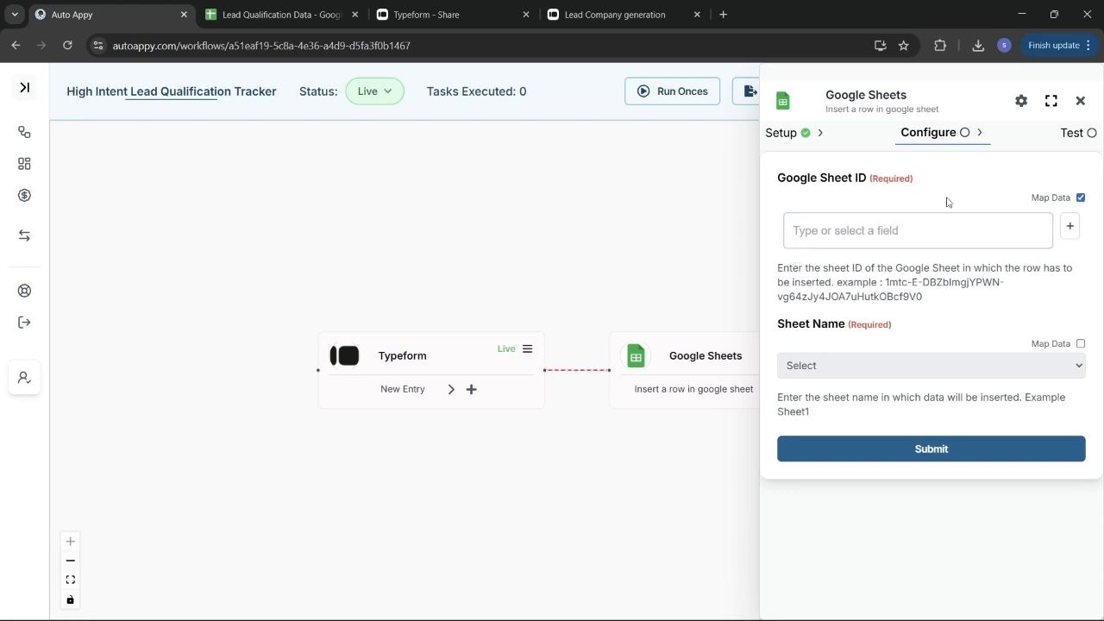
pyautogui.click(257, 10)
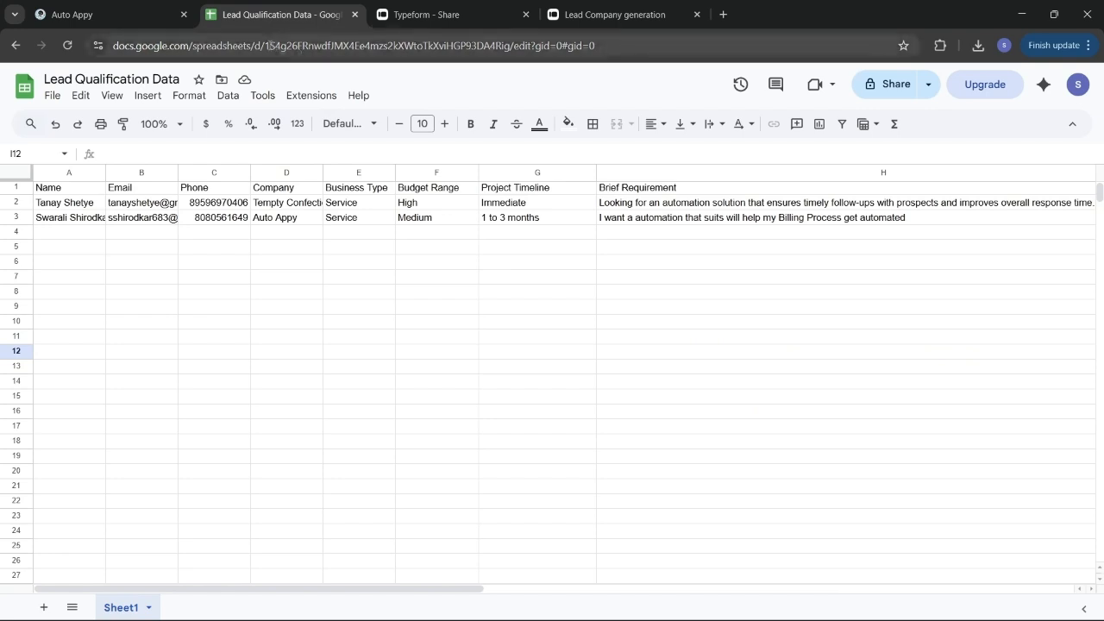
# Copy the spreadsheet ID from the Lead Qualification Data sheet's web address, then return to Auto Appy
pyautogui.moveTo(266, 45); pyautogui.dragTo(509, 62)
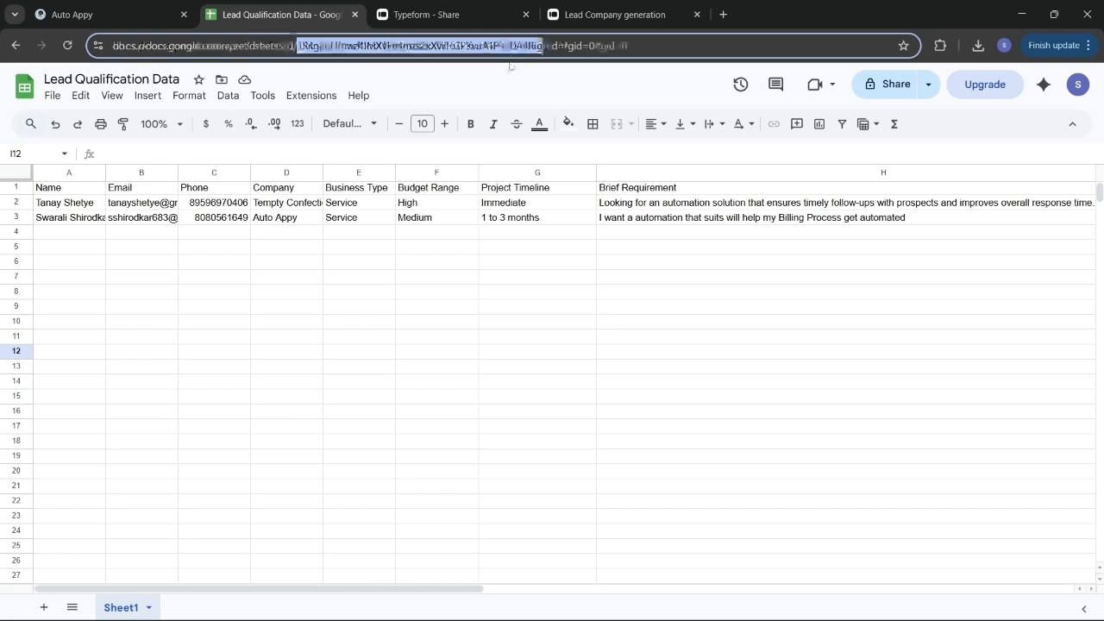
pyautogui.write('c/')
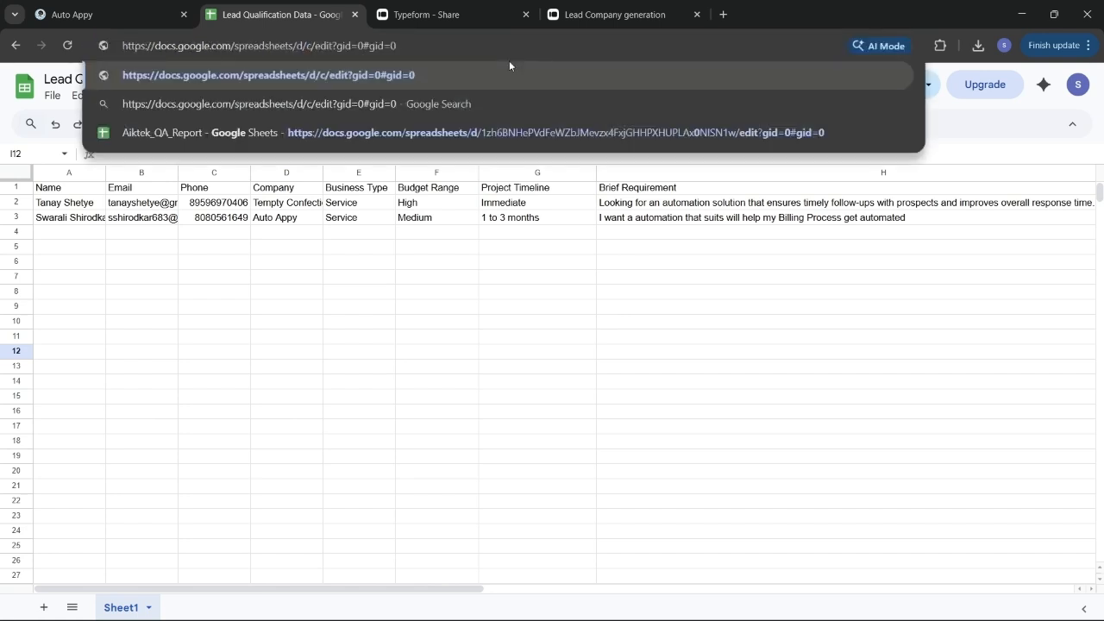
pyautogui.hotkey('ctrl', 'z')
pyautogui.hotkey('ctrl', 'c')
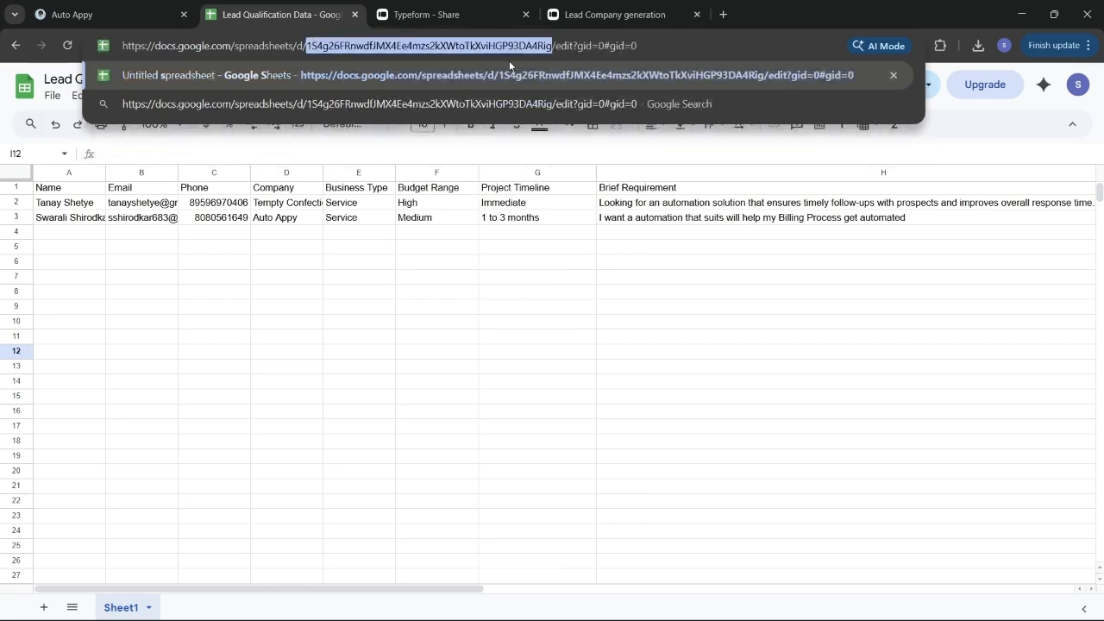
pyautogui.click(112, 9)
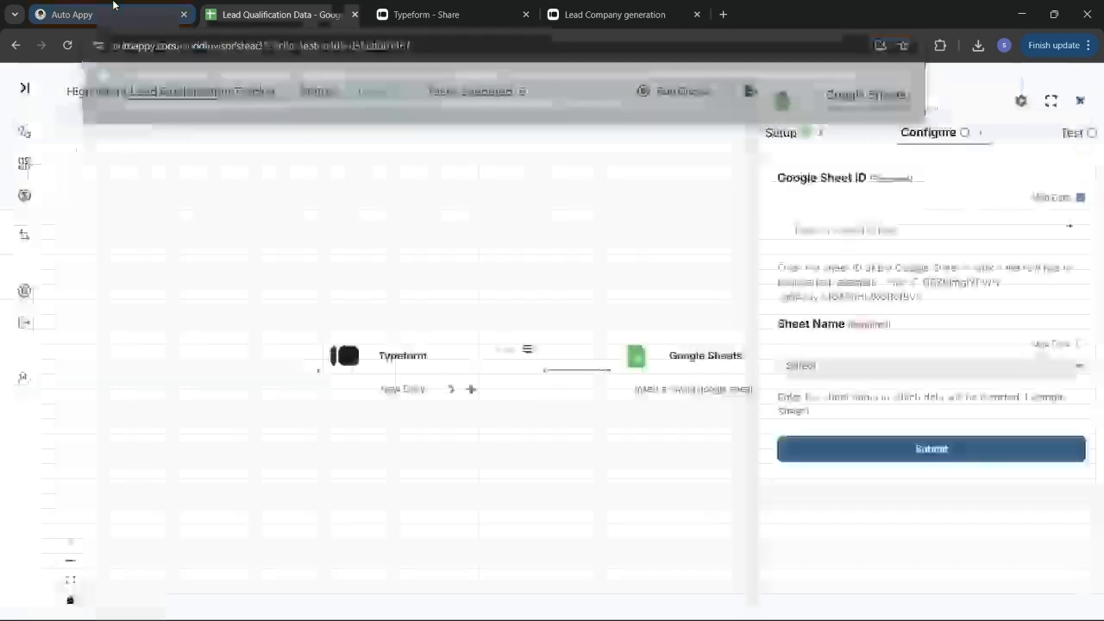
# Paste the copied spreadsheet ID into the Google Sheet ID field, then return to the spreadsheet
pyautogui.click(888, 231)
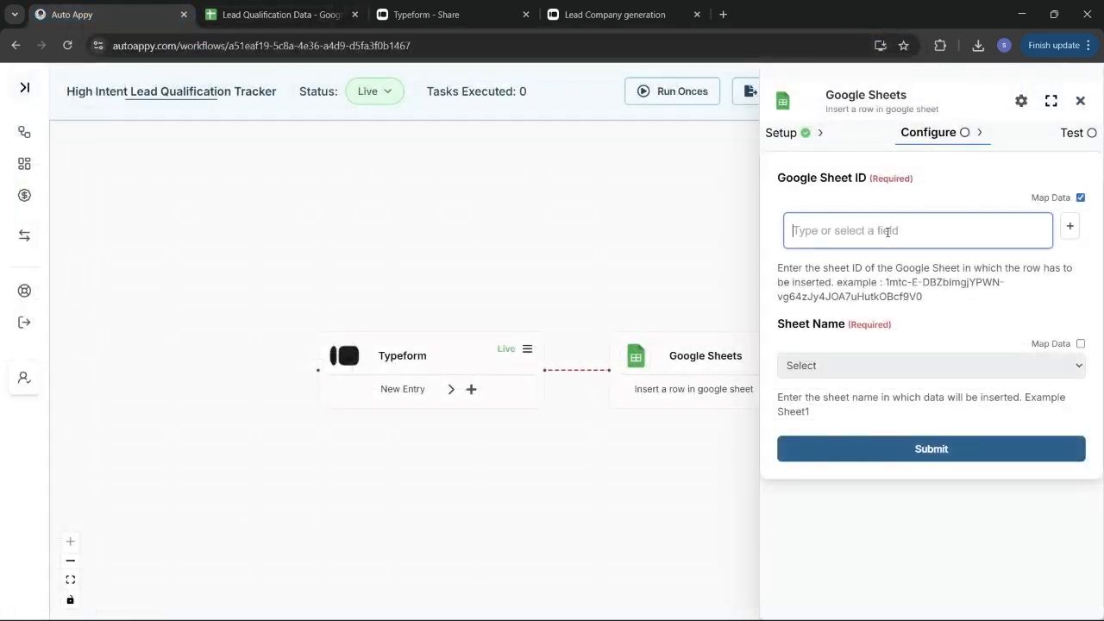
pyautogui.hotkey('ctrl', 'v')
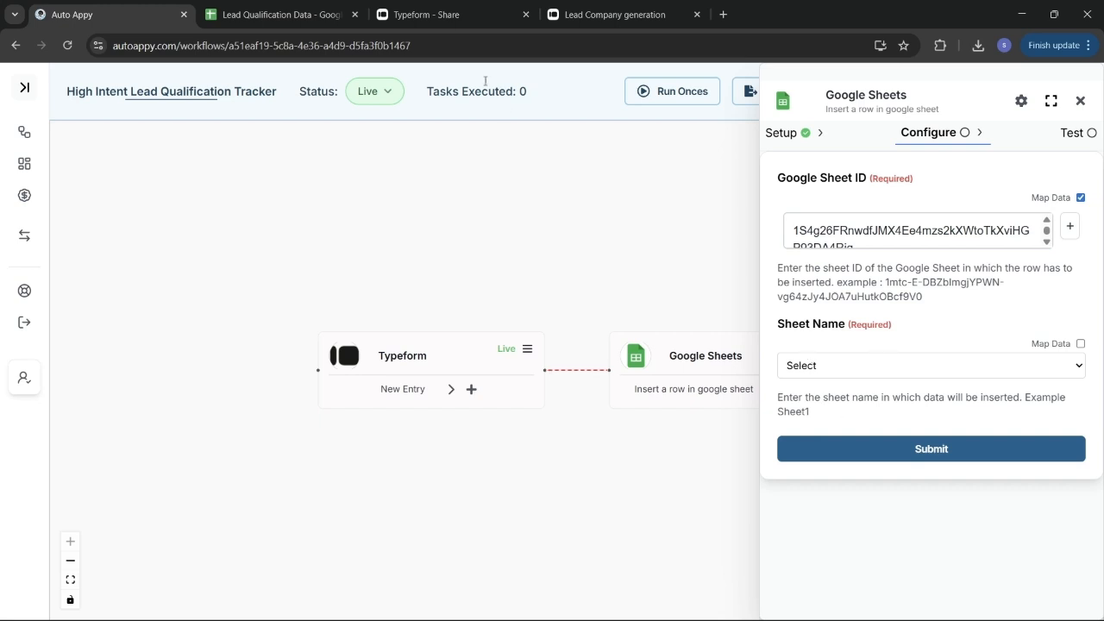
pyautogui.click(276, 14)
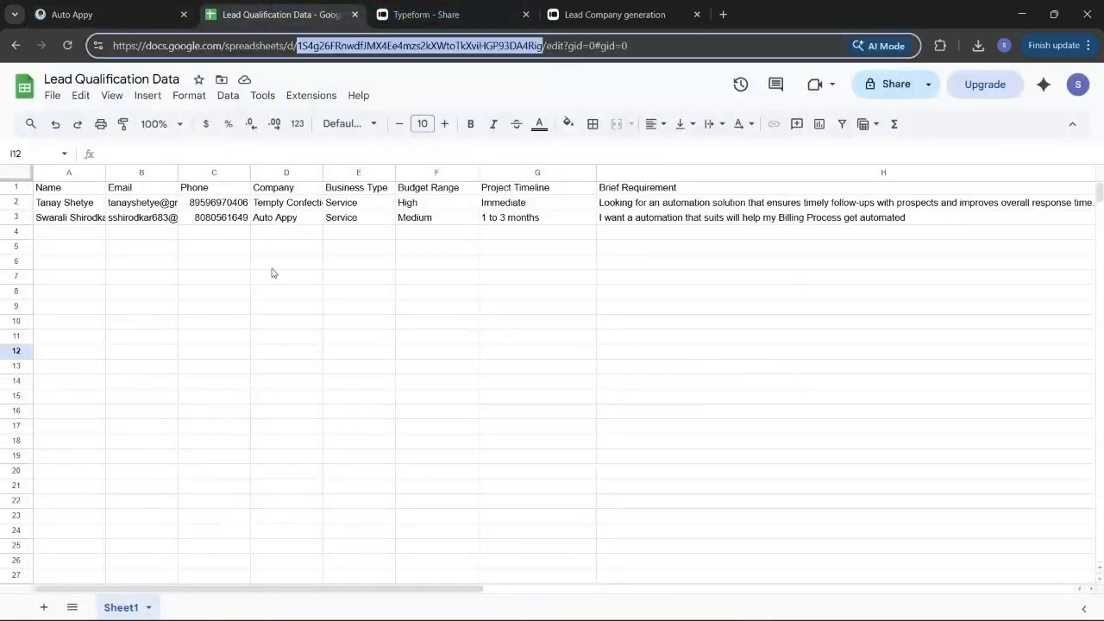
# Clear the 60 Warm test lead's entries in row 3 (A3:J3), then return to Auto Appy
pyautogui.click(59, 222)
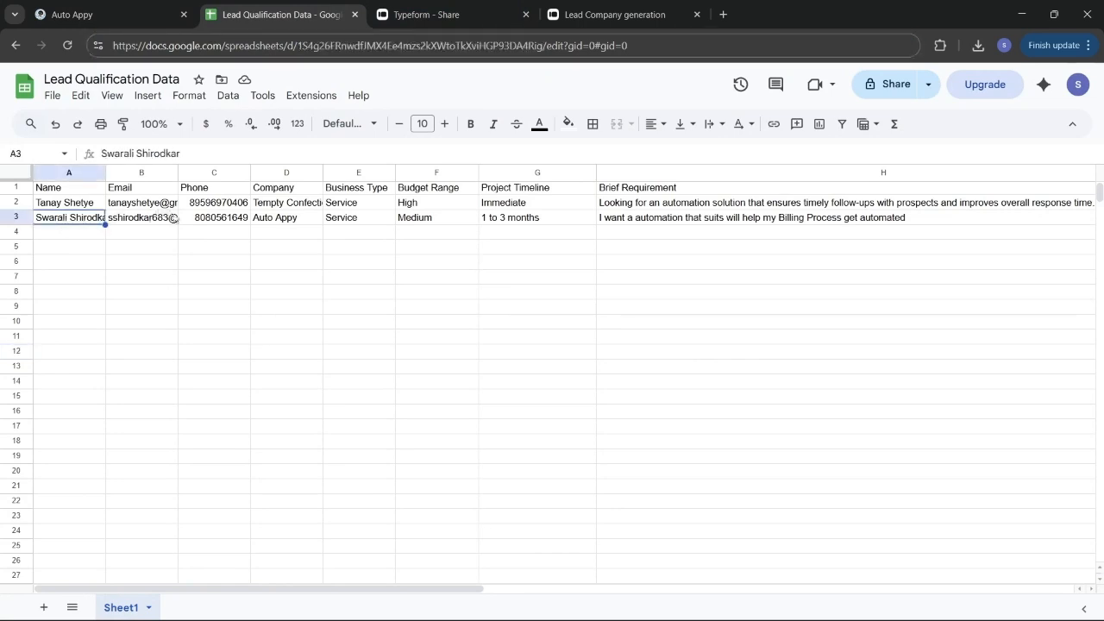
pyautogui.moveTo(173, 218); pyautogui.dragTo(175, 220)
pyautogui.moveTo(279, 227); pyautogui.dragTo(590, 227)
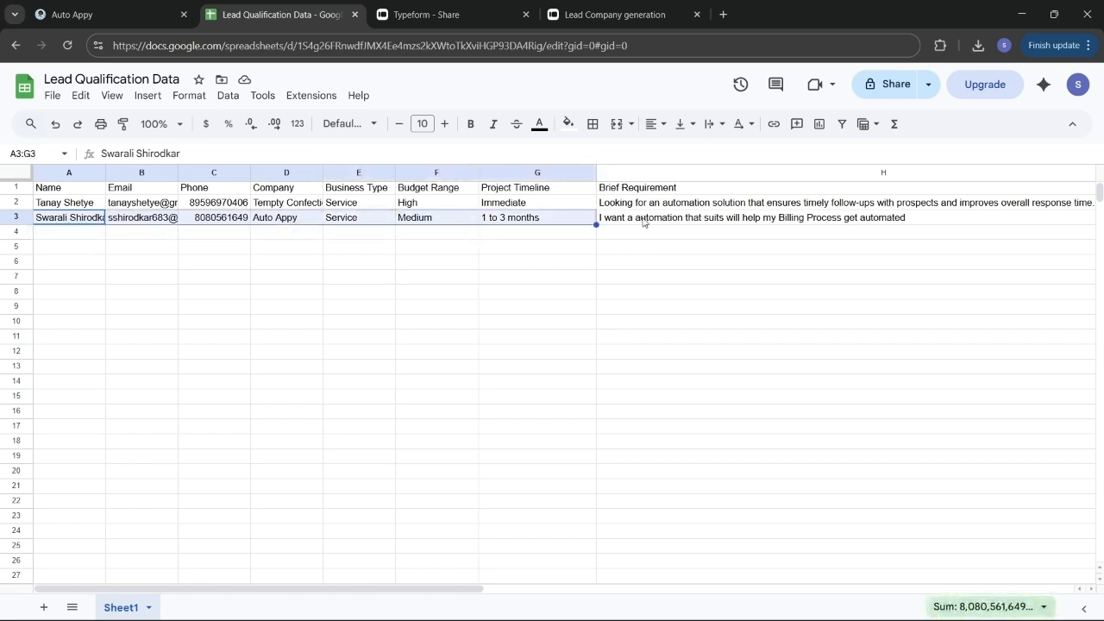
pyautogui.moveTo(689, 226); pyautogui.dragTo(893, 222)
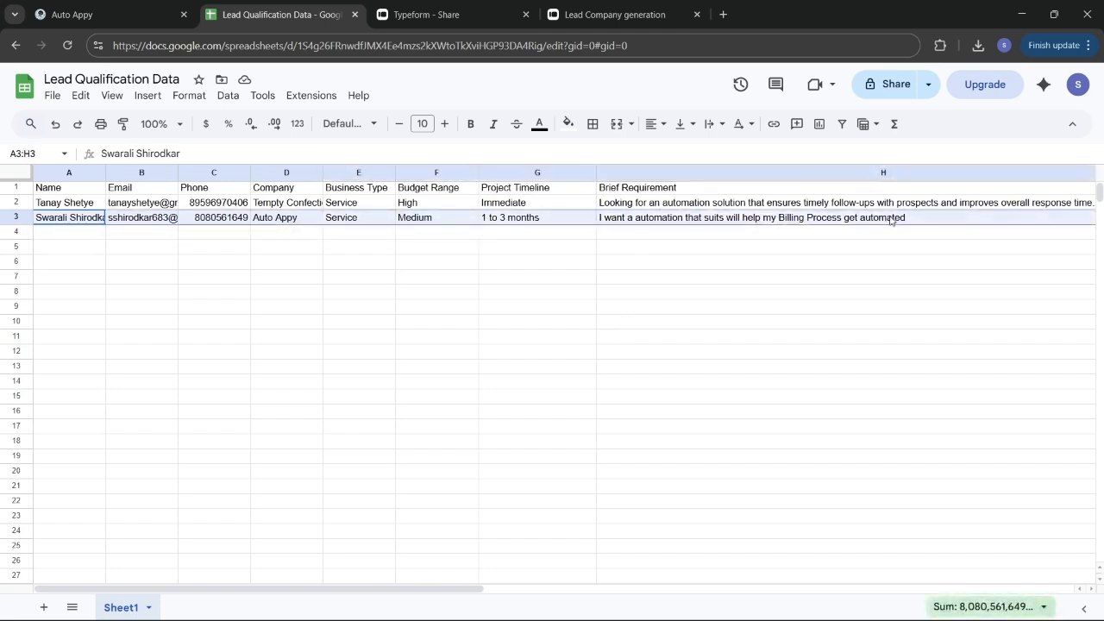
pyautogui.hscroll(2, 892, 222)
pyautogui.hscroll(3, 890, 220)
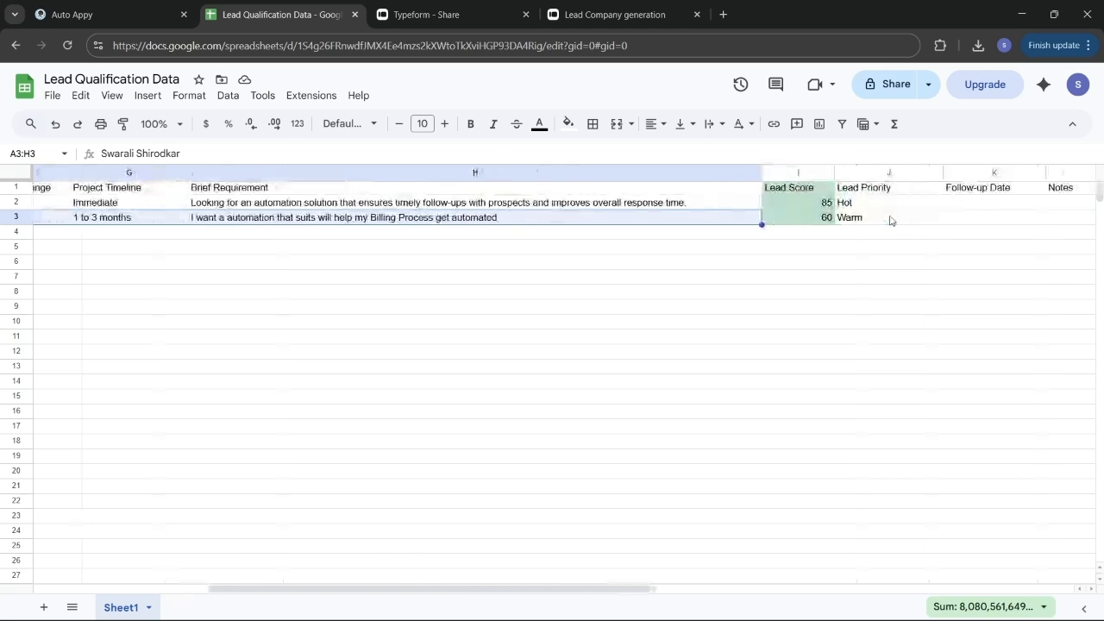
pyautogui.moveTo(816, 219); pyautogui.dragTo(873, 221)
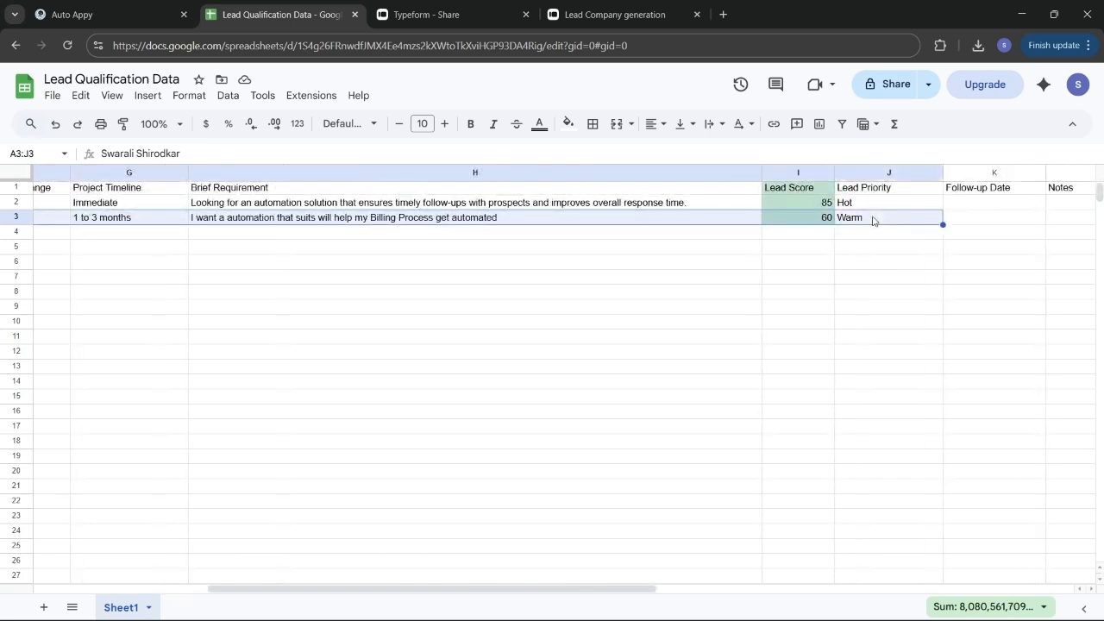
pyautogui.press('Delete')
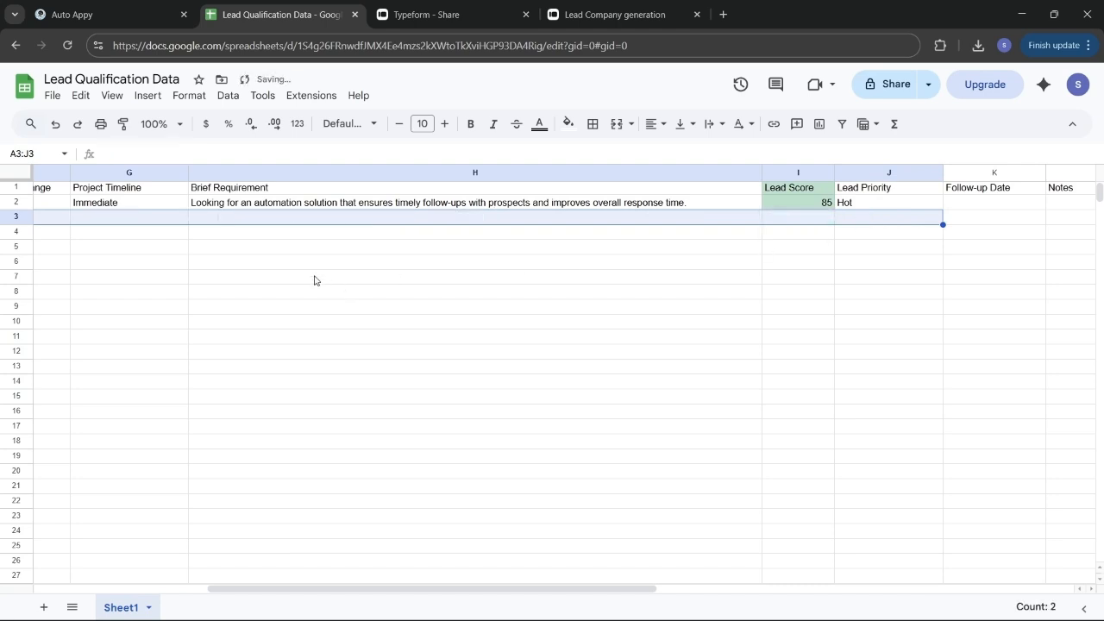
pyautogui.hscroll(-10, 279, 270)
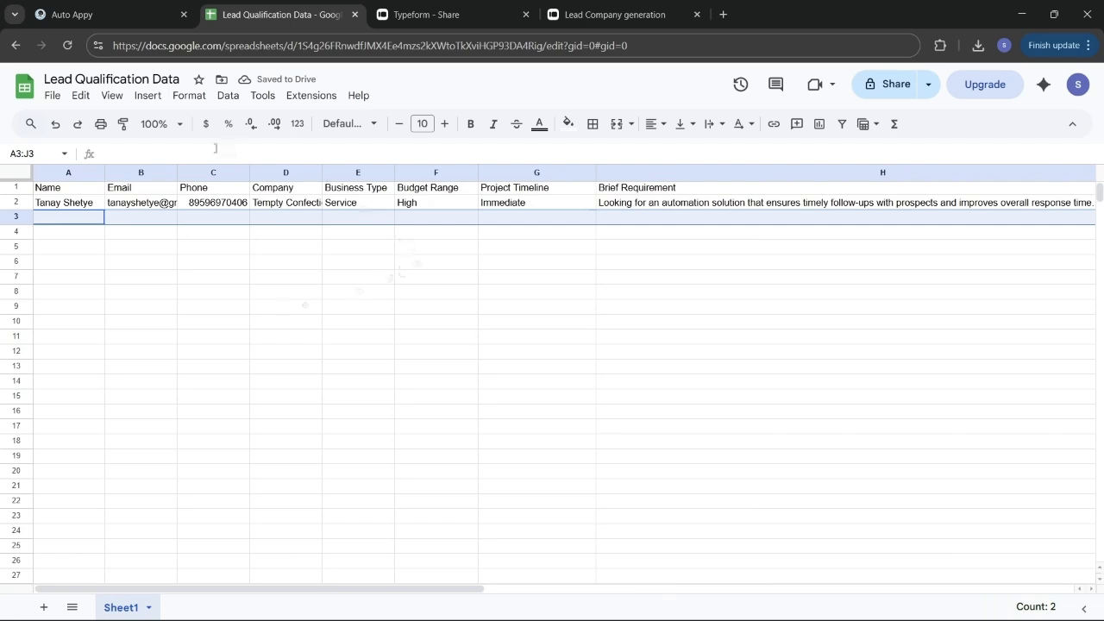
pyautogui.click(146, 9)
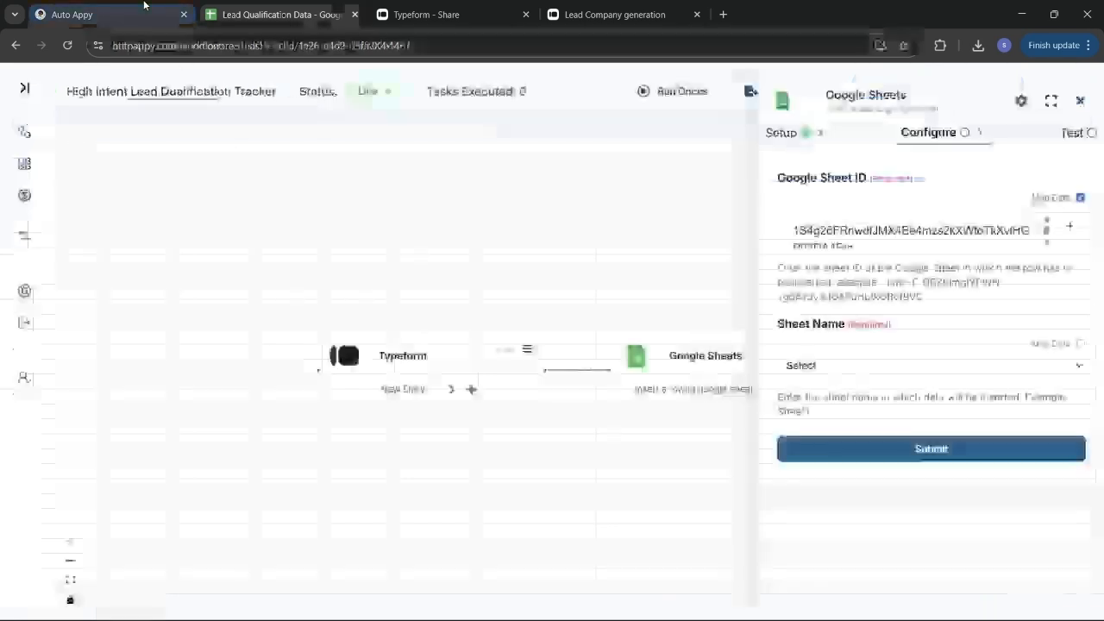
# Set the Sheet Name to Sheet1 and look over the Name-to-Lead Priority column fields
pyautogui.click(912, 374)
pyautogui.click(914, 408)
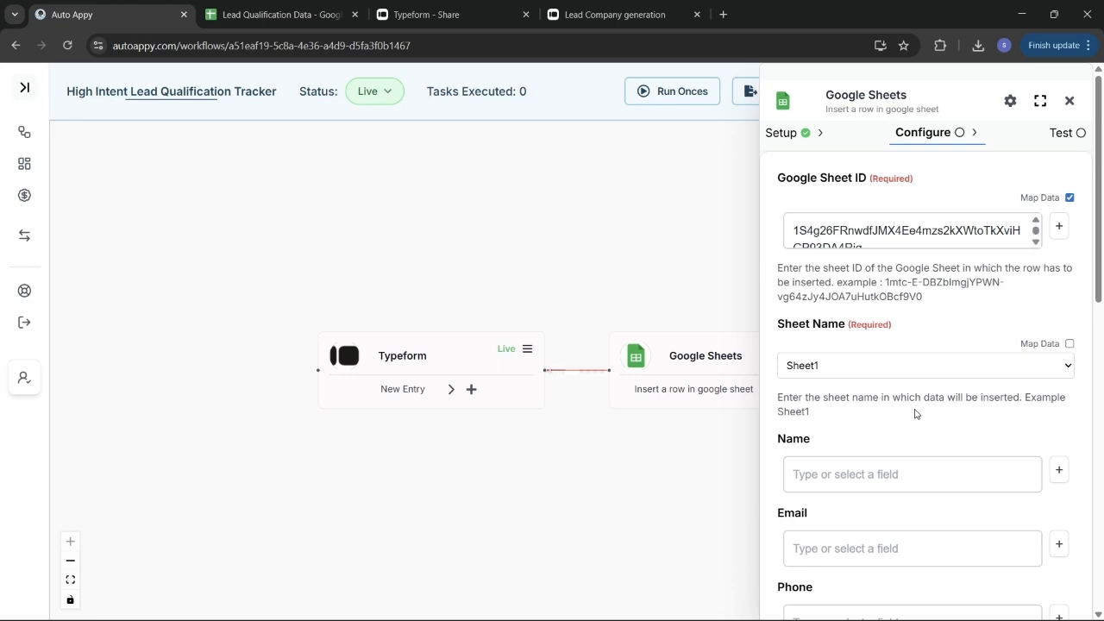
pyautogui.scroll(-3, 915, 414)
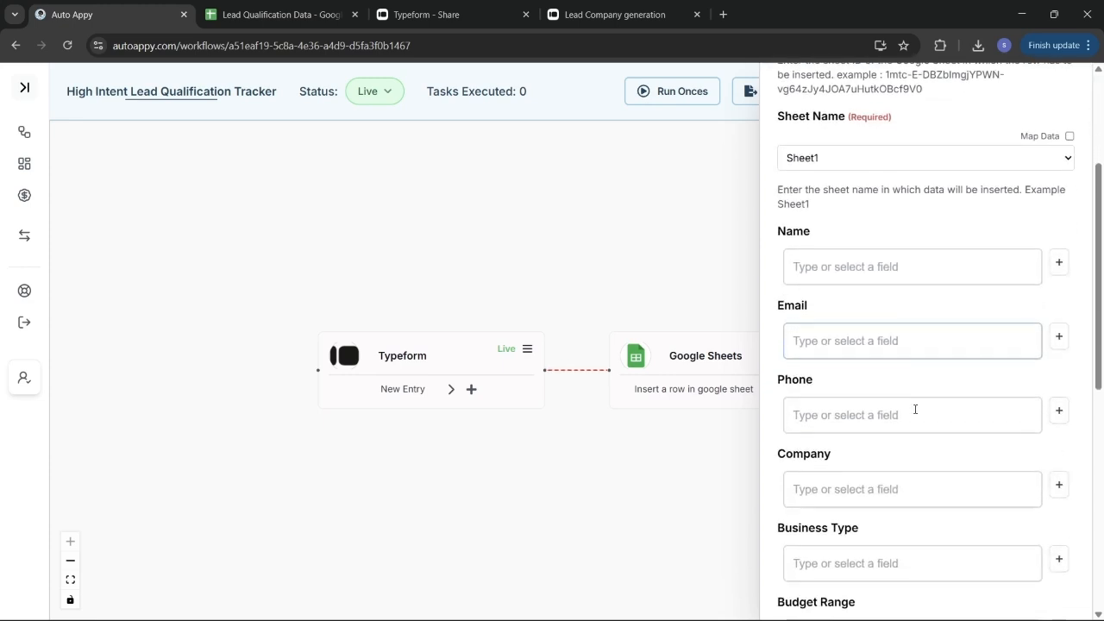
pyautogui.scroll(-1, 915, 410)
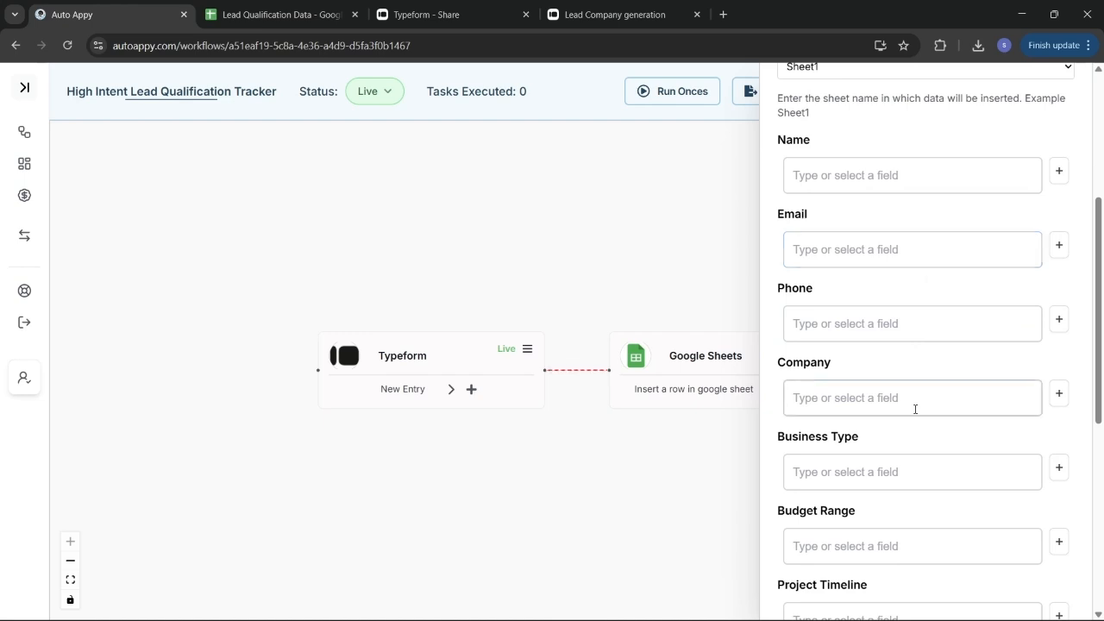
pyautogui.scroll(-3, 915, 409)
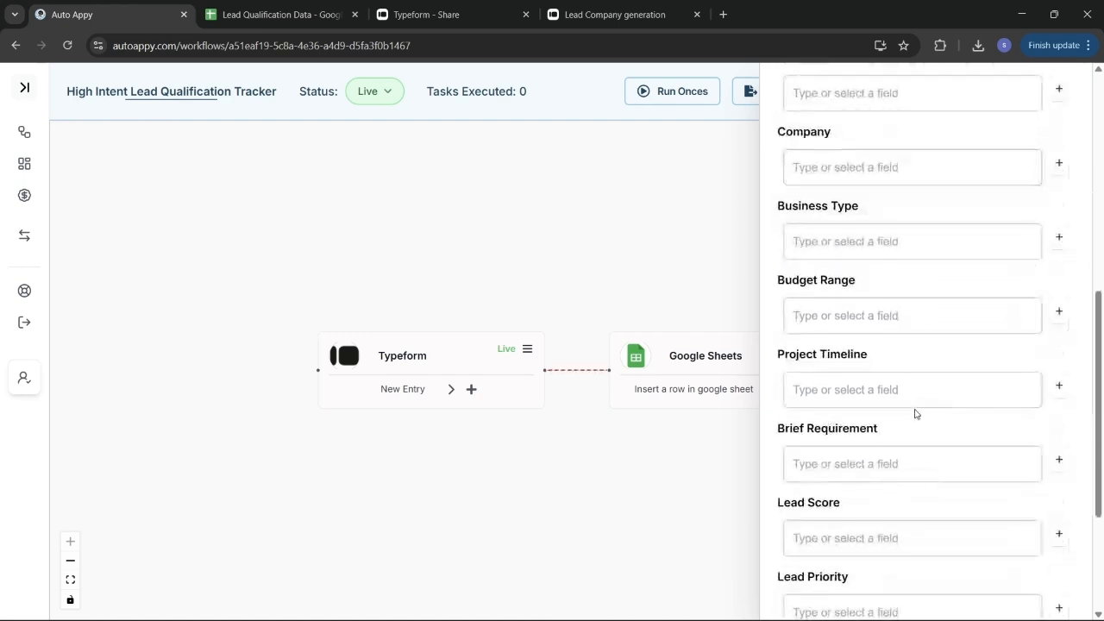
pyautogui.scroll(-3, 915, 412)
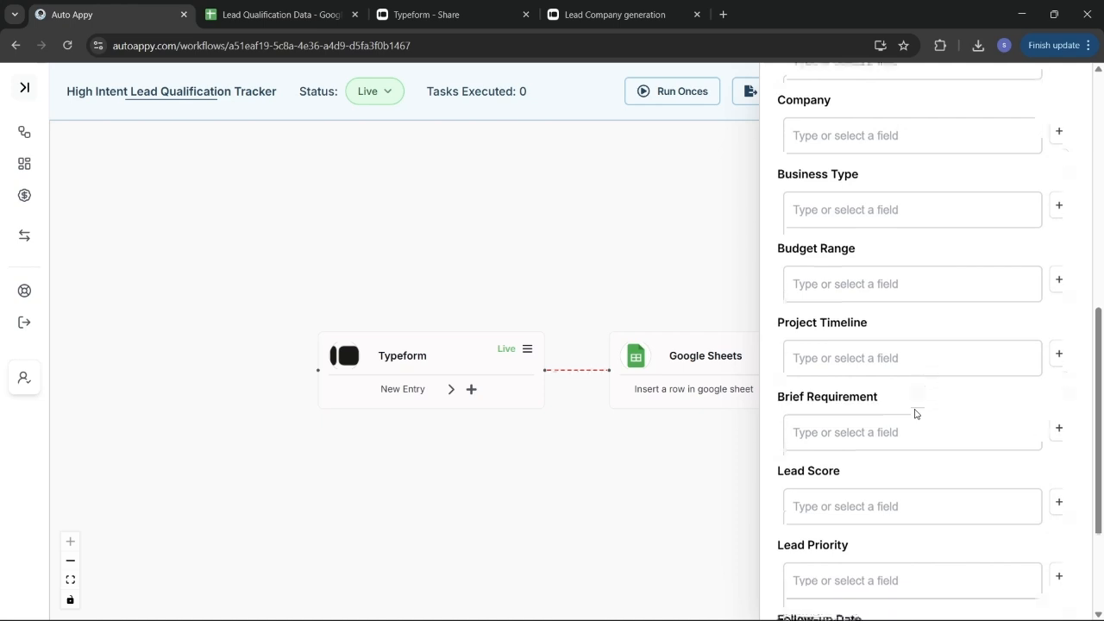
pyautogui.scroll(6, 915, 411)
pyautogui.scroll(2, 915, 410)
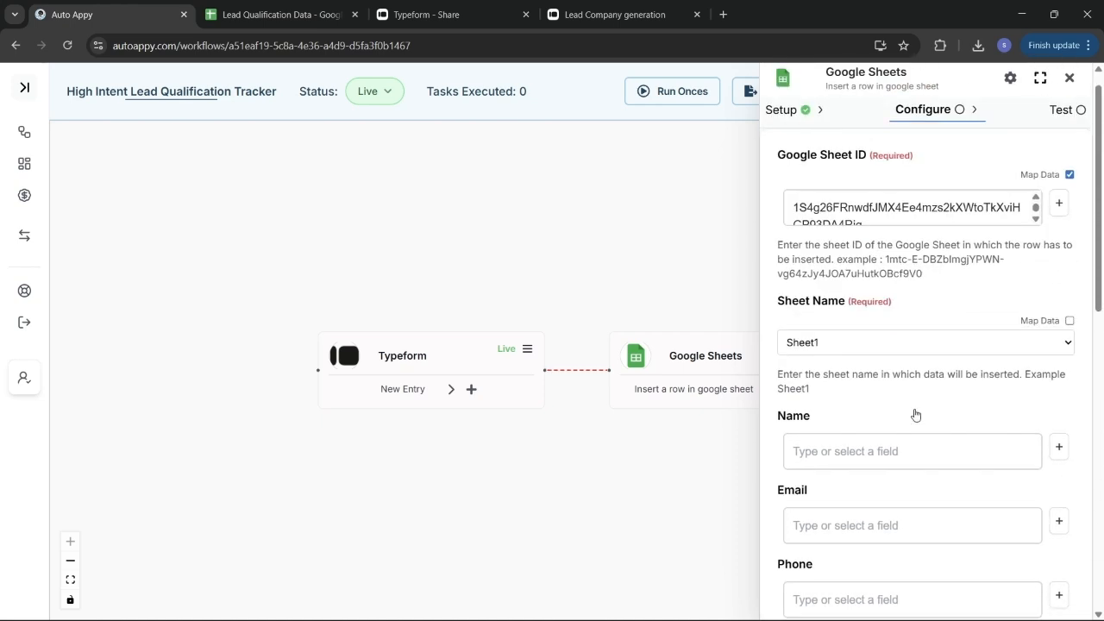
pyautogui.scroll(-2, 915, 414)
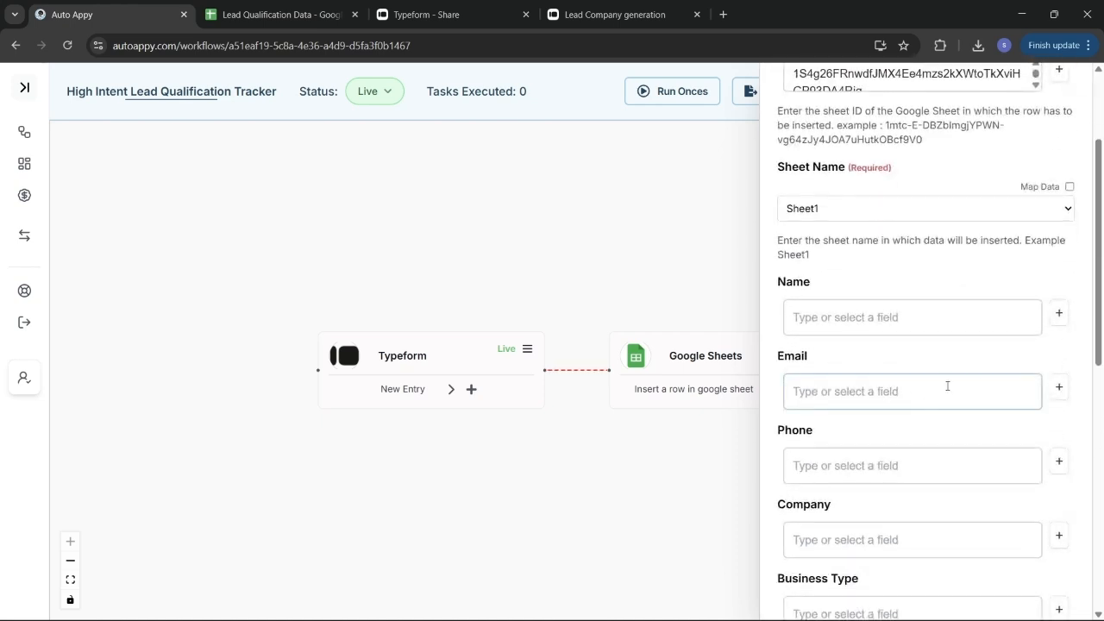
# Map the sheet's Name field to the Typeform respondent's name answer
pyautogui.click(1060, 321)
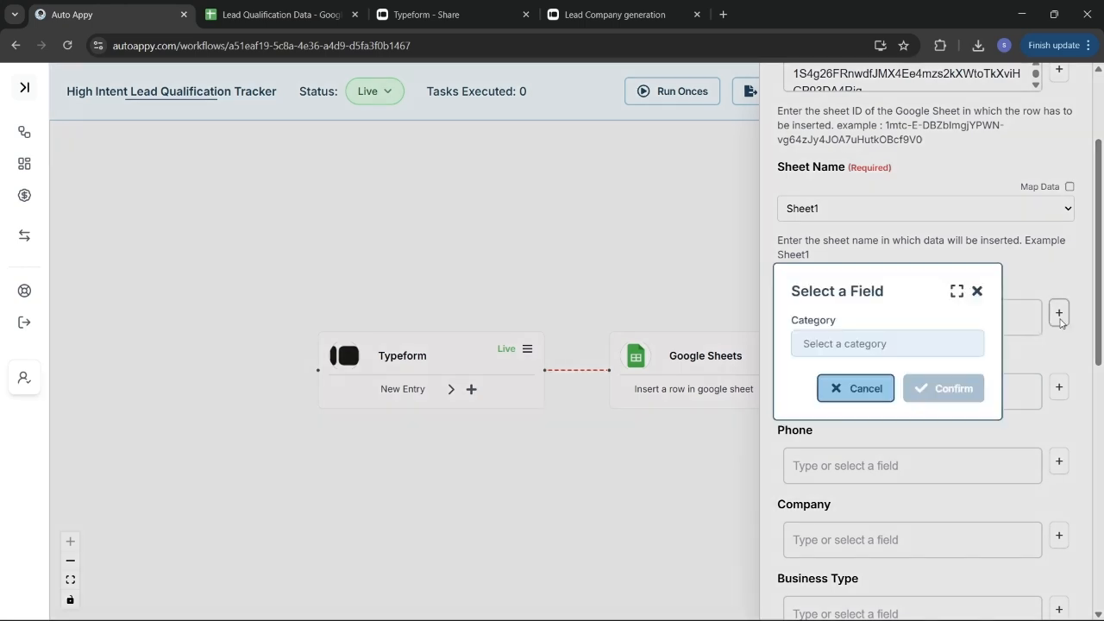
pyautogui.click(877, 352)
pyautogui.click(882, 376)
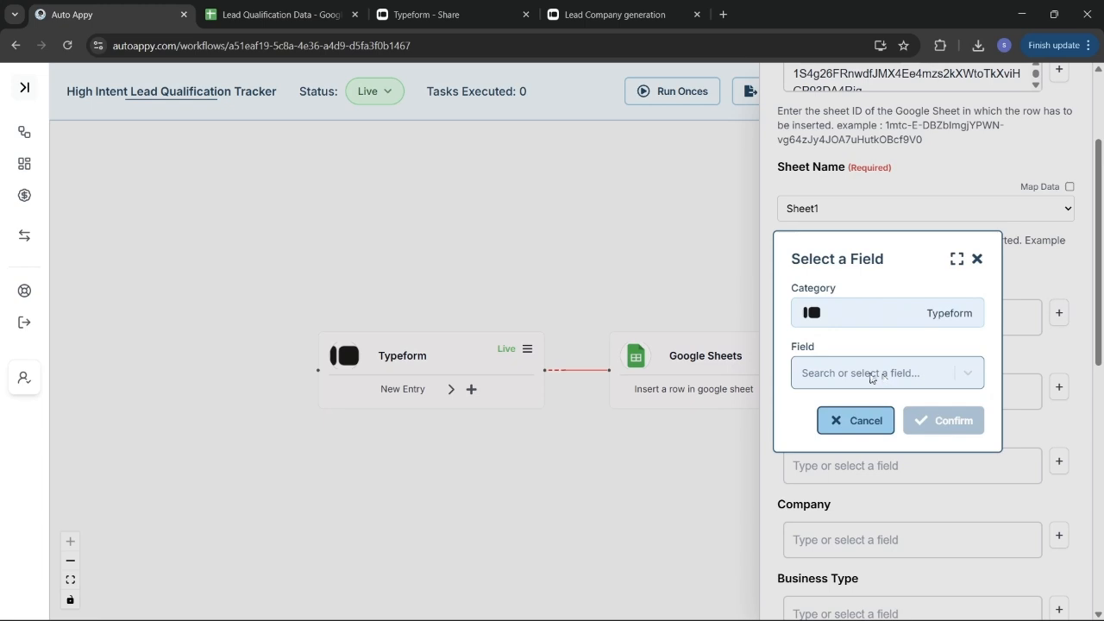
pyautogui.click(872, 377)
pyautogui.write('swa')
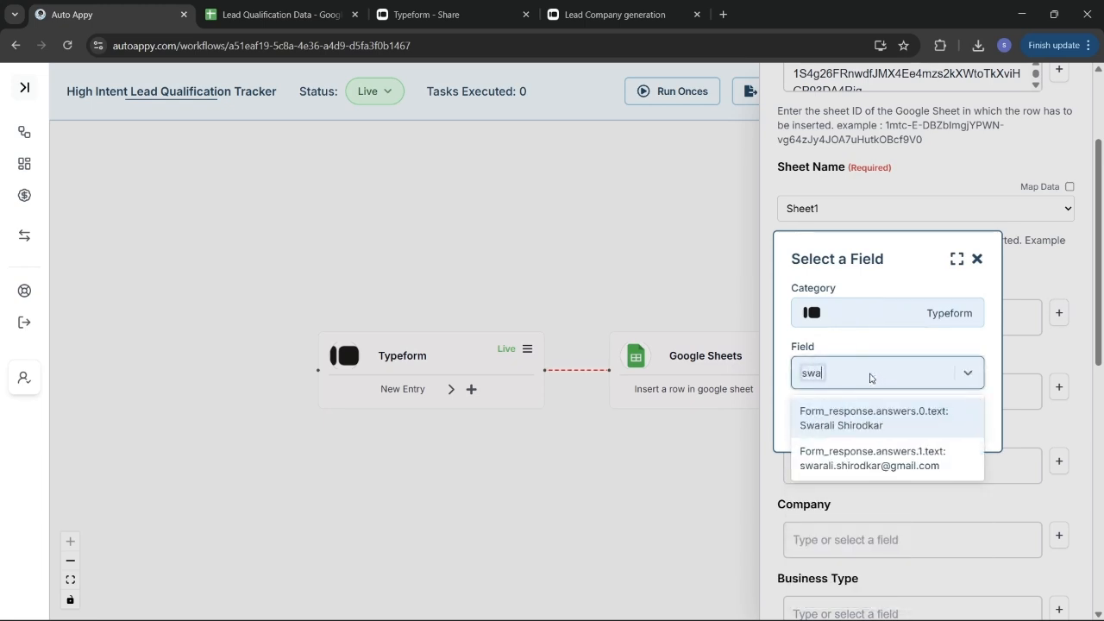
pyautogui.click(873, 419)
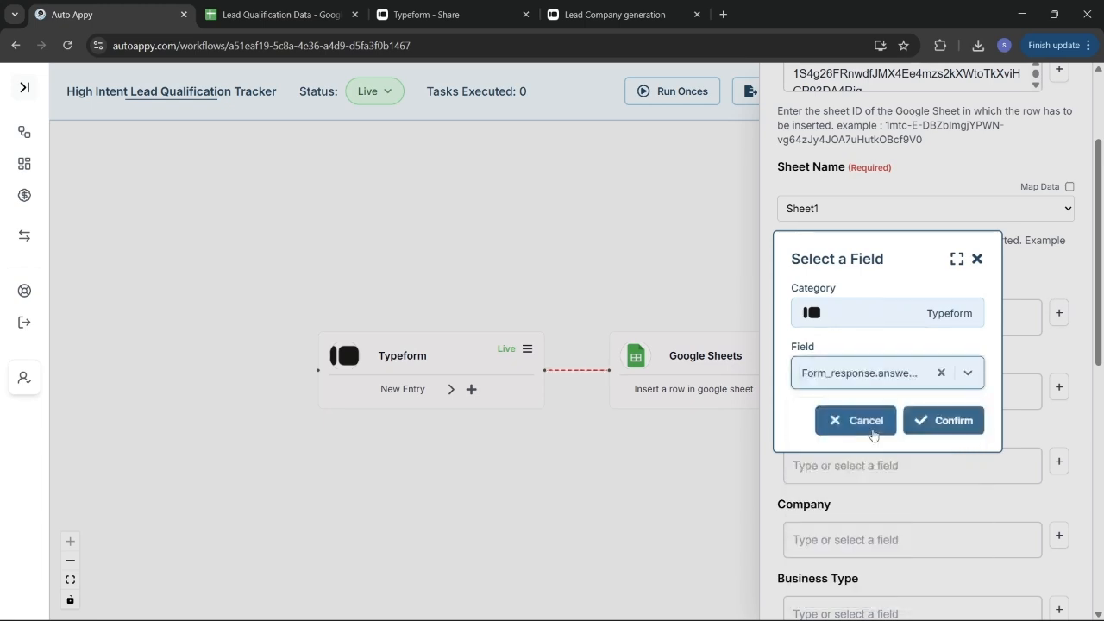
pyautogui.click(951, 421)
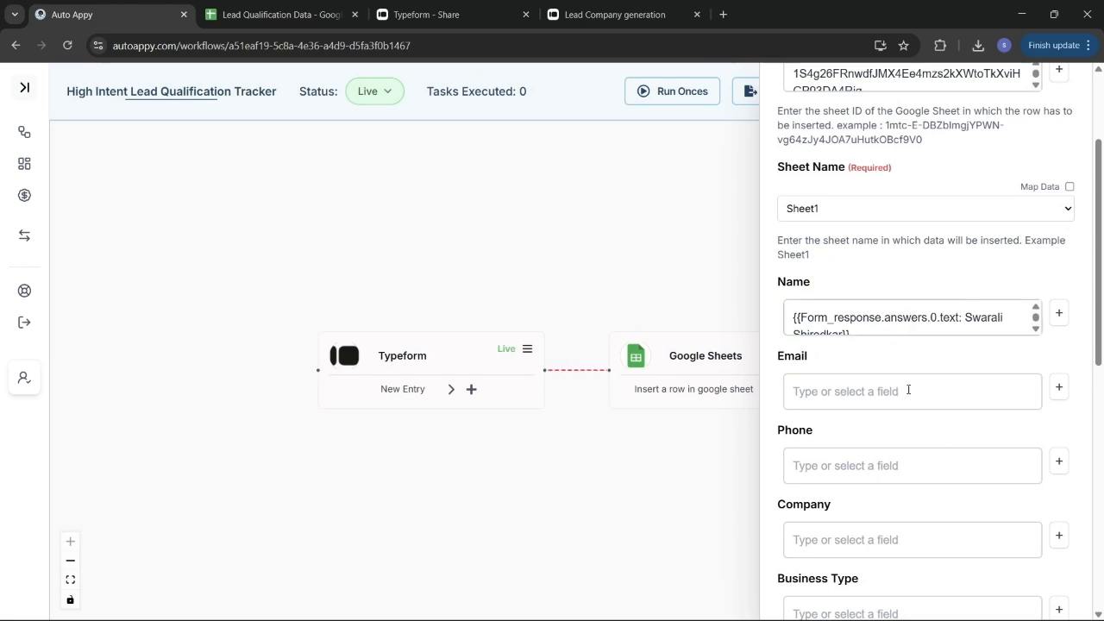
# Map the Email field to the Typeform respondent's email answer
pyautogui.scroll(-1, 932, 317)
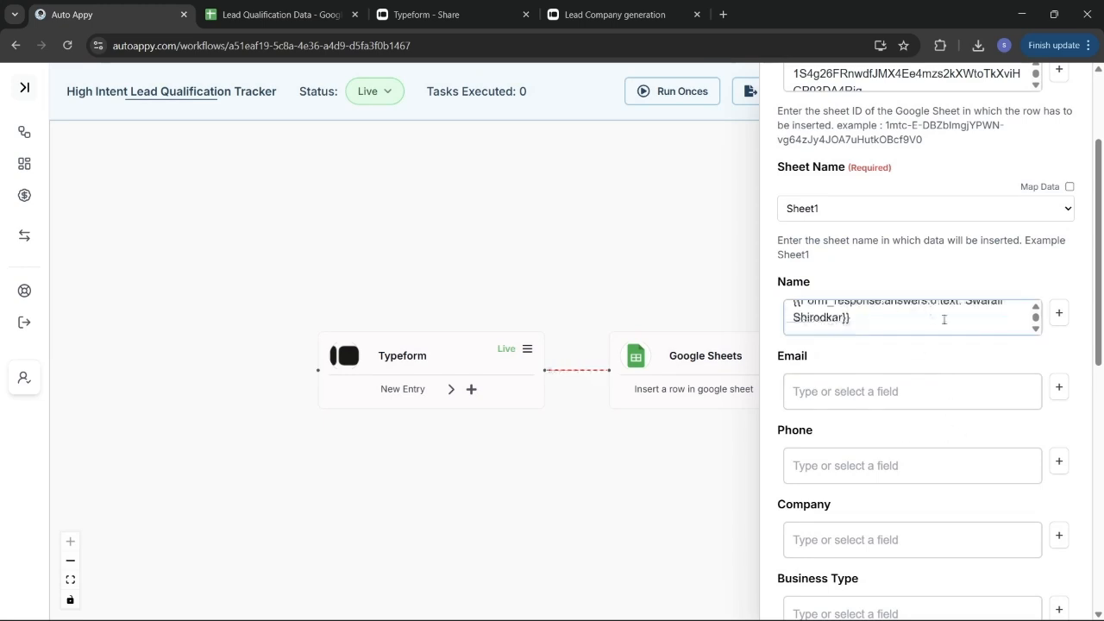
pyautogui.scroll(-1, 971, 353)
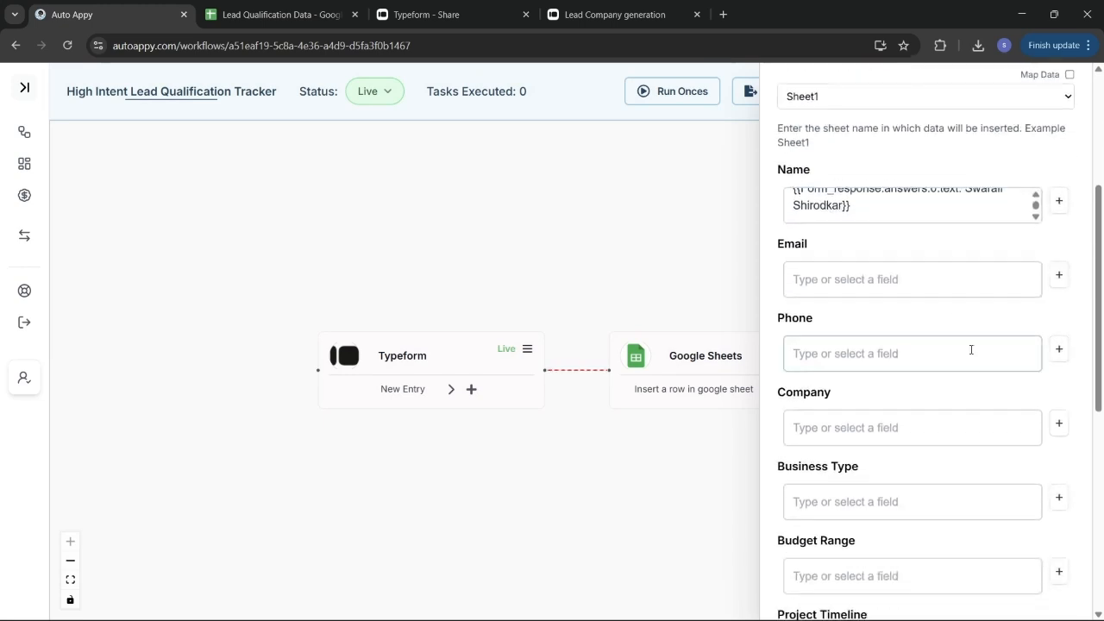
pyautogui.click(1056, 278)
pyautogui.click(922, 345)
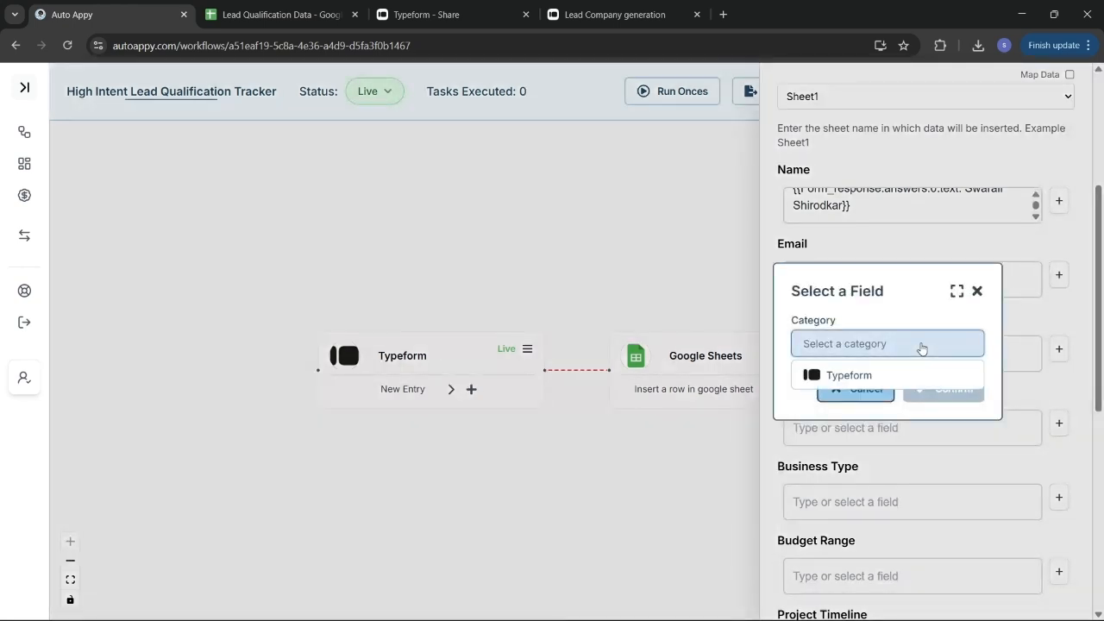
pyautogui.click(833, 382)
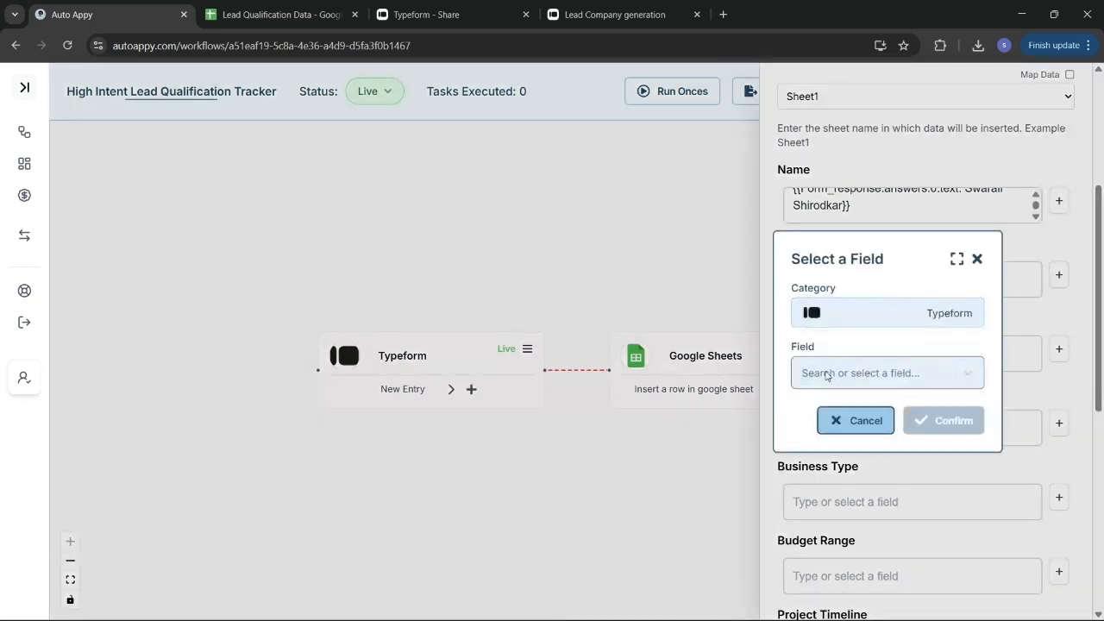
pyautogui.click(826, 375)
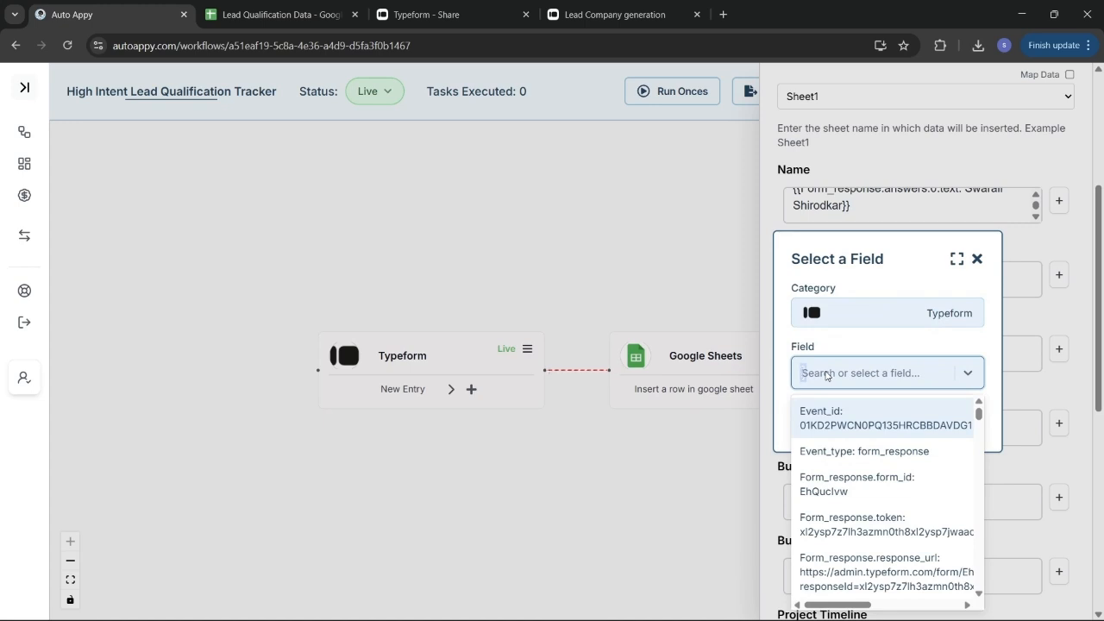
pyautogui.write('swa')
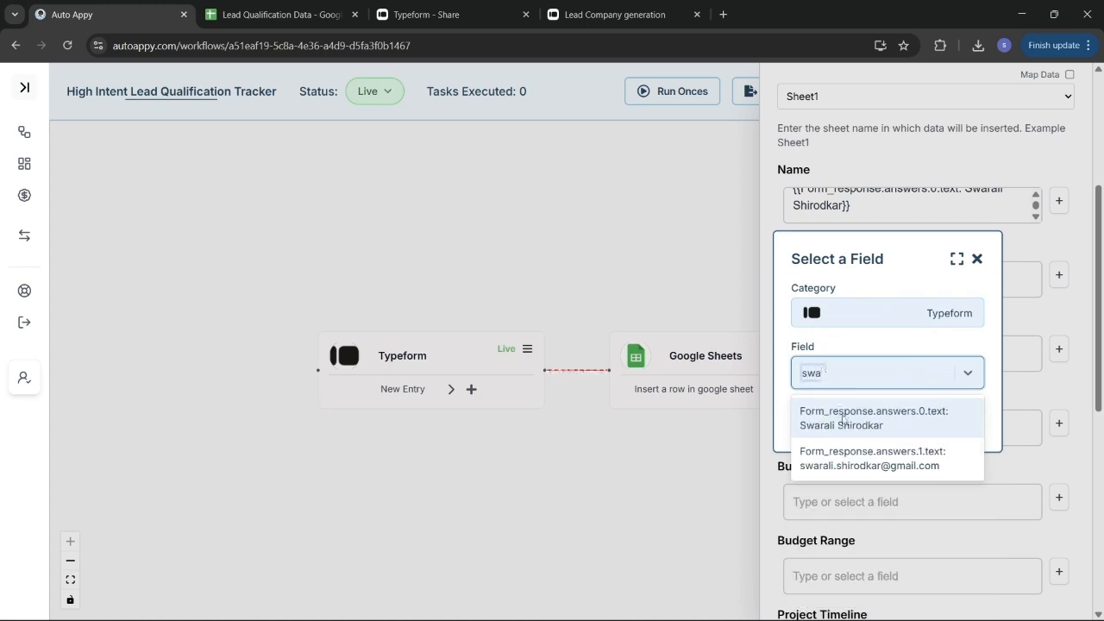
pyautogui.click(868, 452)
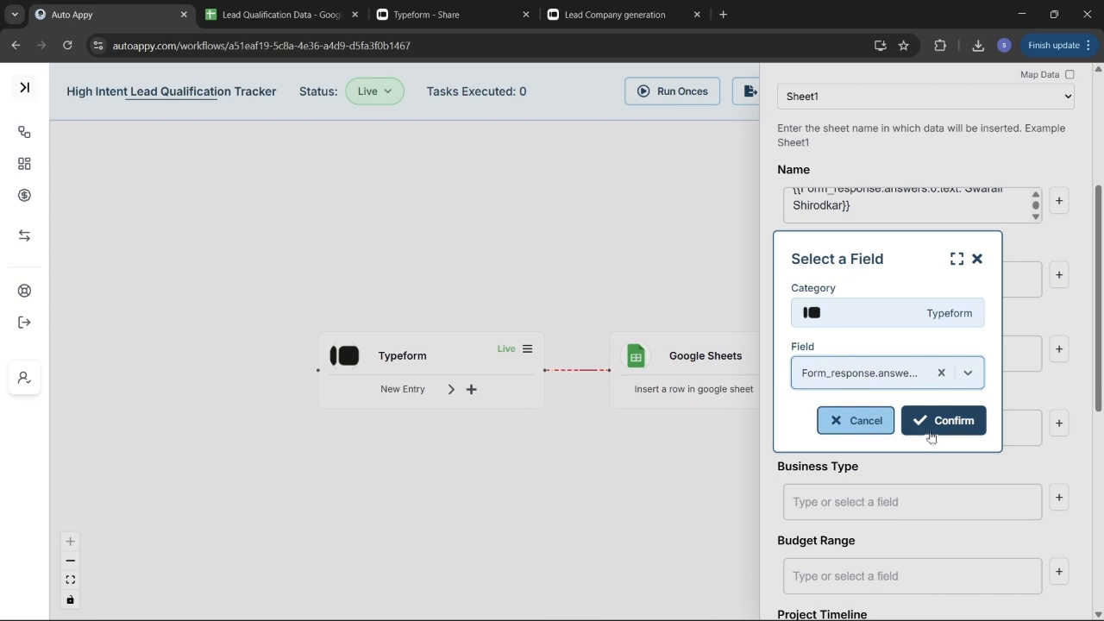
pyautogui.click(930, 433)
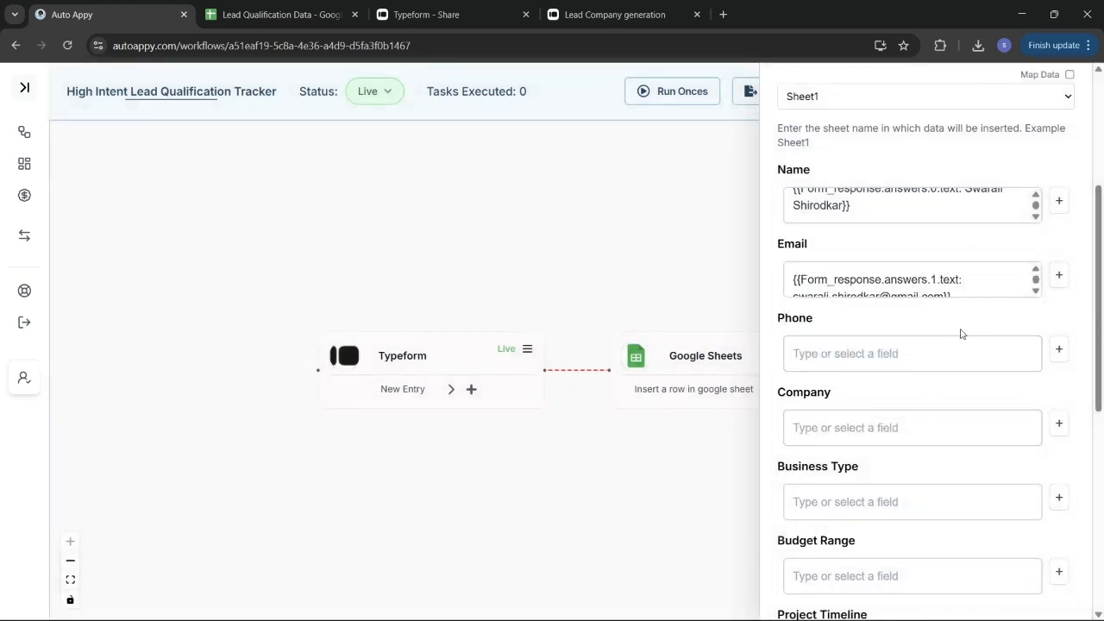
# Map the Phone field to the Typeform phone-number answer (answers.2.text)
pyautogui.scroll(-2, 962, 334)
pyautogui.click(1059, 225)
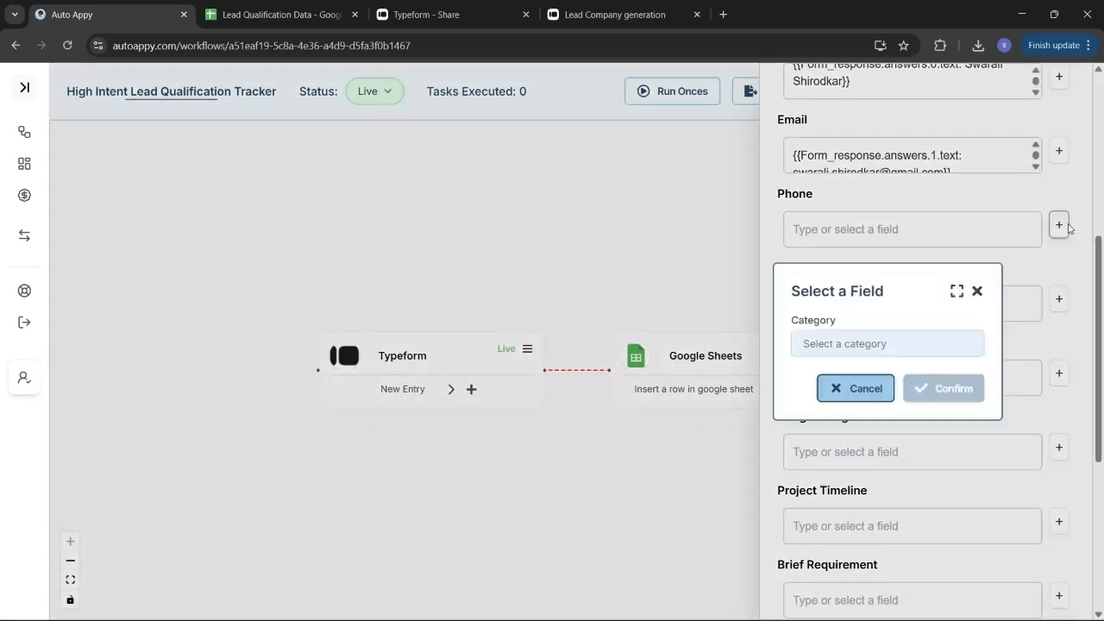
pyautogui.click(878, 345)
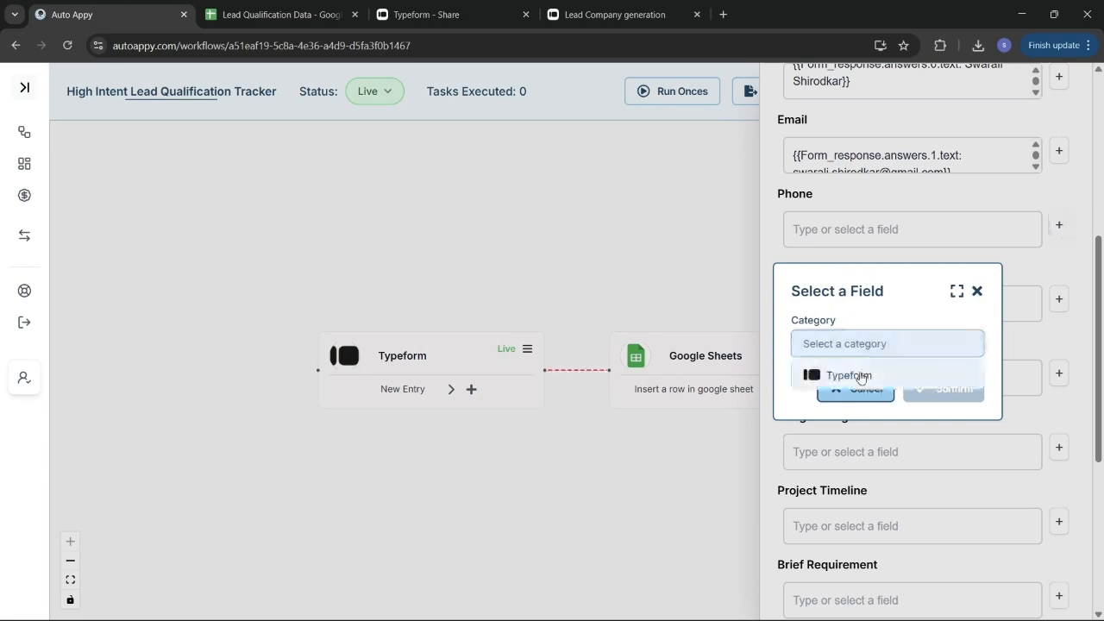
pyautogui.click(855, 375)
pyautogui.click(860, 374)
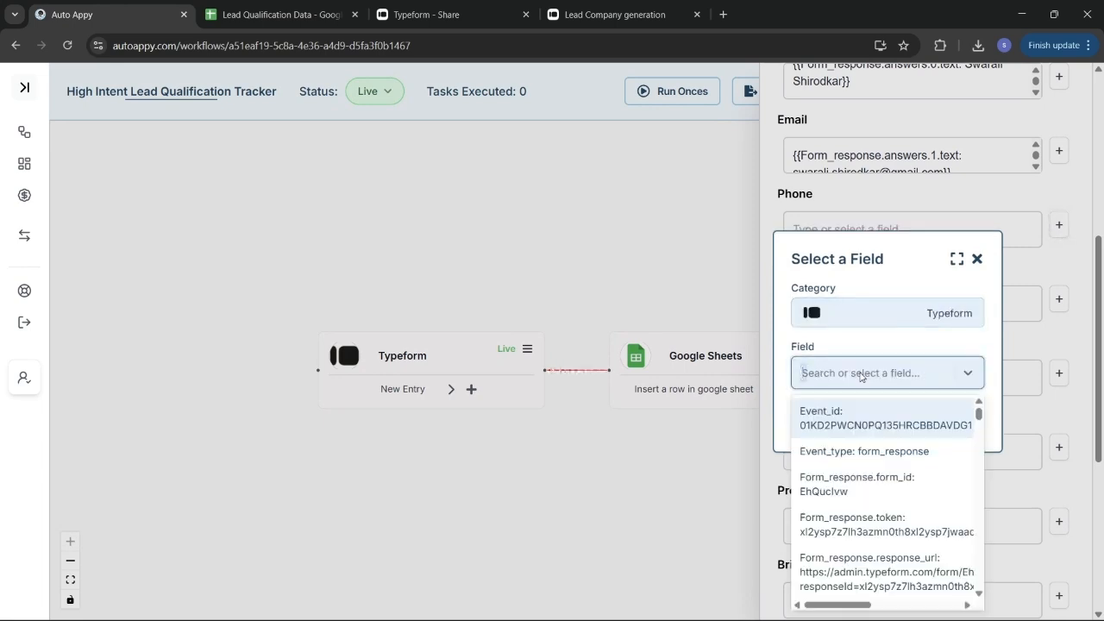
pyautogui.write('88')
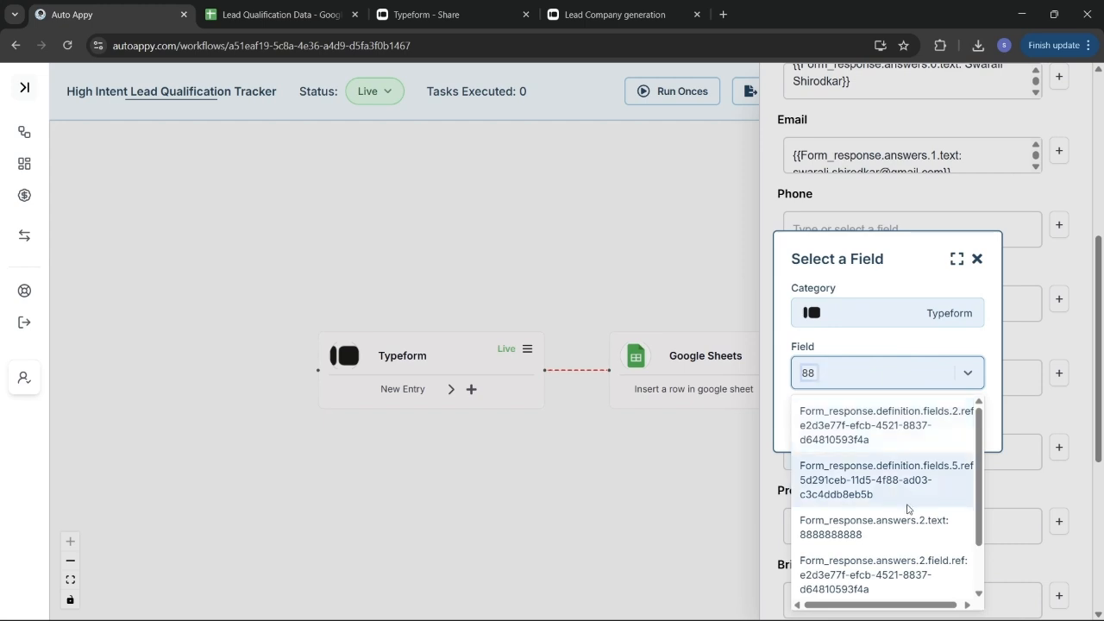
pyautogui.click(847, 529)
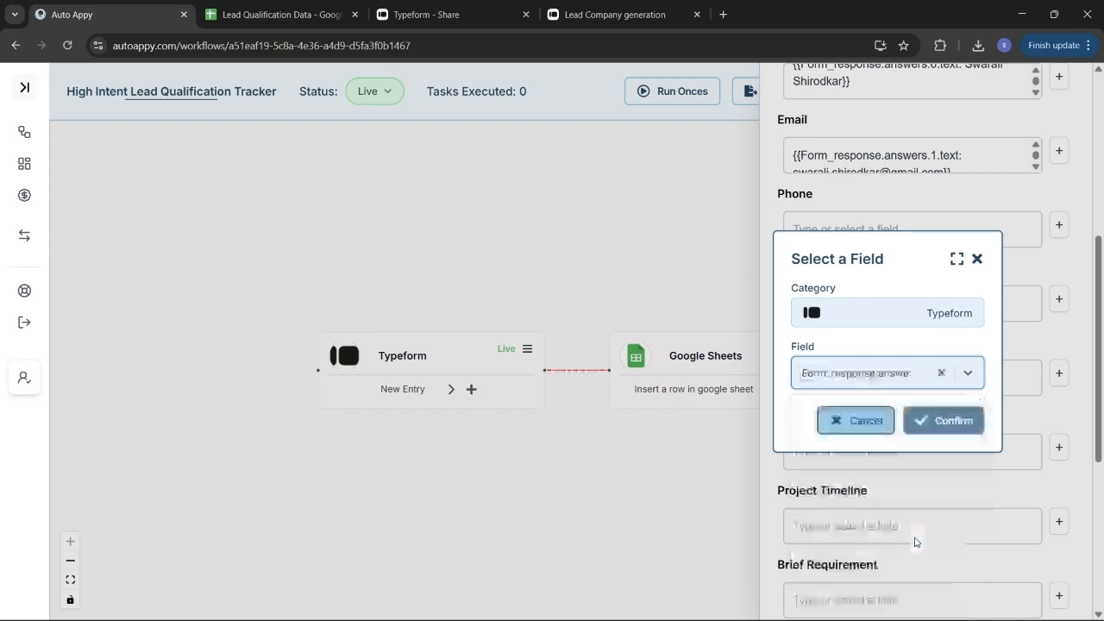
pyautogui.click(937, 423)
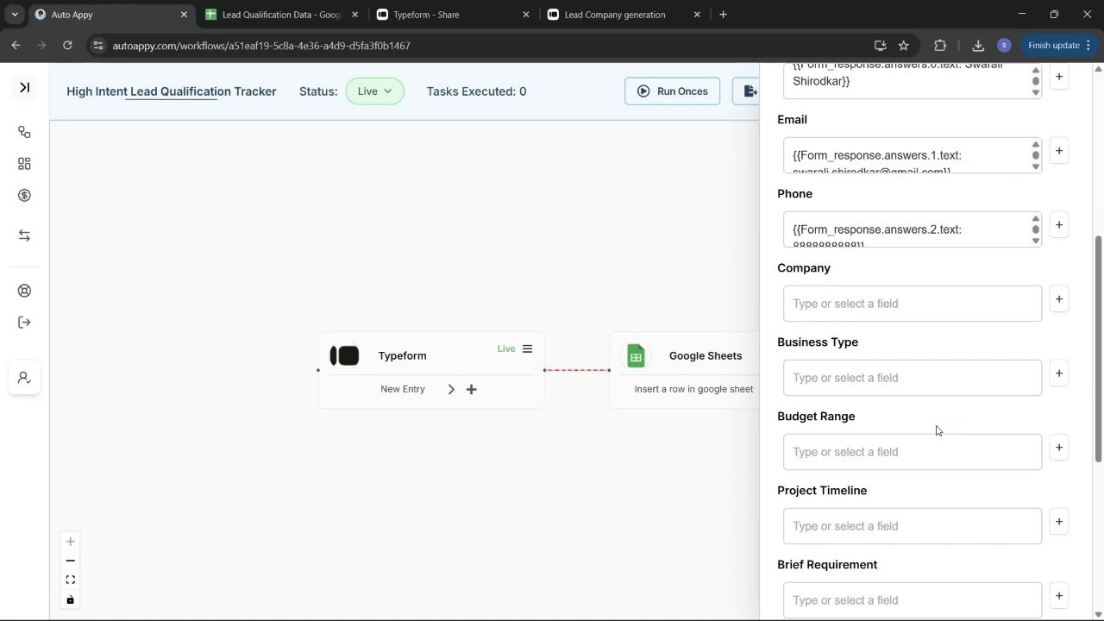
# Map the Company field to the Typeform company-name answer (answers.3.text)
pyautogui.click(1059, 300)
pyautogui.click(895, 358)
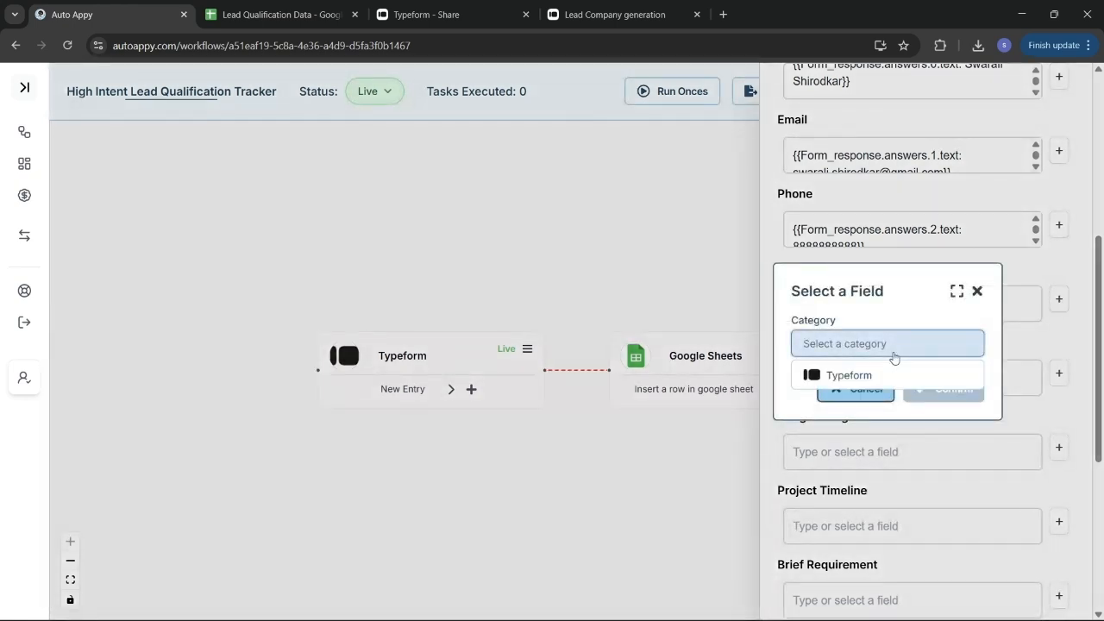
pyautogui.click(901, 375)
pyautogui.click(899, 373)
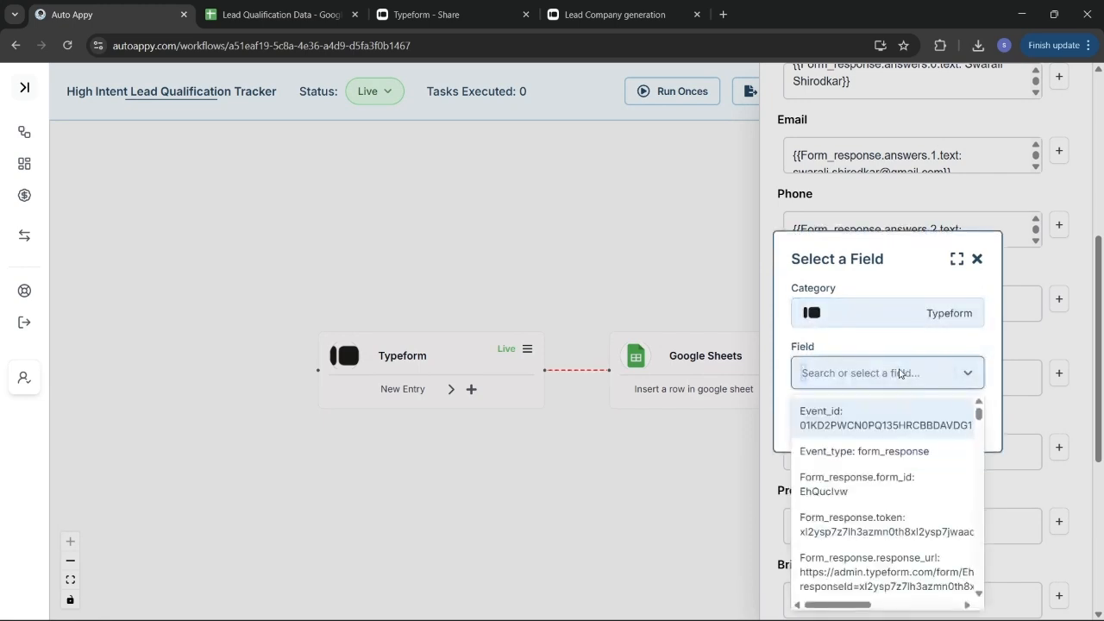
pyautogui.write('aut')
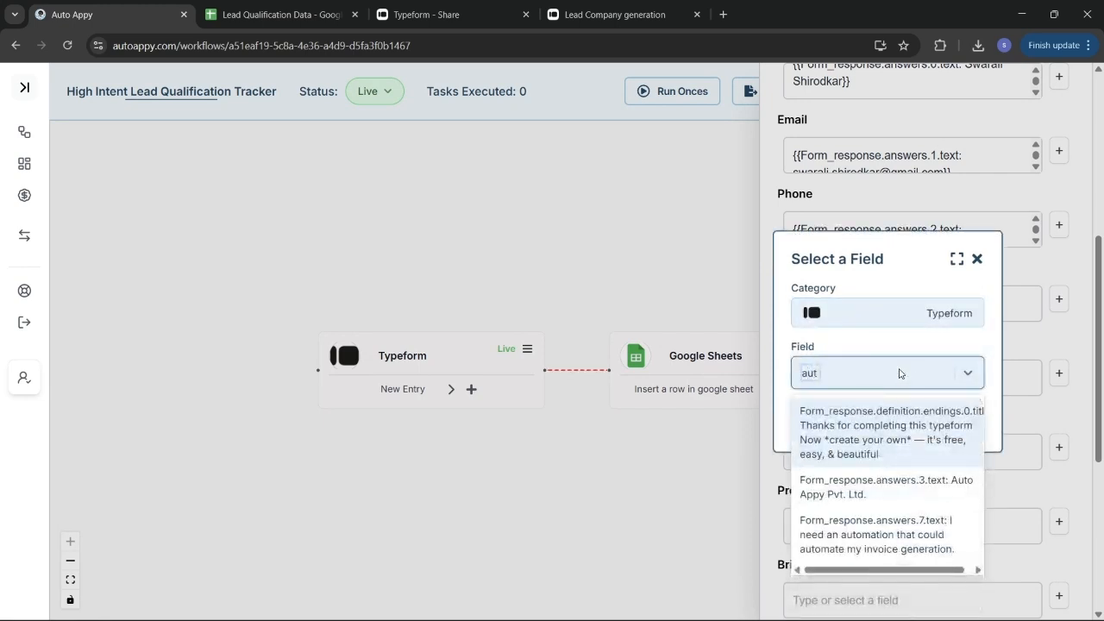
pyautogui.click(932, 488)
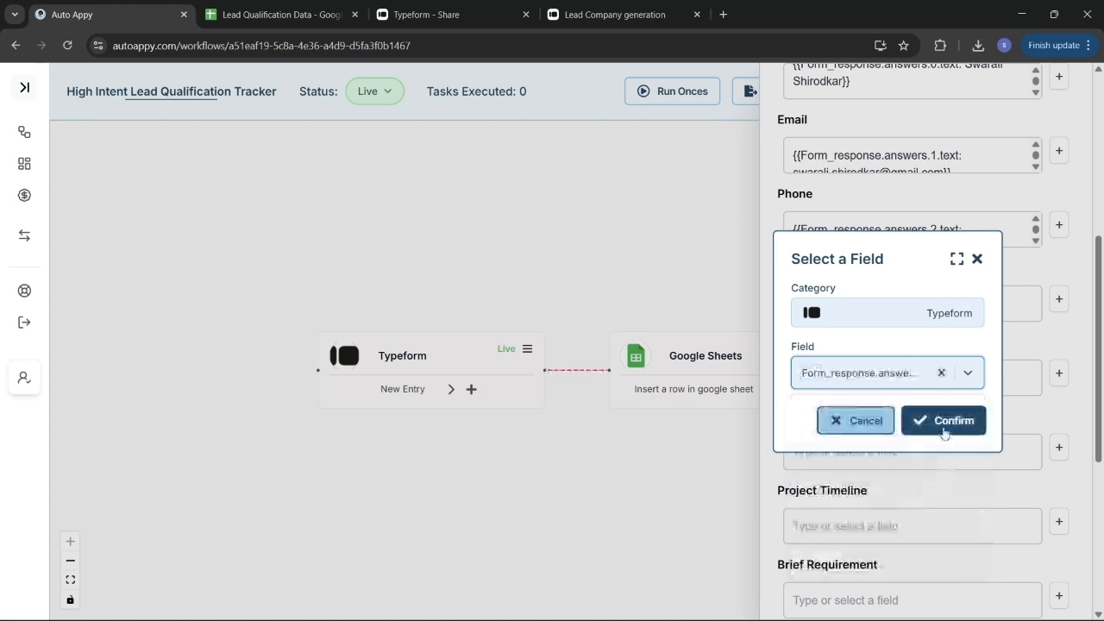
pyautogui.click(944, 424)
pyautogui.scroll(-2, 943, 432)
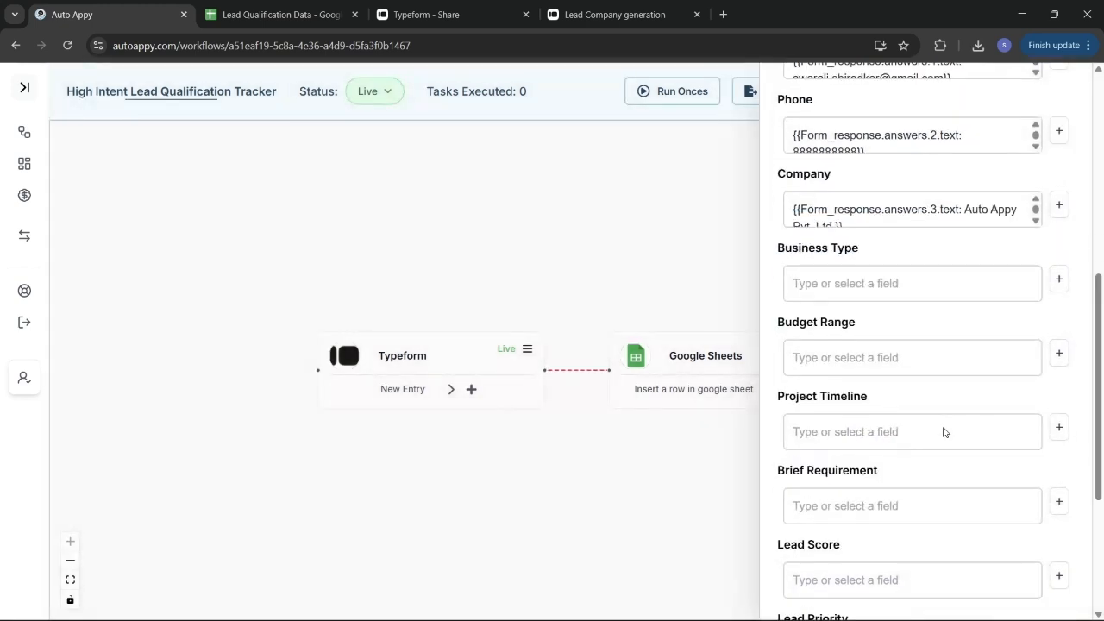
# Map Budget Range to the Typeform 'High' budget answer (answer 5)
pyautogui.click(1059, 348)
pyautogui.click(879, 342)
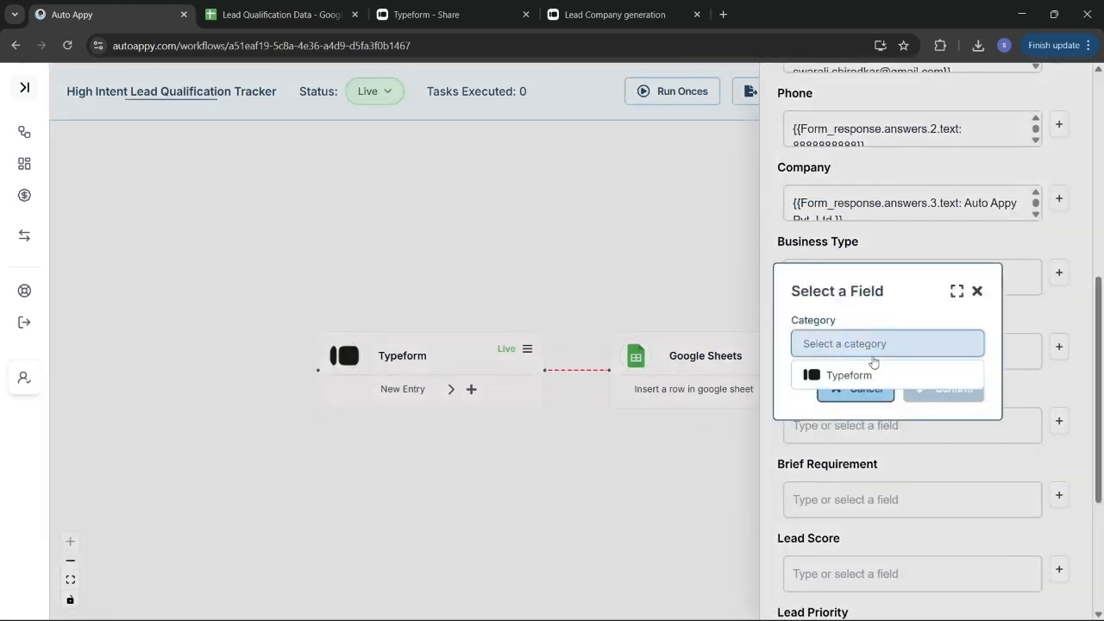
pyautogui.click(874, 374)
pyautogui.click(874, 373)
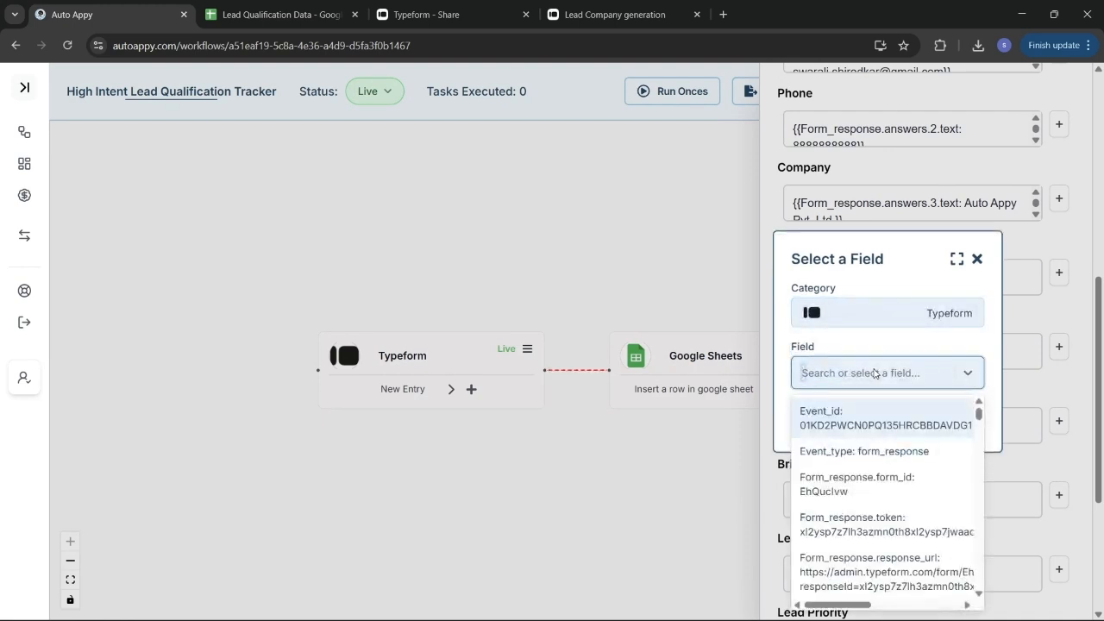
pyautogui.write('high')
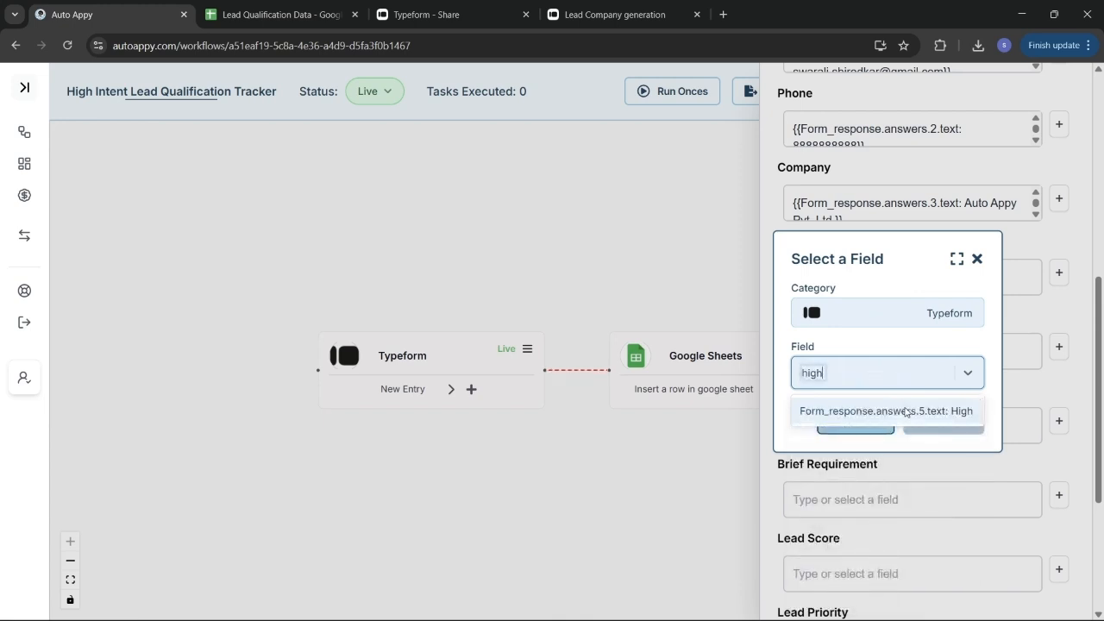
pyautogui.click(905, 412)
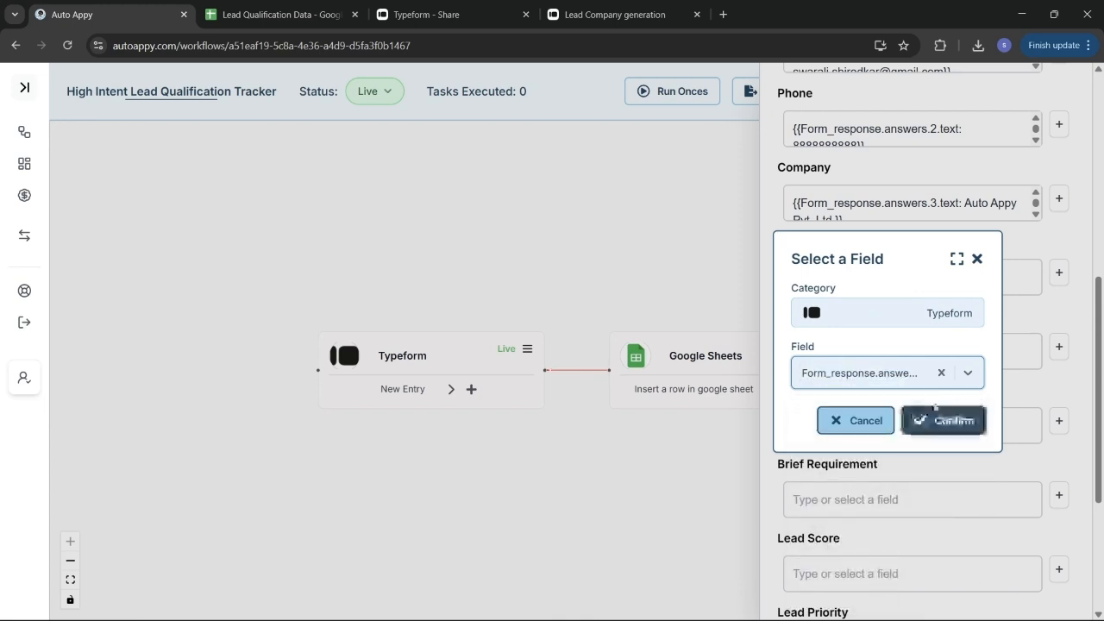
pyautogui.click(946, 420)
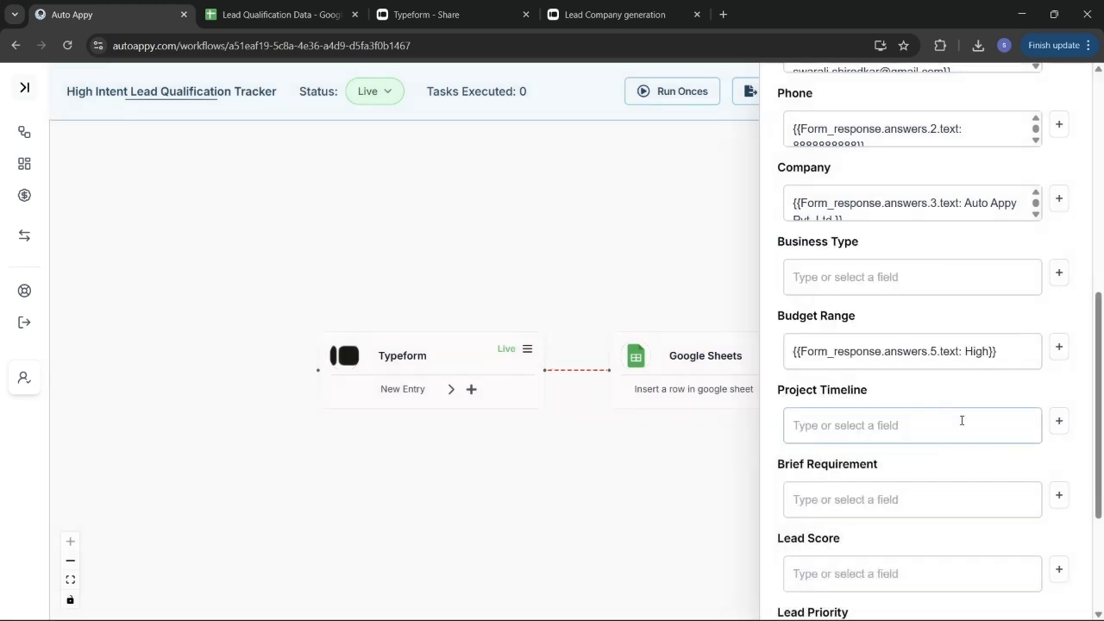
# Map Project Timeline to the Typeform 'Immediate' timeline answer (answer 6)
pyautogui.scroll(-1, 961, 422)
pyautogui.click(1060, 315)
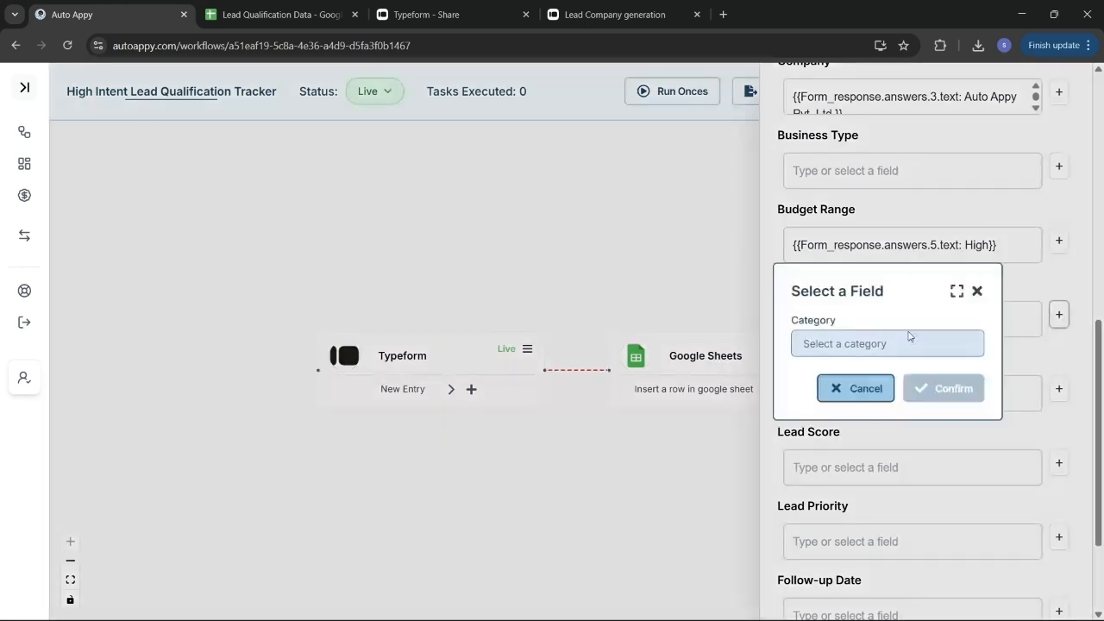
pyautogui.click(900, 343)
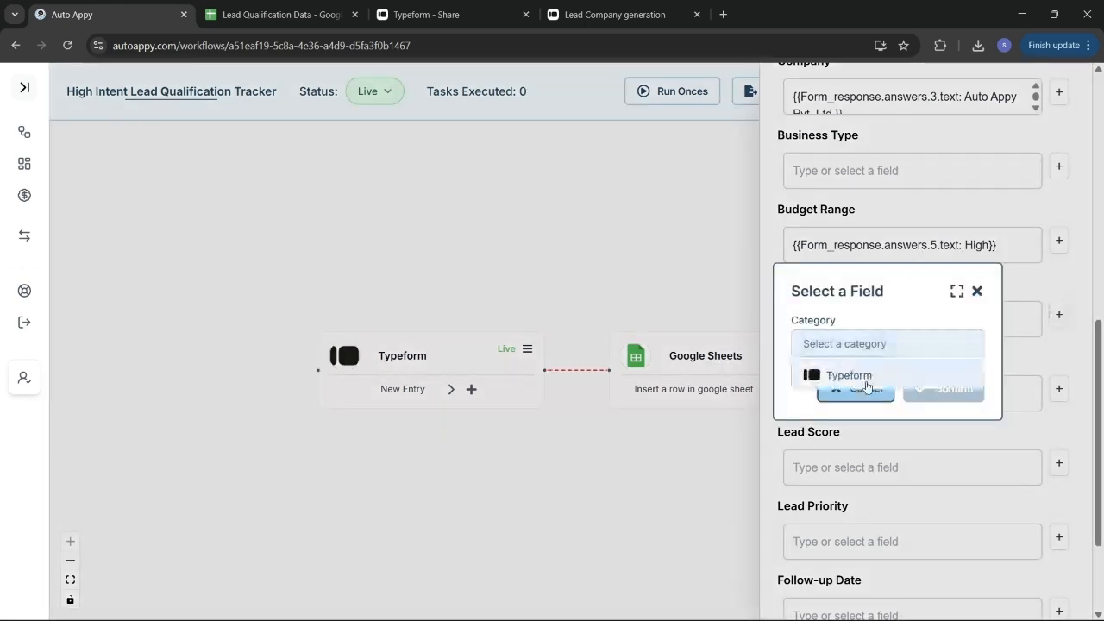
pyautogui.click(873, 375)
pyautogui.click(866, 385)
pyautogui.write('imm')
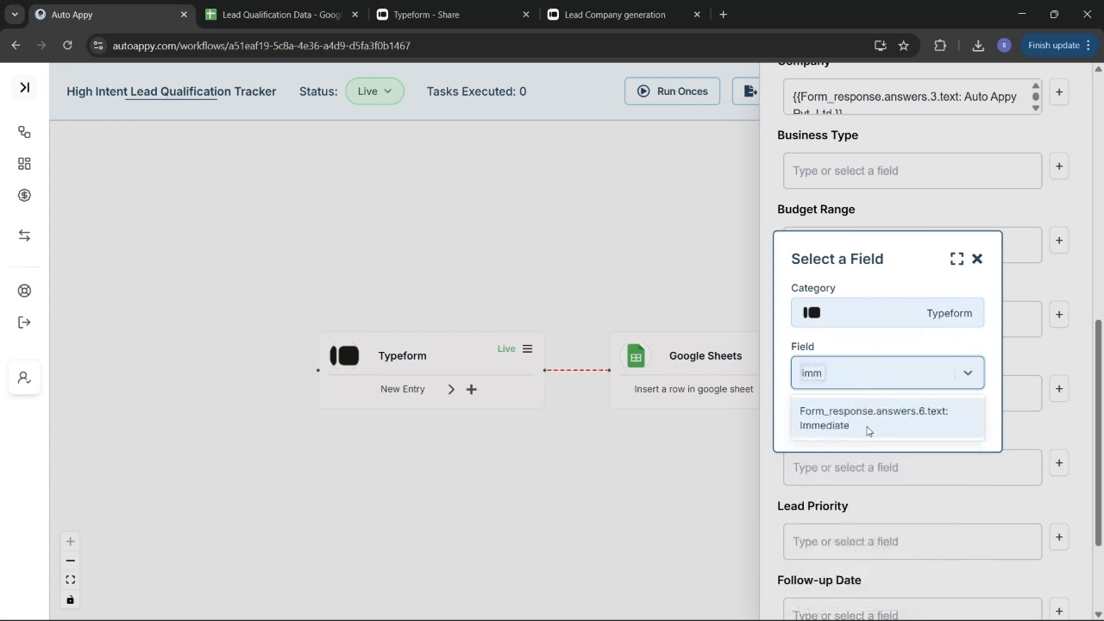
pyautogui.click(867, 431)
pyautogui.click(925, 424)
# Map Brief Requirement to the Typeform invoice-automation requirement answer (answer 7)
pyautogui.scroll(-1, 926, 431)
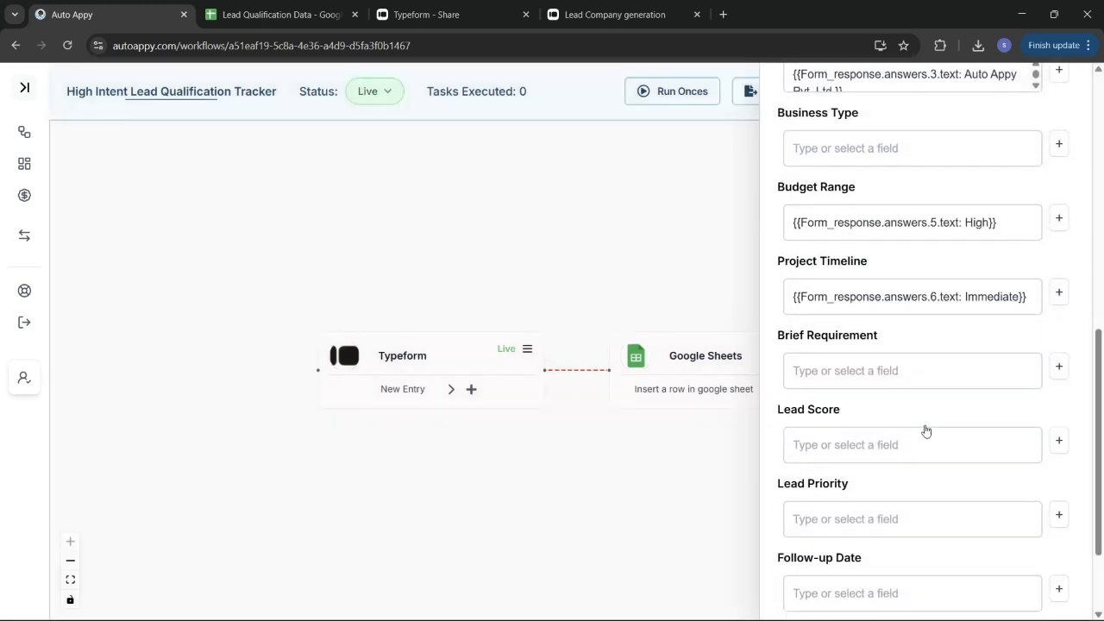
pyautogui.click(1059, 354)
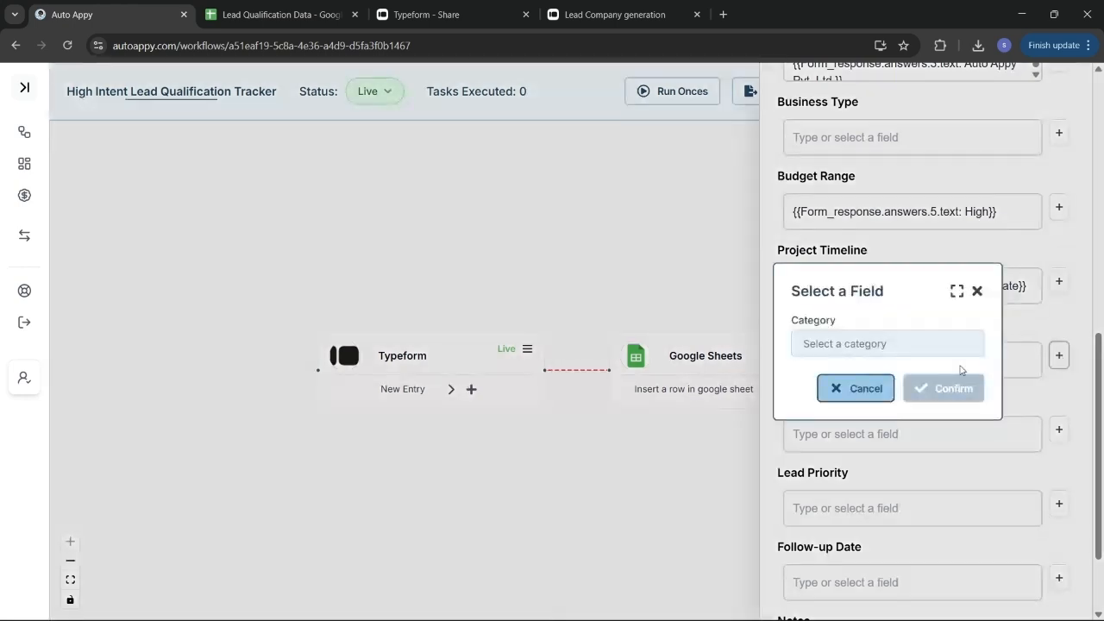
pyautogui.click(874, 344)
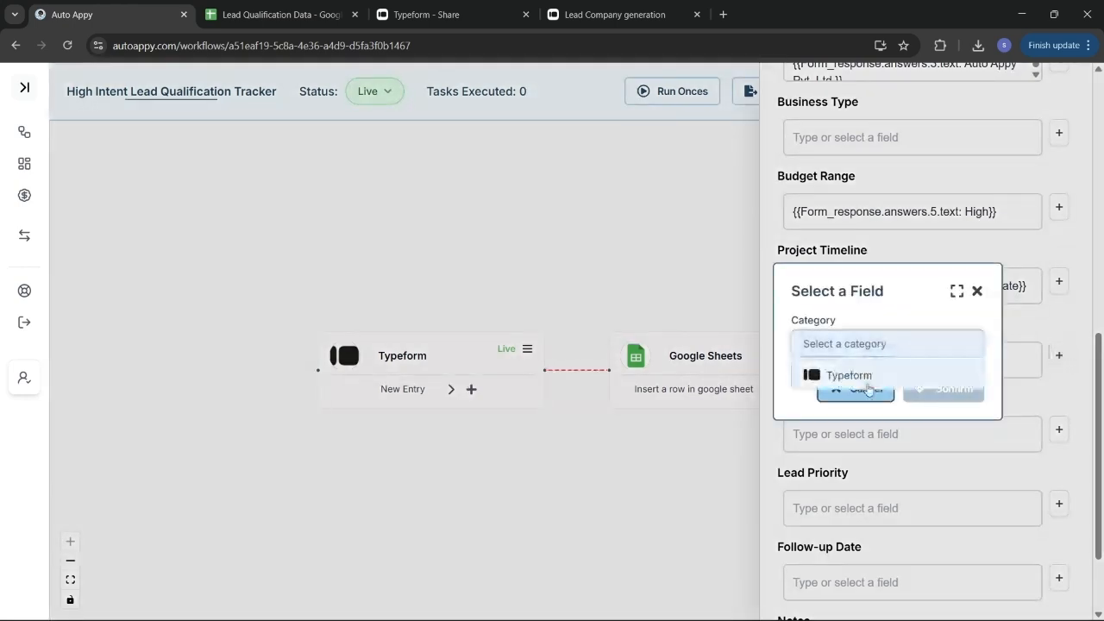
pyautogui.click(869, 386)
pyautogui.click(868, 372)
pyautogui.scroll(-1, 870, 461)
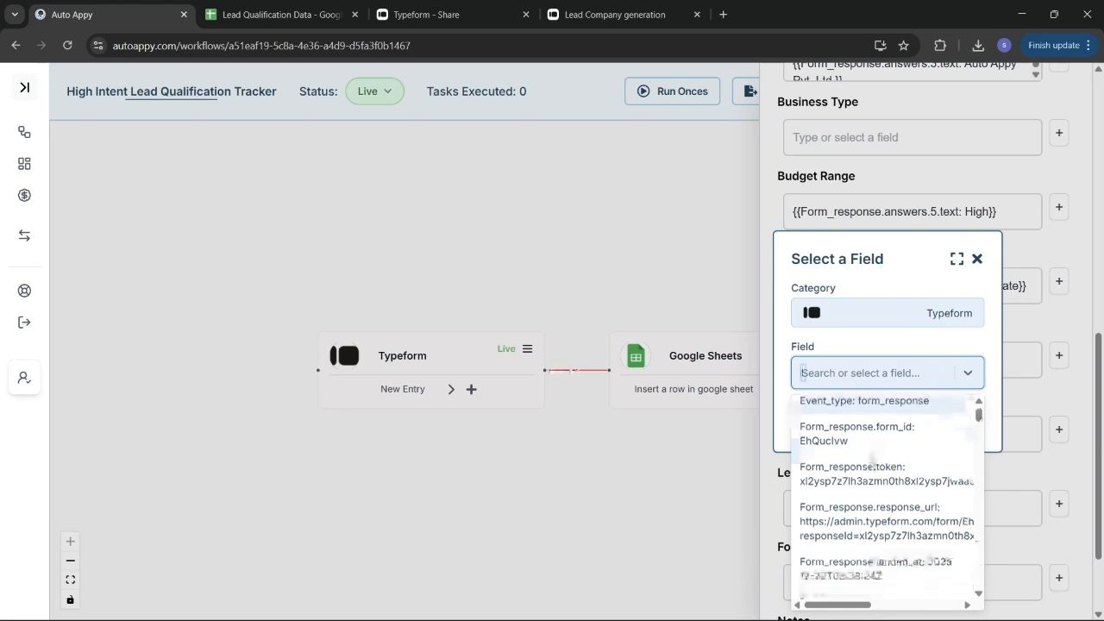
pyautogui.scroll(-3, 871, 464)
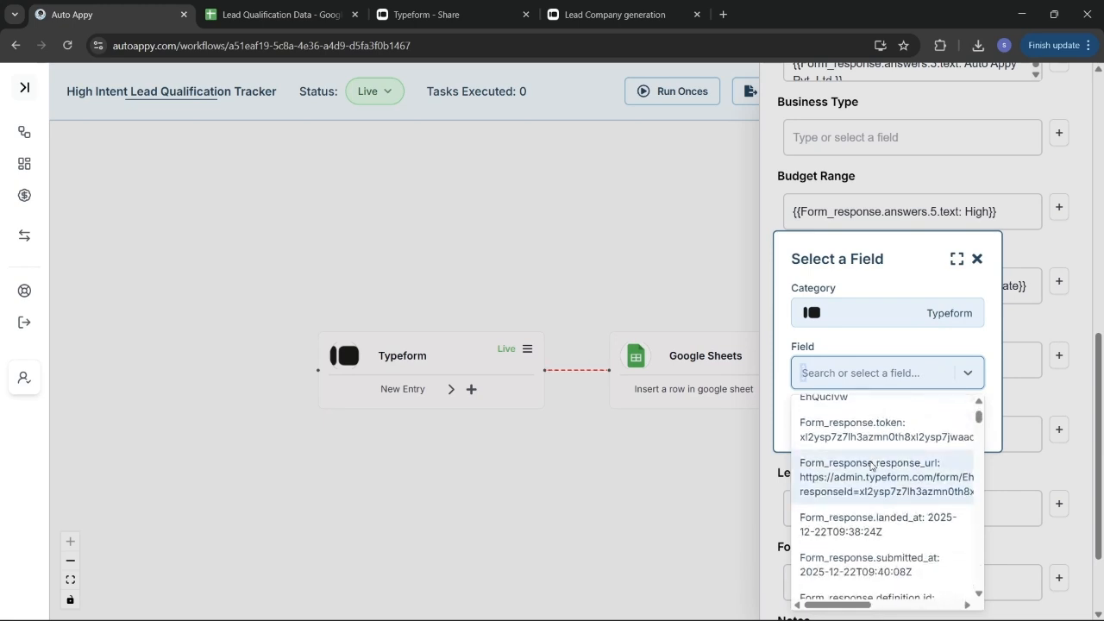
pyautogui.write('i ne')
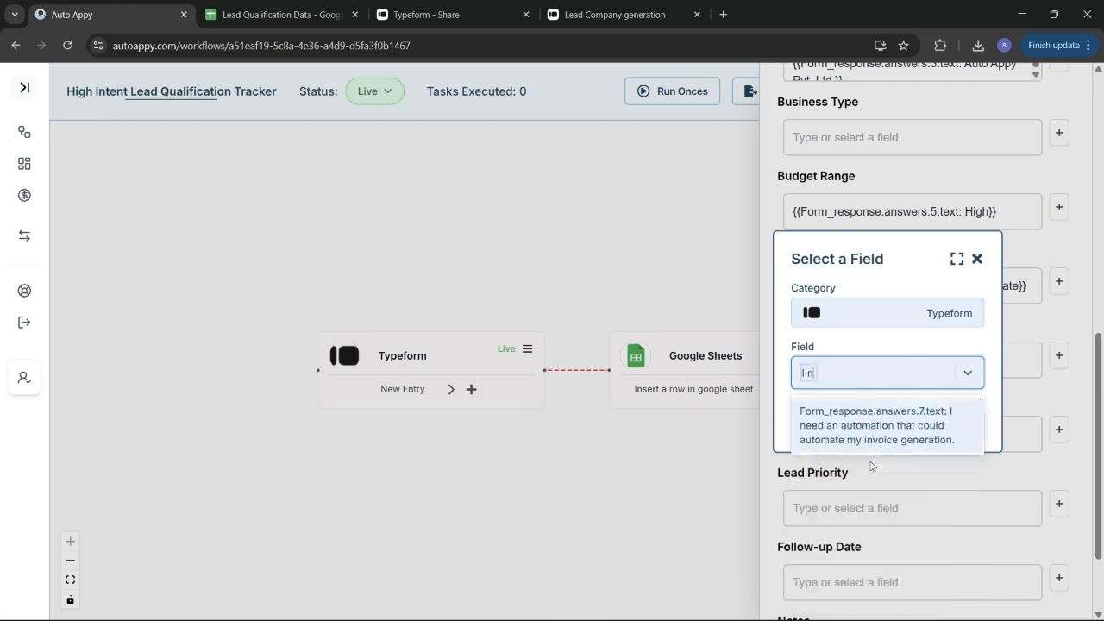
pyautogui.click(919, 434)
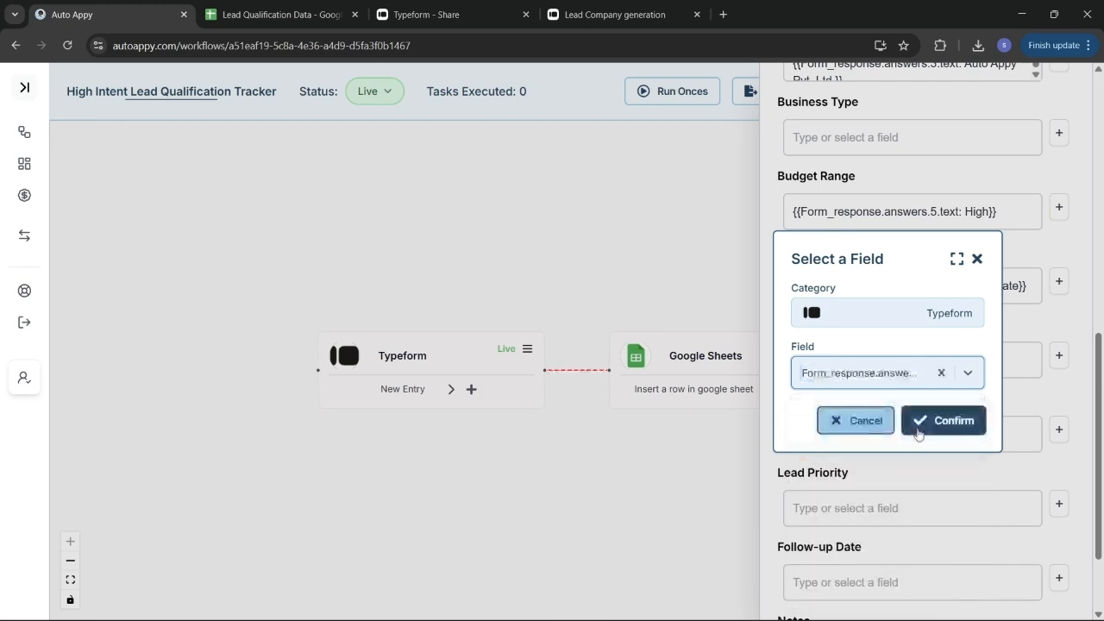
pyautogui.click(939, 423)
# Submit the Sheets field mapping, test the step, and open the Lead Qualification Data sheet
pyautogui.scroll(-2, 937, 428)
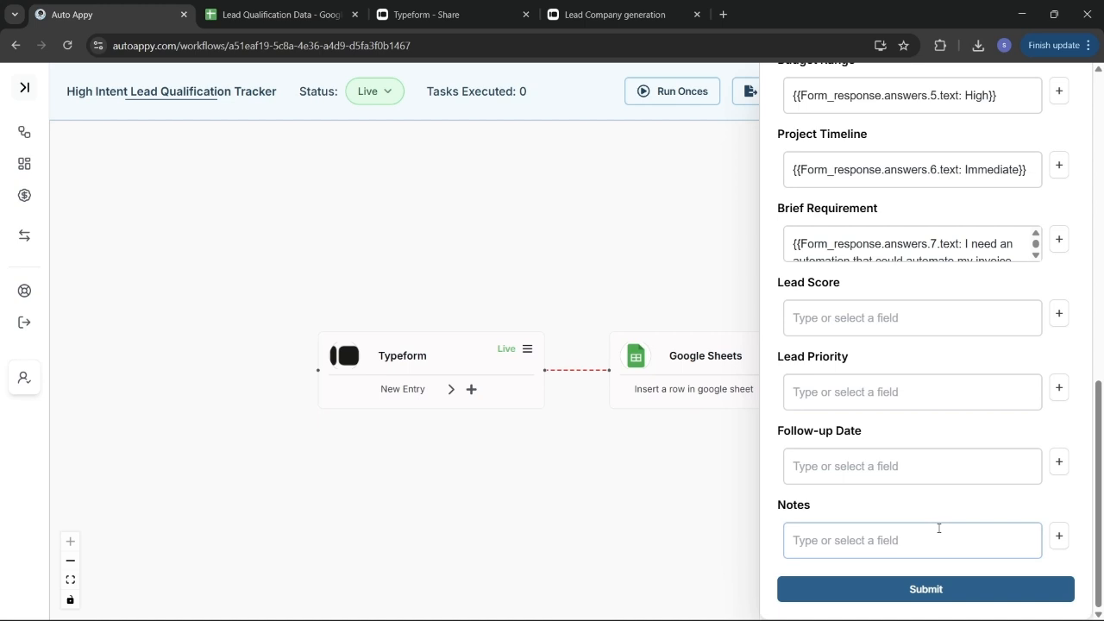
pyautogui.click(928, 592)
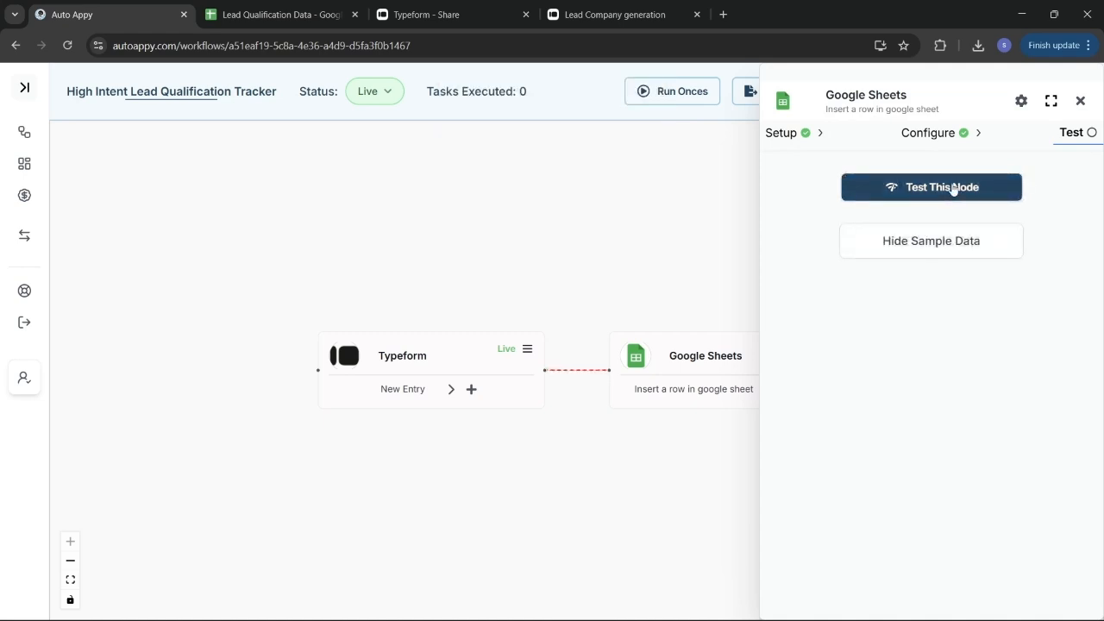
pyautogui.click(953, 188)
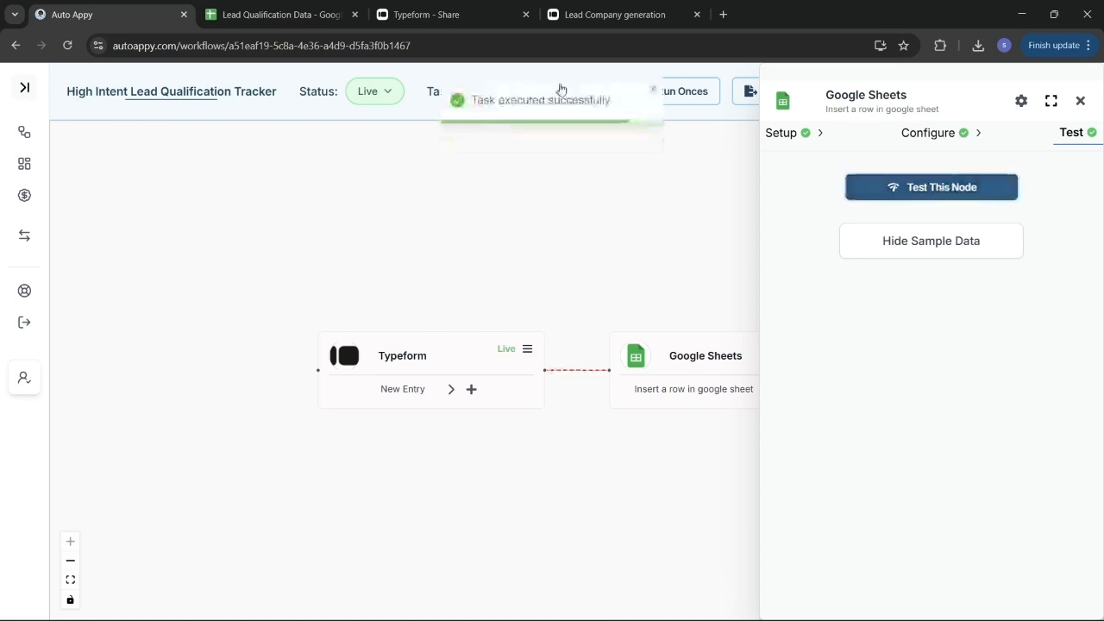
pyautogui.click(260, 10)
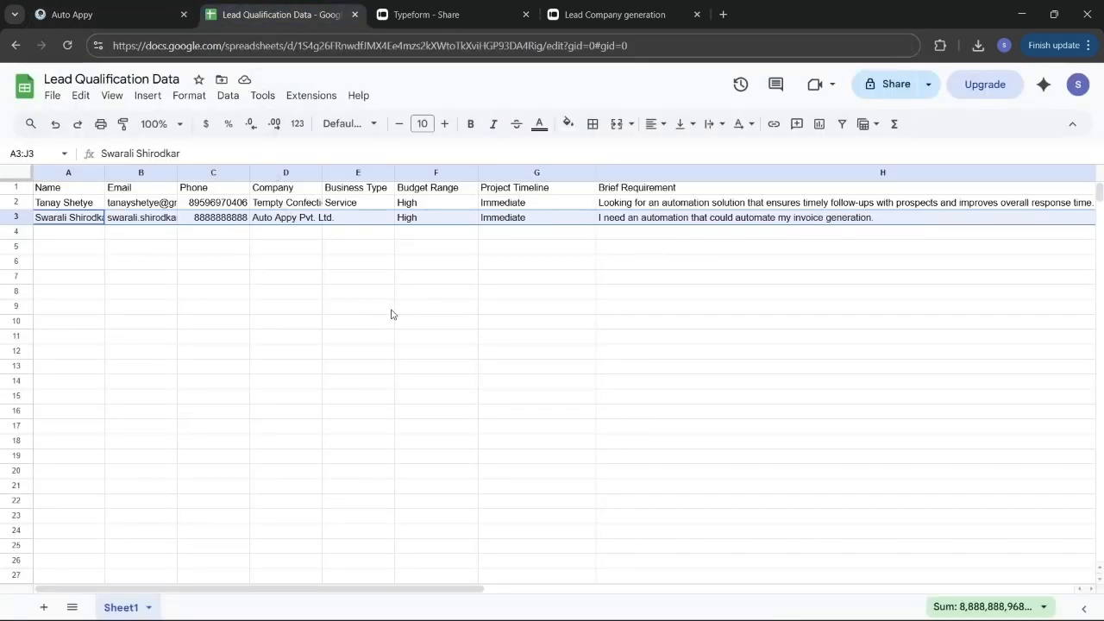
# Scroll across the lead rows to confirm Lead Score 85 and Hot priority
pyautogui.hscroll(5, 390, 314)
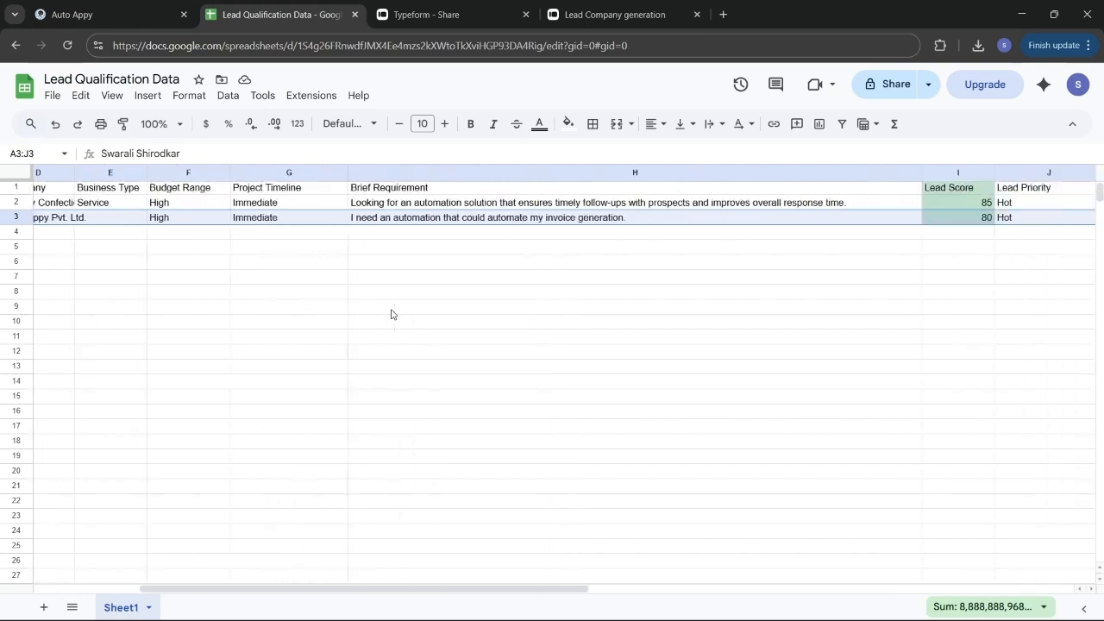
pyautogui.hscroll(1, 391, 314)
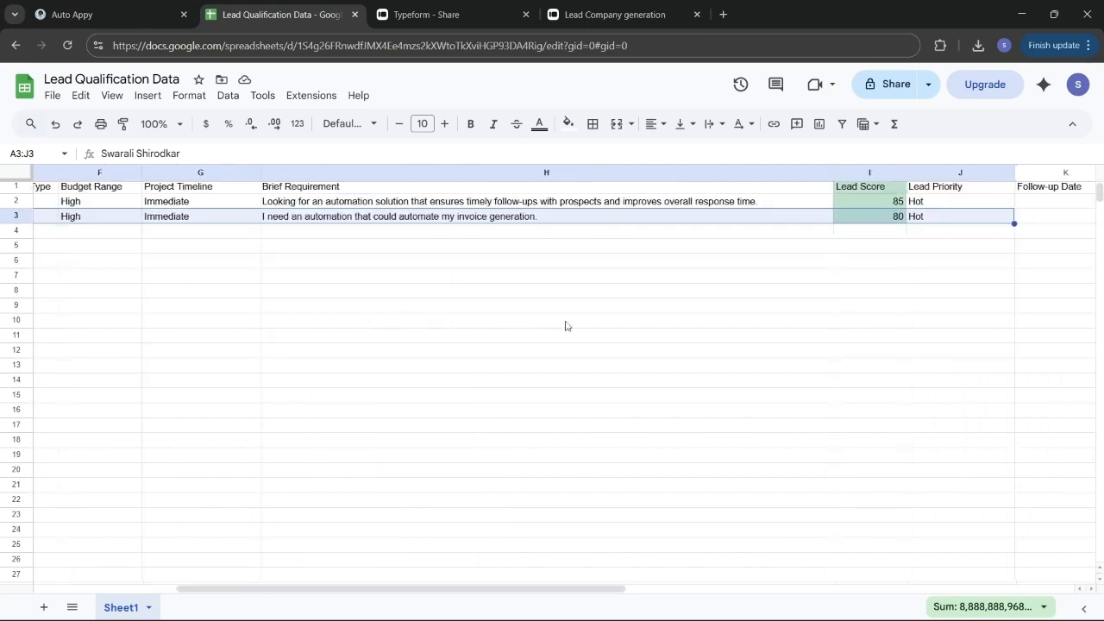
pyautogui.hscroll(5, 565, 326)
pyautogui.hscroll(-1, 777, 337)
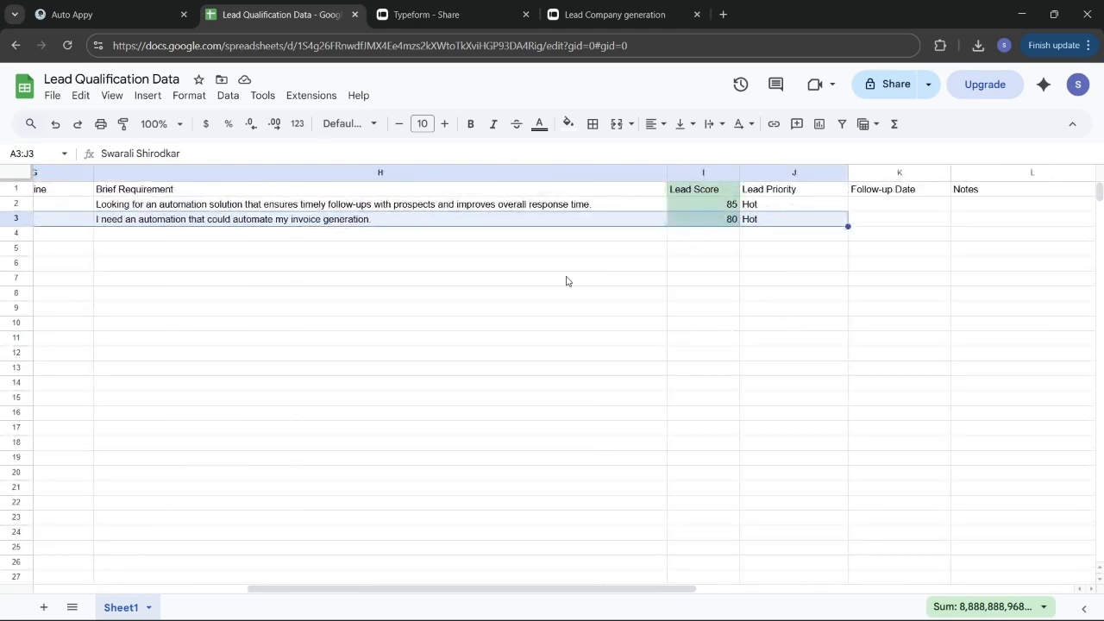
pyautogui.hscroll(-1, 567, 281)
pyautogui.hscroll(-5, 567, 282)
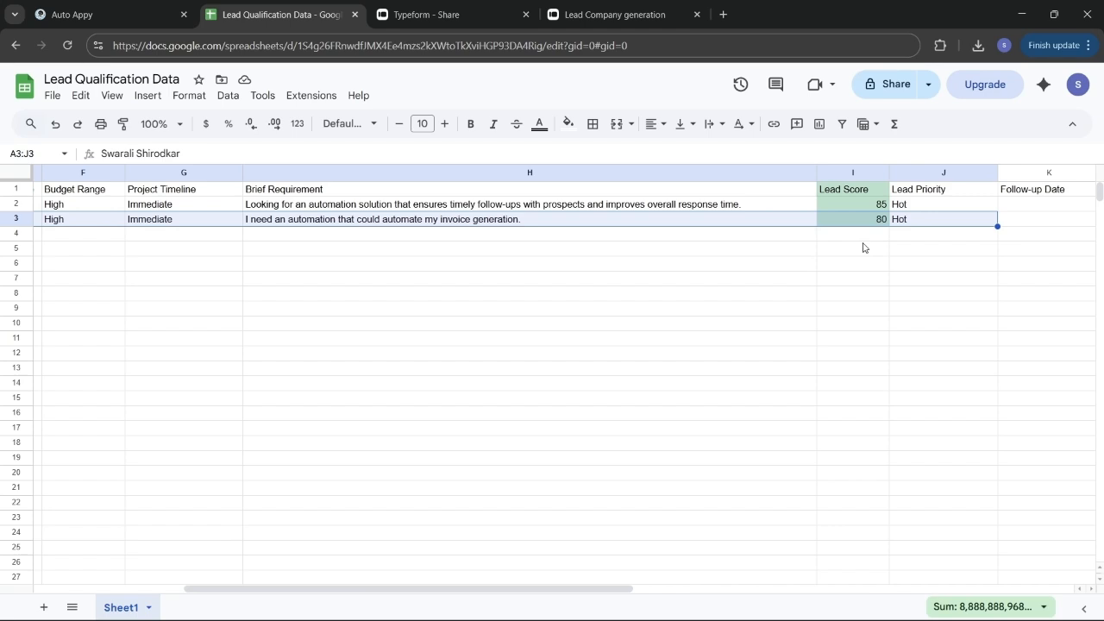
pyautogui.hscroll(-3, 268, 254)
pyautogui.click(264, 278)
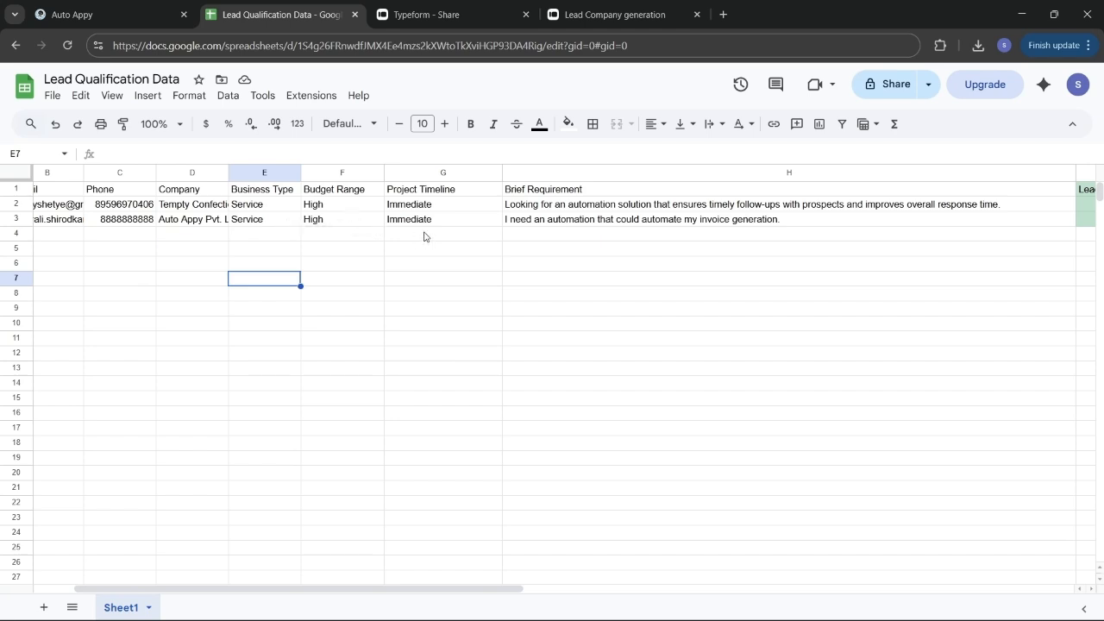
pyautogui.hscroll(3, 423, 237)
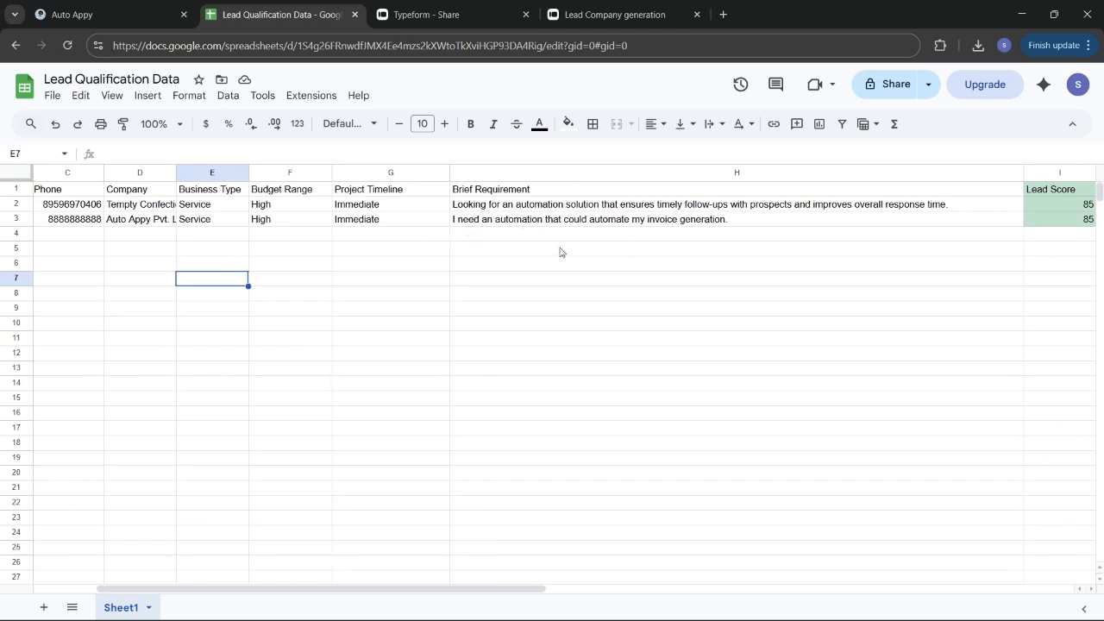
pyautogui.hscroll(8, 636, 298)
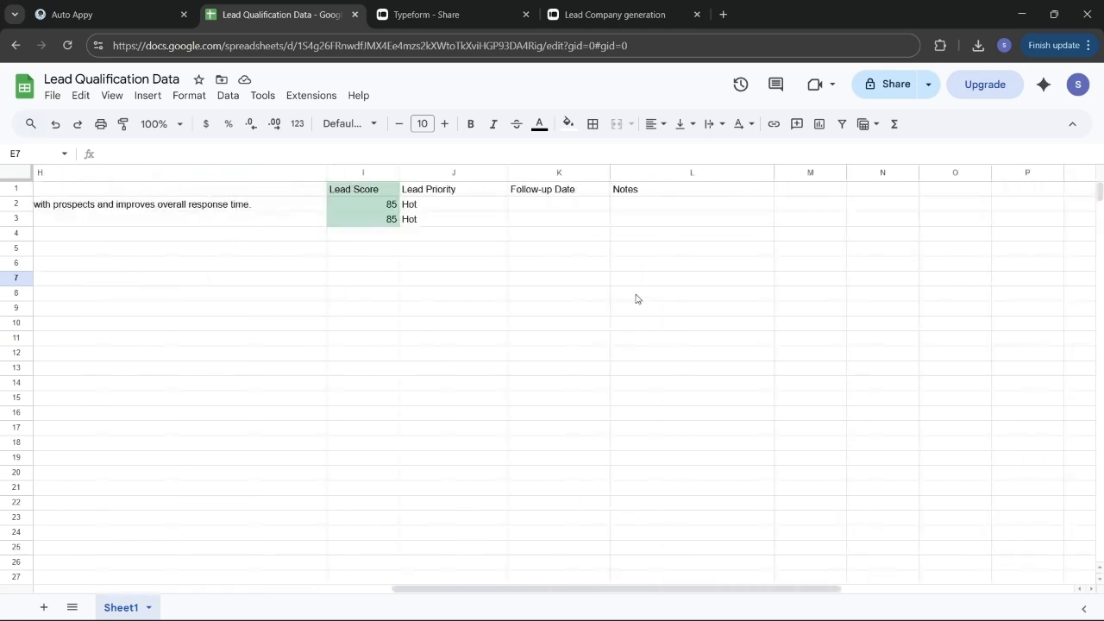
# Review the Lead Score ARRAYFORMULA in I2 and enter 40 in J7
pyautogui.click(361, 219)
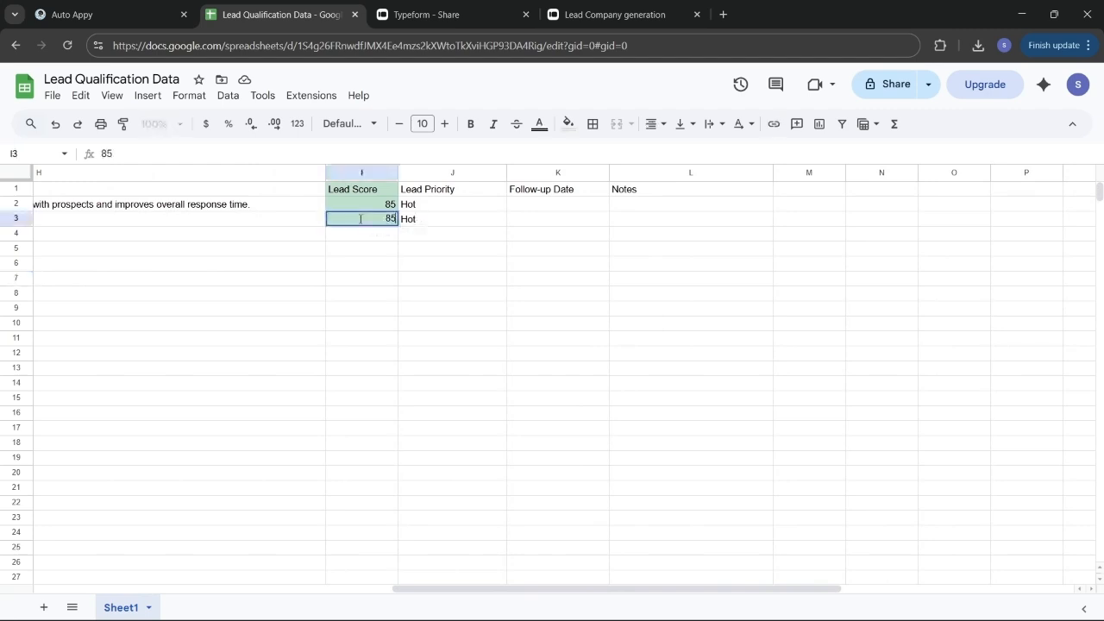
pyautogui.doubleClick(361, 204)
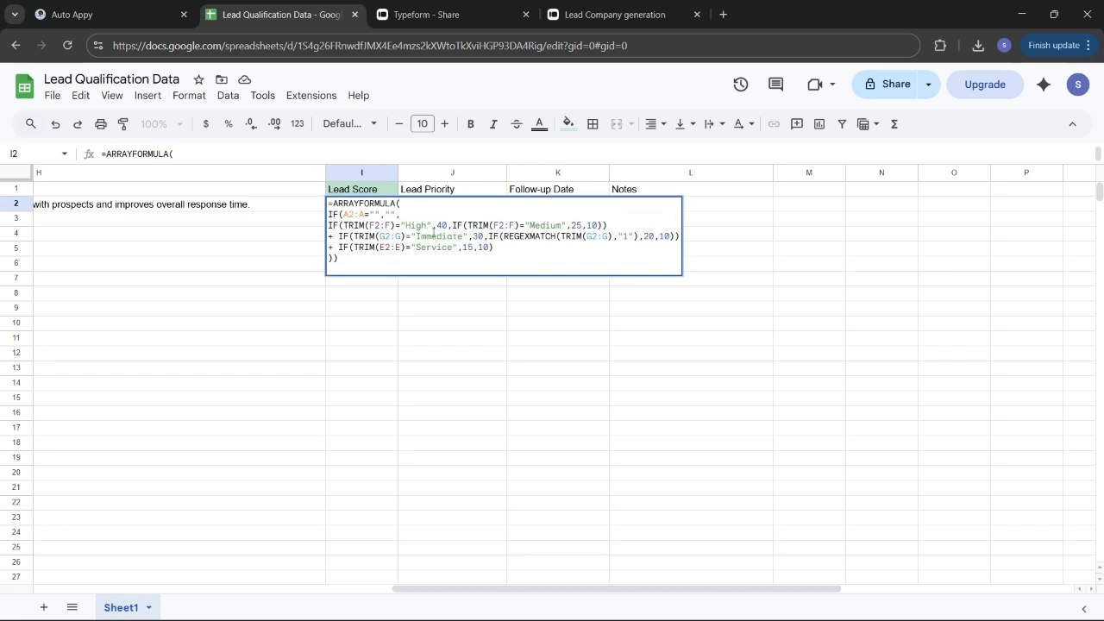
pyautogui.click(256, 269)
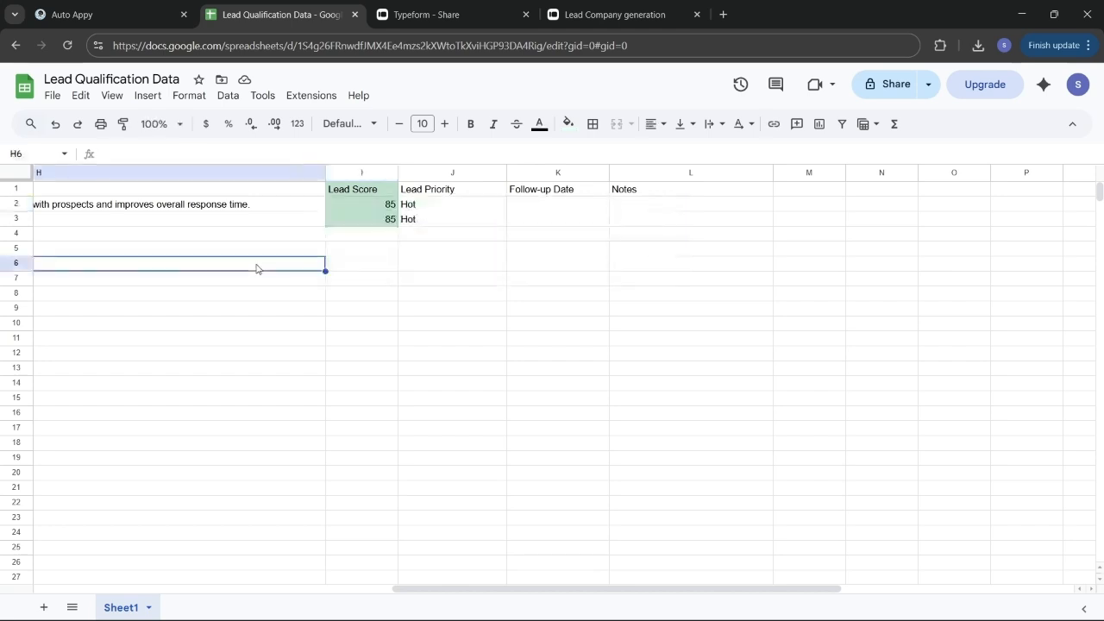
pyautogui.click(474, 280)
pyautogui.doubleClick(474, 280)
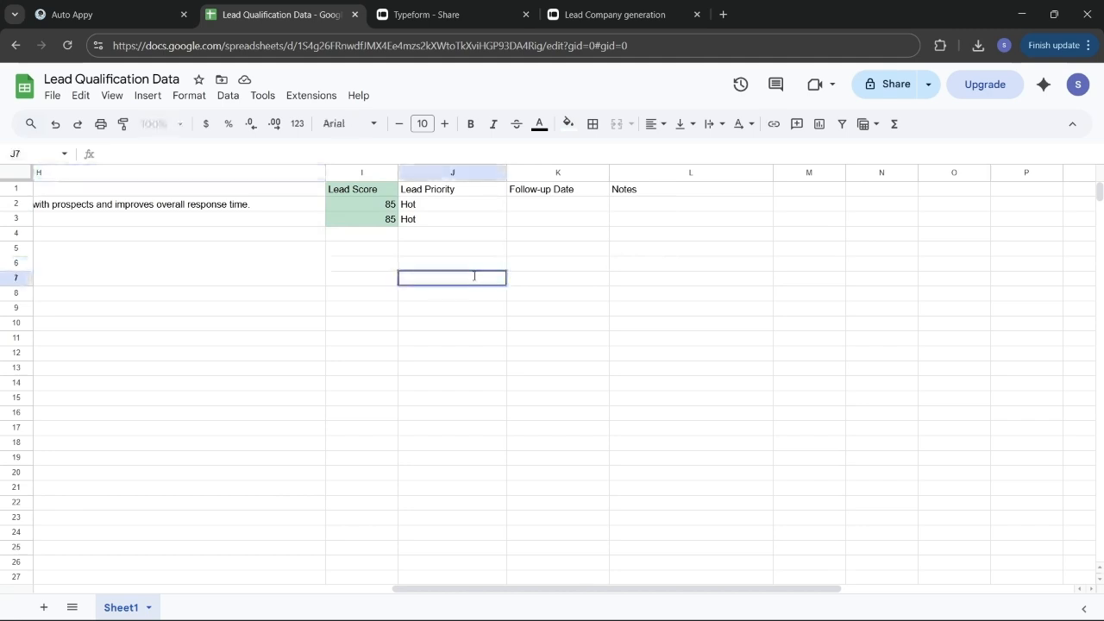
pyautogui.write('40')
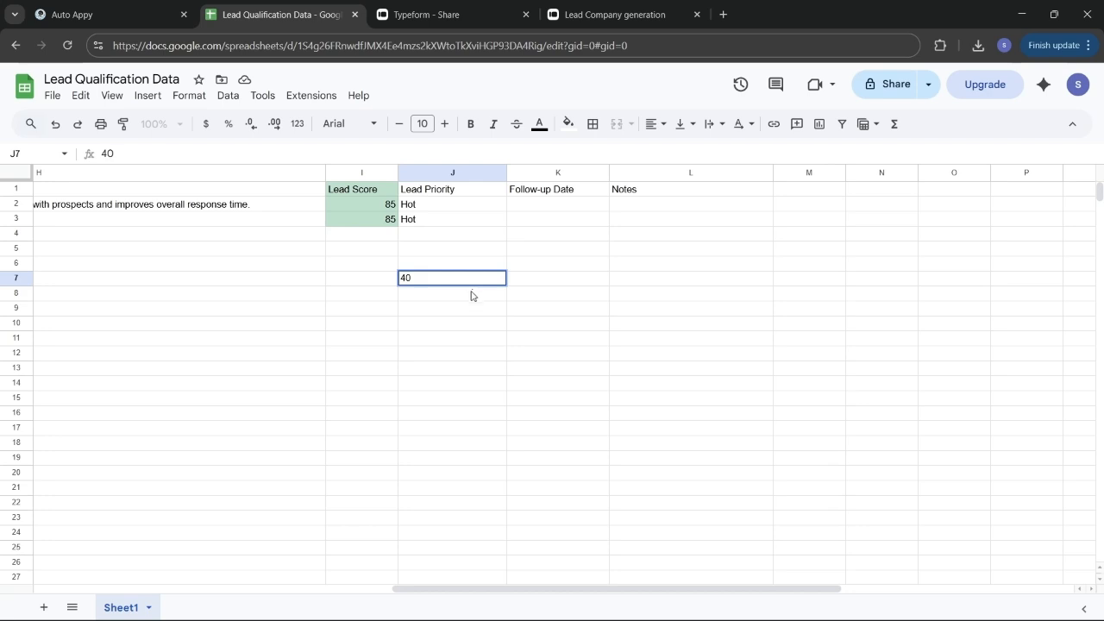
pyautogui.hscroll(-5, 242, 282)
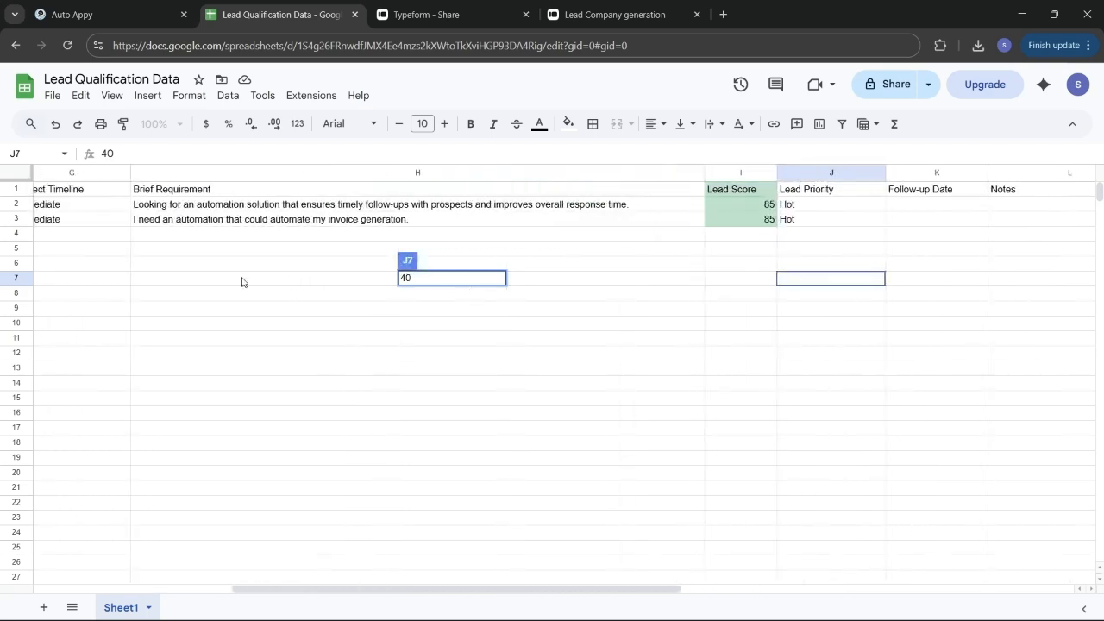
pyautogui.hscroll(-5, 207, 244)
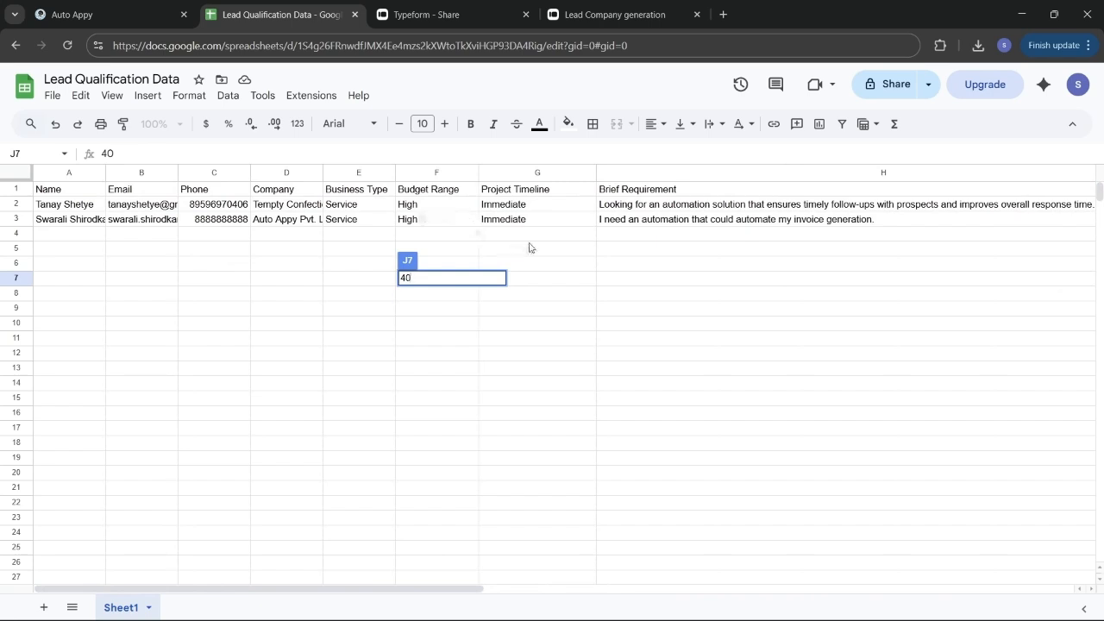
pyautogui.hscroll(8, 530, 248)
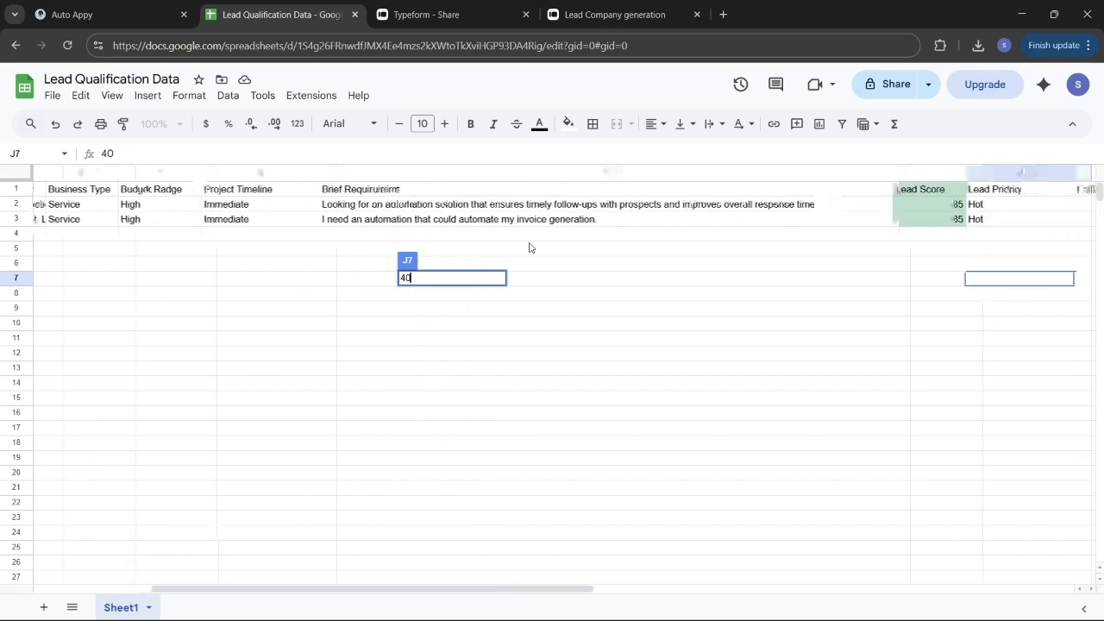
pyautogui.click(508, 235)
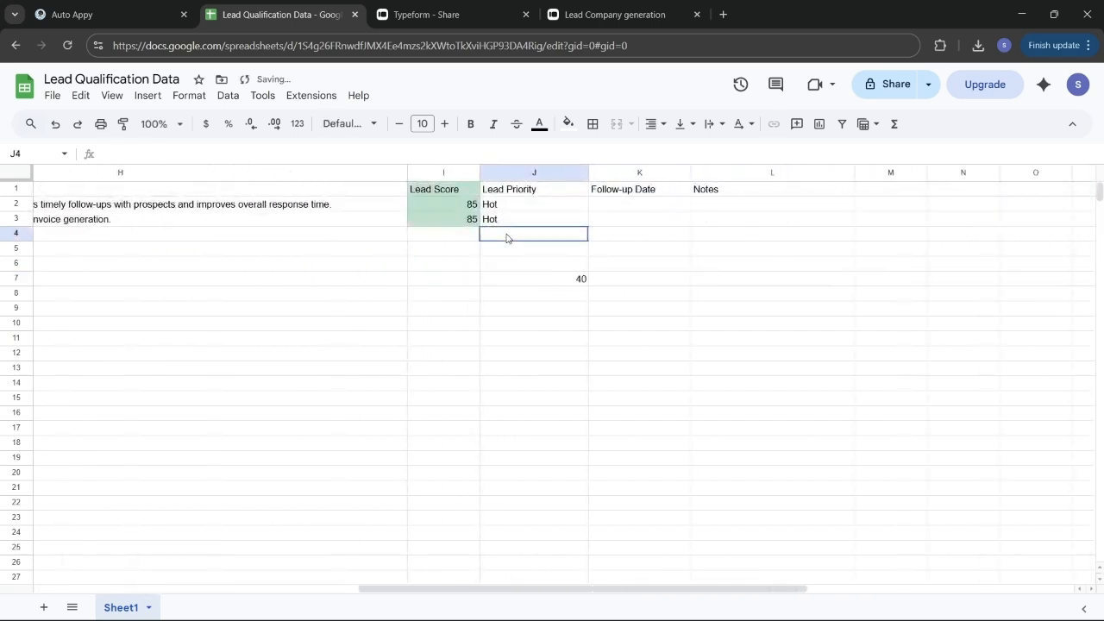
# Recheck the I2 formula and enter 15 in J8
pyautogui.click(448, 205)
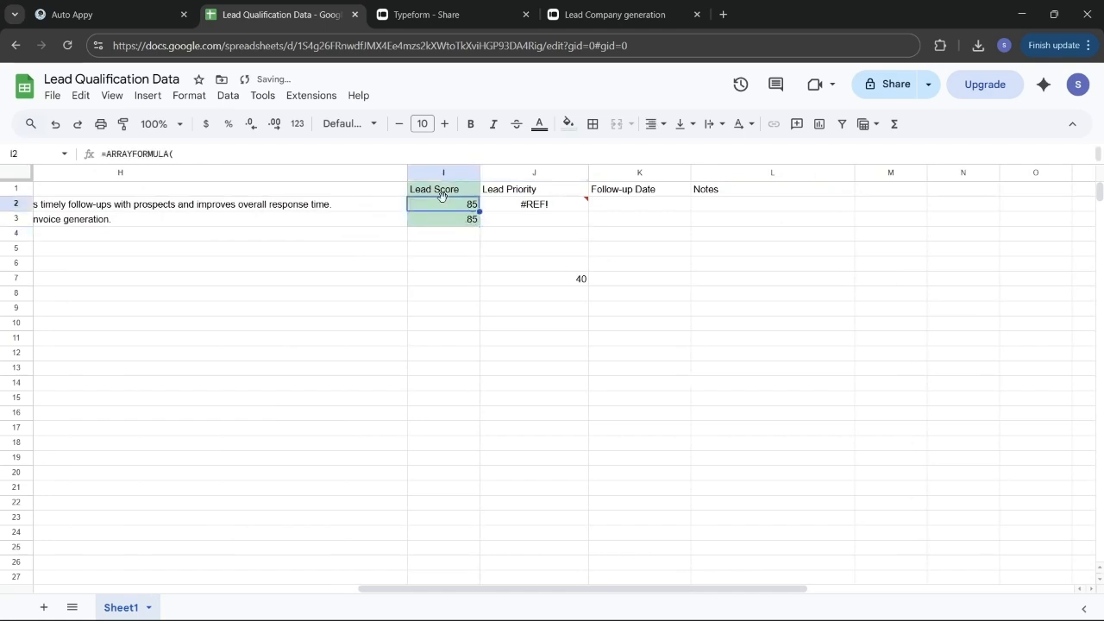
pyautogui.doubleClick(448, 204)
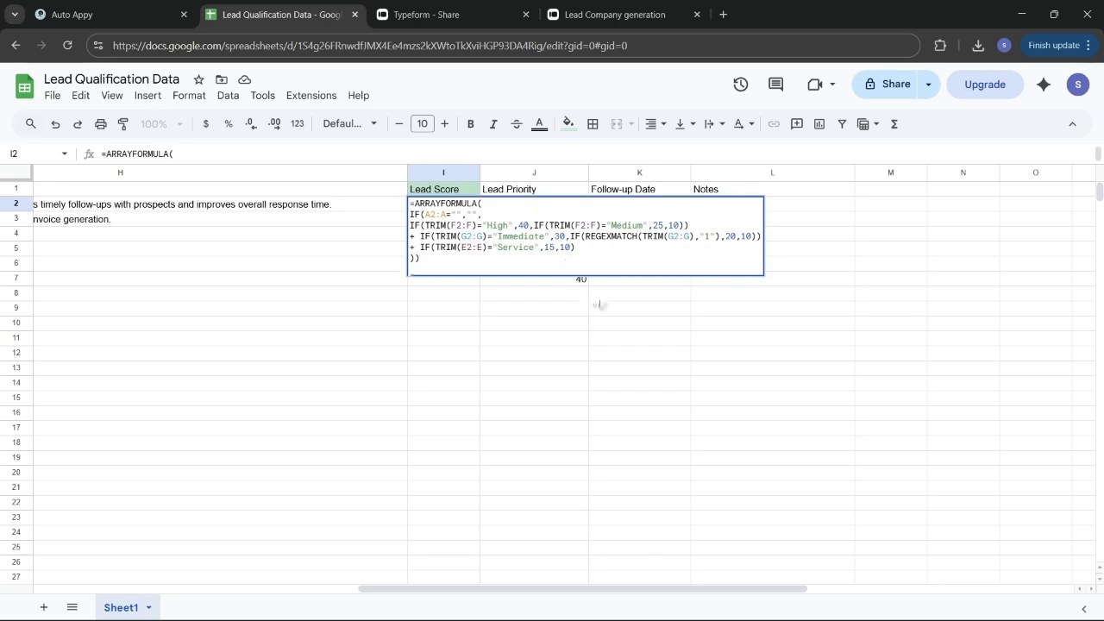
pyautogui.click(576, 295)
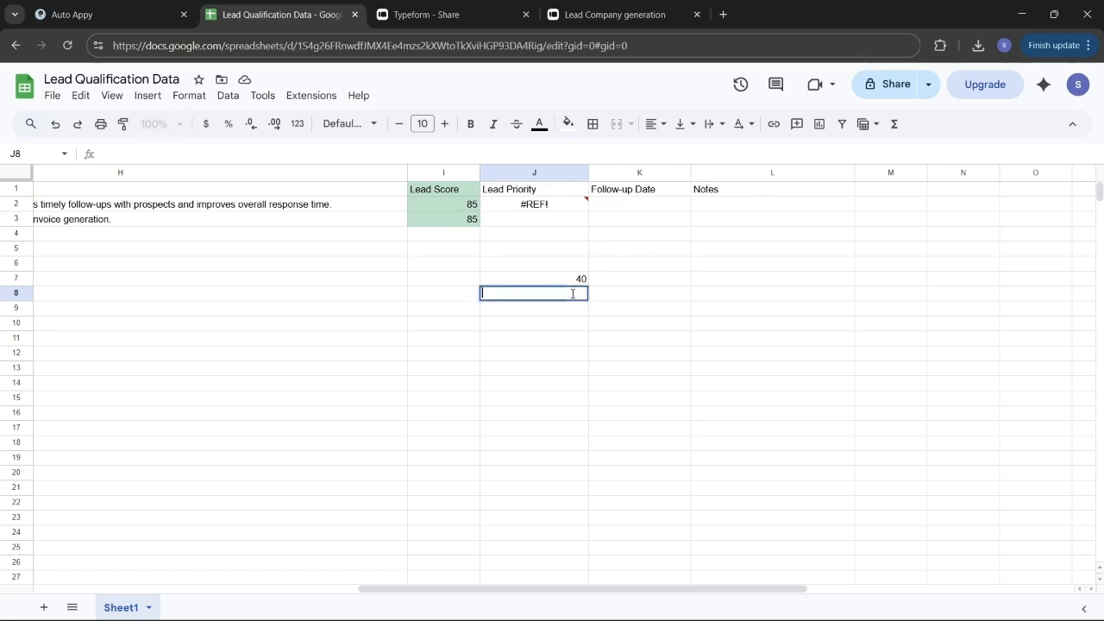
pyautogui.write('15')
pyautogui.click(595, 369)
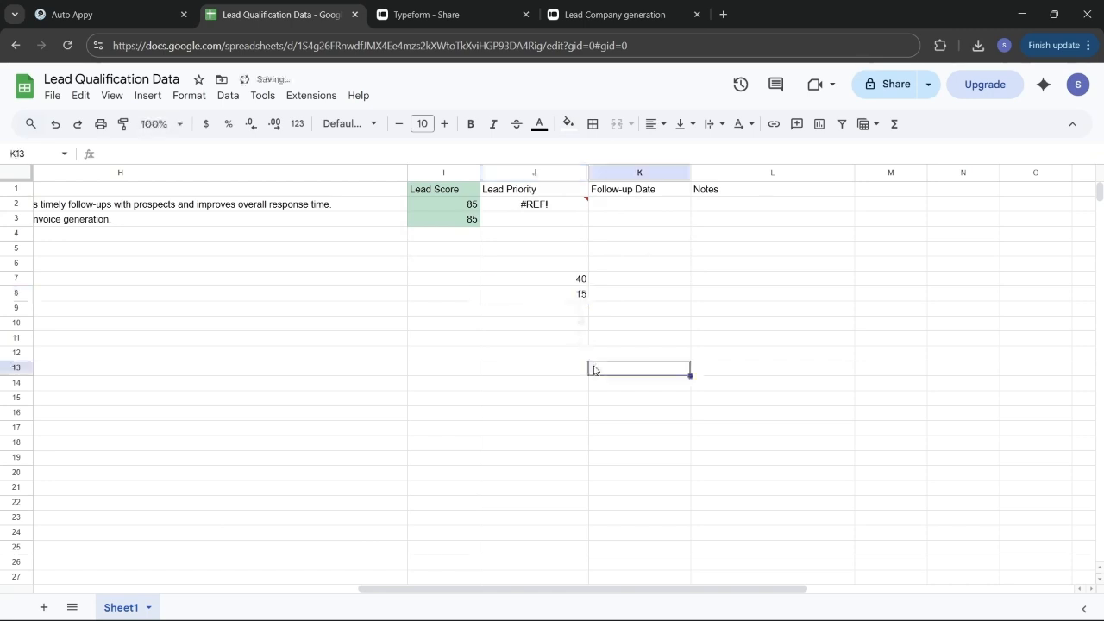
# After another look at the Lead Score formula, enter 30 in J9
pyautogui.hscroll(-10, 339, 319)
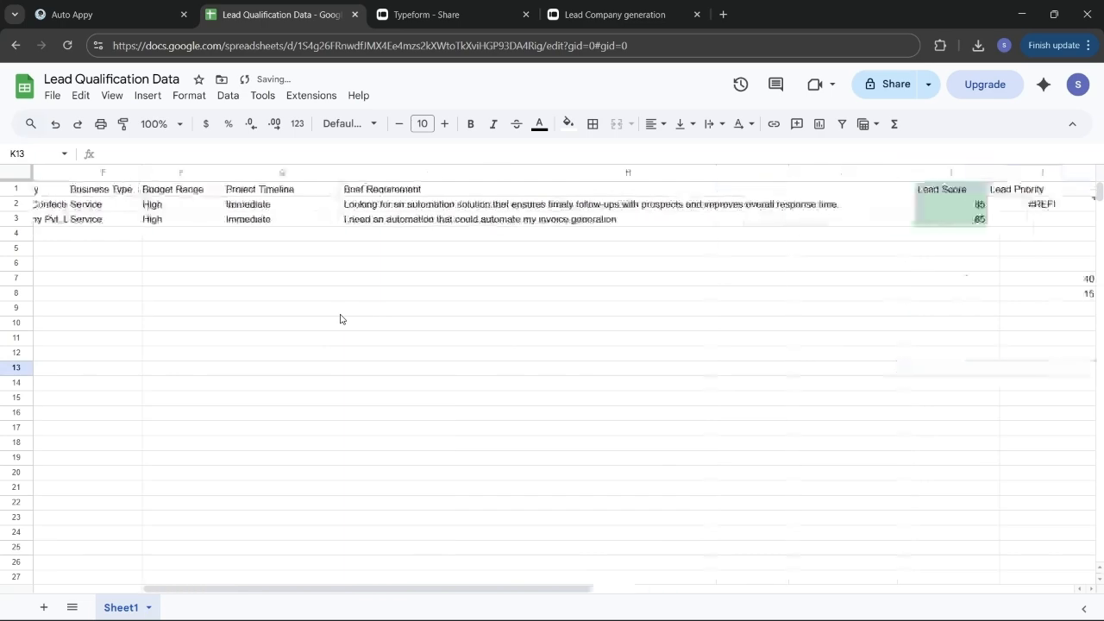
pyautogui.hscroll(-3, 340, 319)
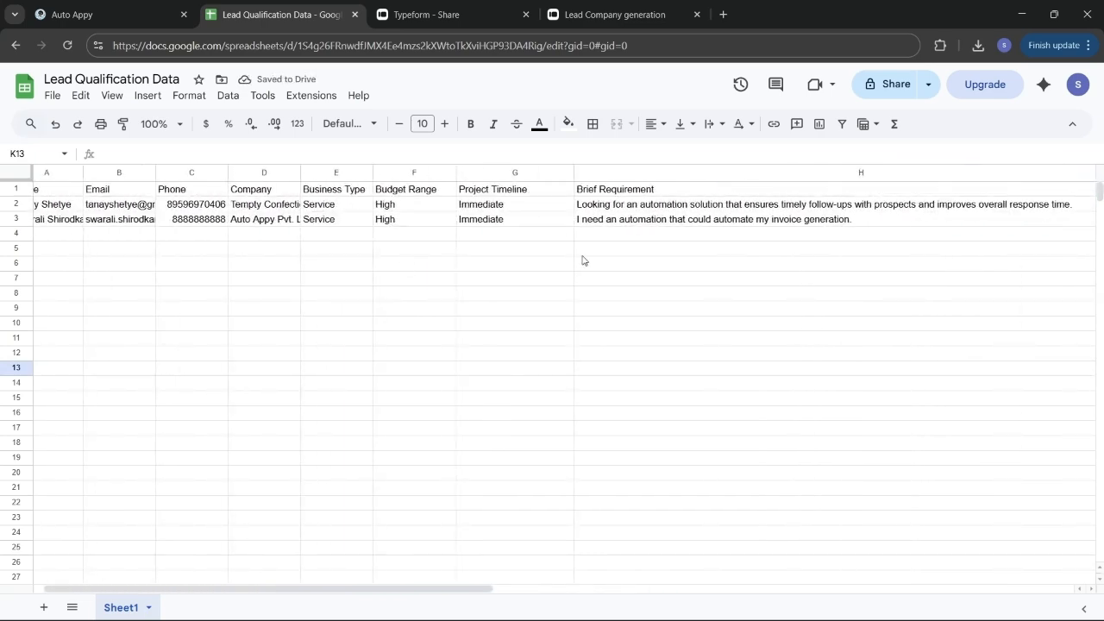
pyautogui.hscroll(2, 583, 260)
pyautogui.hscroll(10, 583, 261)
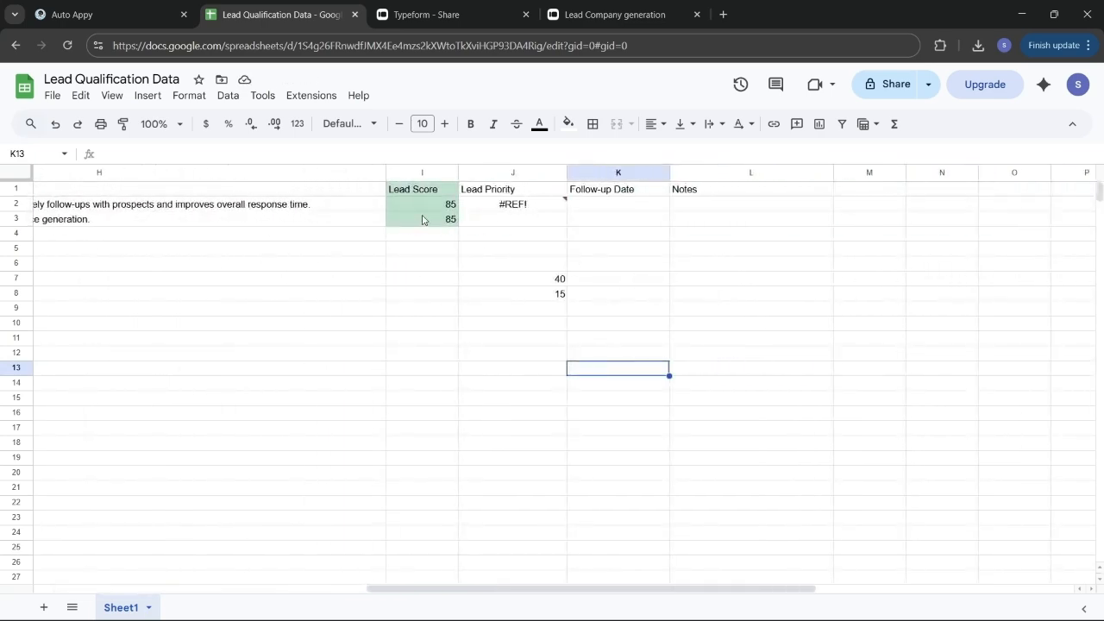
pyautogui.click(423, 219)
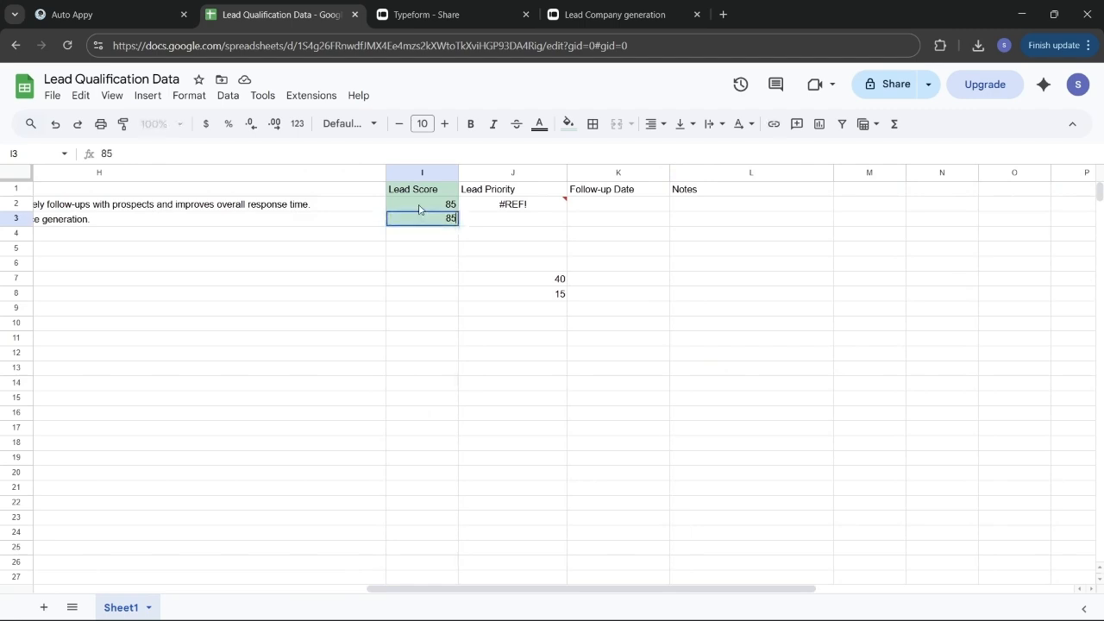
pyautogui.click(419, 209)
pyautogui.doubleClick(419, 209)
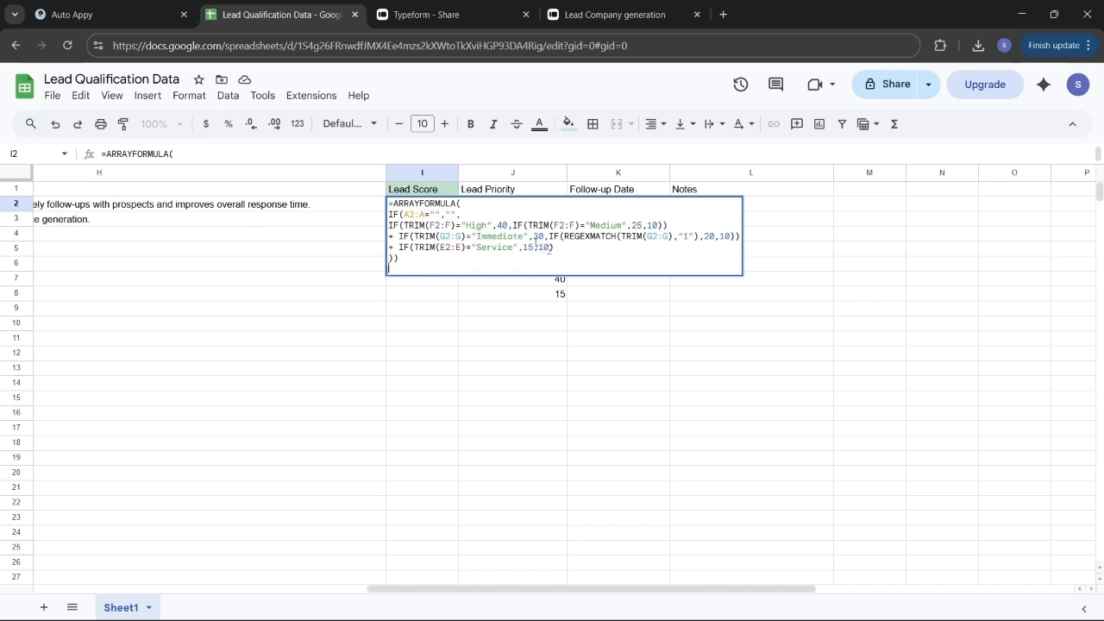
pyautogui.click(562, 366)
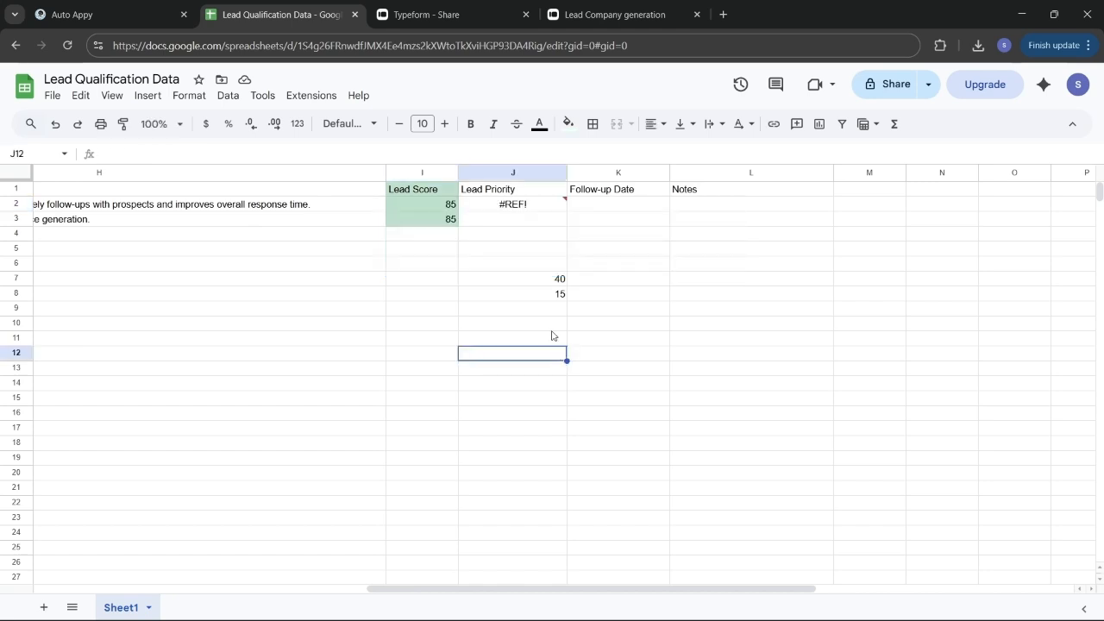
pyautogui.doubleClick(554, 313)
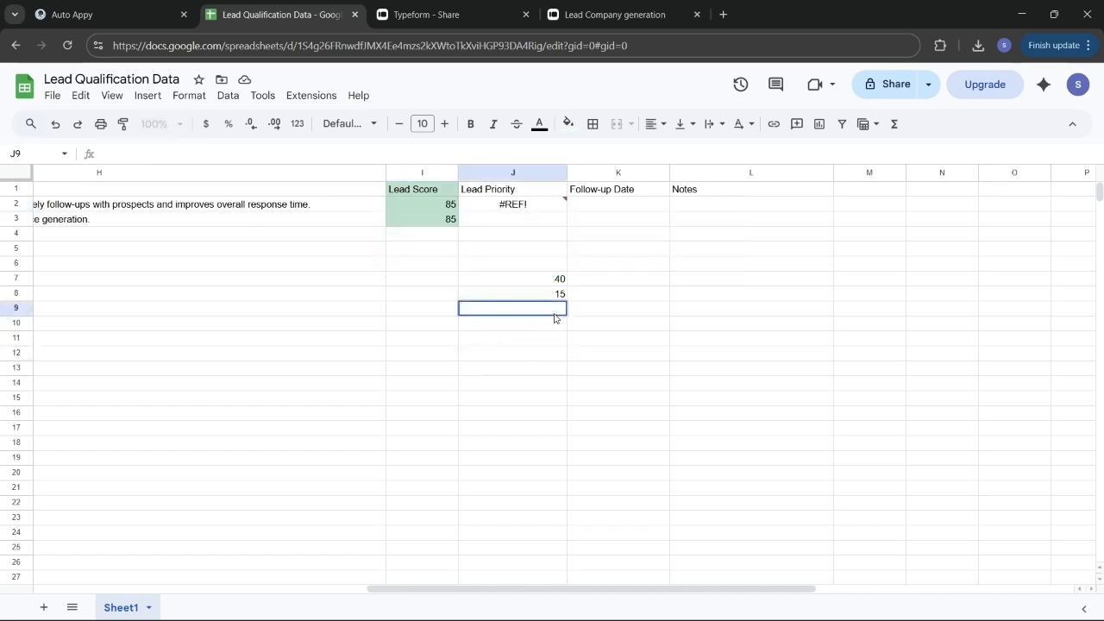
pyautogui.write('30')
pyautogui.click(455, 369)
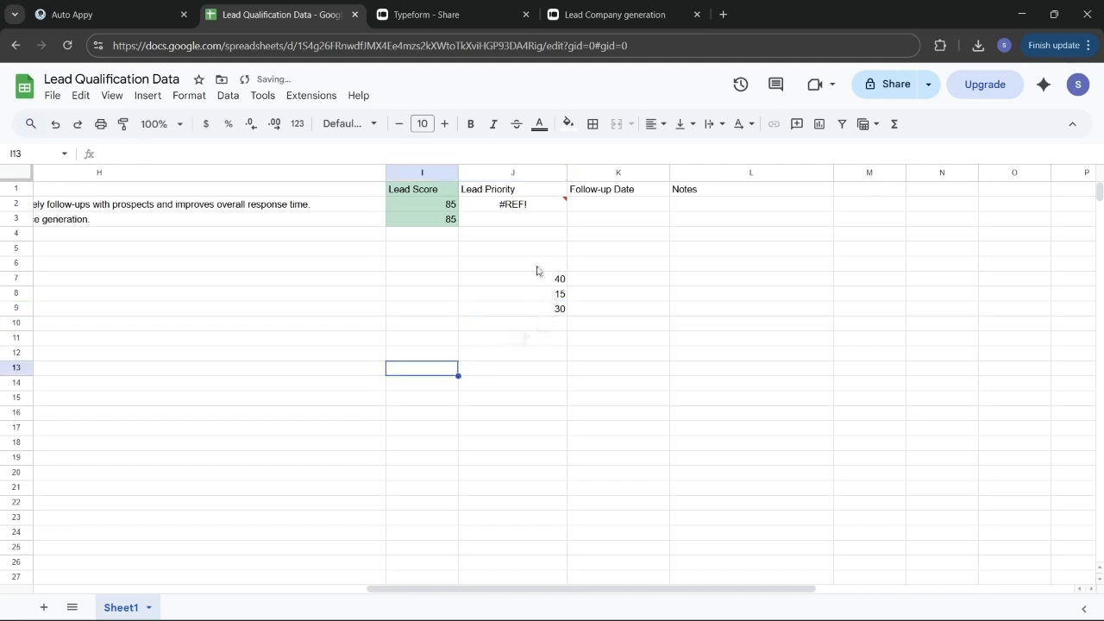
# Label I7:I9 'High', 'Immediate', 'Servuce' and enter the 85 total in J10
pyautogui.click(419, 278)
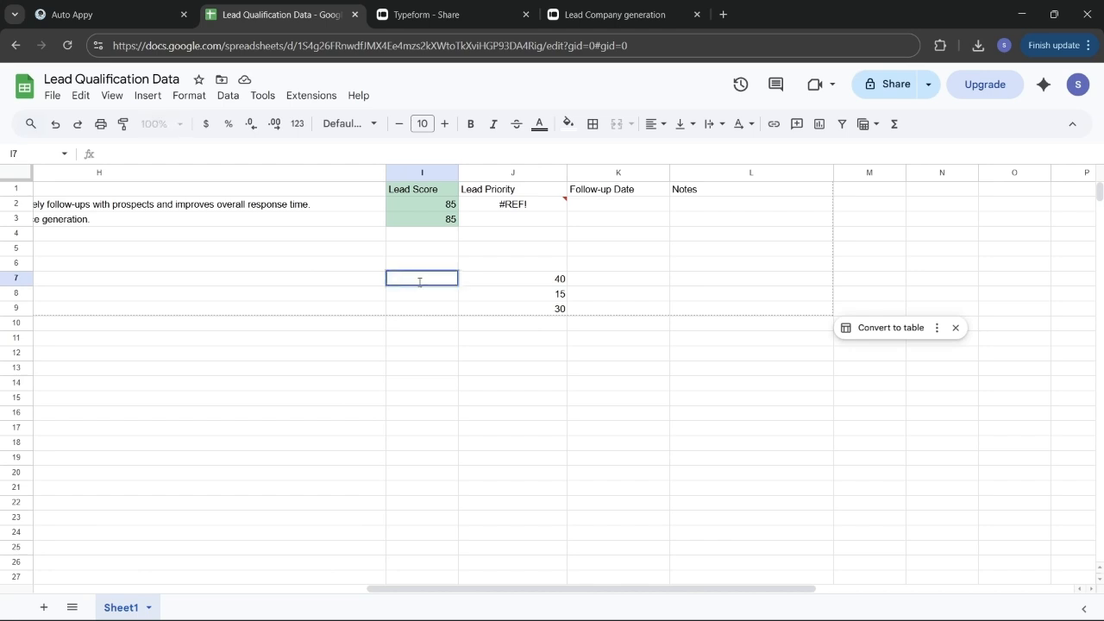
pyautogui.write('High')
pyautogui.press('Return')
pyautogui.doubleClick(421, 298)
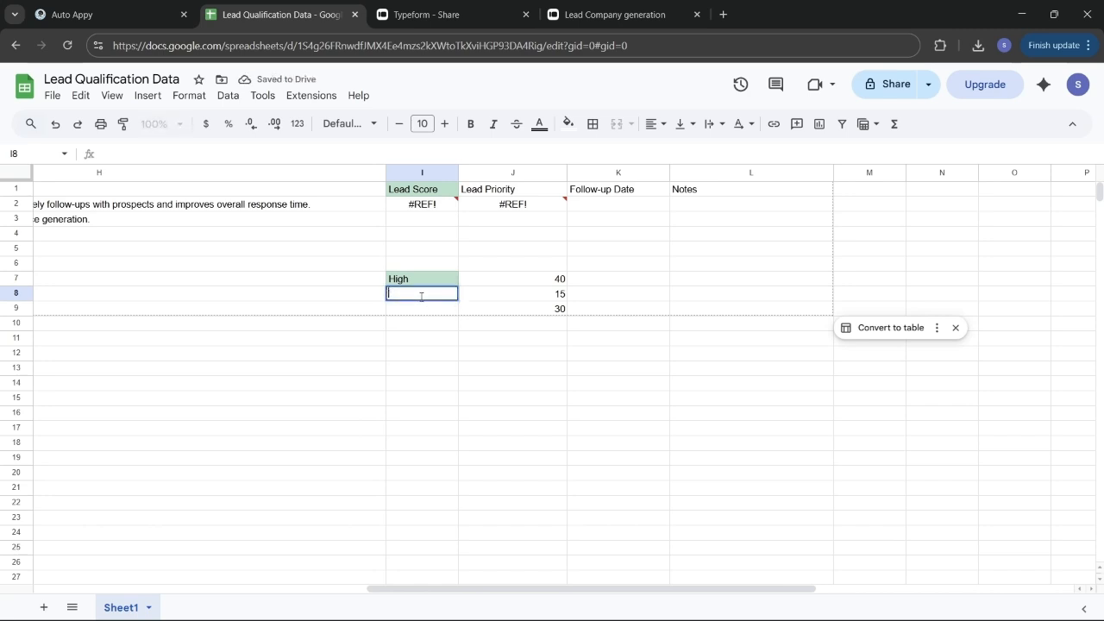
pyautogui.write('Immediate')
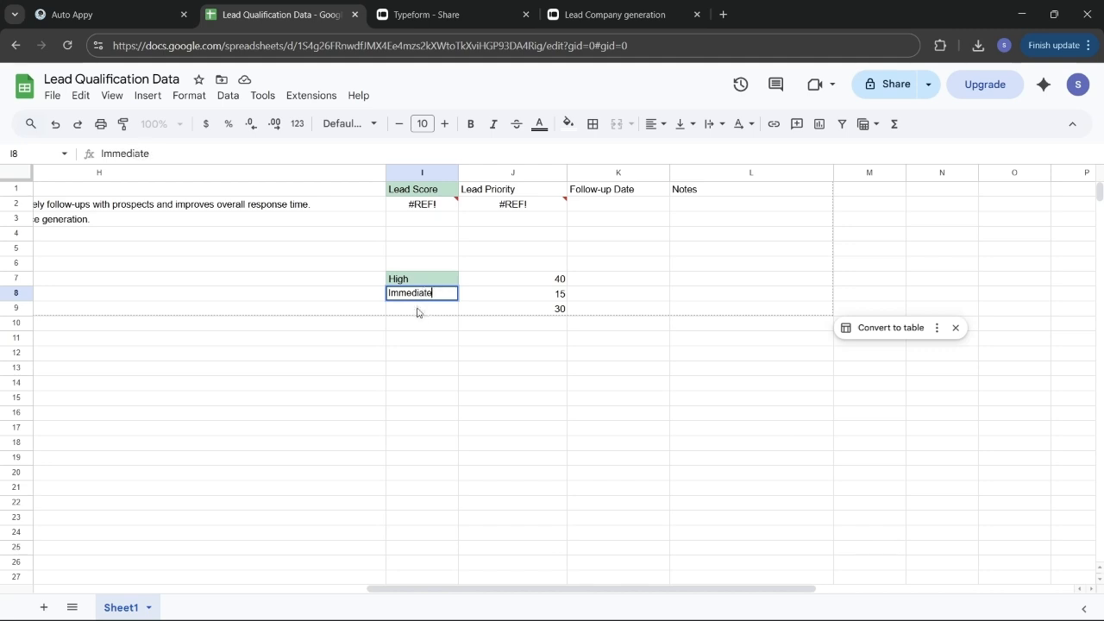
pyautogui.click(417, 310)
pyautogui.write('Ser')
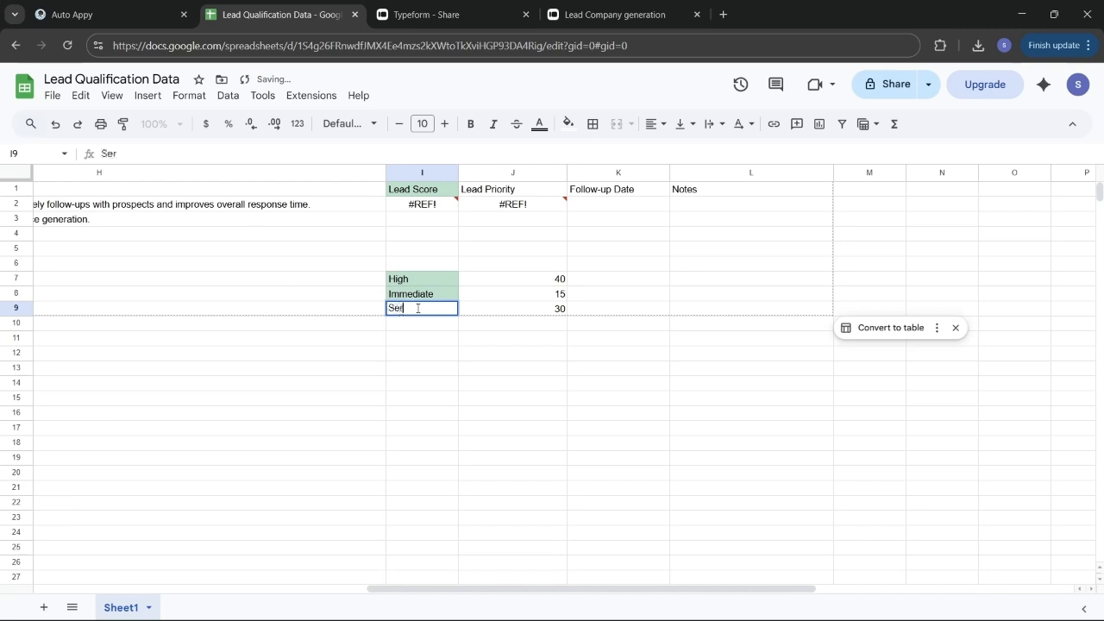
pyautogui.write('vuce')
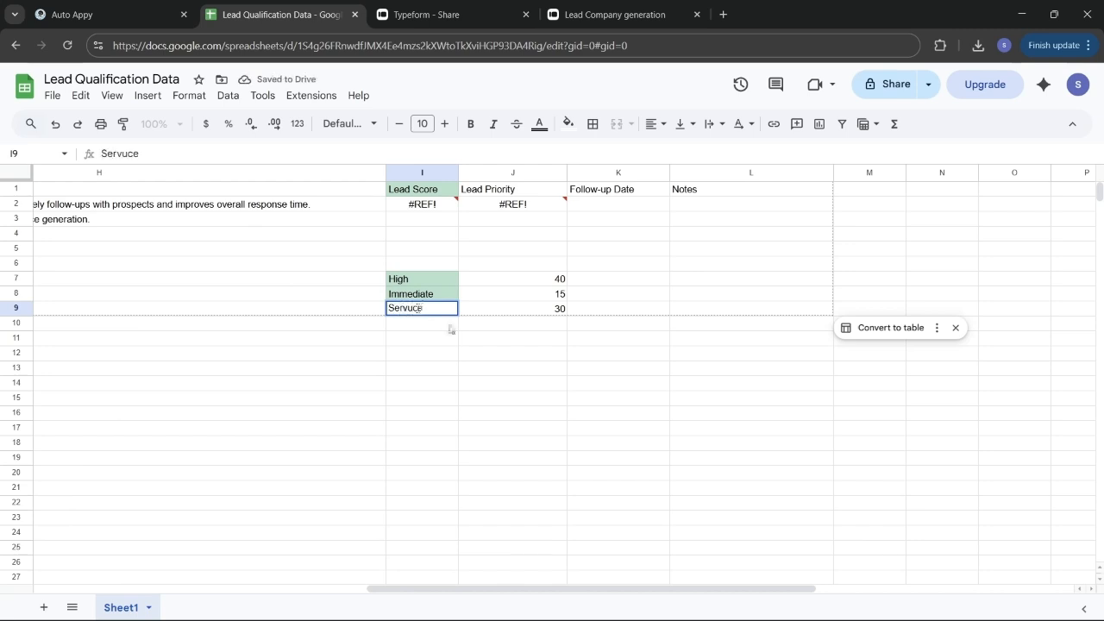
pyautogui.click(477, 342)
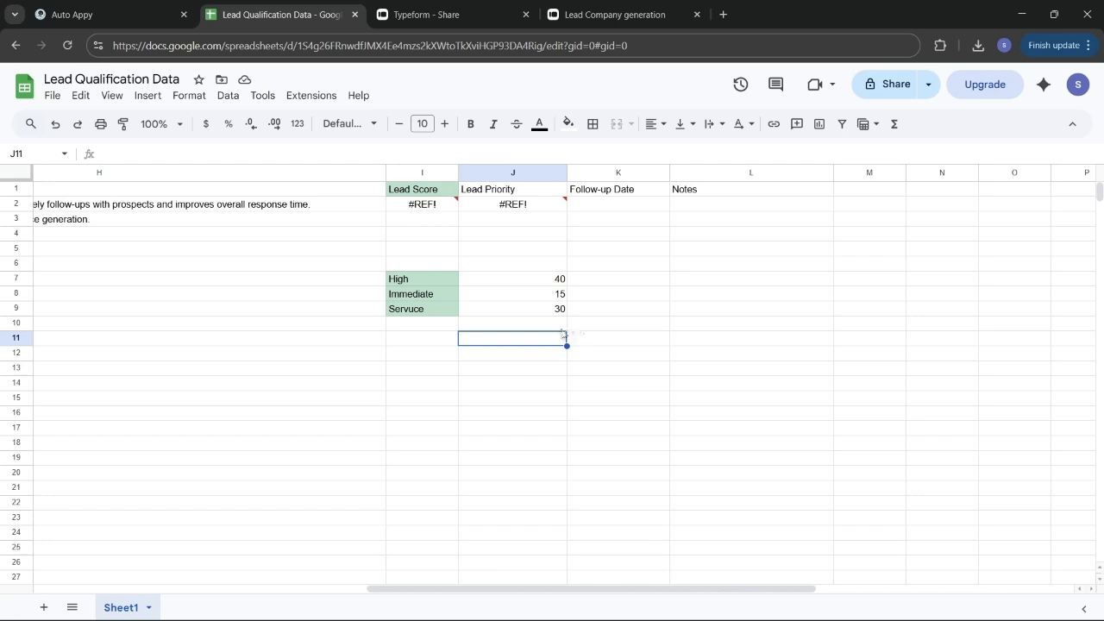
pyautogui.click(557, 325)
pyautogui.doubleClick(558, 324)
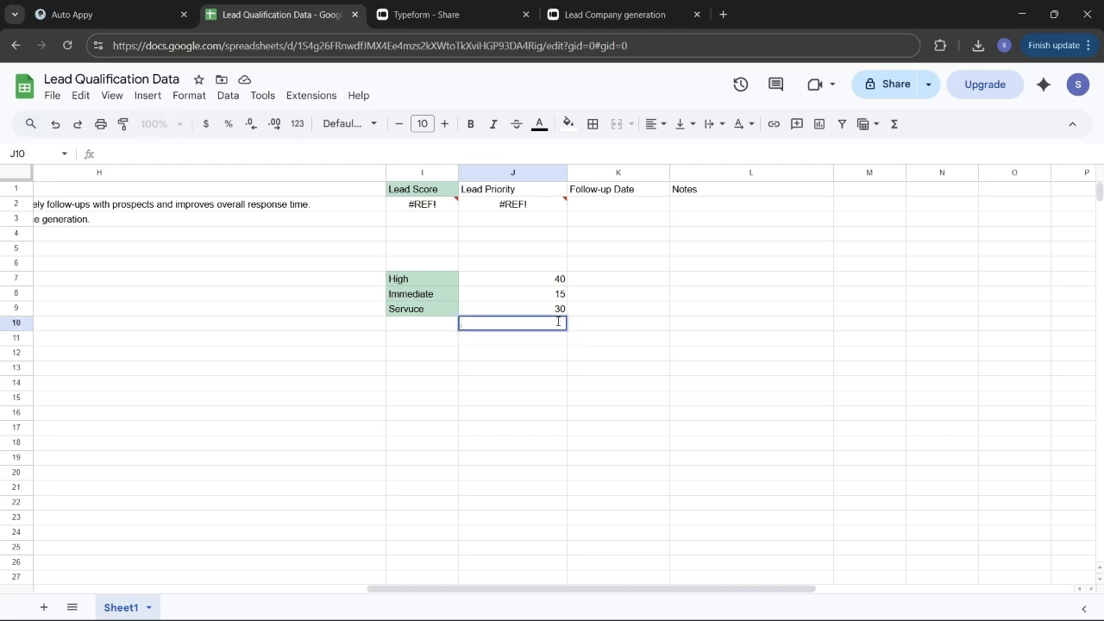
pyautogui.write('85')
pyautogui.click(547, 402)
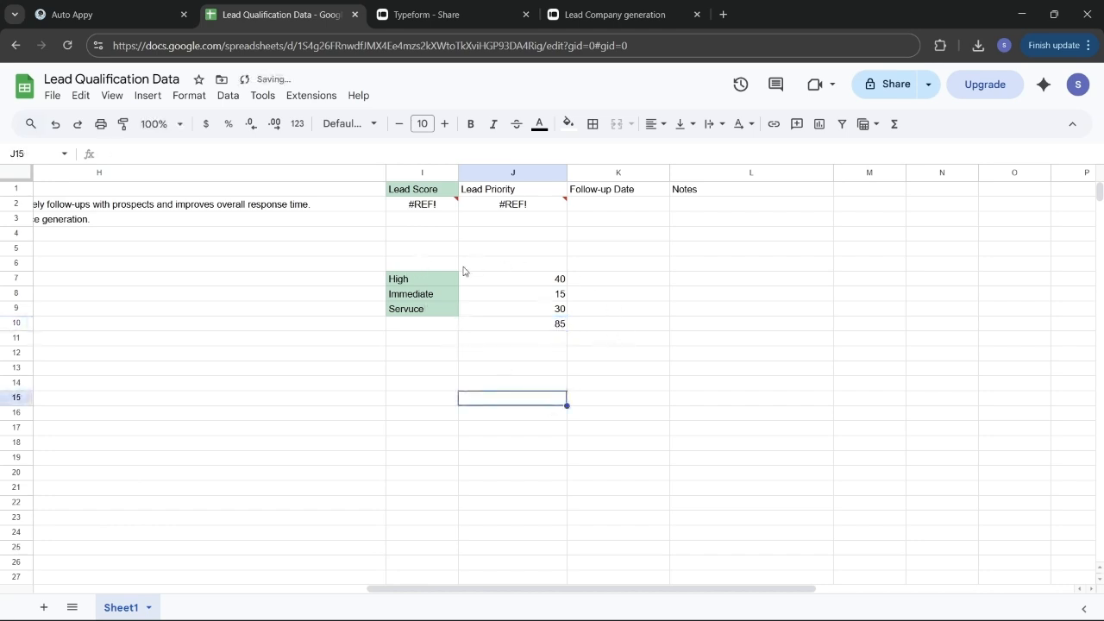
# Select the score block I7:J10 and copy it for moving
pyautogui.click(401, 283)
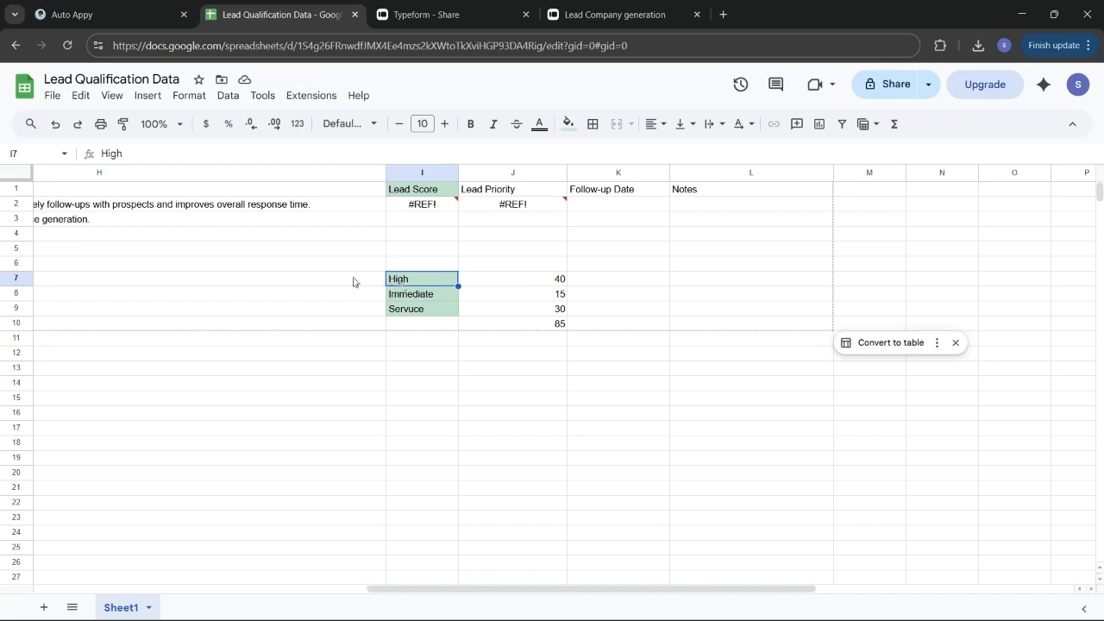
pyautogui.click(433, 390)
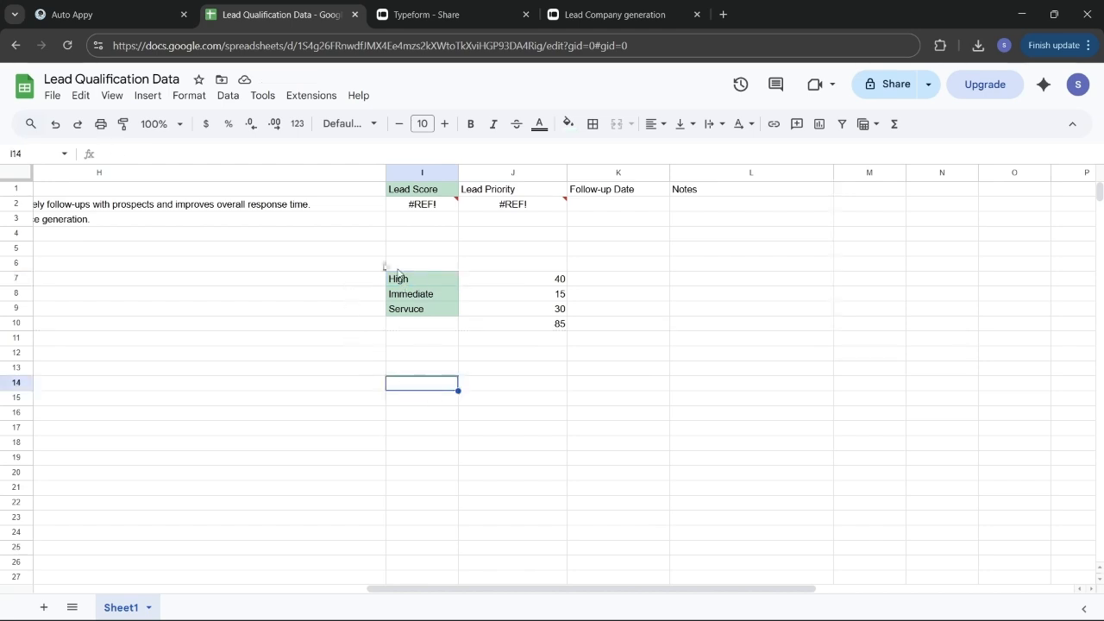
pyautogui.moveTo(382, 268); pyautogui.dragTo(560, 328)
pyautogui.click(561, 327)
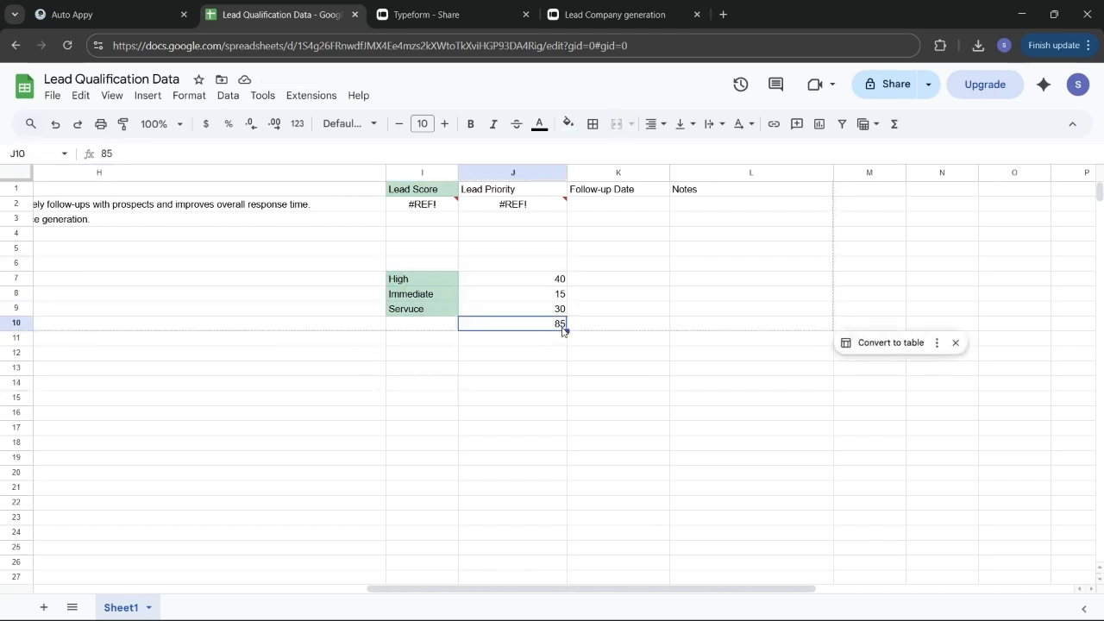
pyautogui.click(419, 281)
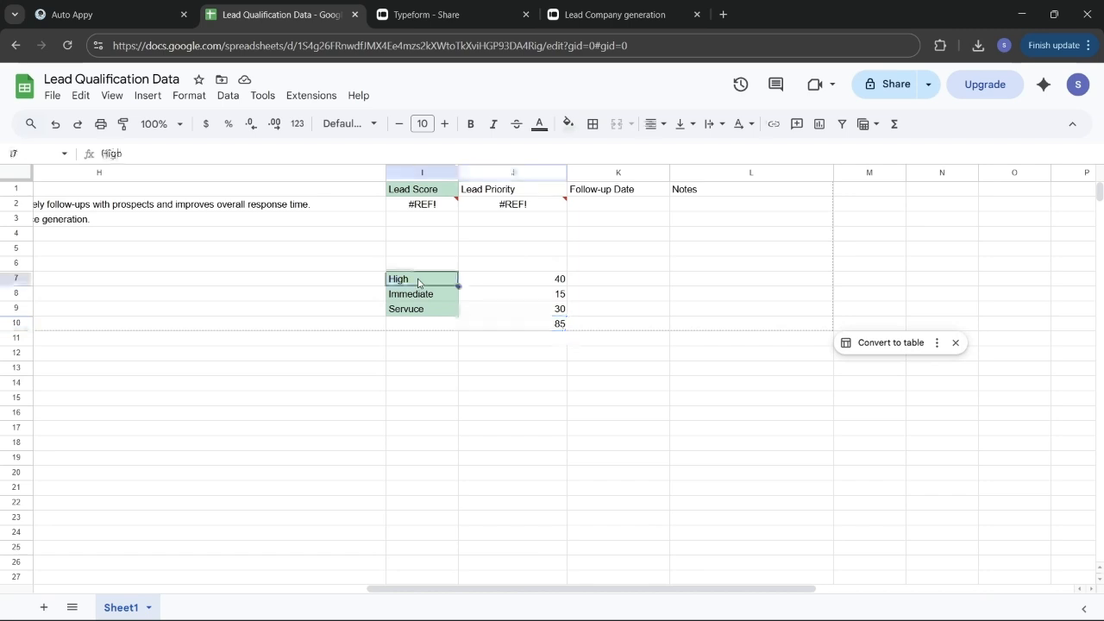
pyautogui.keyDown('shift'); pyautogui.click(552, 284); pyautogui.keyUp('shift')
pyautogui.keyDown('shift'); pyautogui.click(552, 300); pyautogui.keyUp('shift')
pyautogui.keyDown('shift'); pyautogui.click(557, 310); pyautogui.keyUp('shift')
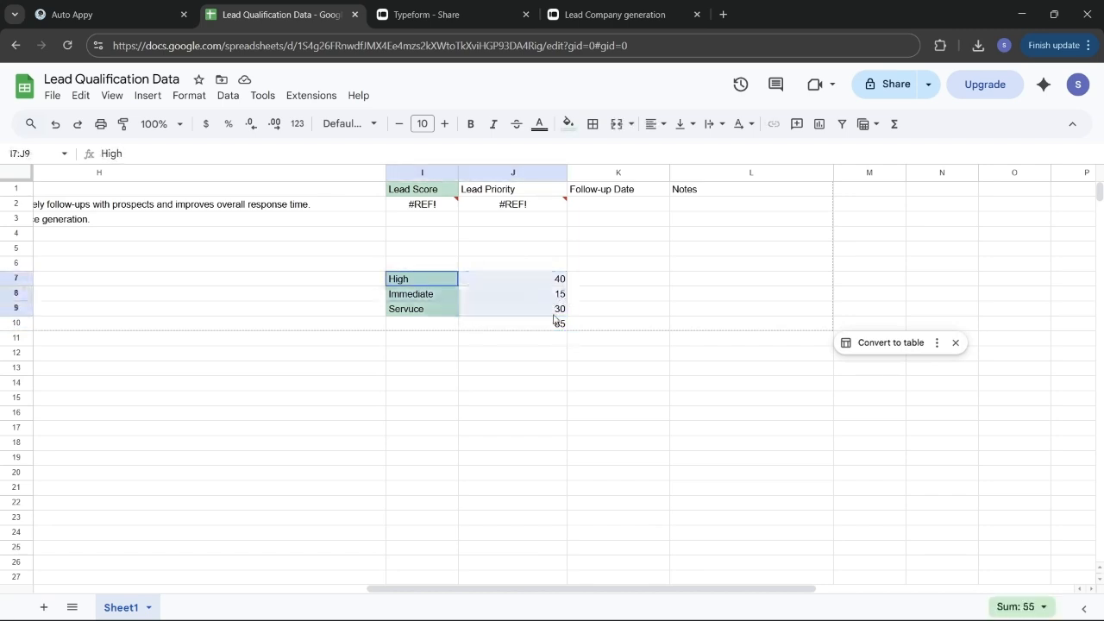
pyautogui.keyDown('shift'); pyautogui.click(559, 325); pyautogui.keyUp('shift')
pyautogui.hotkey('ctrl', 'c')
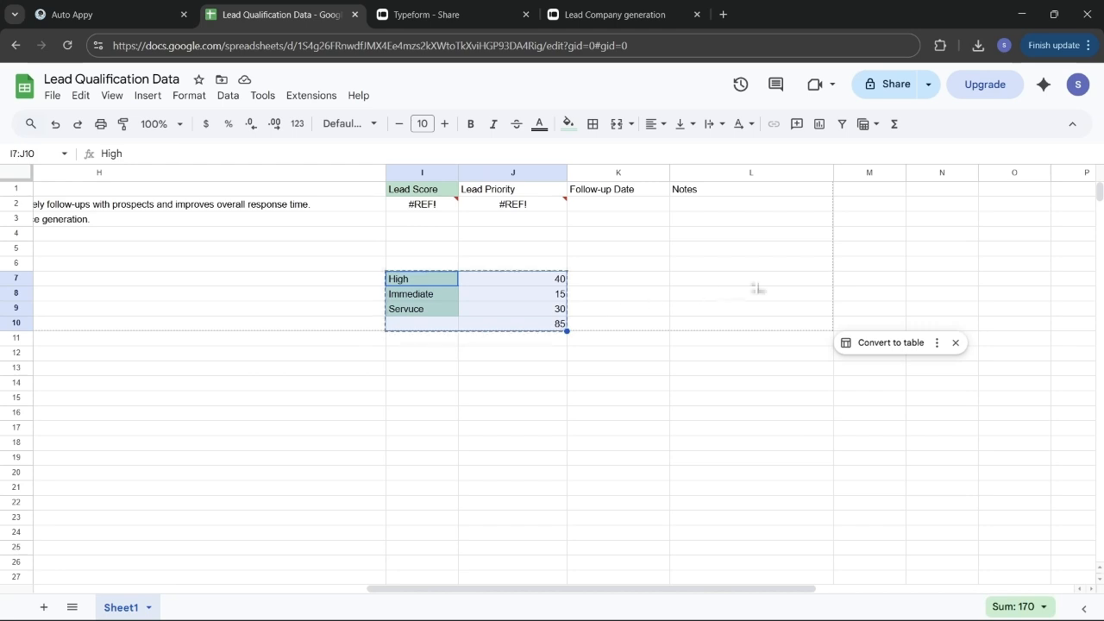
# Paste the score block at M5 so it occupies M5:N8
pyautogui.click(882, 253)
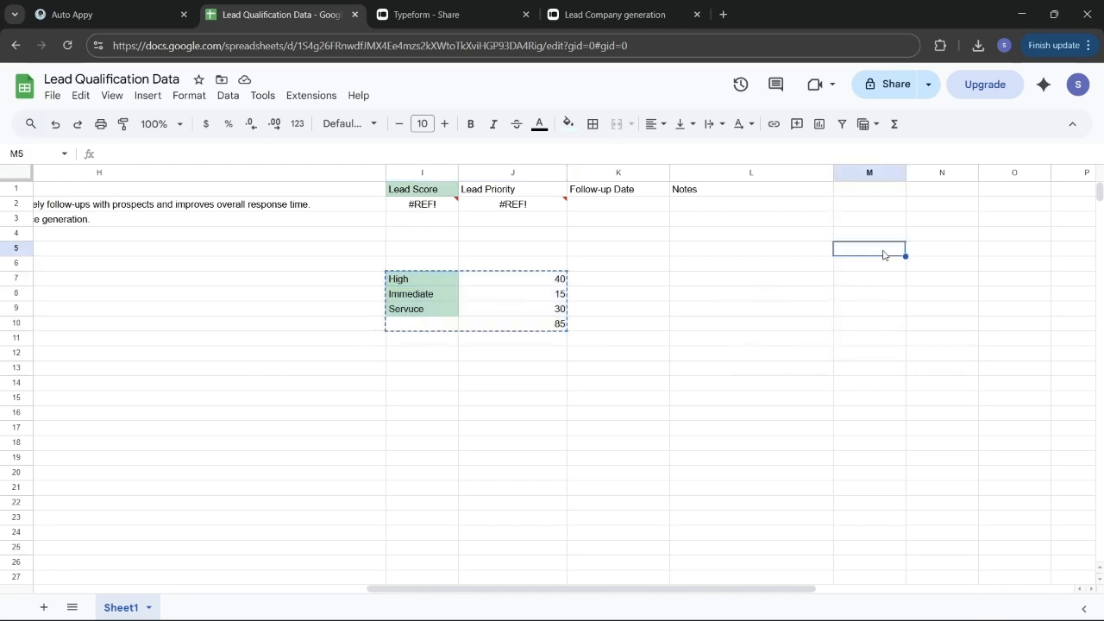
pyautogui.keyDown('shift'); pyautogui.click(960, 253); pyautogui.keyUp('shift')
pyautogui.moveTo(1009, 252); pyautogui.dragTo(1015, 303)
pyautogui.hotkey('ctrl', 'v')
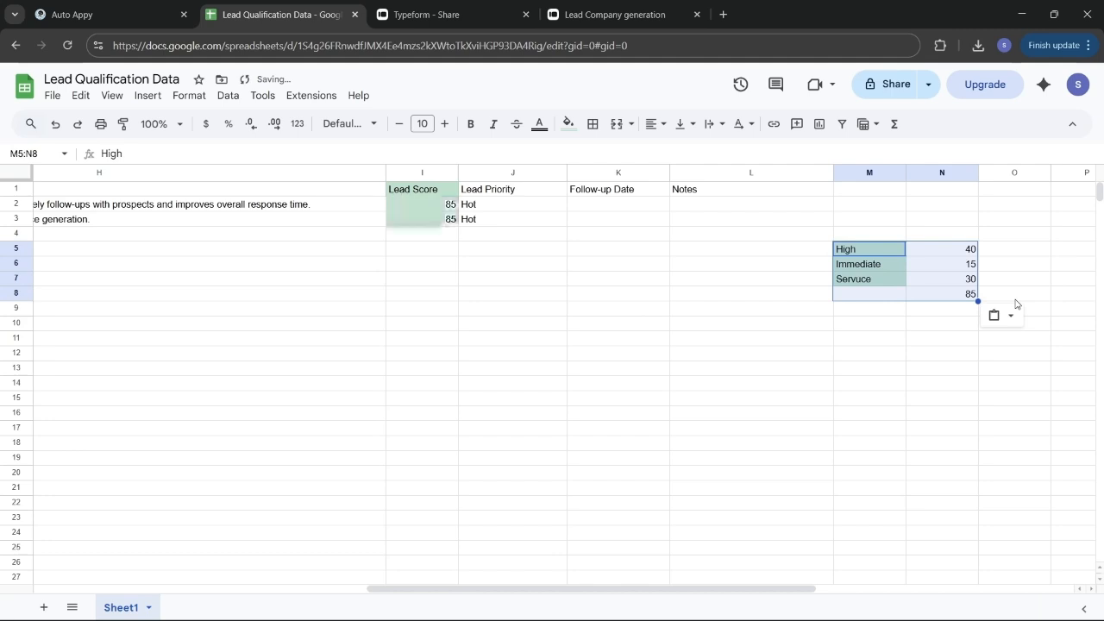
pyautogui.click(564, 280)
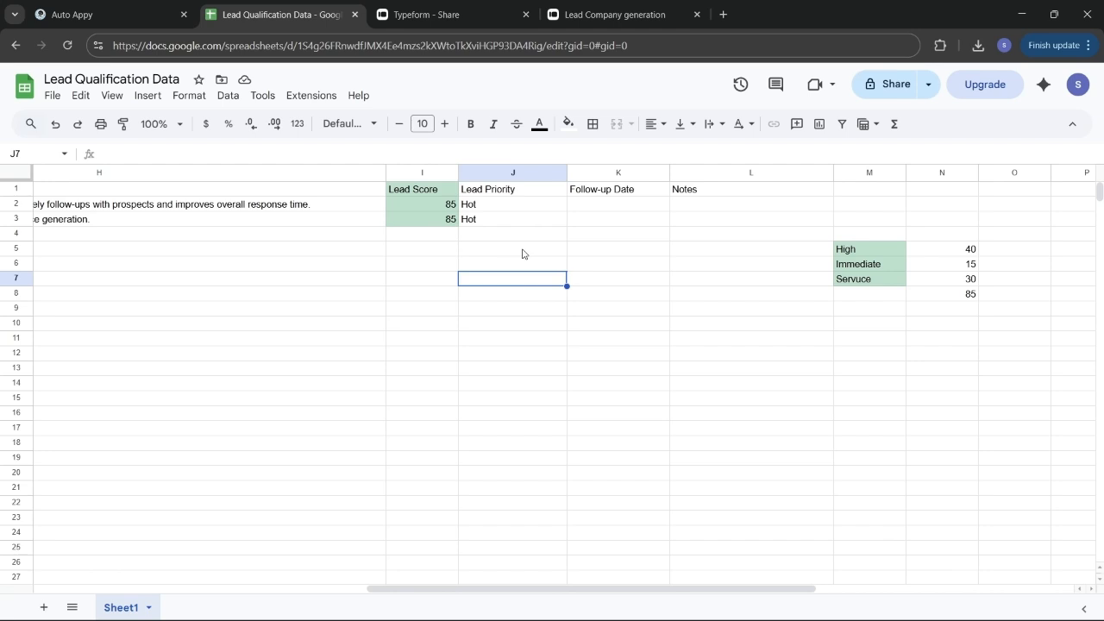
pyautogui.hscroll(-3, 646, 207)
# Inspect the J2 Lead Priority formula against the reference table, then return to the sheet
pyautogui.click(644, 207)
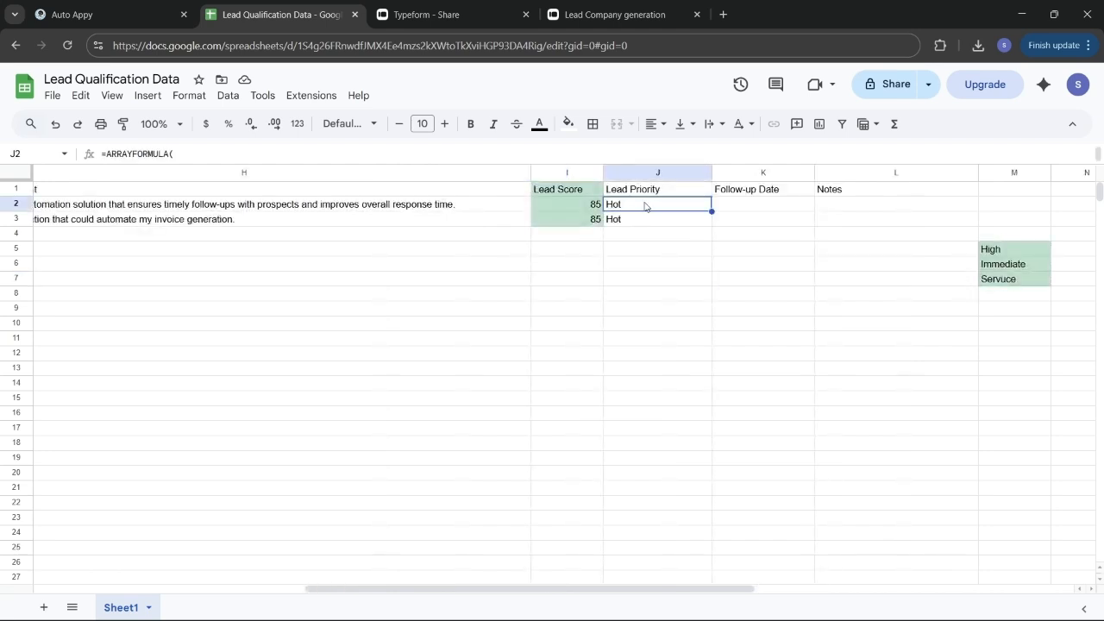
pyautogui.doubleClick(643, 207)
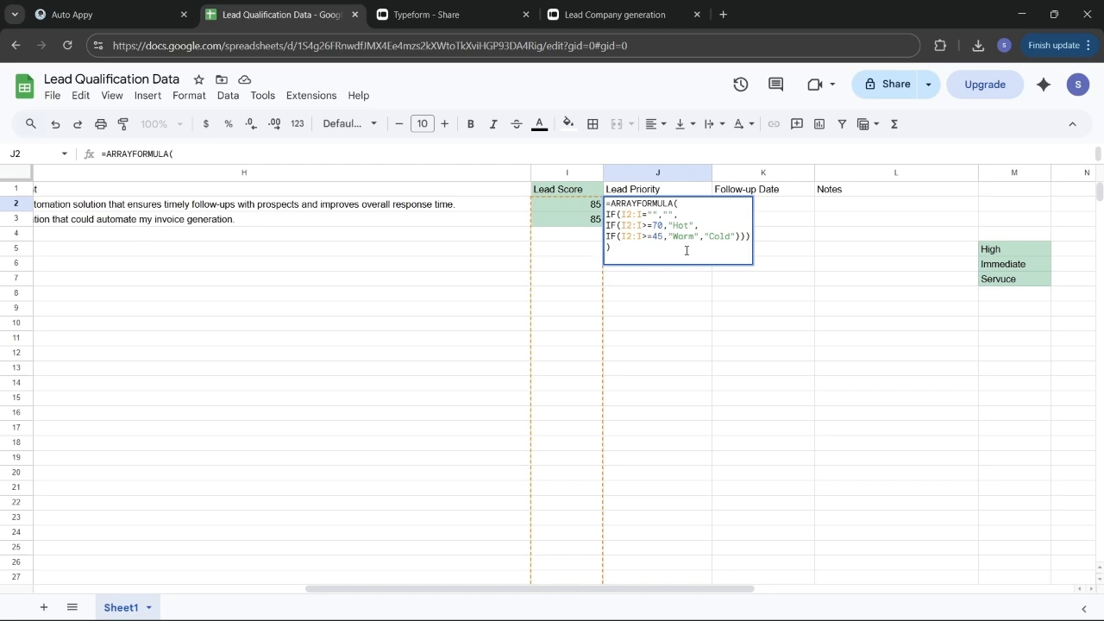
pyautogui.click(697, 333)
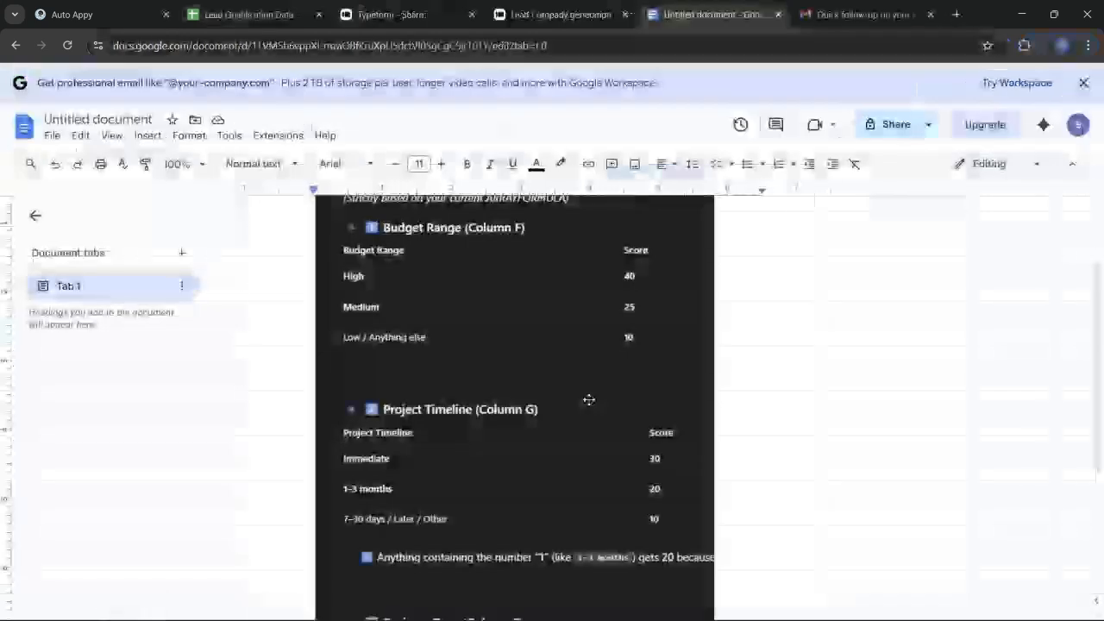
pyautogui.scroll(2, 587, 399)
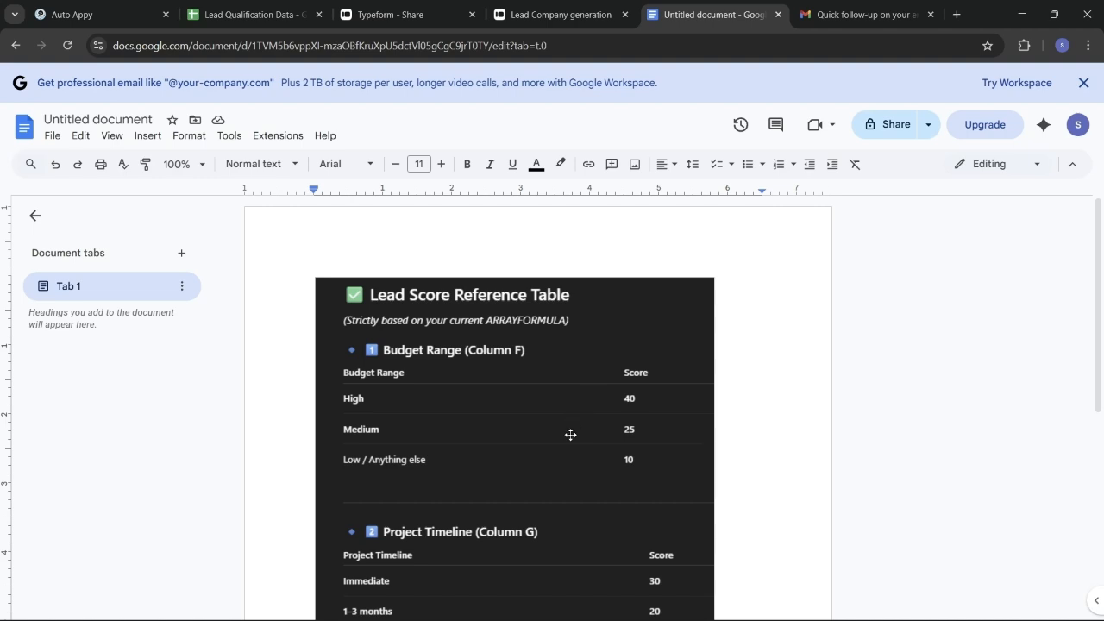
pyautogui.scroll(-2, 567, 486)
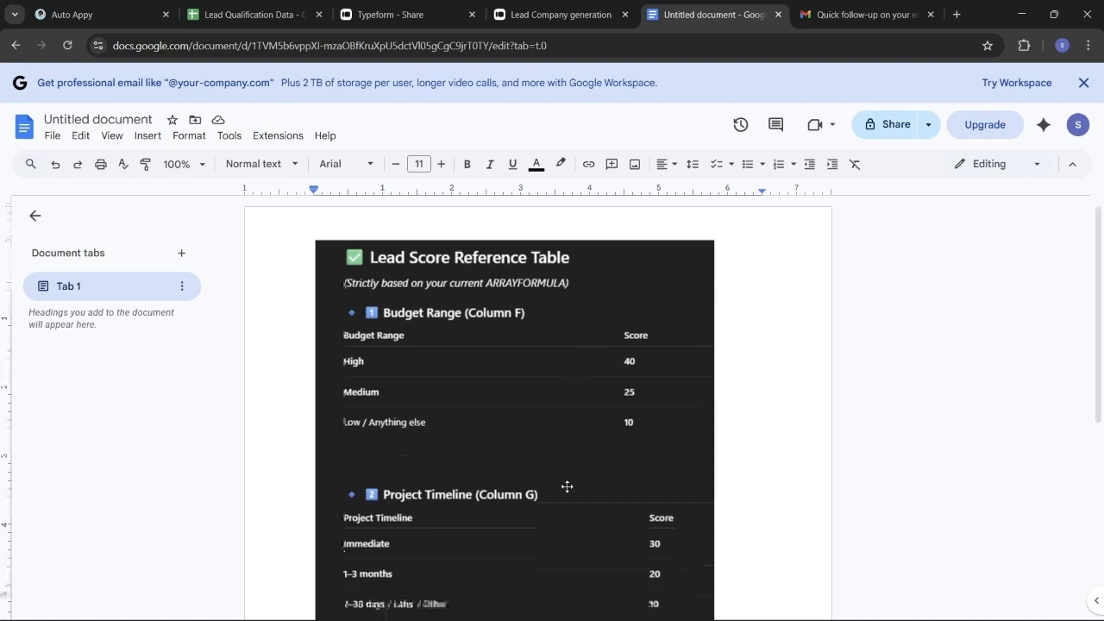
pyautogui.click(246, 12)
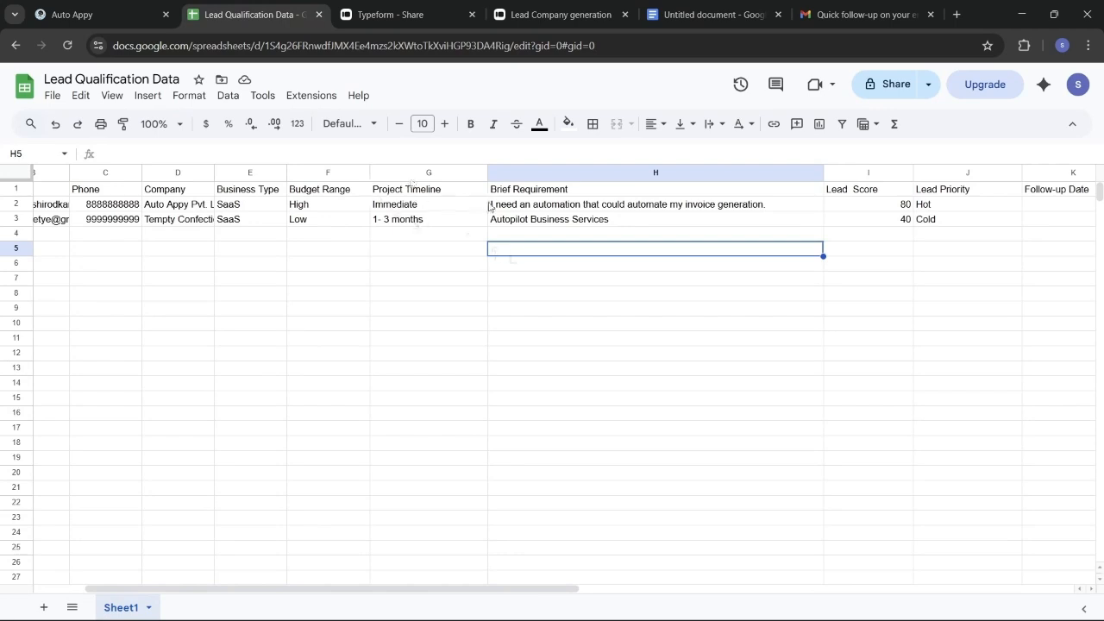
# Inspect the I2 Lead Score formula, then switch back to the Auto Appy workflow
pyautogui.doubleClick(865, 210)
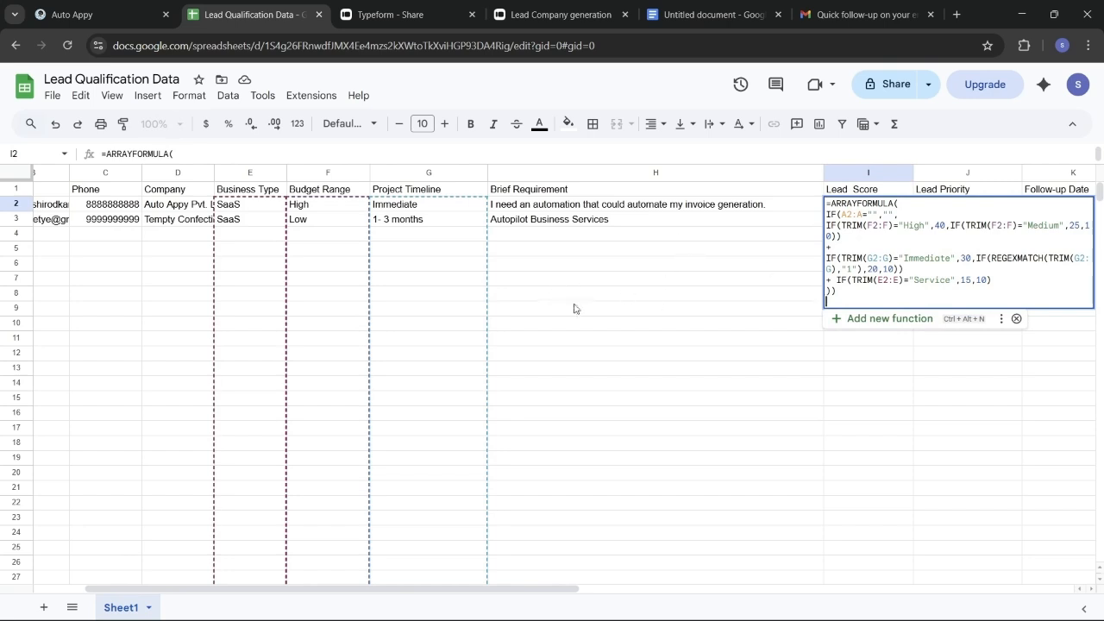
pyautogui.hotkey('ctrl', 'shift', 'Tab')
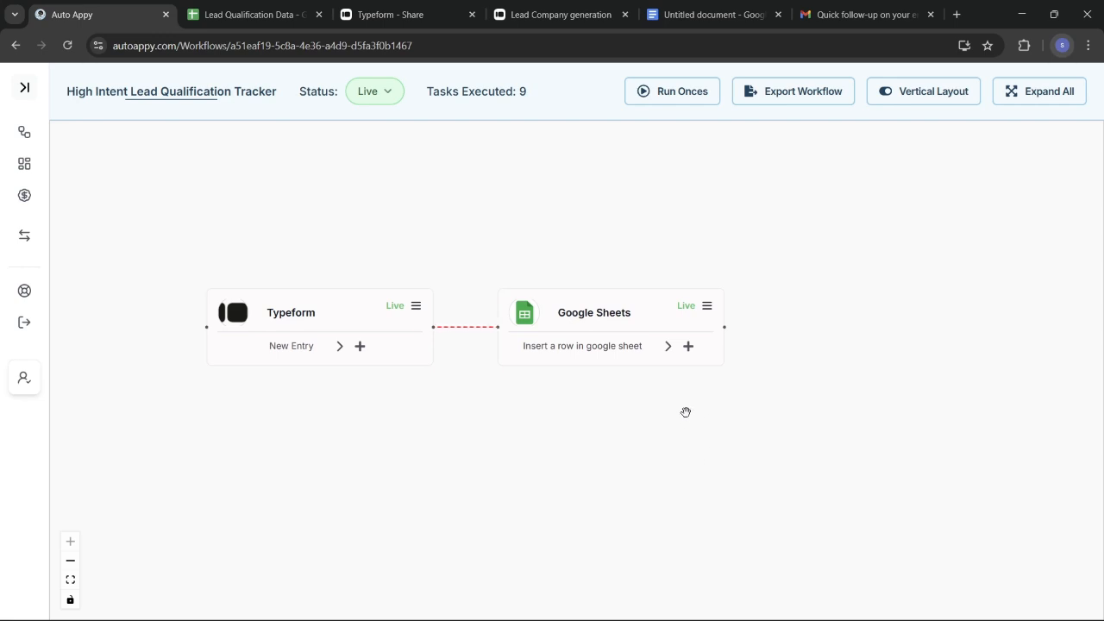
# Add a Gmail Send Email (V2) node after the Google Sheets step and confirm it
pyautogui.click(688, 346)
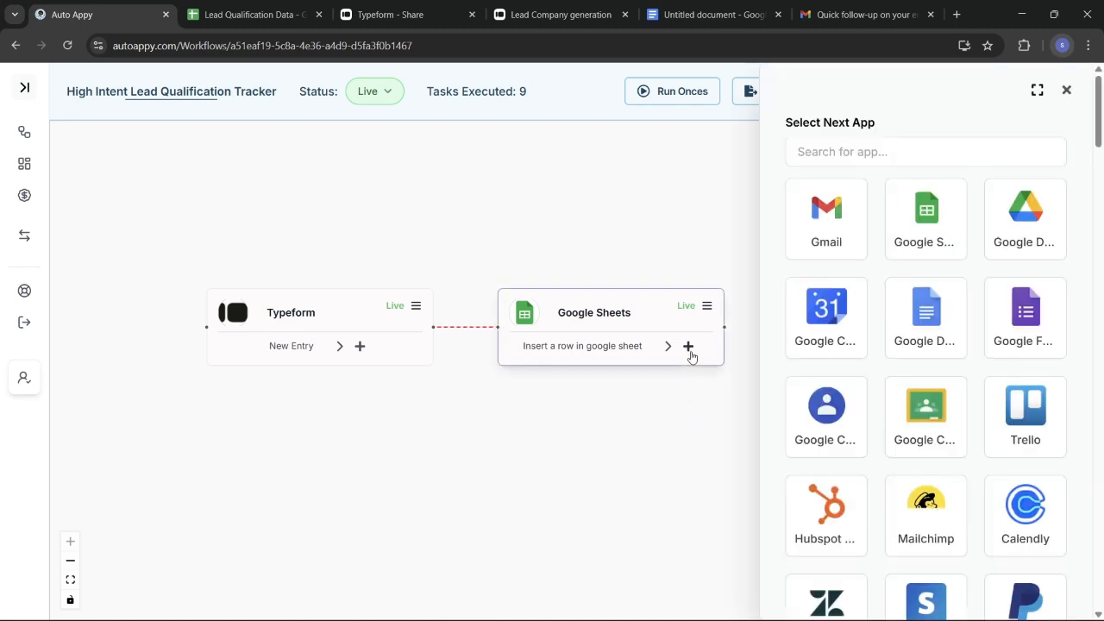
pyautogui.click(837, 239)
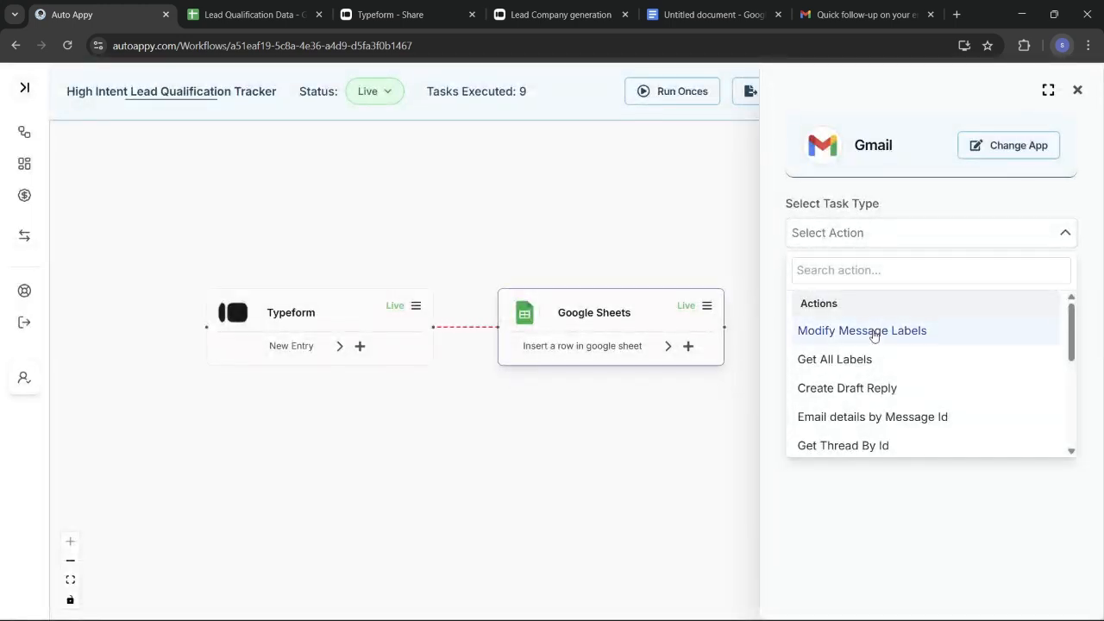
pyautogui.scroll(-5, 873, 335)
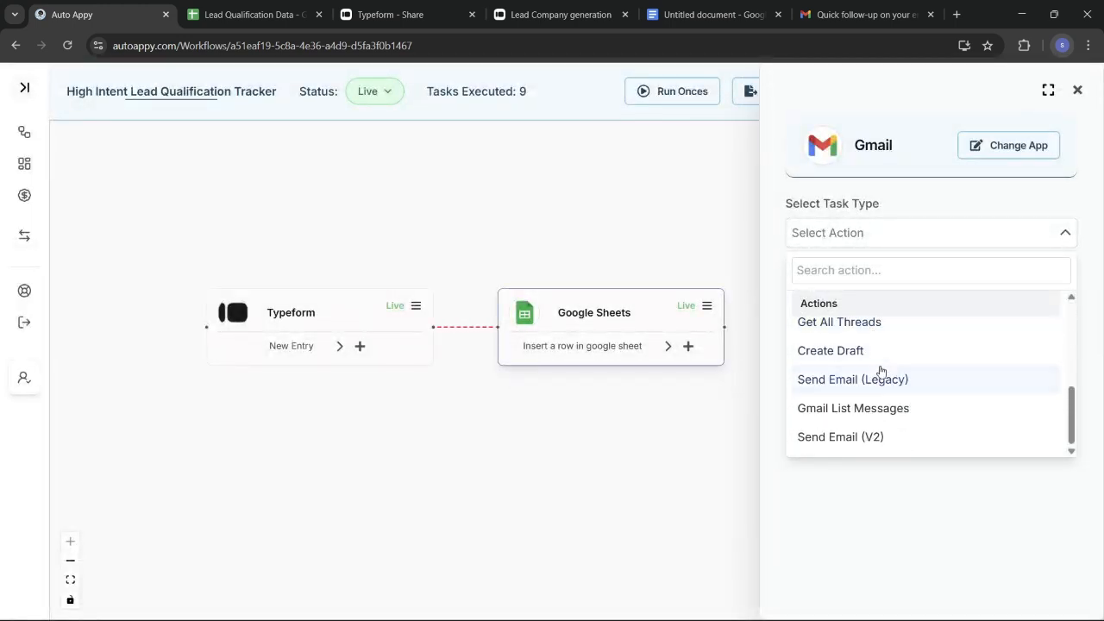
pyautogui.click(878, 438)
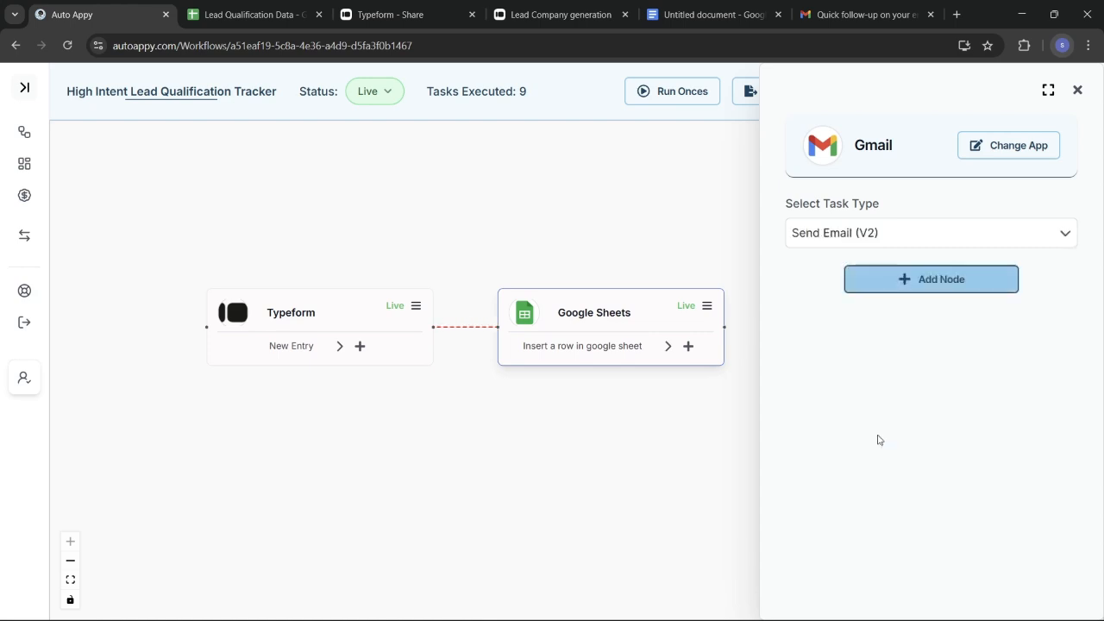
pyautogui.click(908, 285)
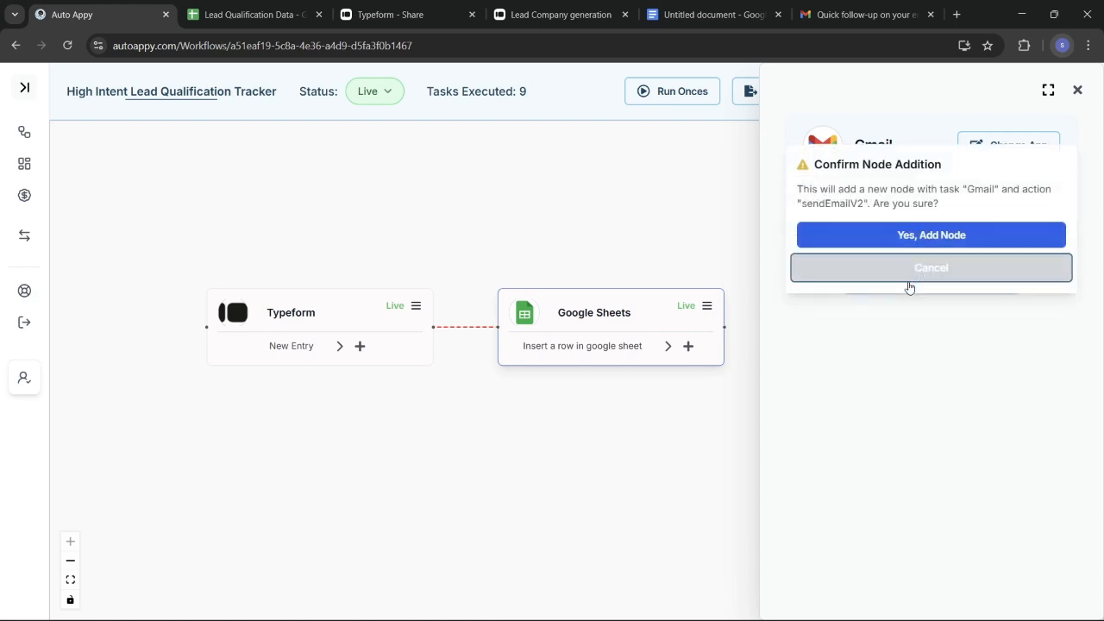
pyautogui.click(899, 234)
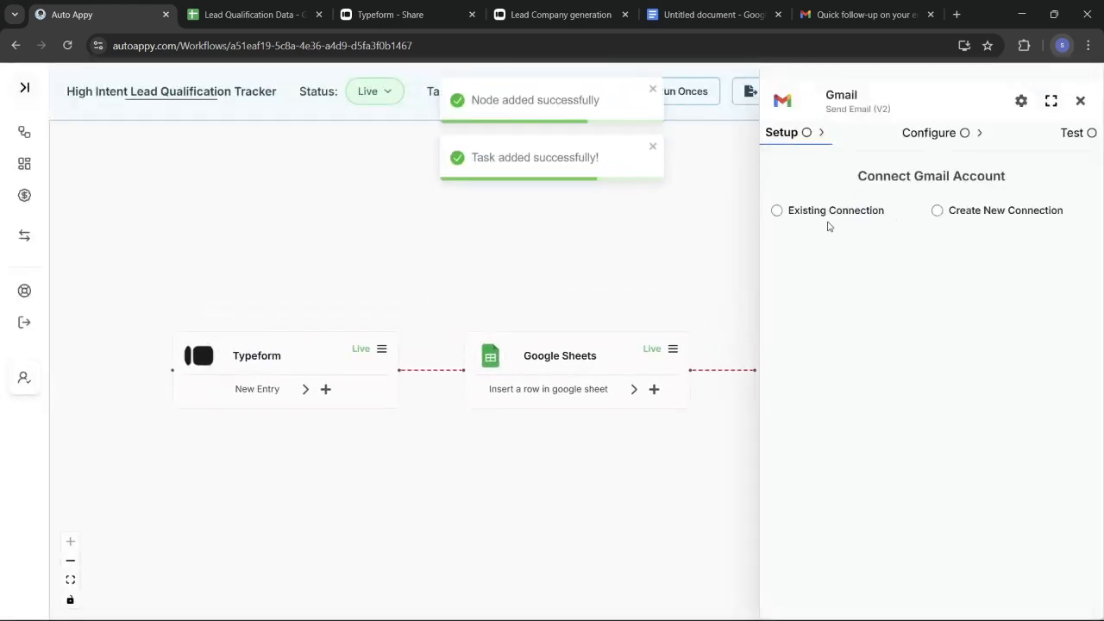
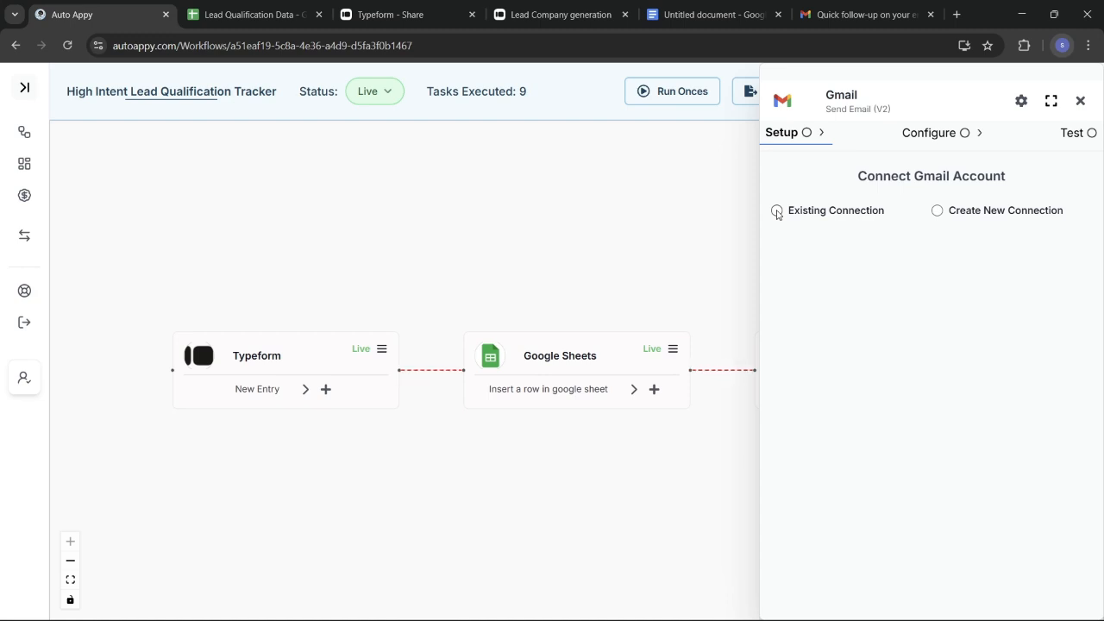
# Link the Gmail send-email step to the saved Gmail #4 connection and save it
pyautogui.click(777, 211)
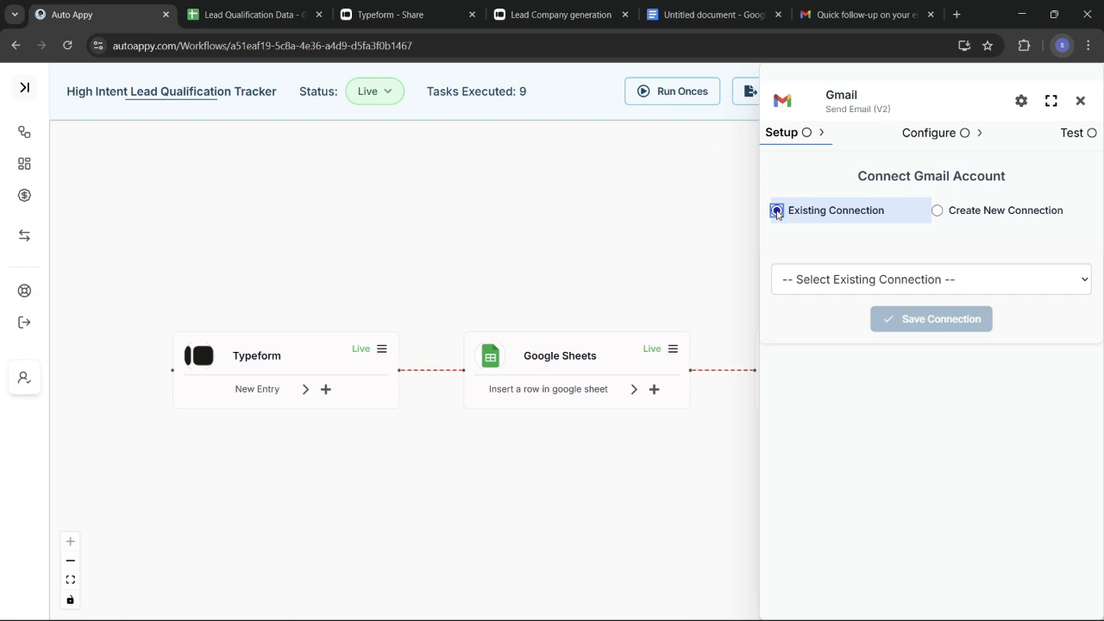
pyautogui.click(836, 281)
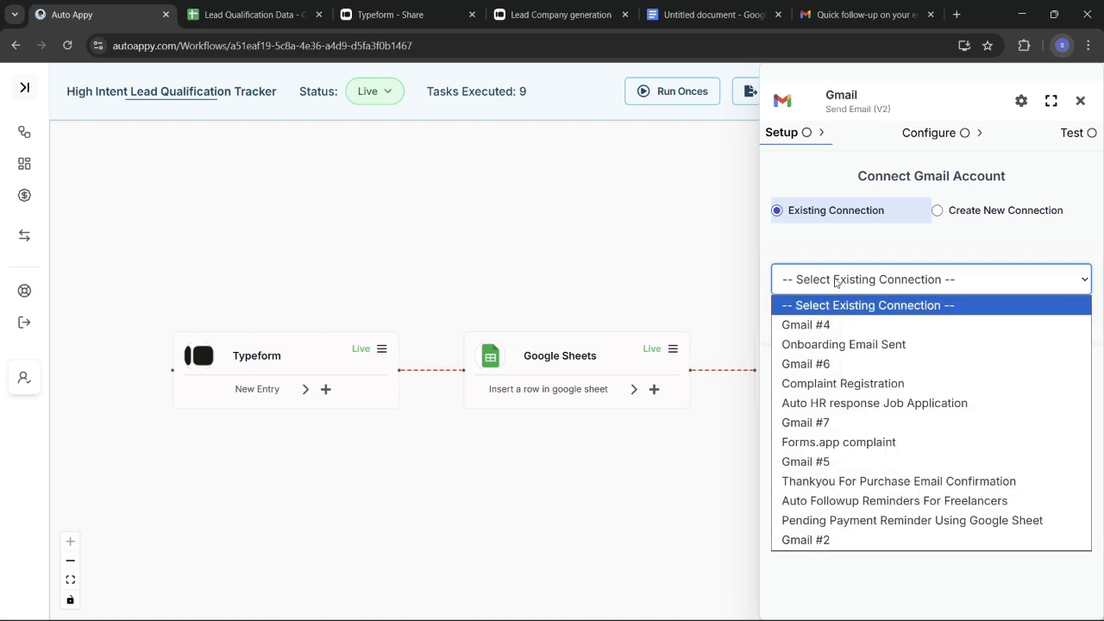
pyautogui.click(828, 328)
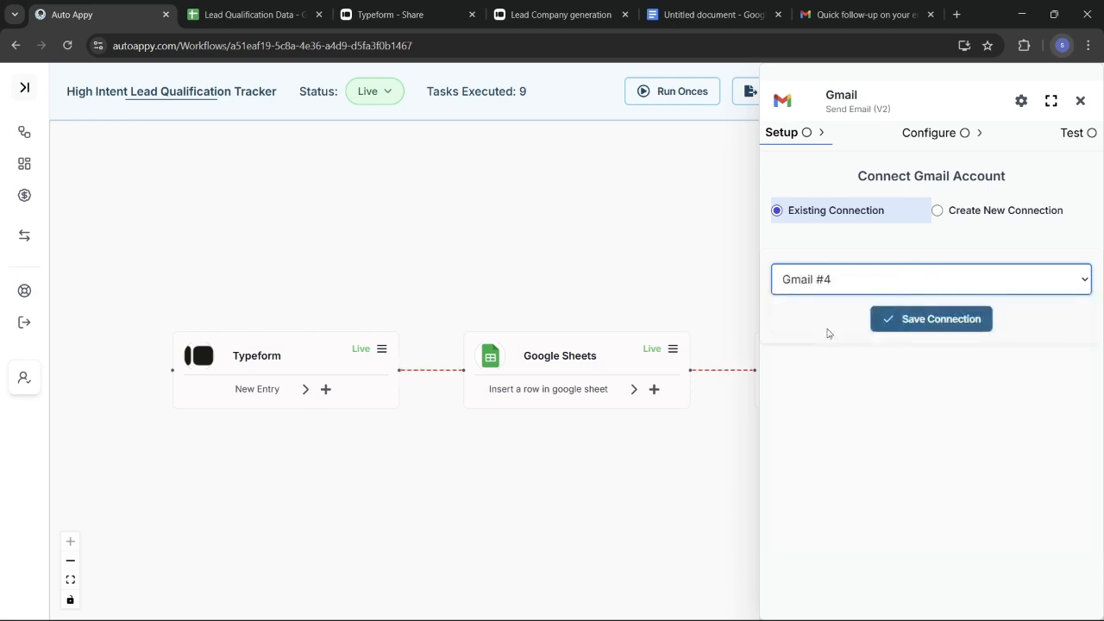
pyautogui.click(913, 321)
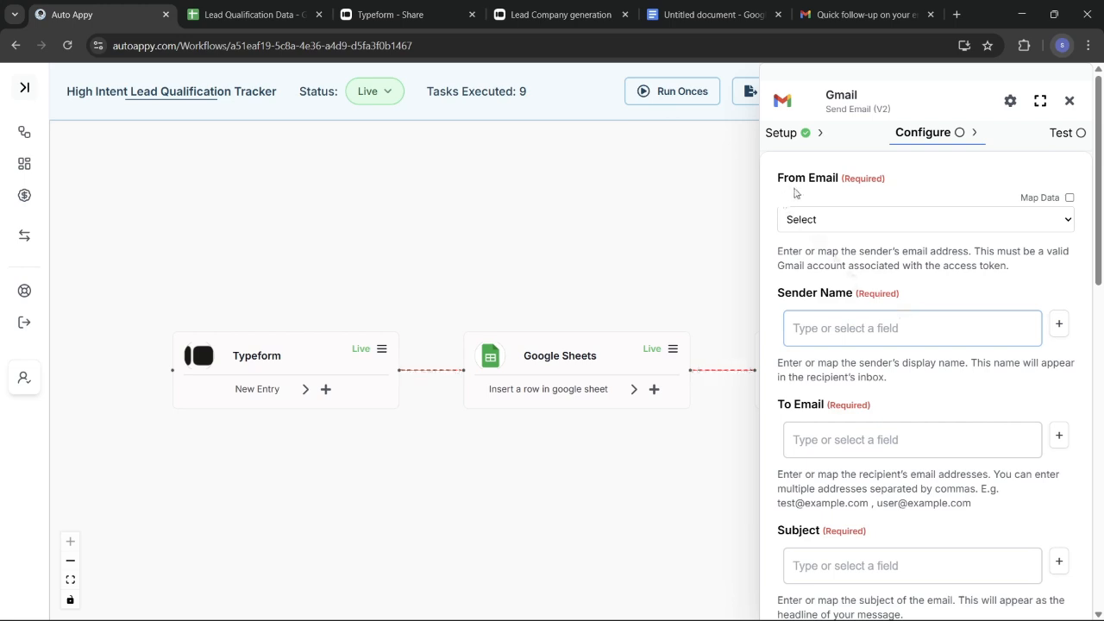
# Choose the connected Gmail address as From Email and set the sender name to 'Auto Appy Friendly Reminder'
pyautogui.click(884, 220)
pyautogui.click(879, 256)
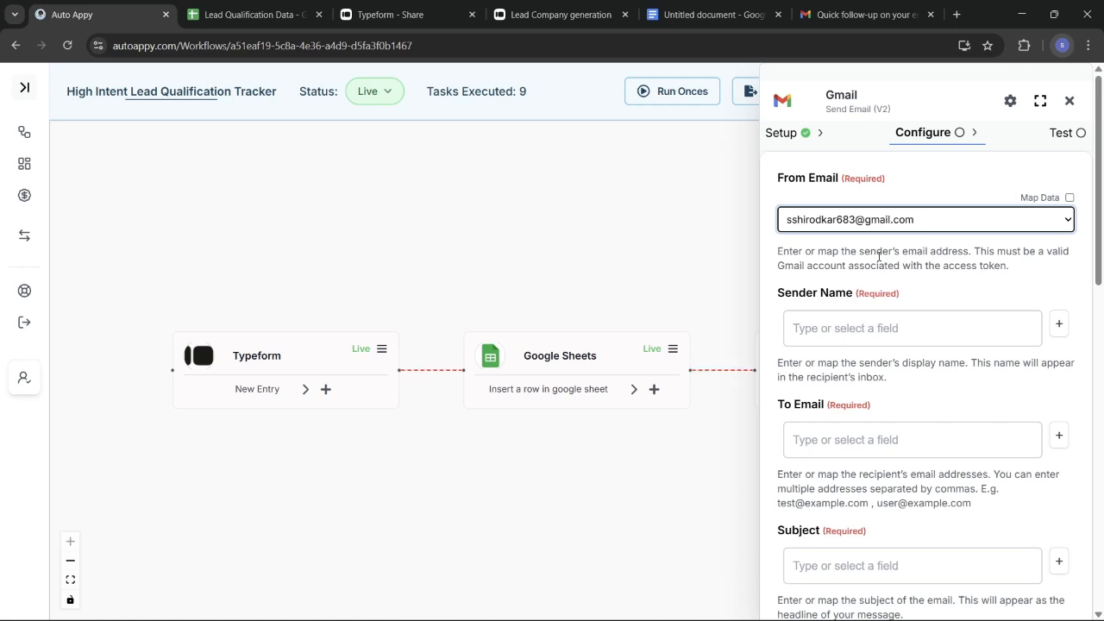
pyautogui.click(866, 327)
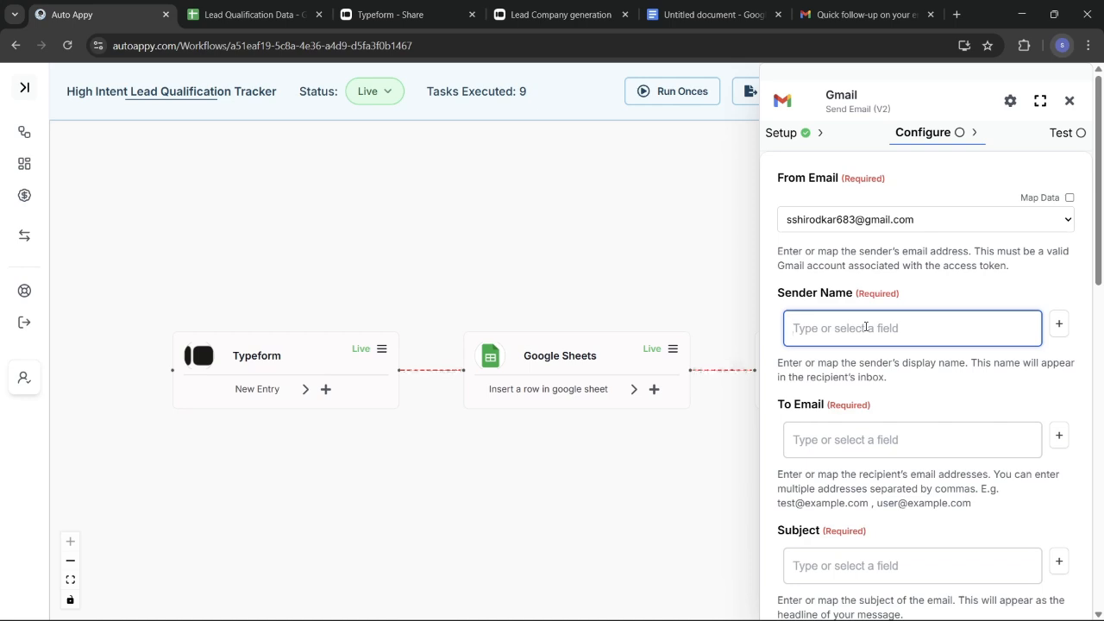
pyautogui.write('Auto Appy Friendly Reminder')
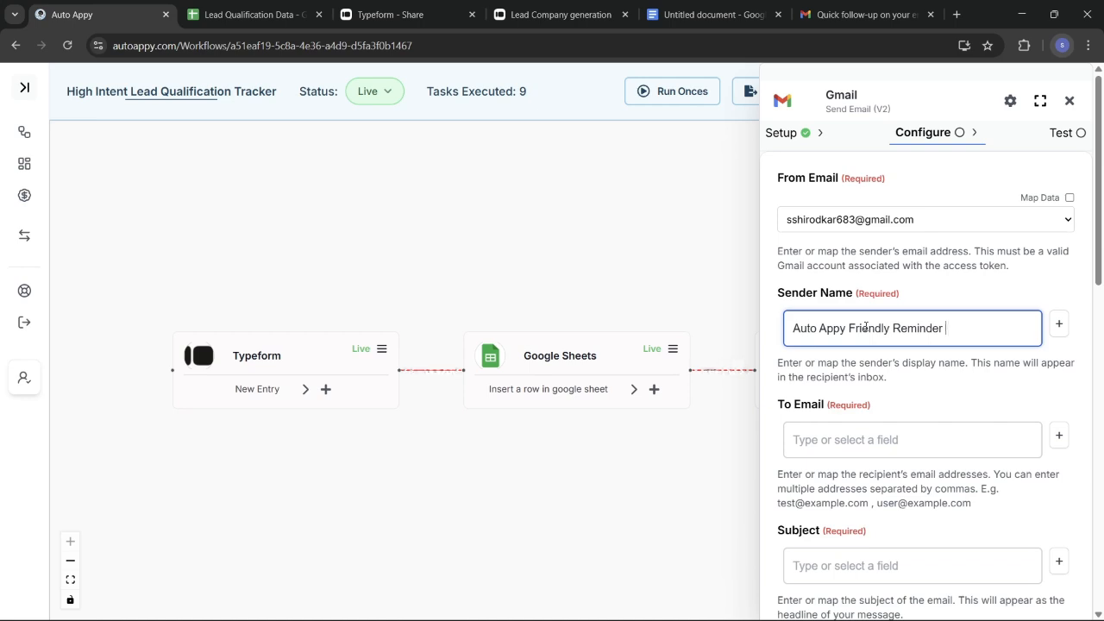
pyautogui.scroll(-1, 906, 436)
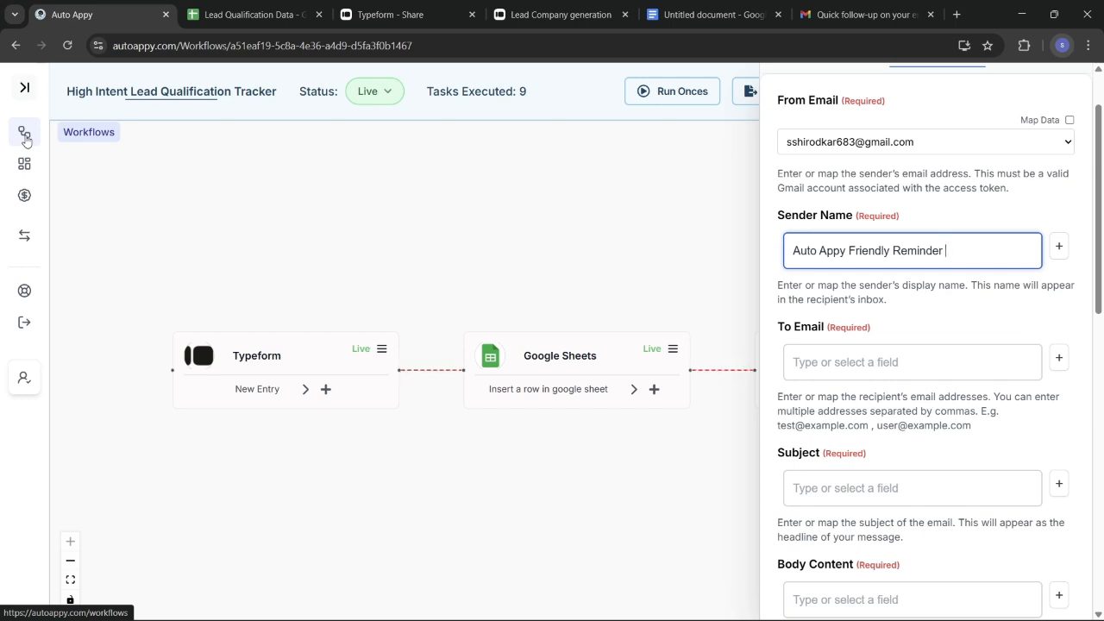
# Open field mapping for To Email and choose the Typeform trigger as the data source
pyautogui.click(853, 362)
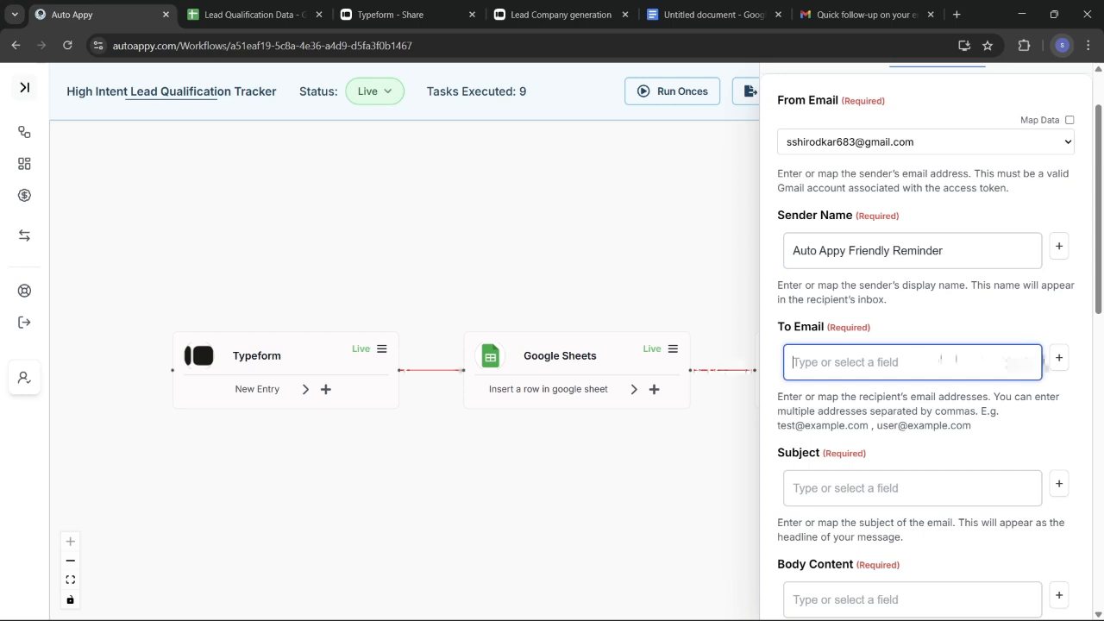
pyautogui.click(1058, 359)
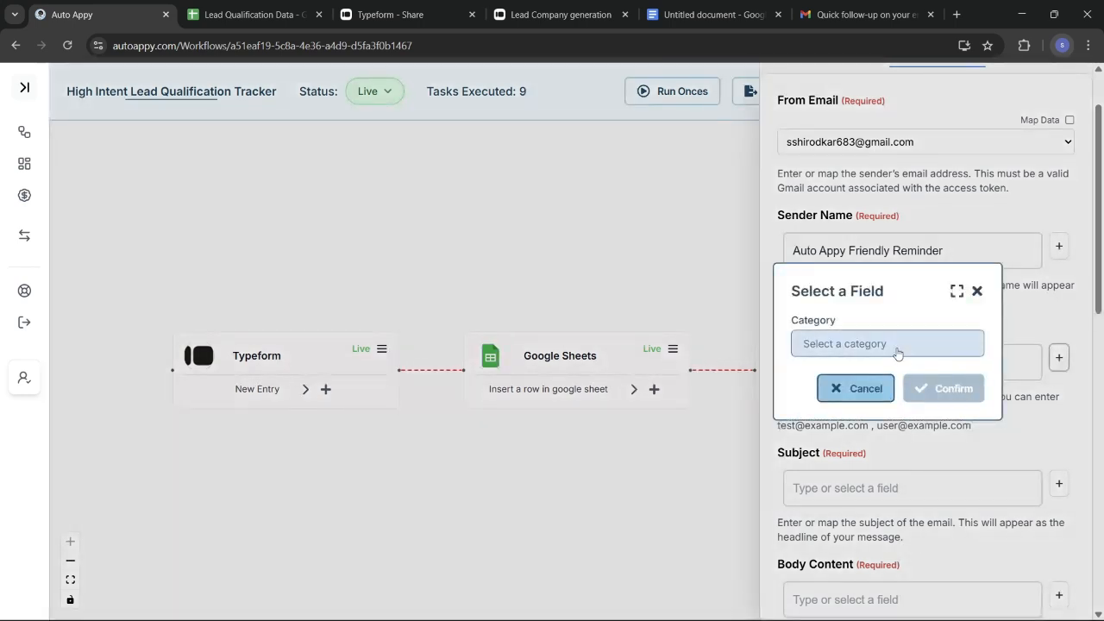
pyautogui.click(898, 354)
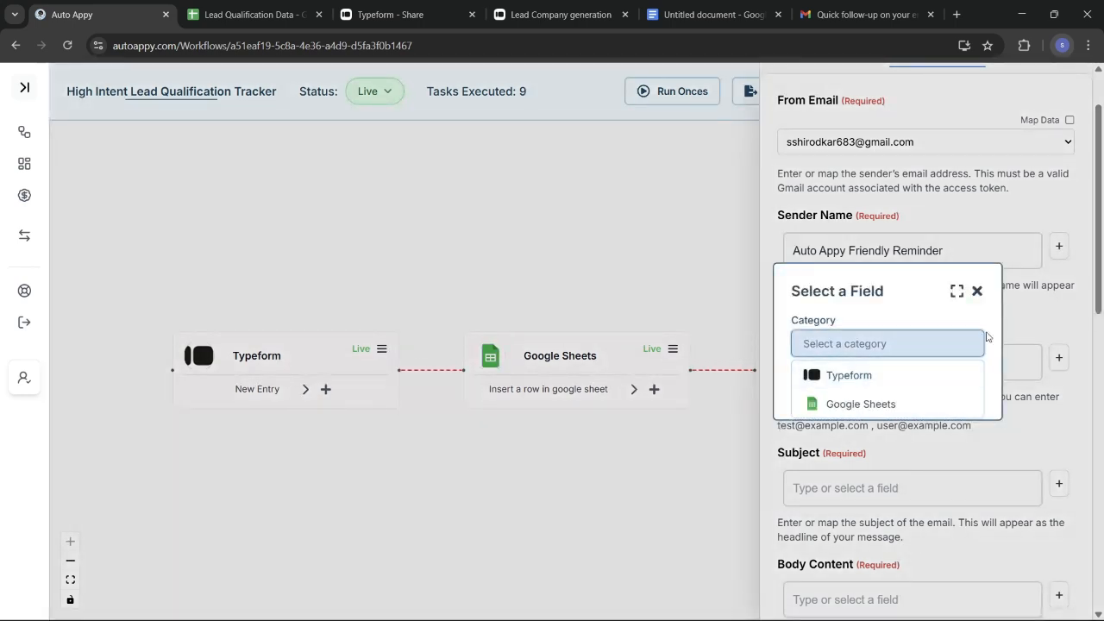
pyautogui.click(977, 290)
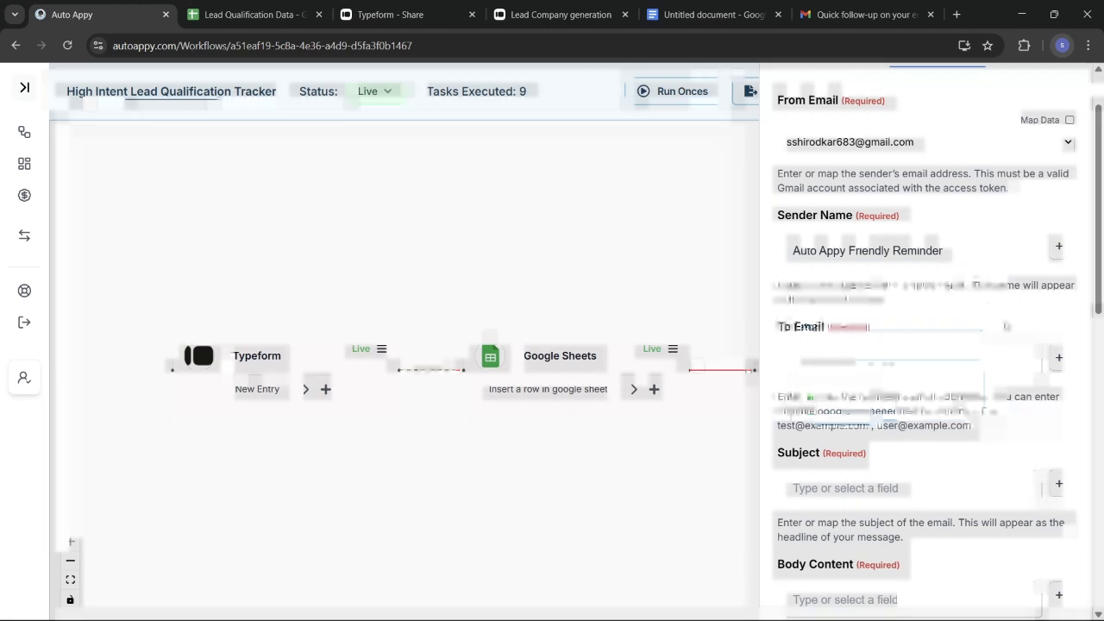
pyautogui.click(1055, 358)
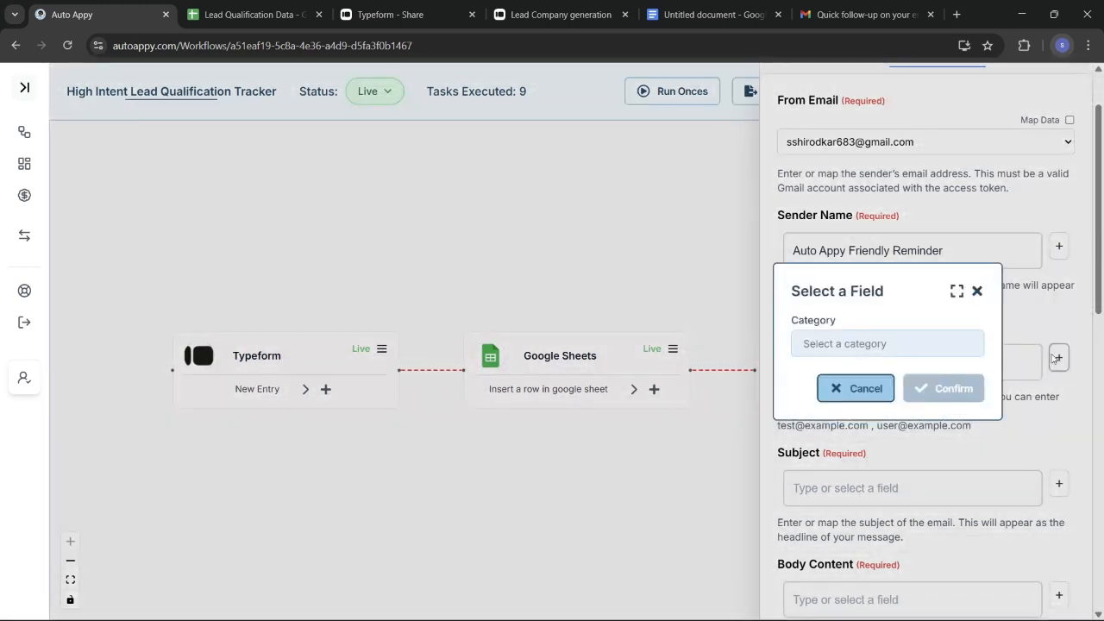
pyautogui.click(872, 349)
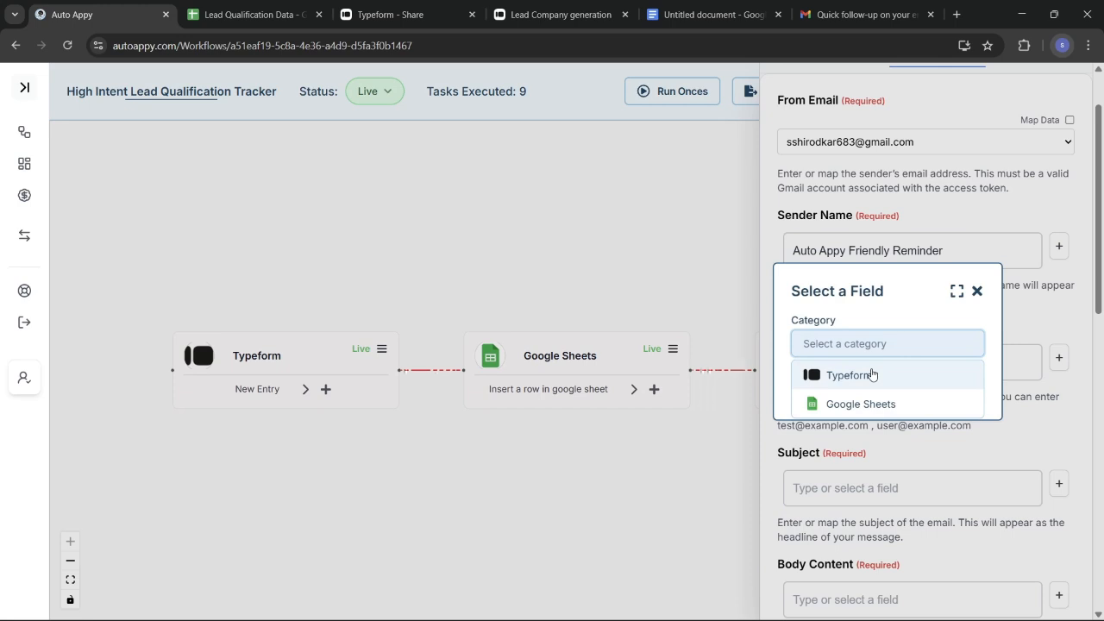
pyautogui.click(872, 374)
pyautogui.click(872, 372)
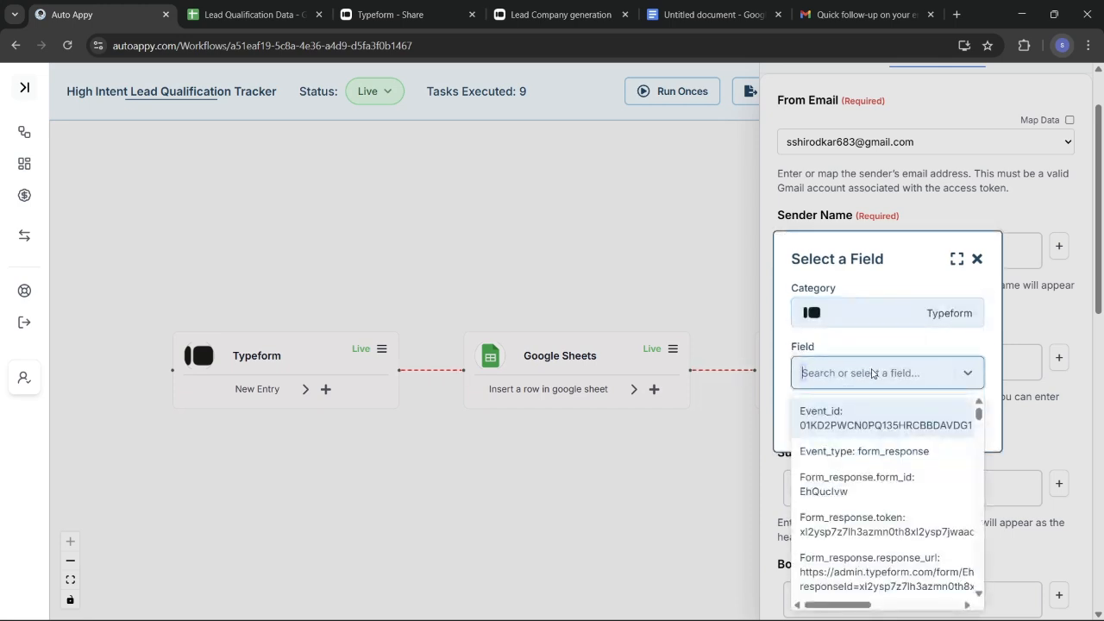
# Search 'swa' and map Form_response.answers.1.text as the recipient email address
pyautogui.write('ta')
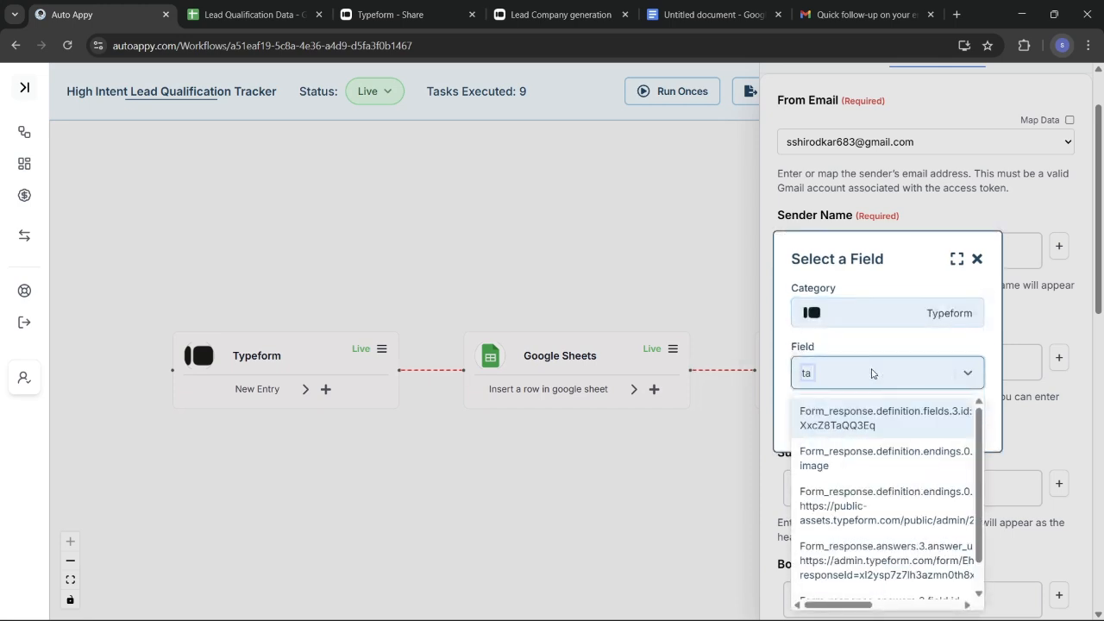
pyautogui.write('na')
pyautogui.press('BackSpace')
pyautogui.press('BackSpace')
pyautogui.press('BackSpace')
pyautogui.press('BackSpace')
pyautogui.write('swa')
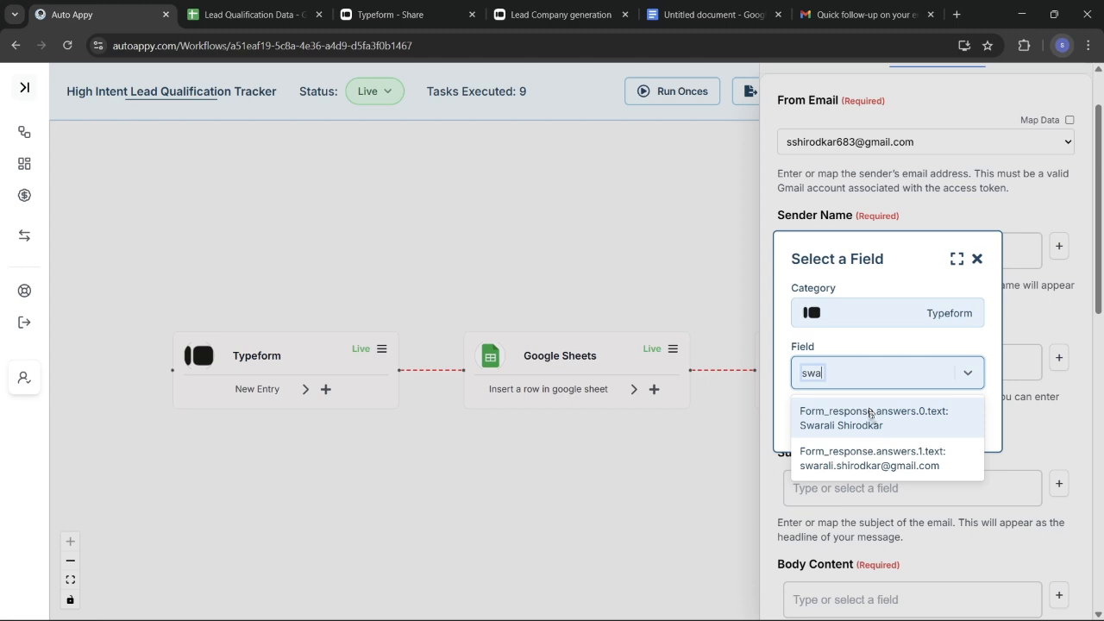
pyautogui.click(882, 461)
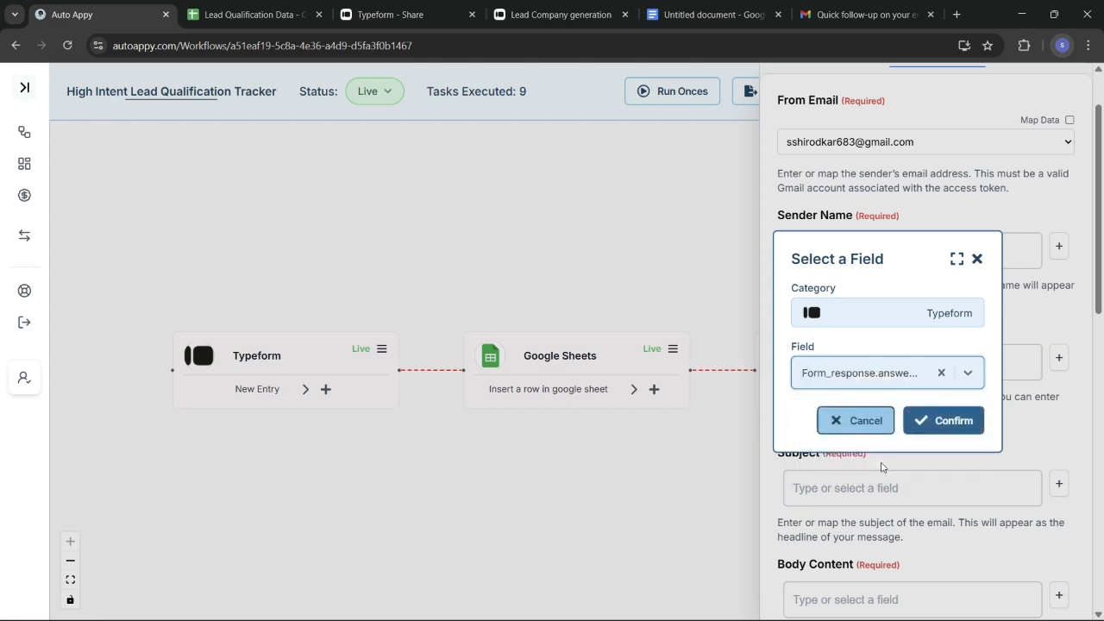
pyautogui.click(949, 422)
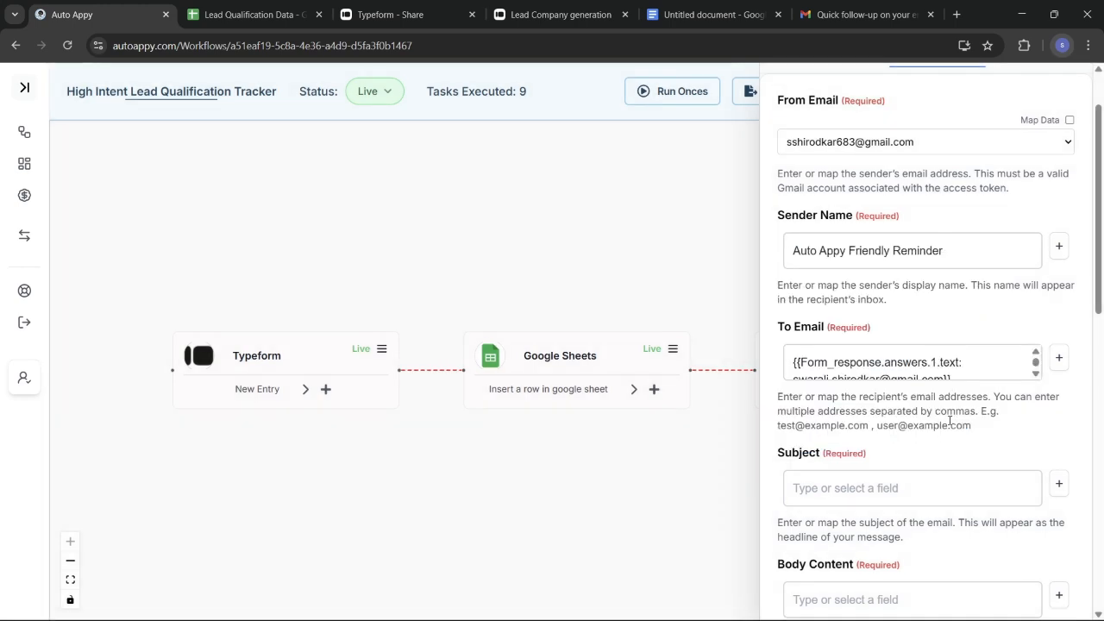
pyautogui.scroll(-2, 949, 422)
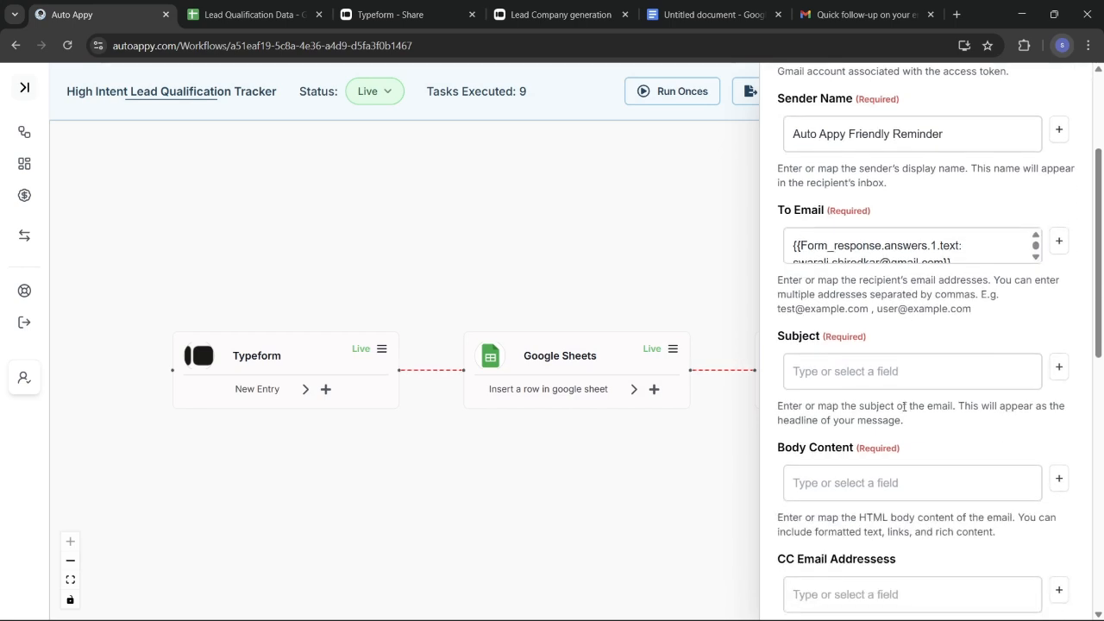
# Start the email subject with 'Hi!'
pyautogui.click(857, 369)
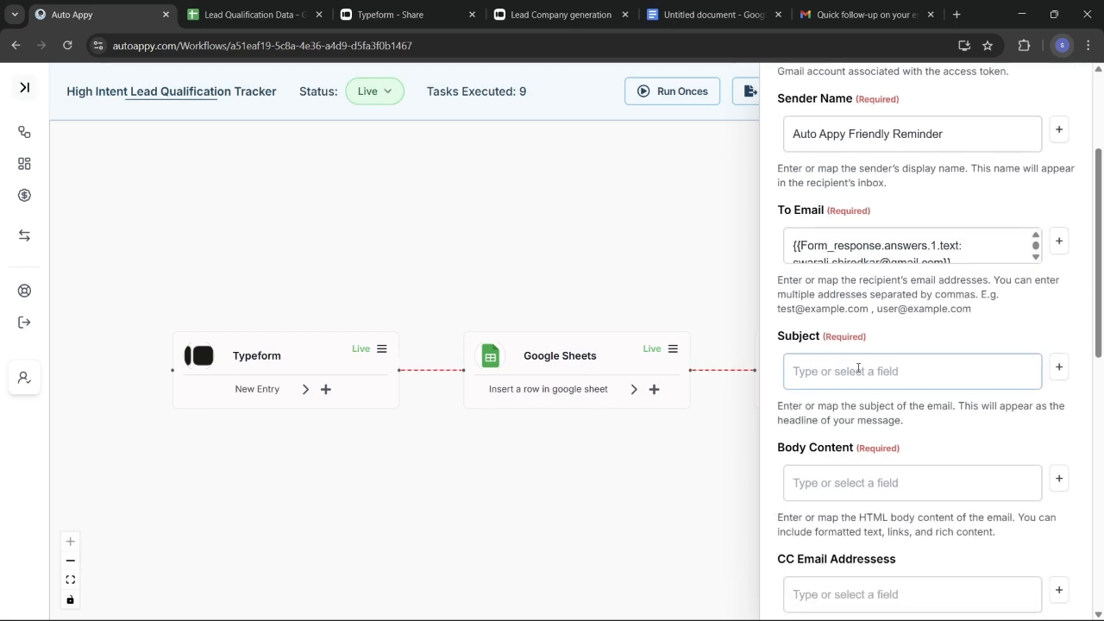
pyautogui.click(858, 369)
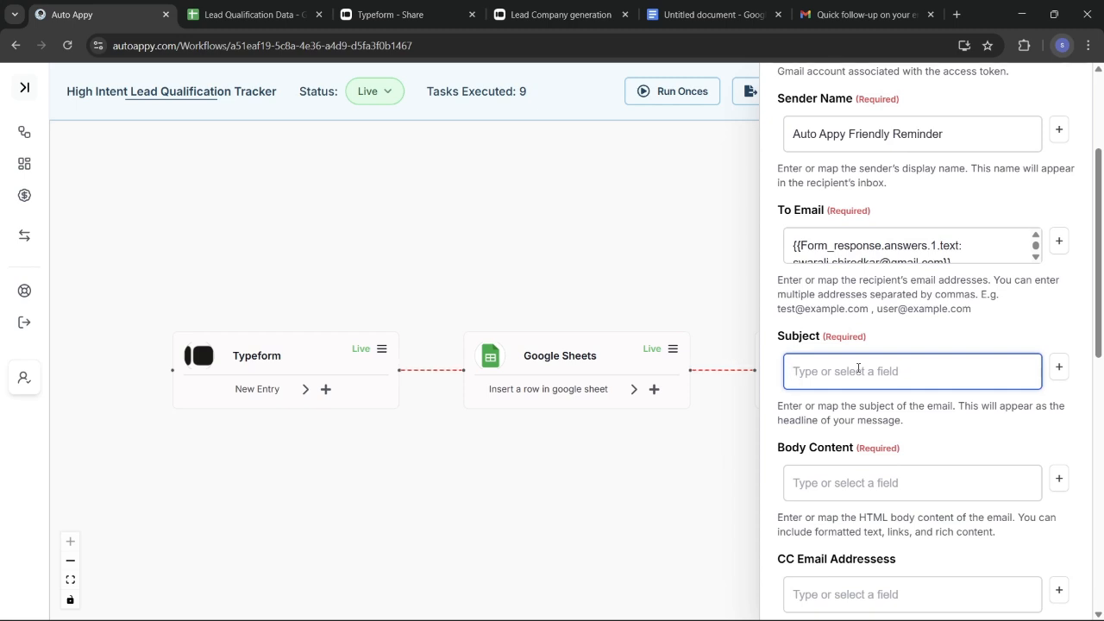
pyautogui.write('Hi!!!!')
pyautogui.press('BackSpace')
pyautogui.press('BackSpace')
# Insert the Typeform name field Form_response.answers.0.text into the subject after the greeting
pyautogui.click(1060, 367)
pyautogui.click(931, 347)
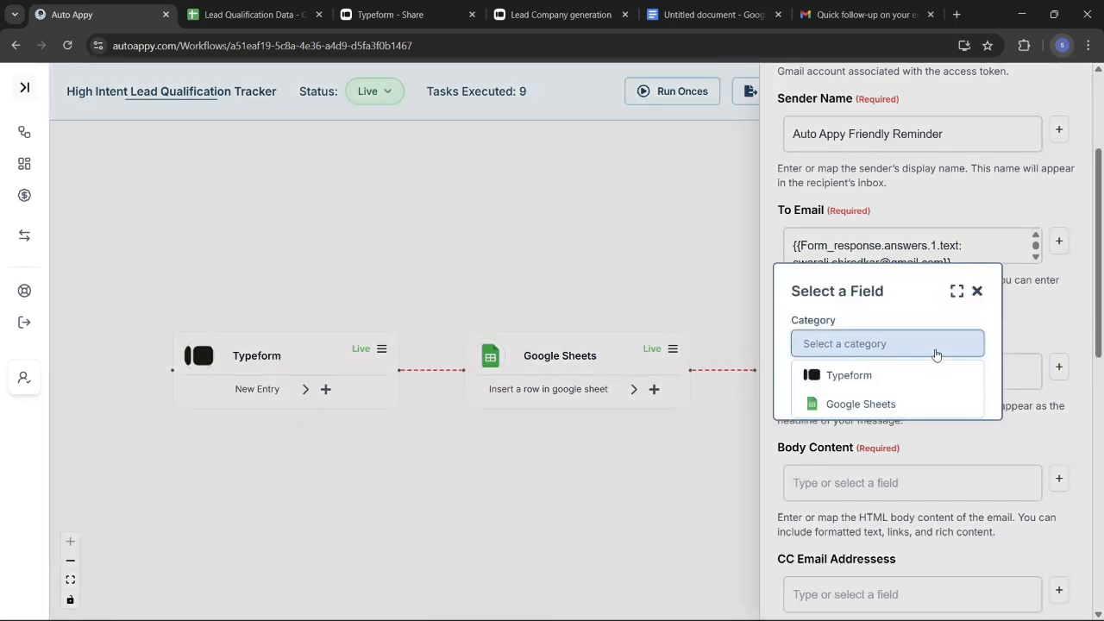
pyautogui.click(892, 374)
pyautogui.click(888, 373)
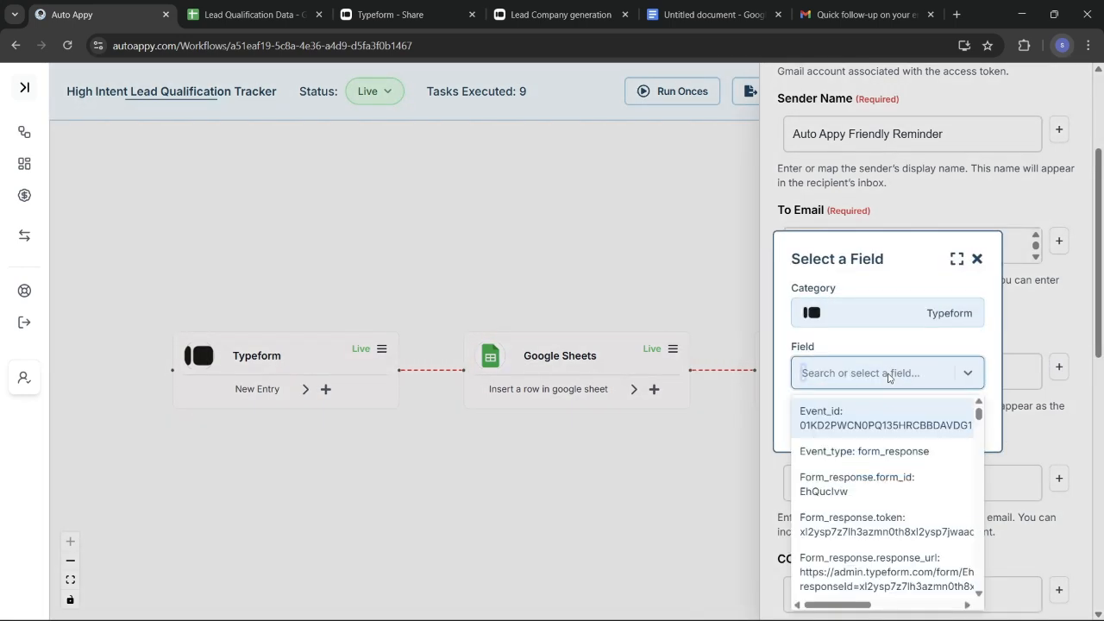
pyautogui.write('Swar')
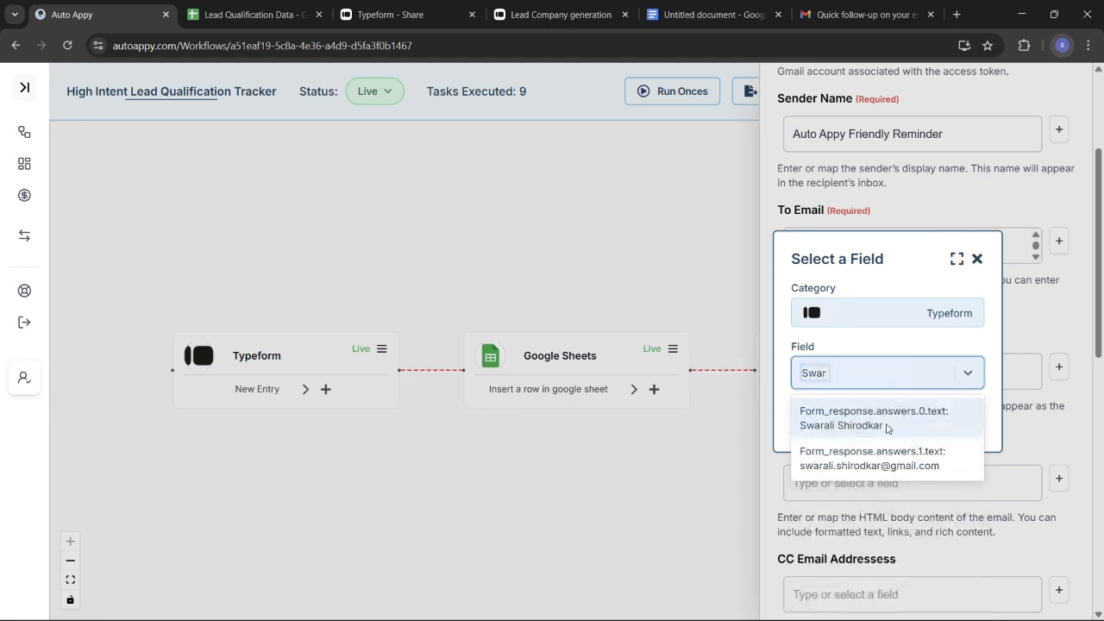
pyautogui.click(873, 418)
pyautogui.click(944, 419)
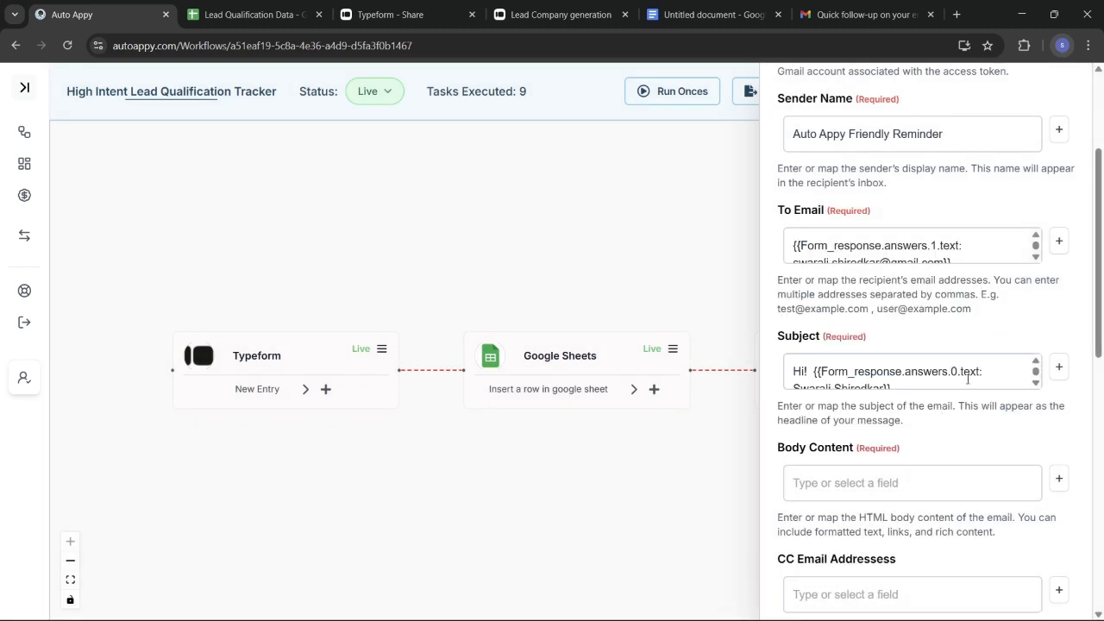
# Append ', A friendly Reminder!!' after the name in the subject
pyautogui.click(941, 385)
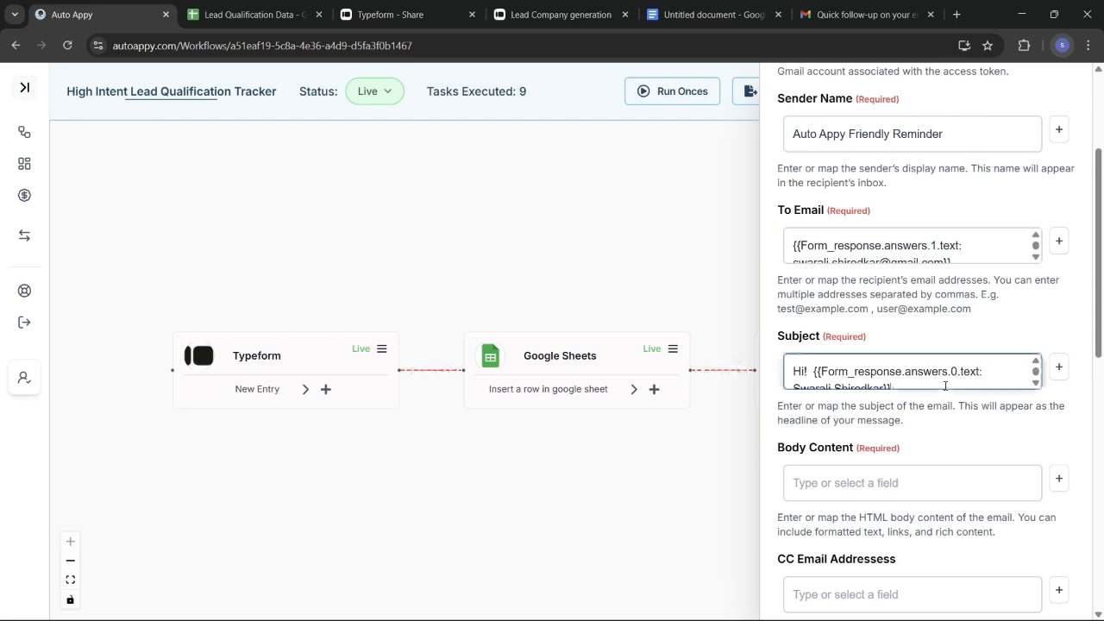
pyautogui.write('A')
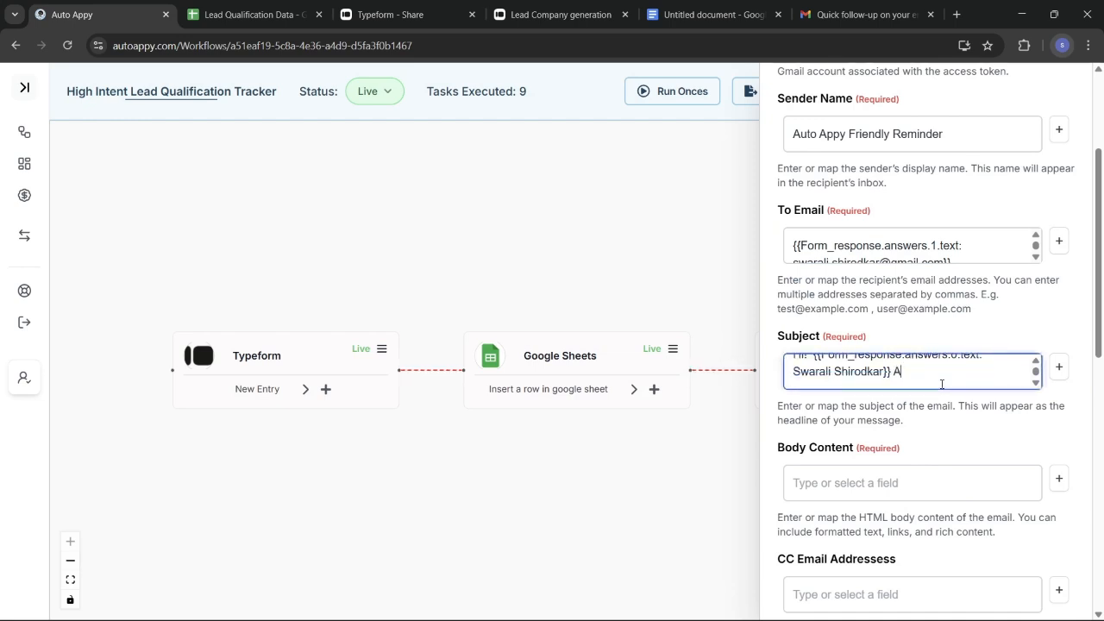
pyautogui.press('BackSpace')
pyautogui.write(', A friendly Reminder!!')
pyautogui.scroll(-2, 938, 468)
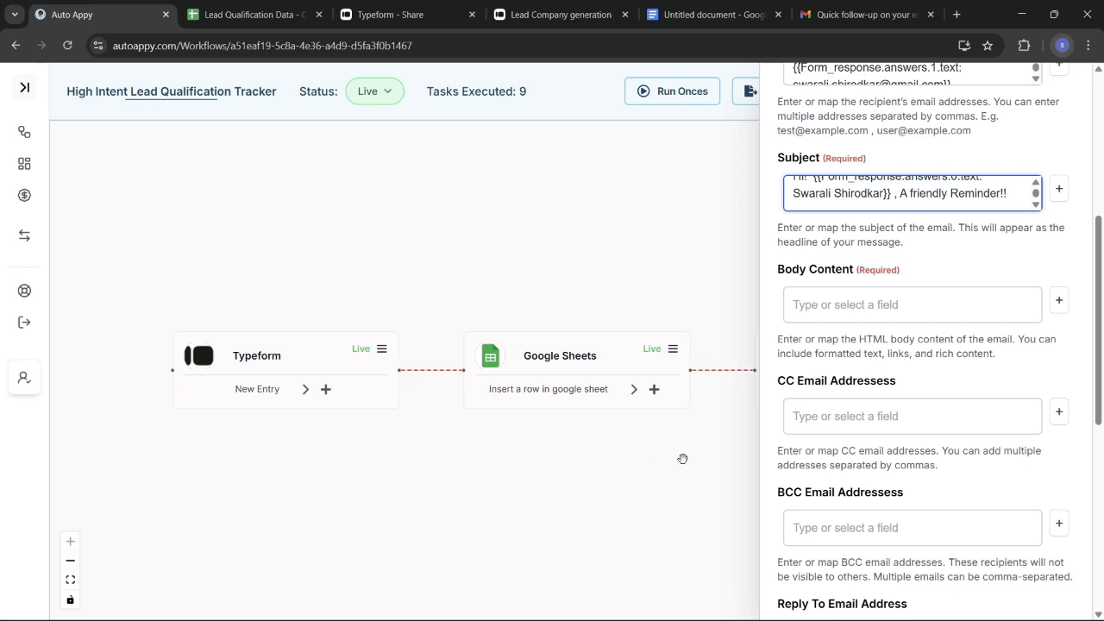
pyautogui.moveTo(672, 613)
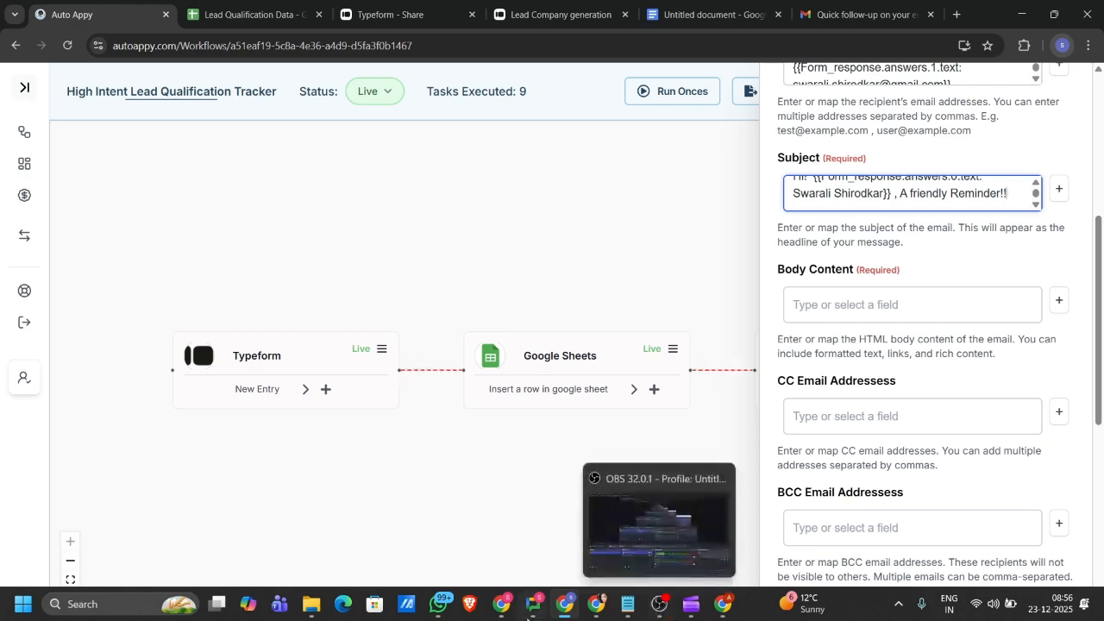
# Bring up the HTML email template in Notepad and select the greeting's name placeholder
pyautogui.click(624, 616)
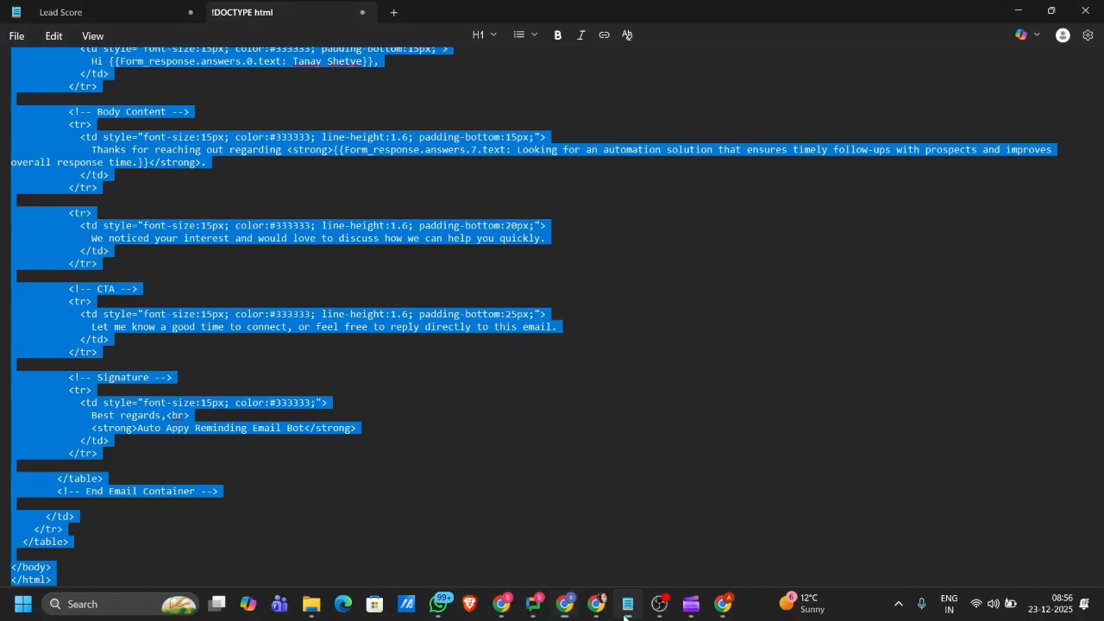
pyautogui.click(527, 360)
pyautogui.scroll(6, 503, 205)
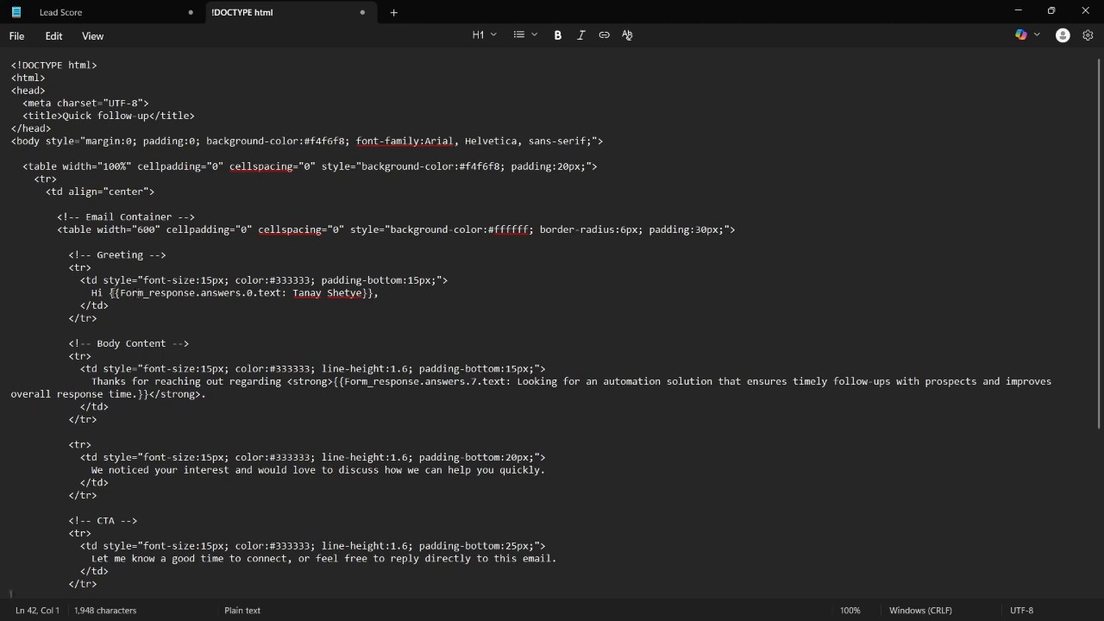
pyautogui.click(109, 294)
pyautogui.moveTo(110, 293); pyautogui.dragTo(231, 293)
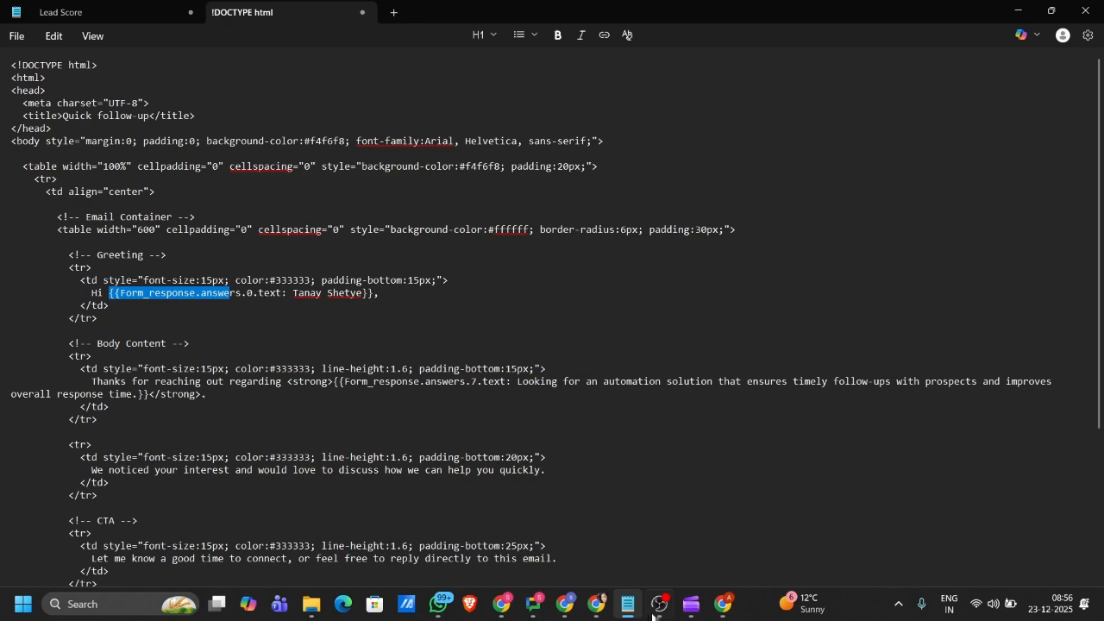
# Reselect the complete Form_response.answers.0.text placeholder on the Hi line
pyautogui.click(662, 612)
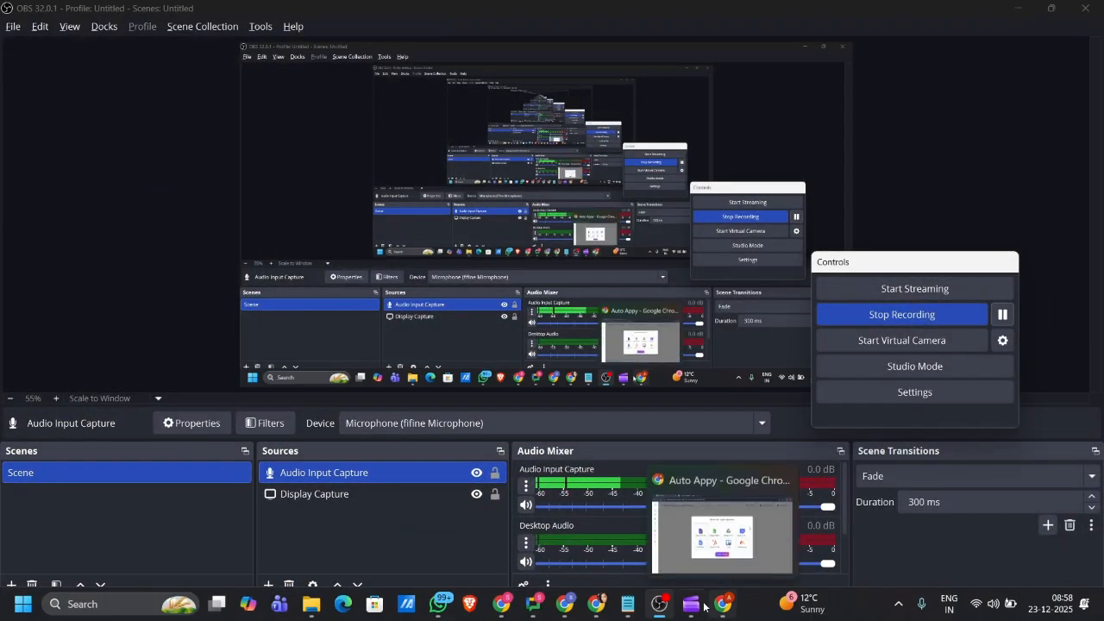
pyautogui.moveTo(675, 612)
pyautogui.click(628, 606)
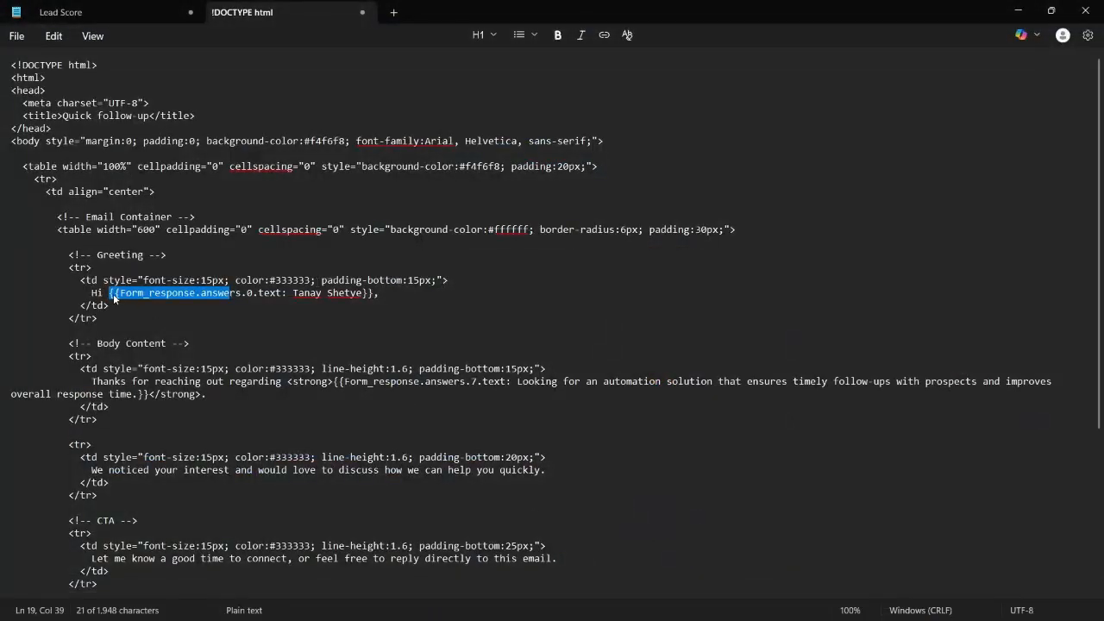
pyautogui.click(376, 294)
pyautogui.doubleClick(376, 295)
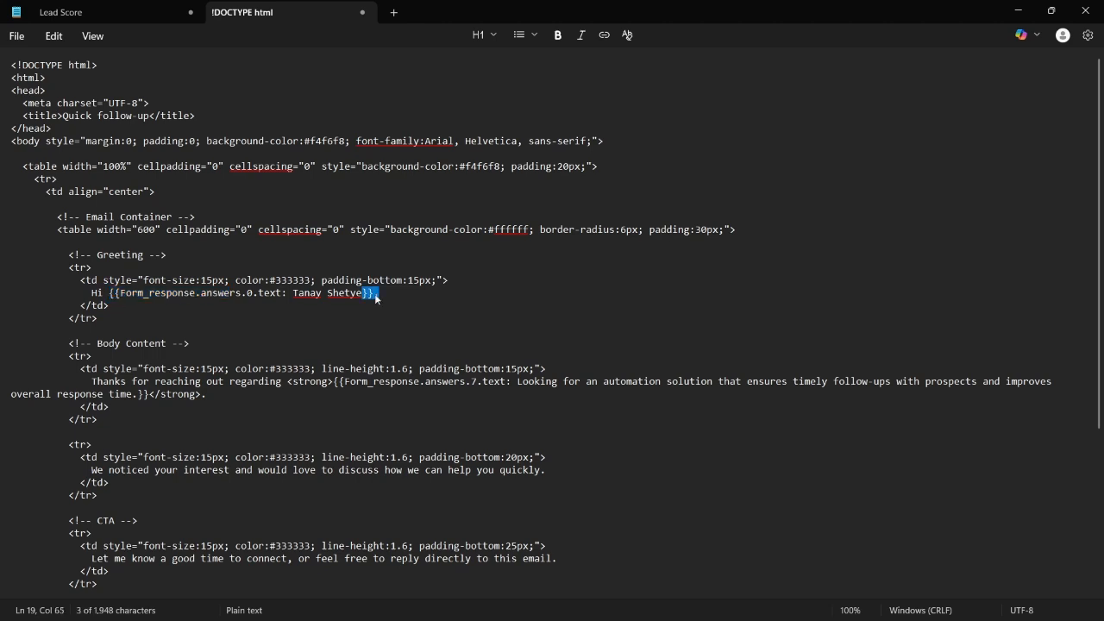
pyautogui.press('Down')
pyautogui.moveTo(374, 294); pyautogui.dragTo(109, 294)
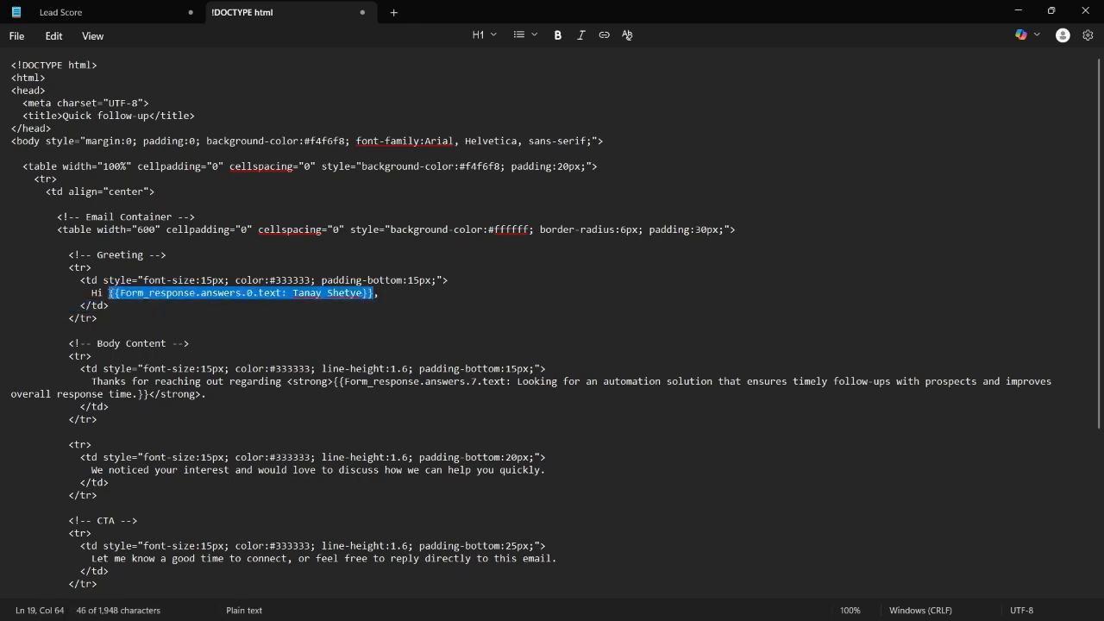
pyautogui.hotkey('alt', 'Tab')
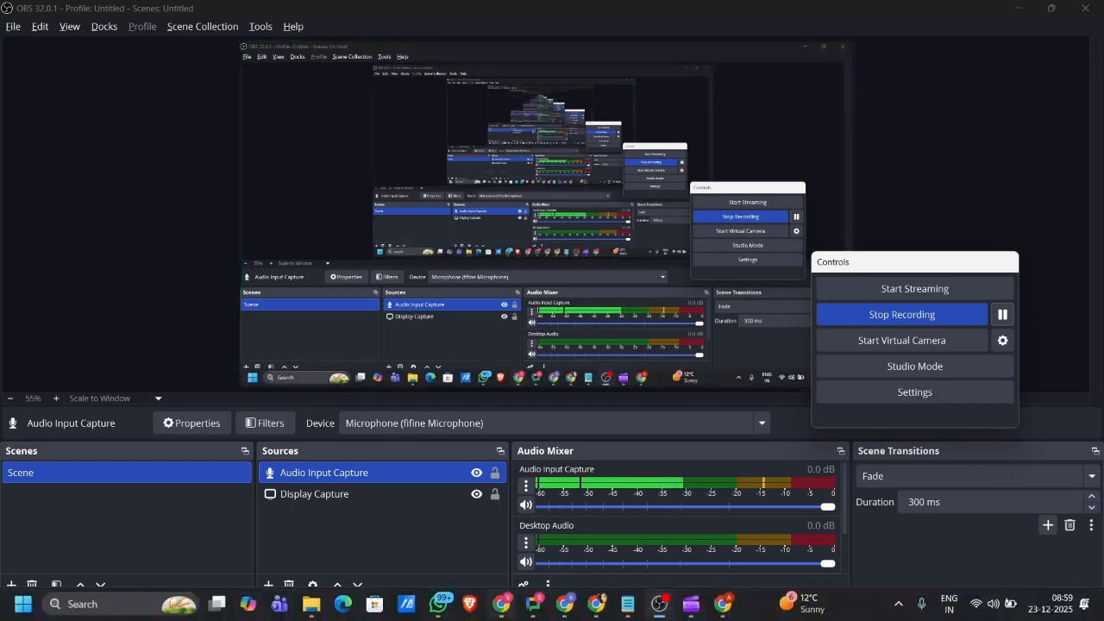
# Map the Typeform name field Form_response.answers.0.text into Body Content and select its text
pyautogui.moveTo(575, 614)
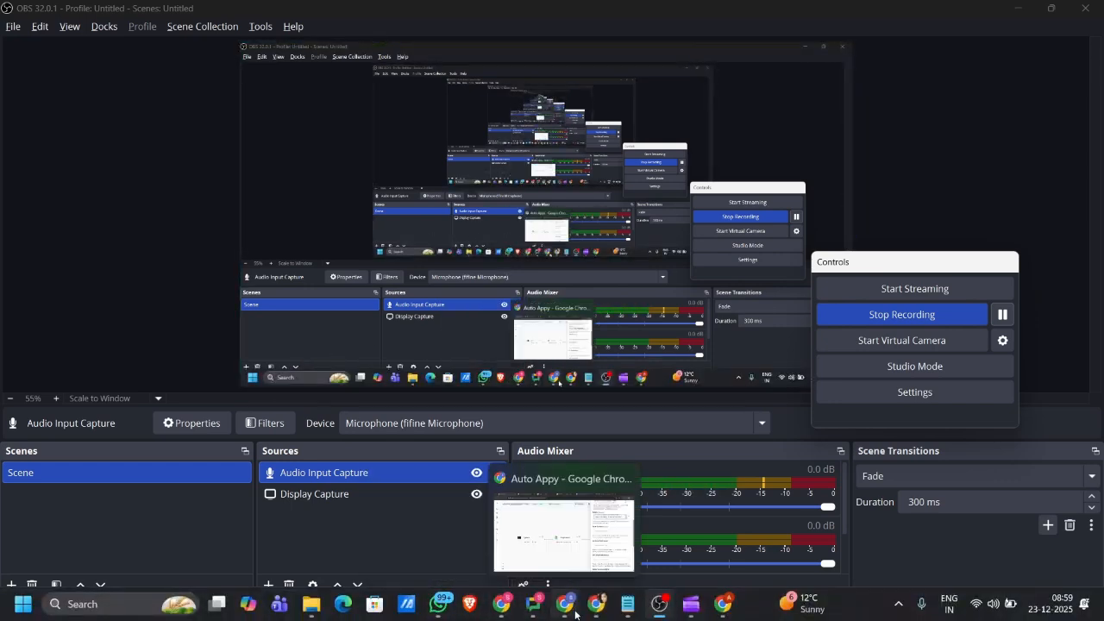
pyautogui.click(561, 613)
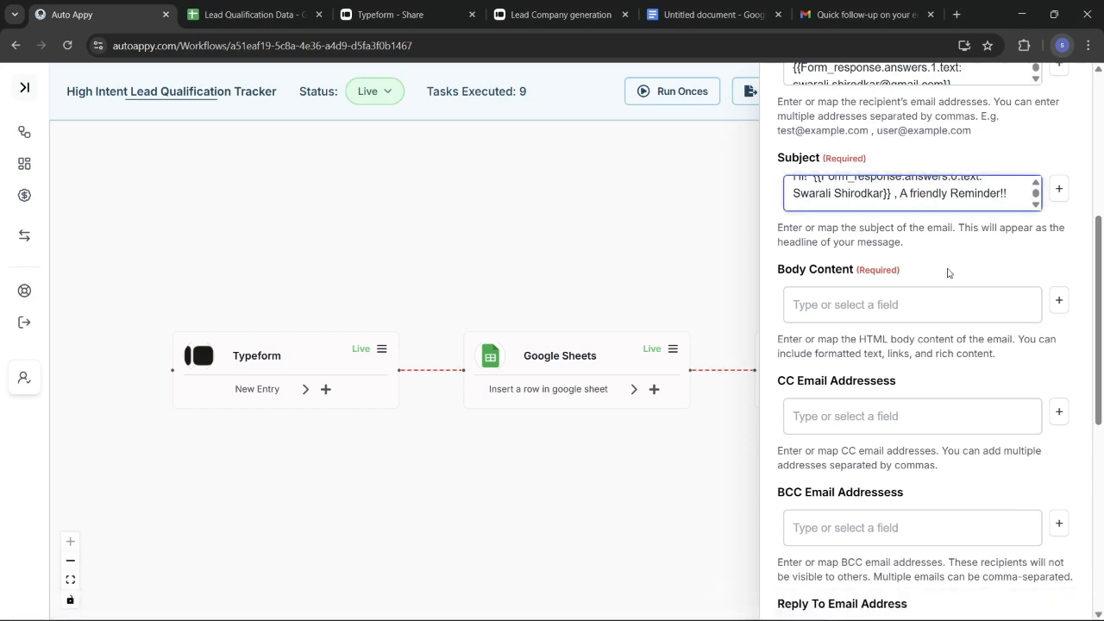
pyautogui.click(1058, 301)
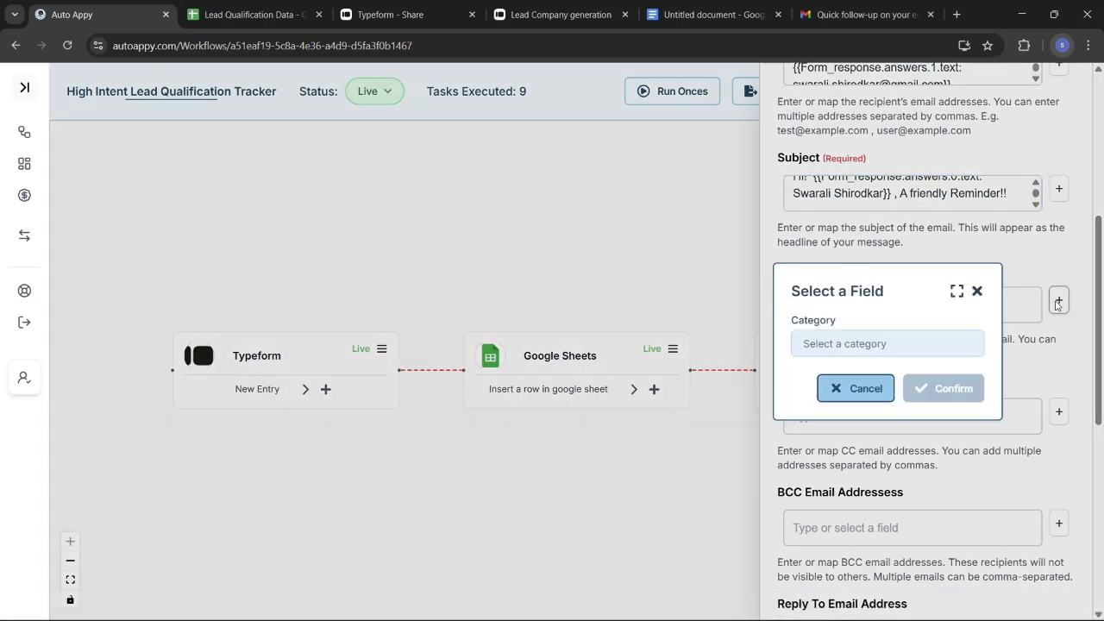
pyautogui.click(905, 338)
pyautogui.click(866, 372)
pyautogui.click(866, 371)
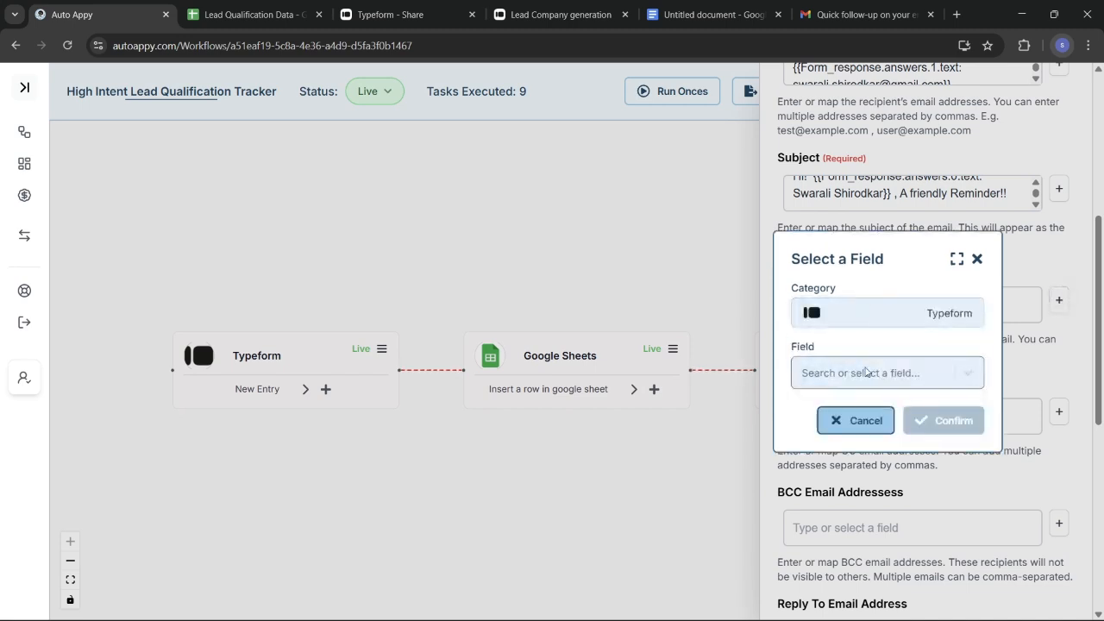
pyautogui.write('swara')
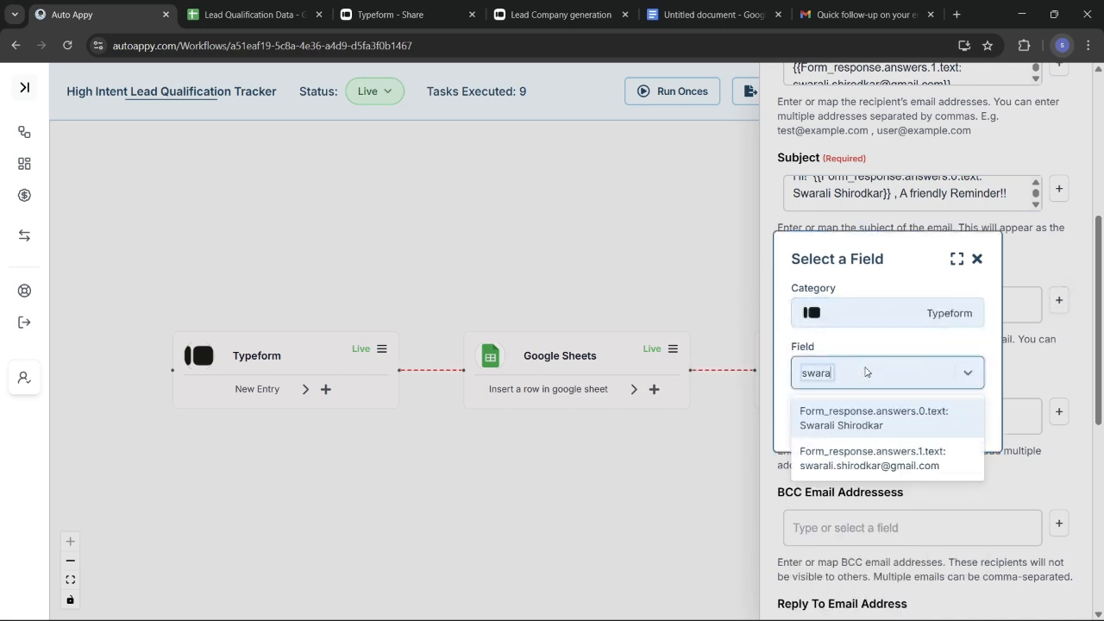
pyautogui.click(874, 418)
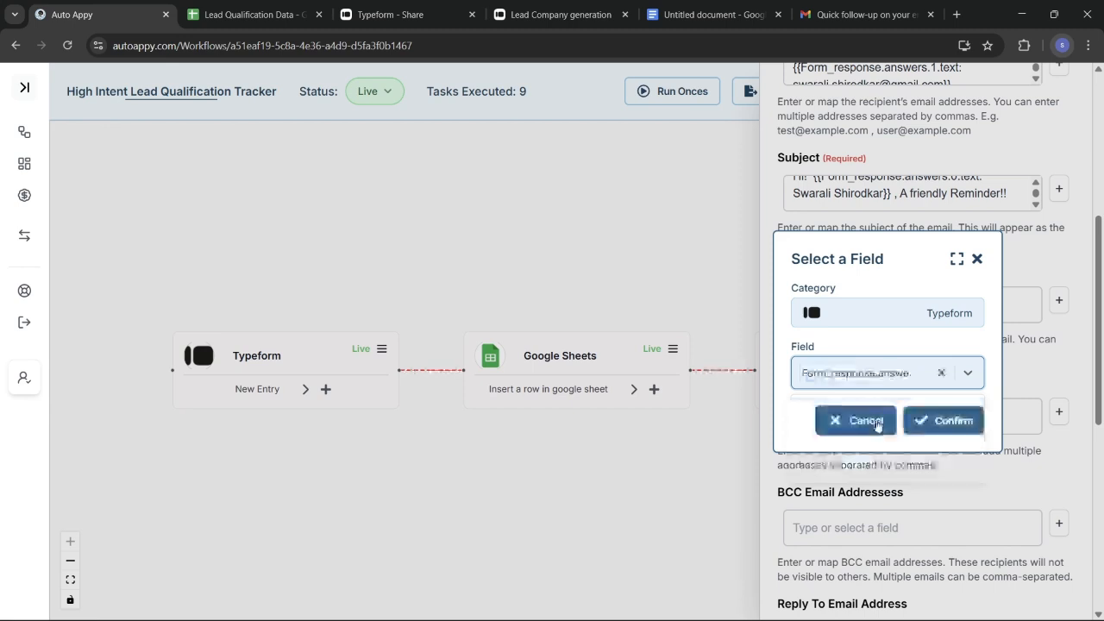
pyautogui.click(943, 422)
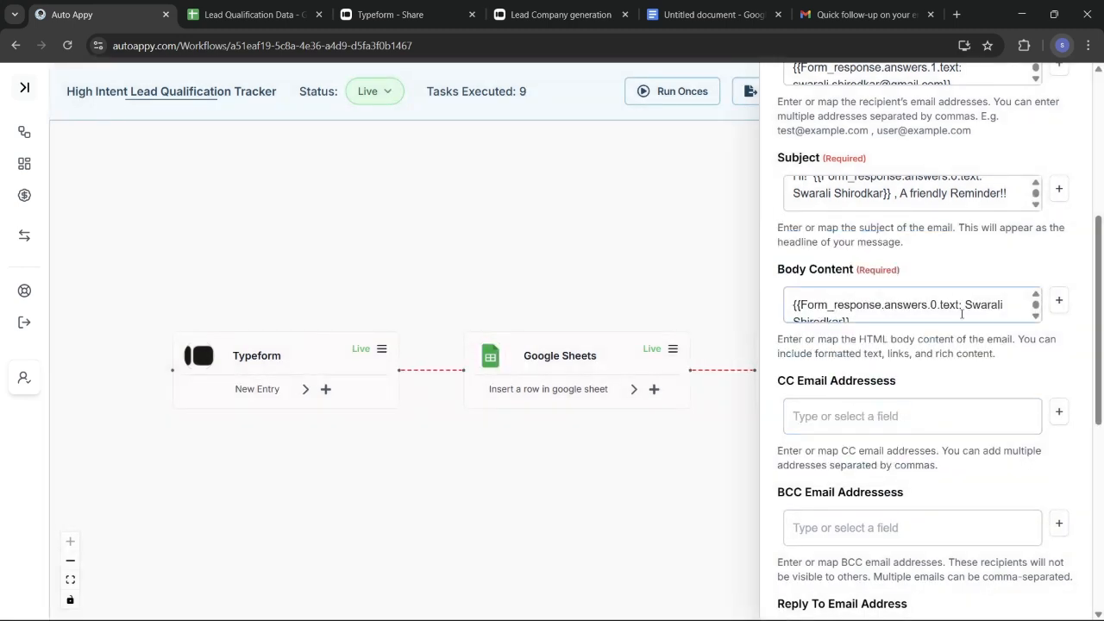
pyautogui.scroll(-1, 961, 314)
pyautogui.moveTo(962, 313); pyautogui.dragTo(775, 292)
pyautogui.hotkey('ctrl', 'c')
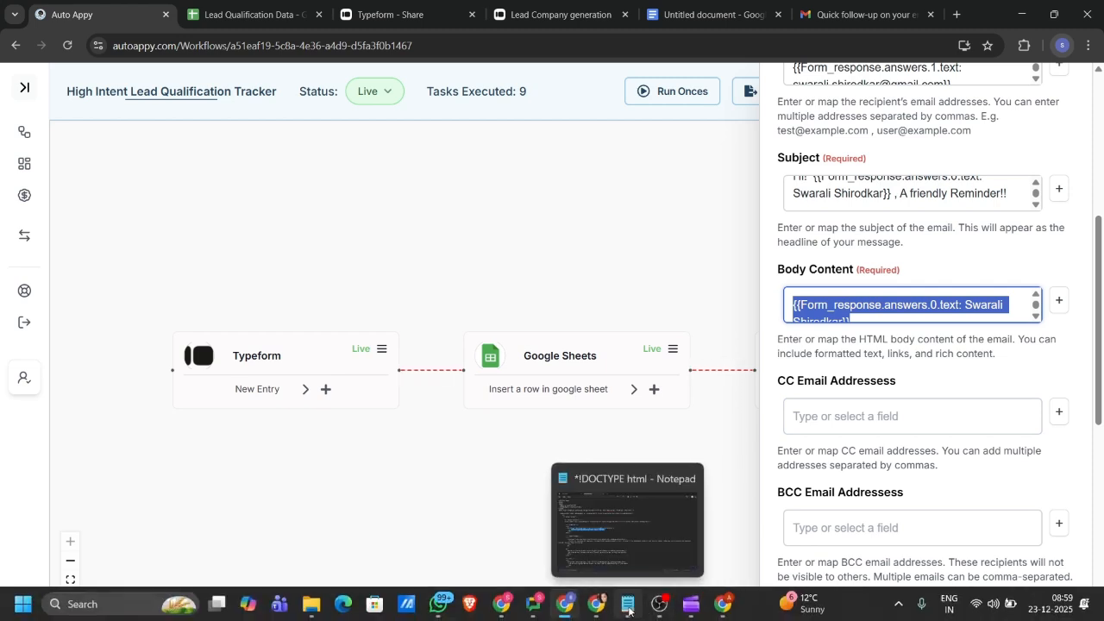
# Paste the new name placeholder over the greeting's old one, then select the answers.7 placeholder
pyautogui.click(628, 611)
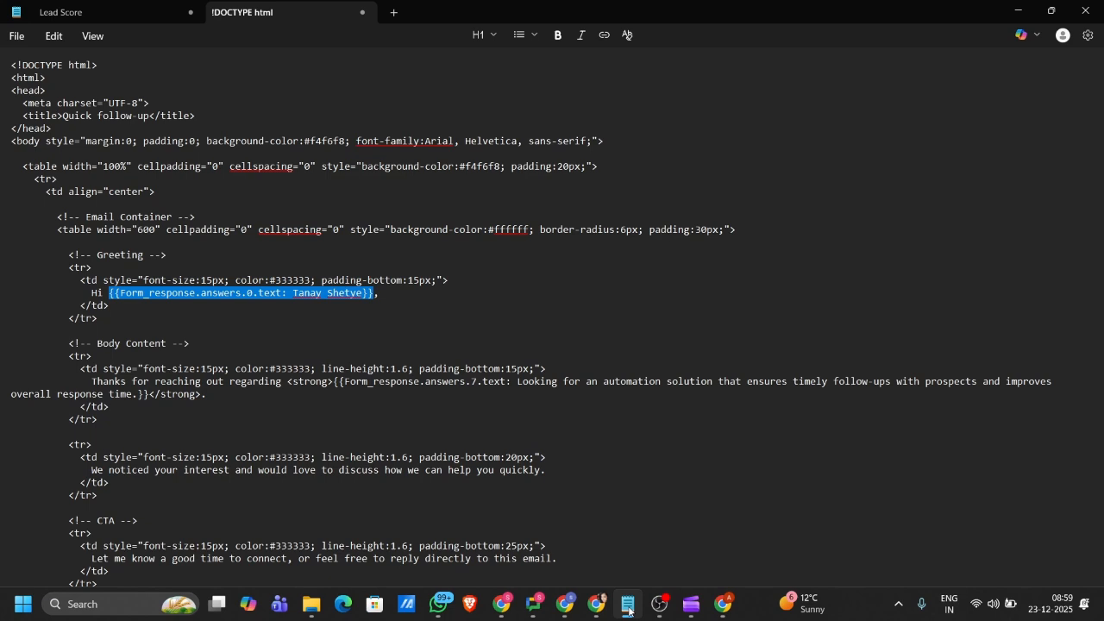
pyautogui.hotkey('ctrl', 'v')
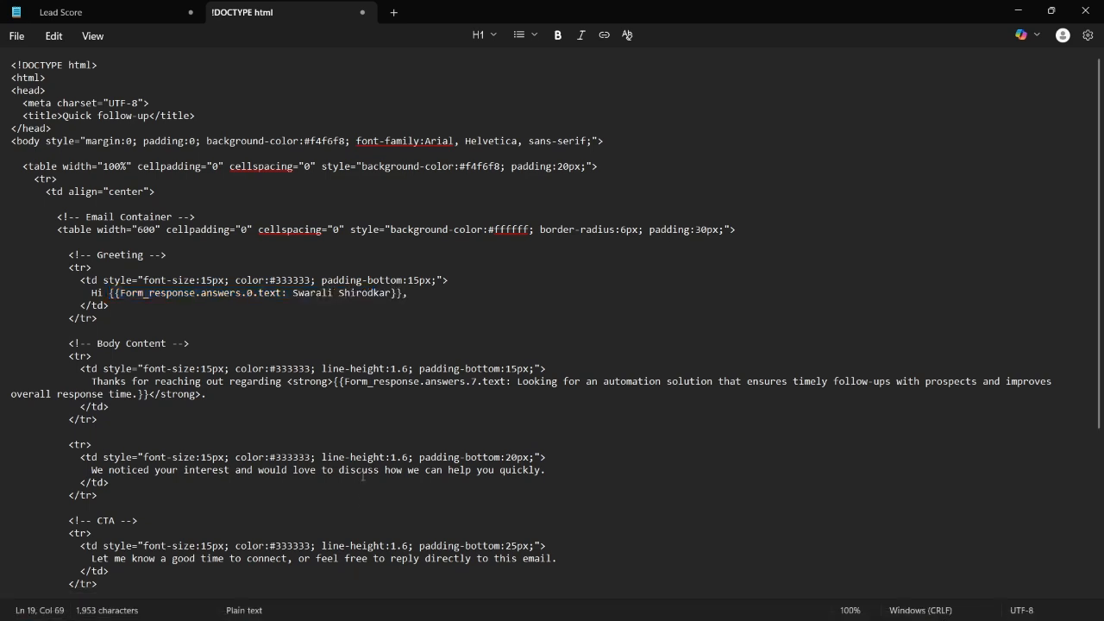
pyautogui.scroll(-2, 362, 476)
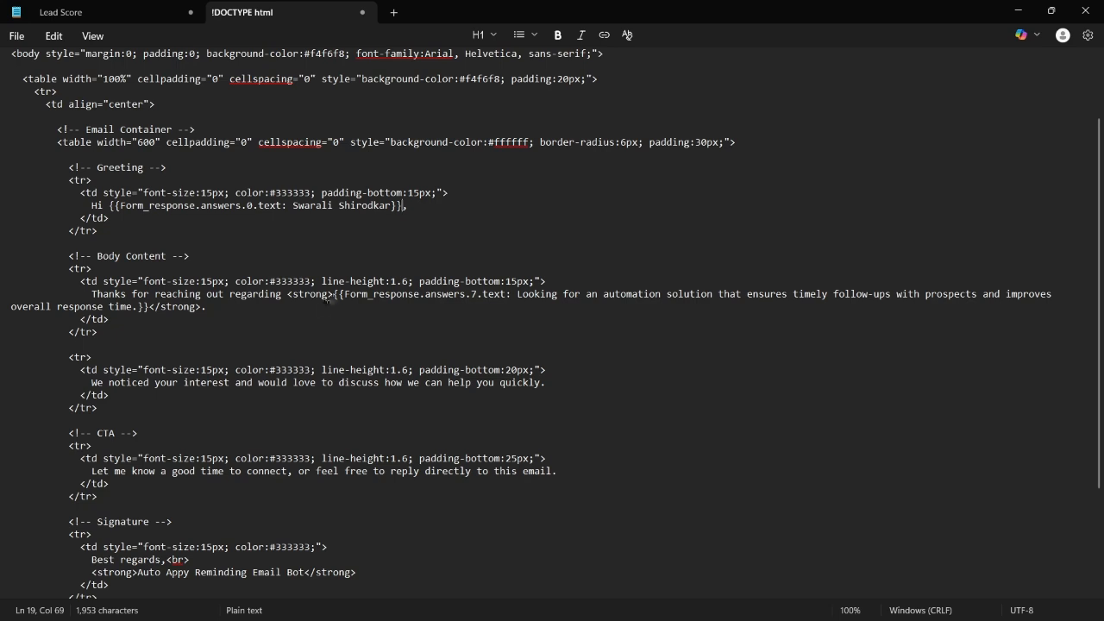
pyautogui.moveTo(333, 295); pyautogui.dragTo(153, 316)
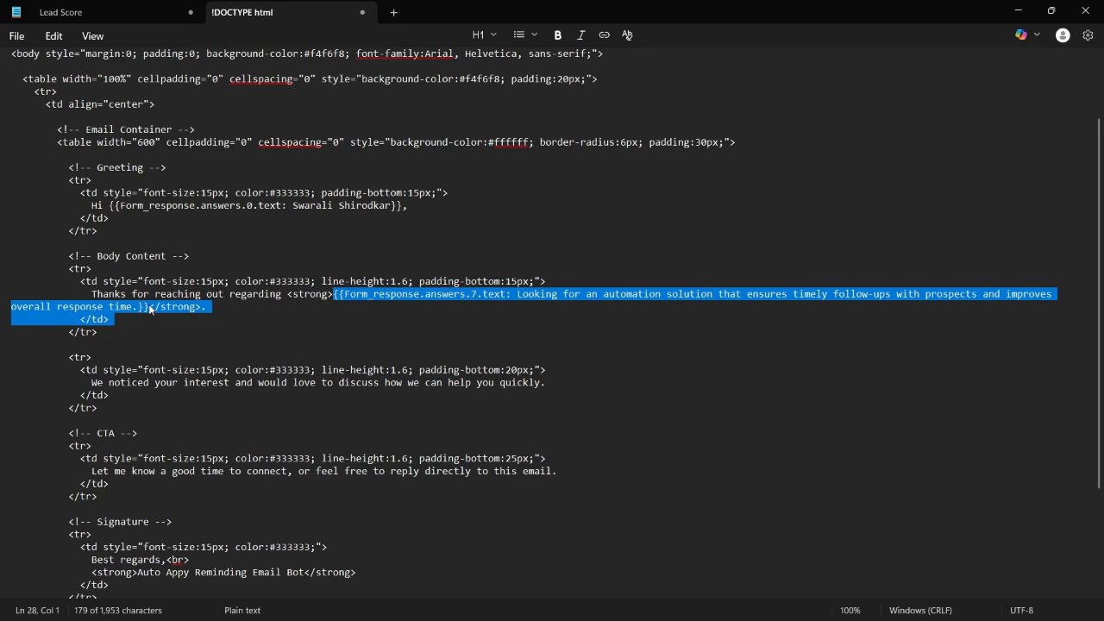
pyautogui.moveTo(151, 309); pyautogui.dragTo(150, 309)
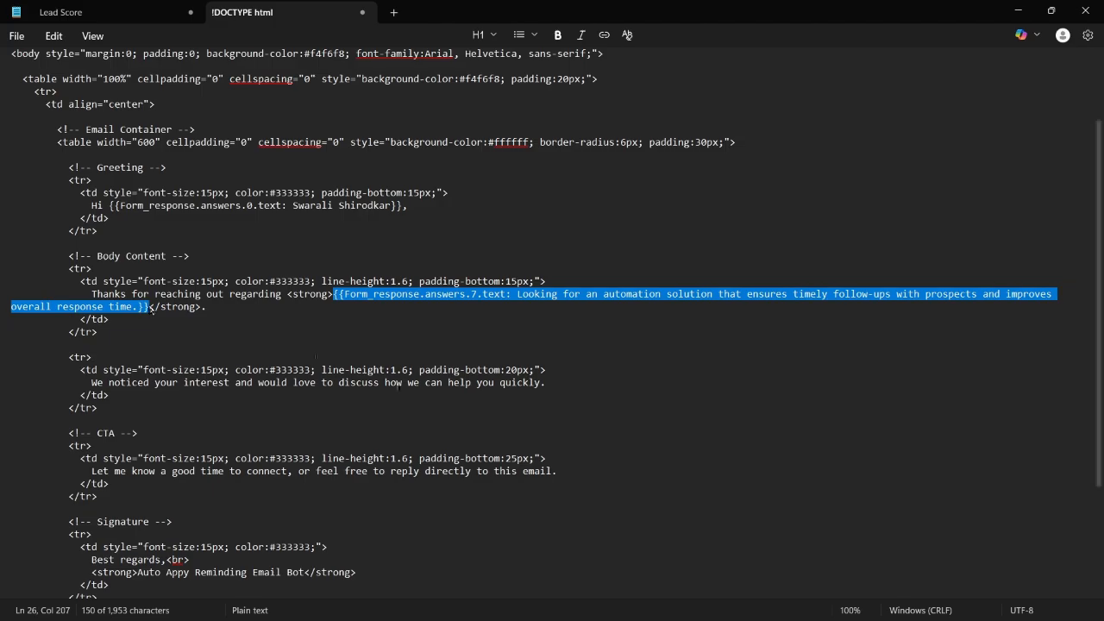
pyautogui.hotkey('alt', 'Tab')
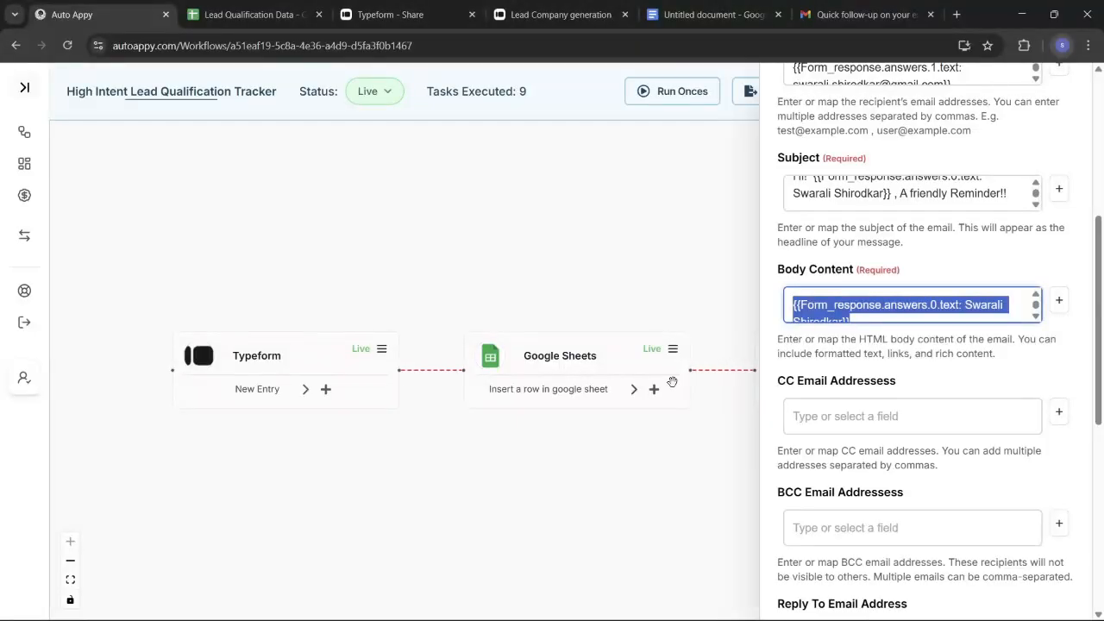
# Replace Body Content with the Typeform 'need' answer Form_response.answers.7.text and select it
pyautogui.press('BackSpace')
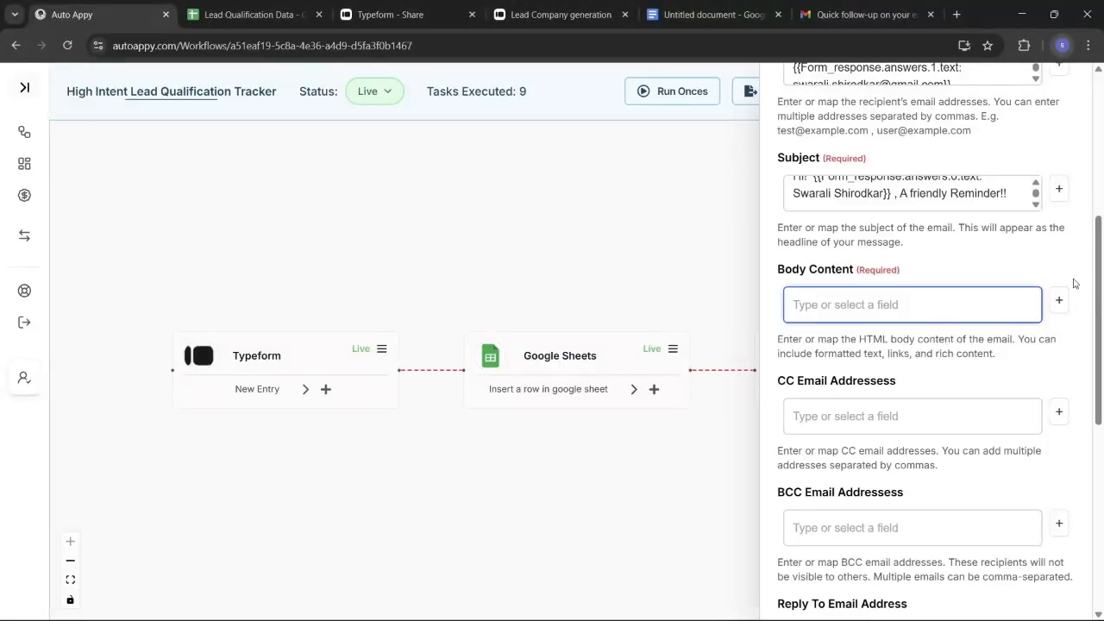
pyautogui.click(1059, 300)
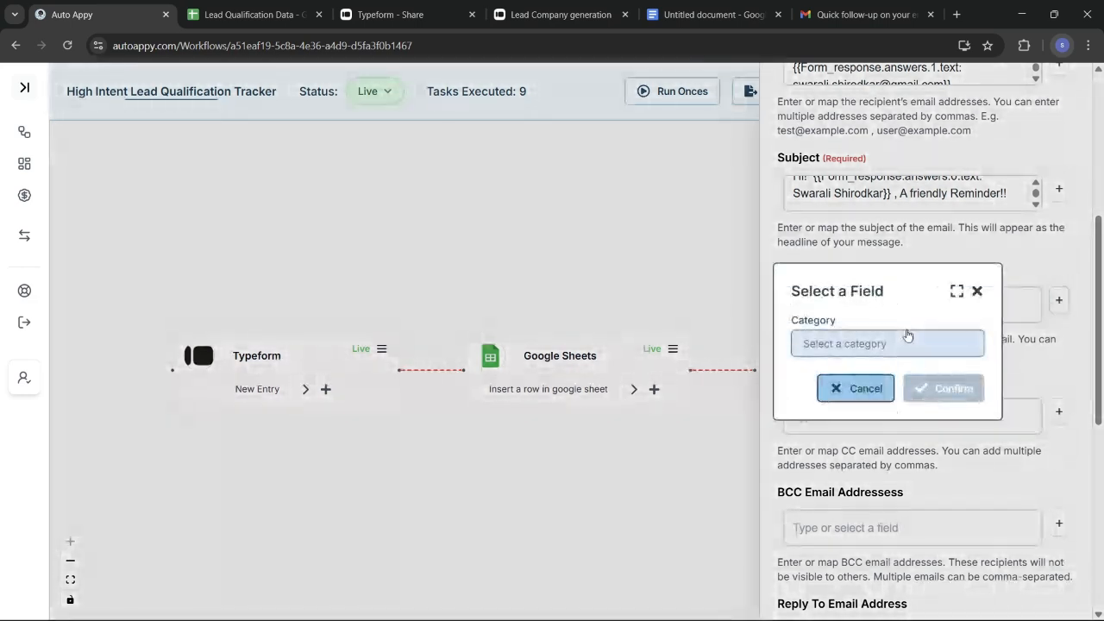
pyautogui.click(906, 344)
pyautogui.click(907, 345)
pyautogui.click(856, 359)
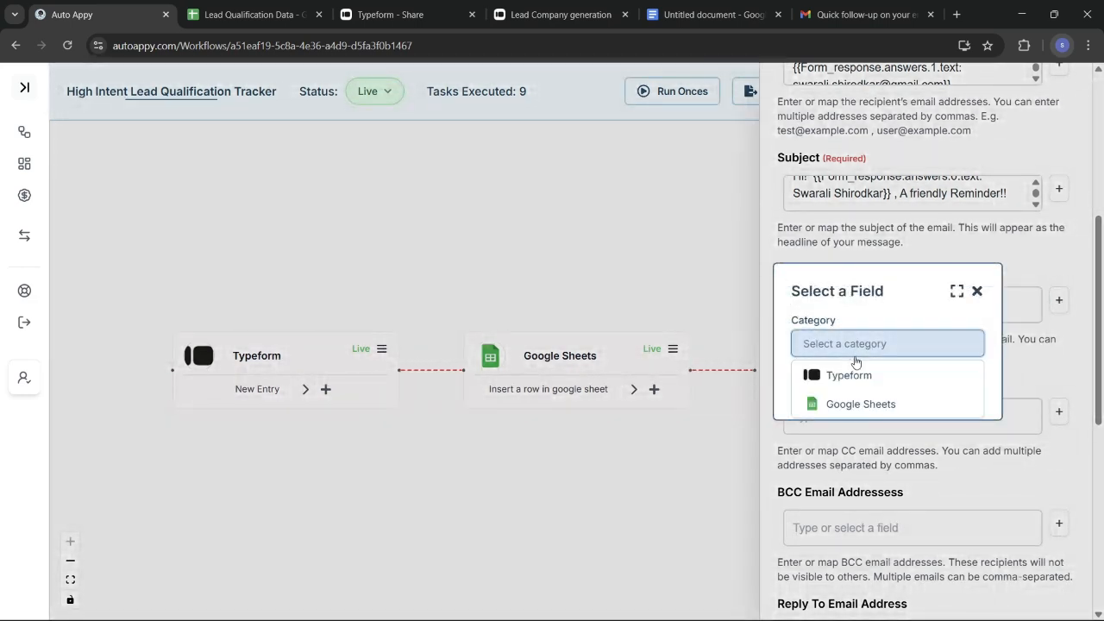
pyautogui.click(854, 377)
pyautogui.click(854, 378)
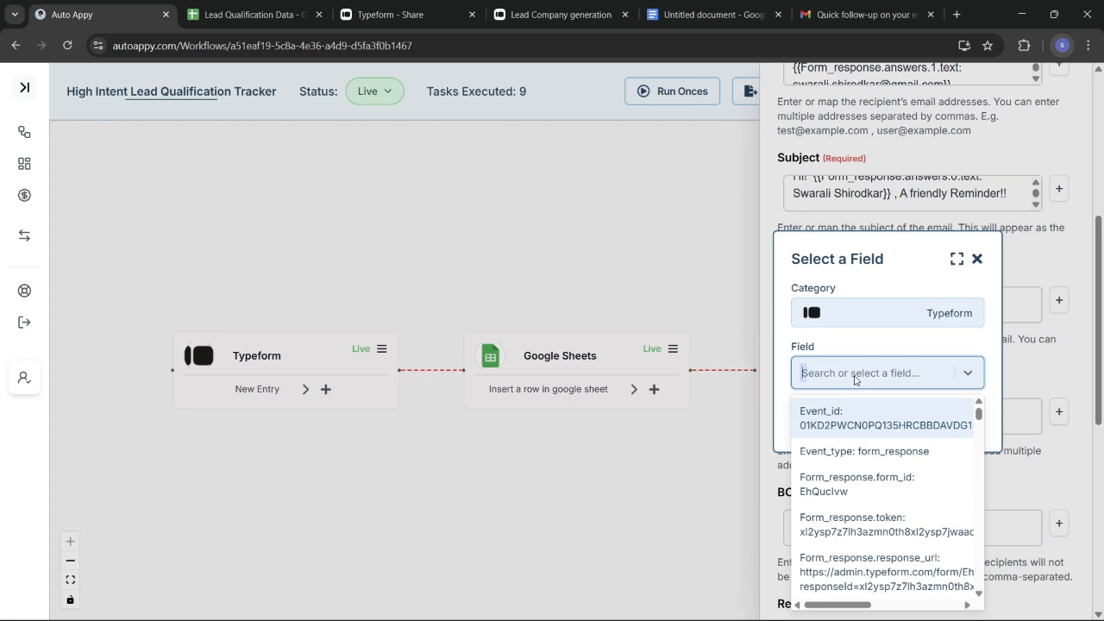
pyautogui.write('need')
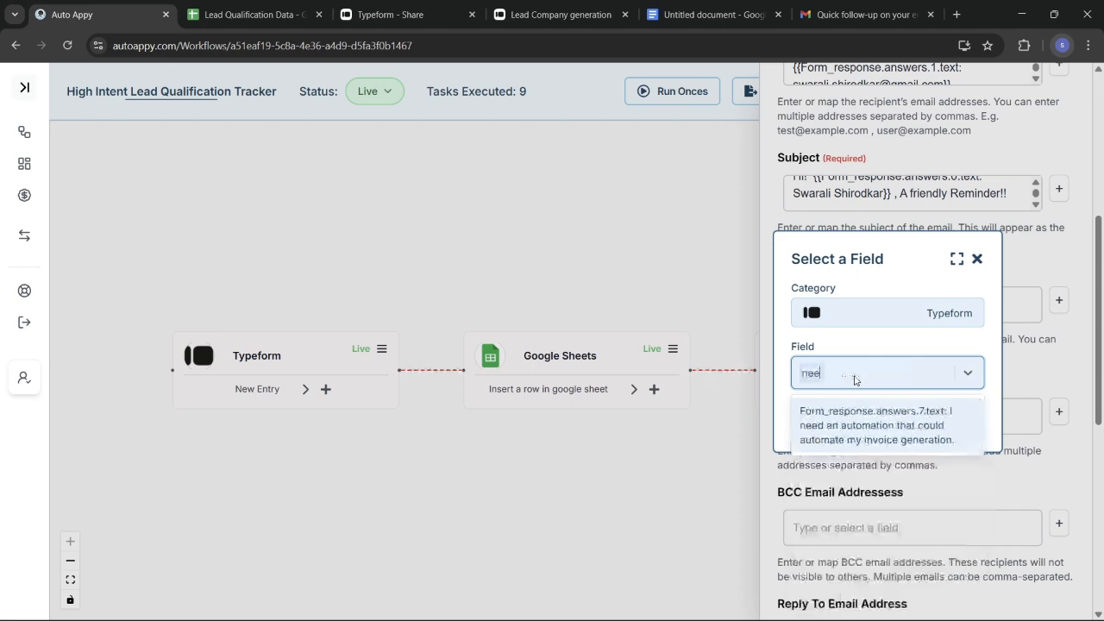
pyautogui.click(865, 440)
pyautogui.click(936, 421)
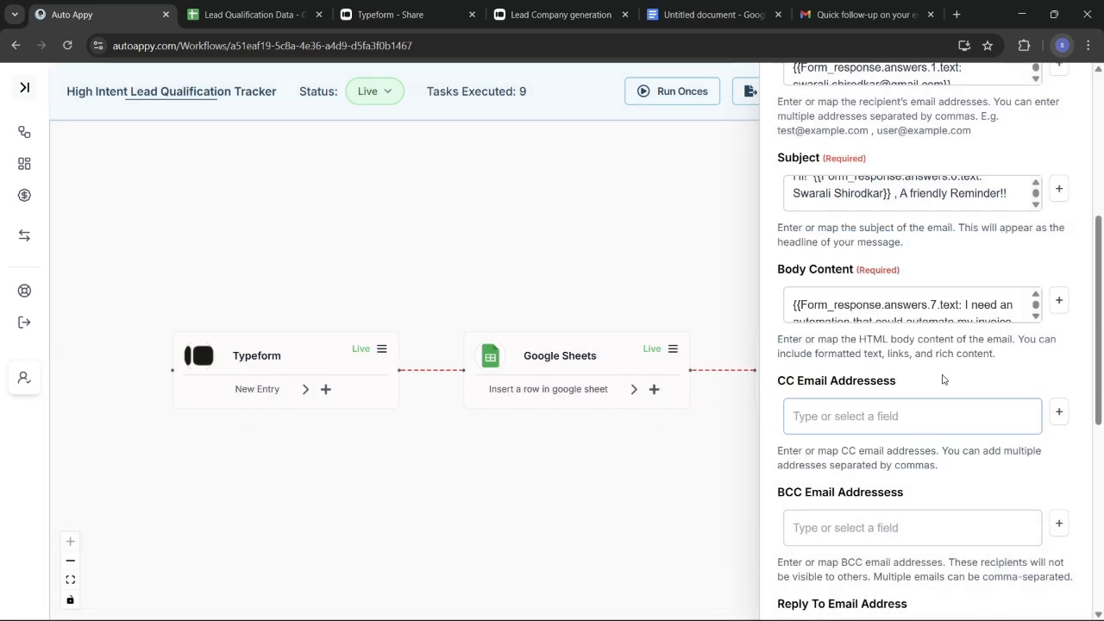
pyautogui.click(948, 306)
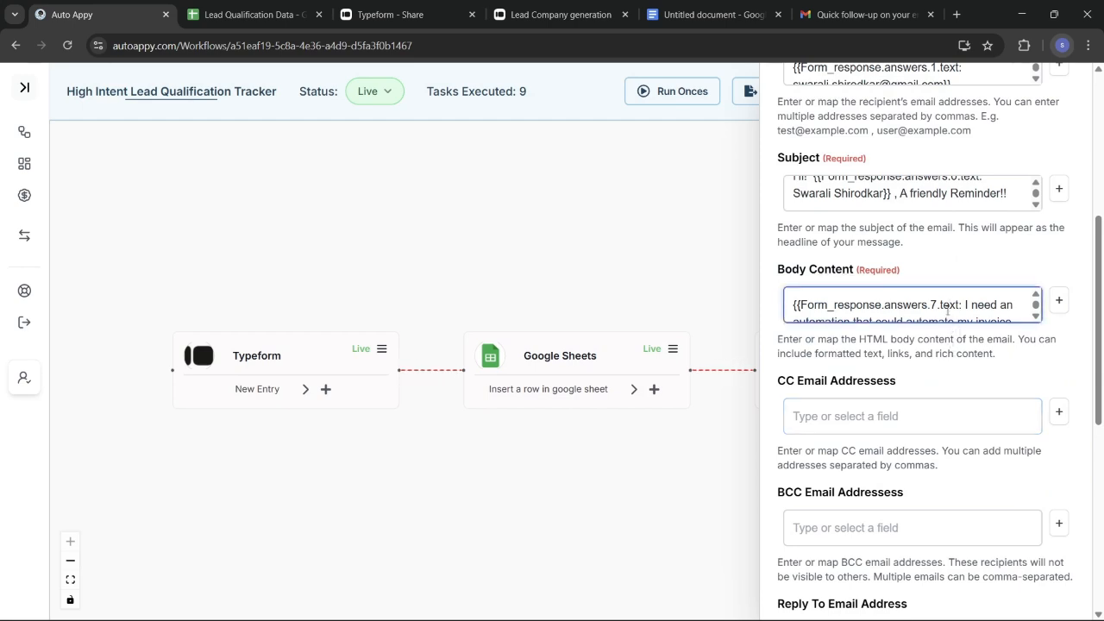
pyautogui.hotkey('ctrl', 'a')
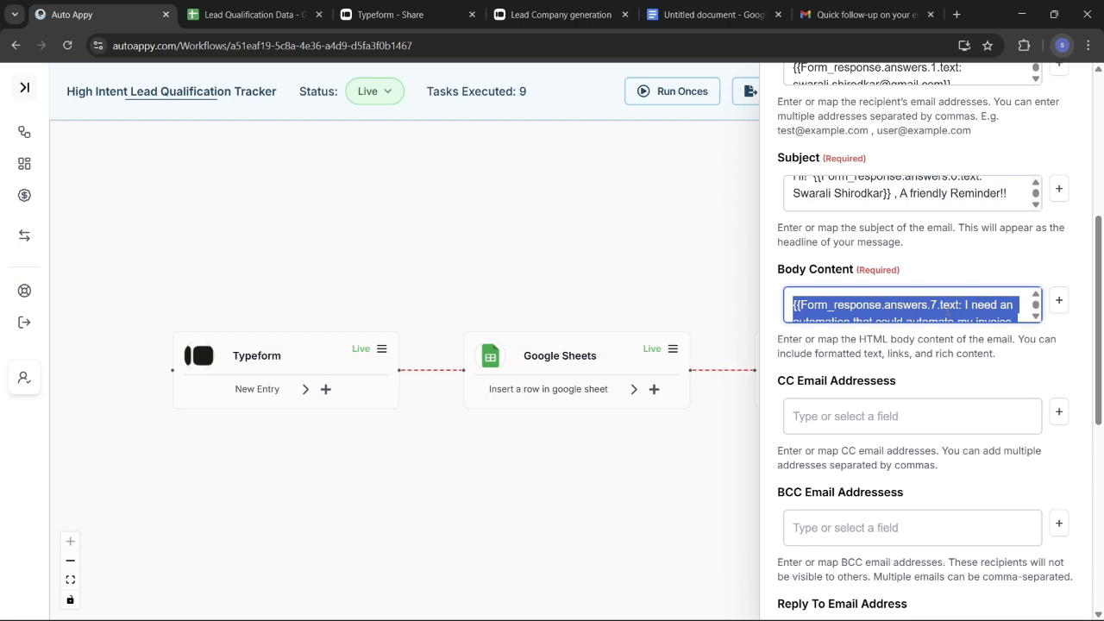
pyautogui.hotkey('alt', 'Tab')
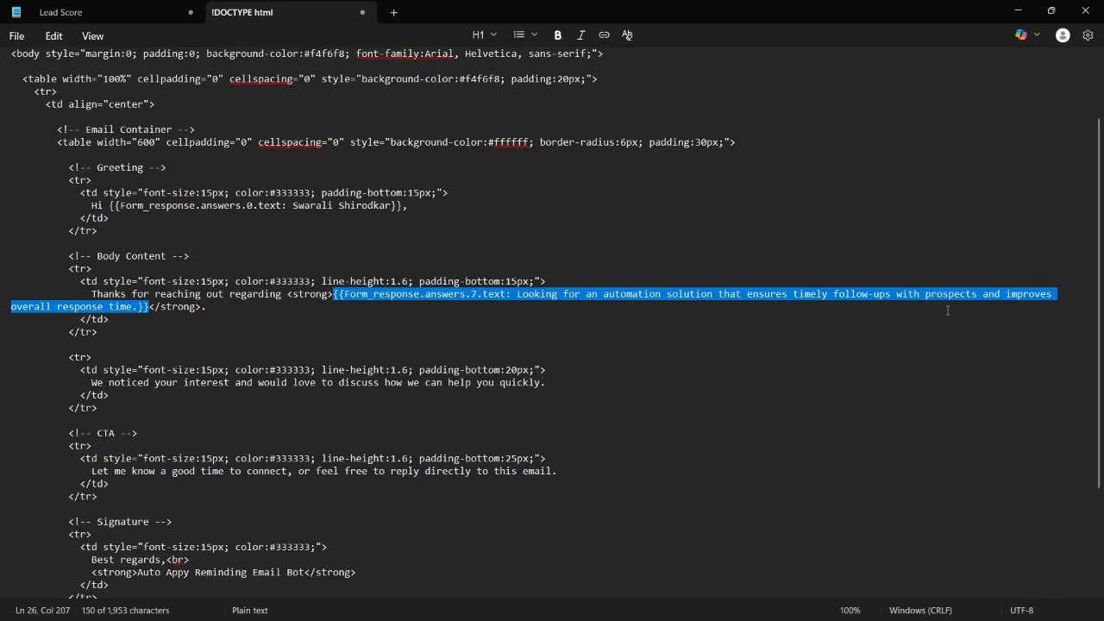
# Paste the new answers.7.text placeholder over the old one in the HTML template and review it
pyautogui.write('{{Form_response.answers.7.text: I need an automation that could automate my invoice generation.}}')
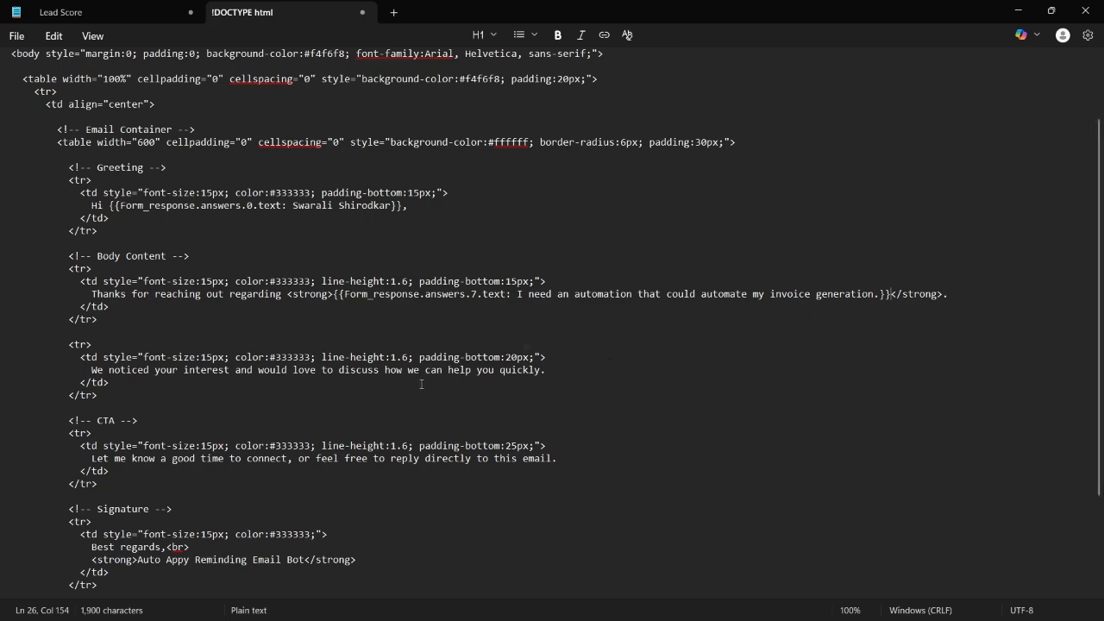
pyautogui.scroll(-3, 422, 383)
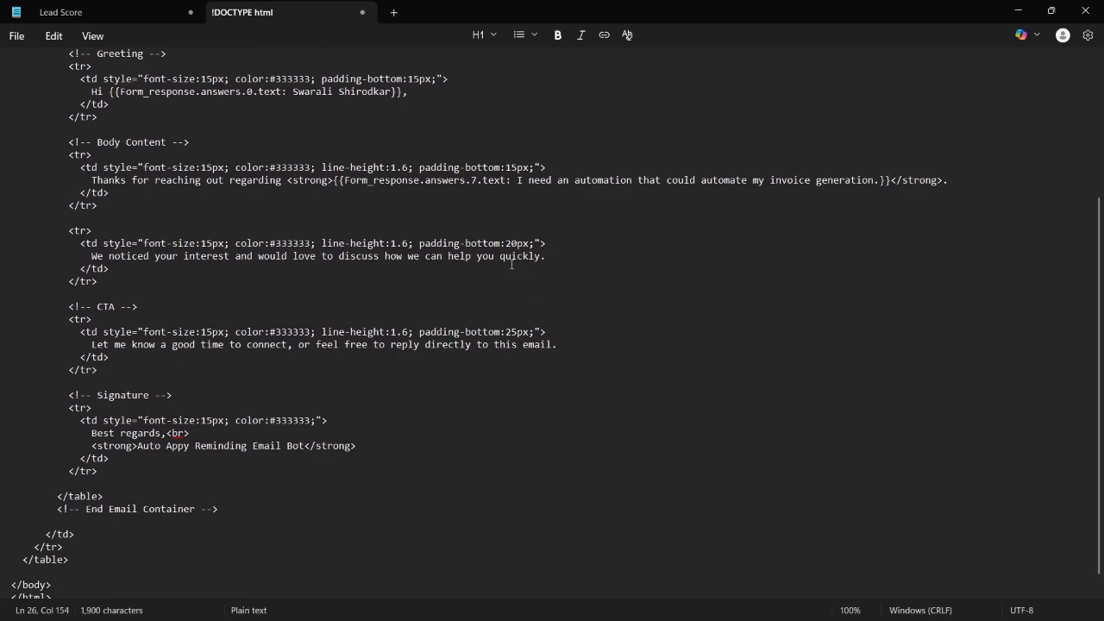
pyautogui.scroll(2, 511, 264)
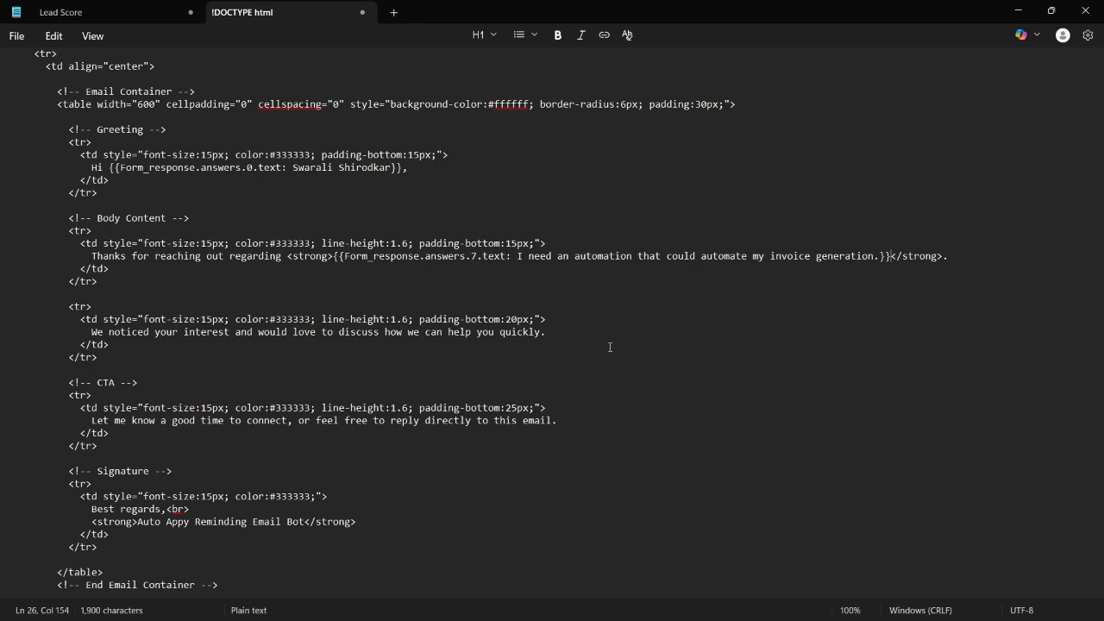
# Copy the whole HTML template from Notepad and paste it in place of the Body Content
pyautogui.hotkey('ctrl', 'a')
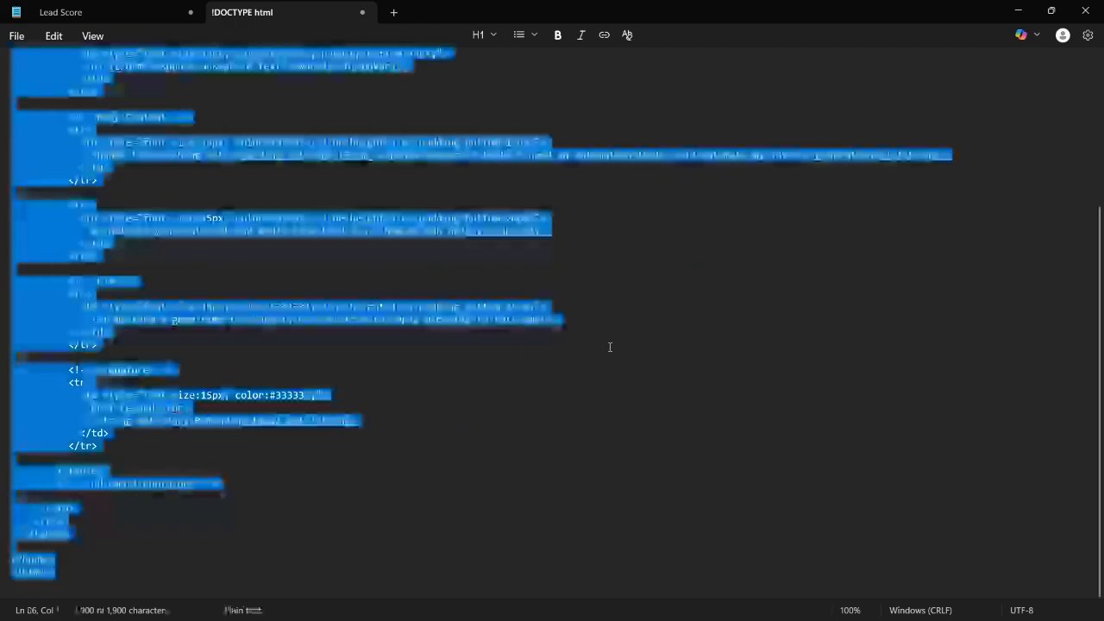
pyautogui.hotkey('alt', 'Tab')
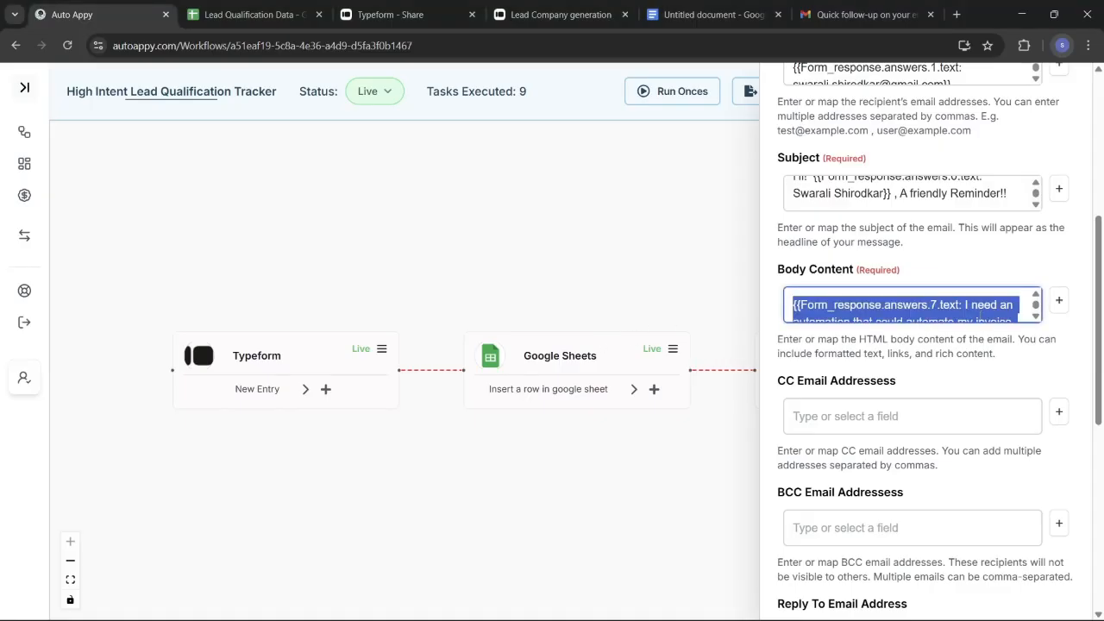
pyautogui.press('BackSpace')
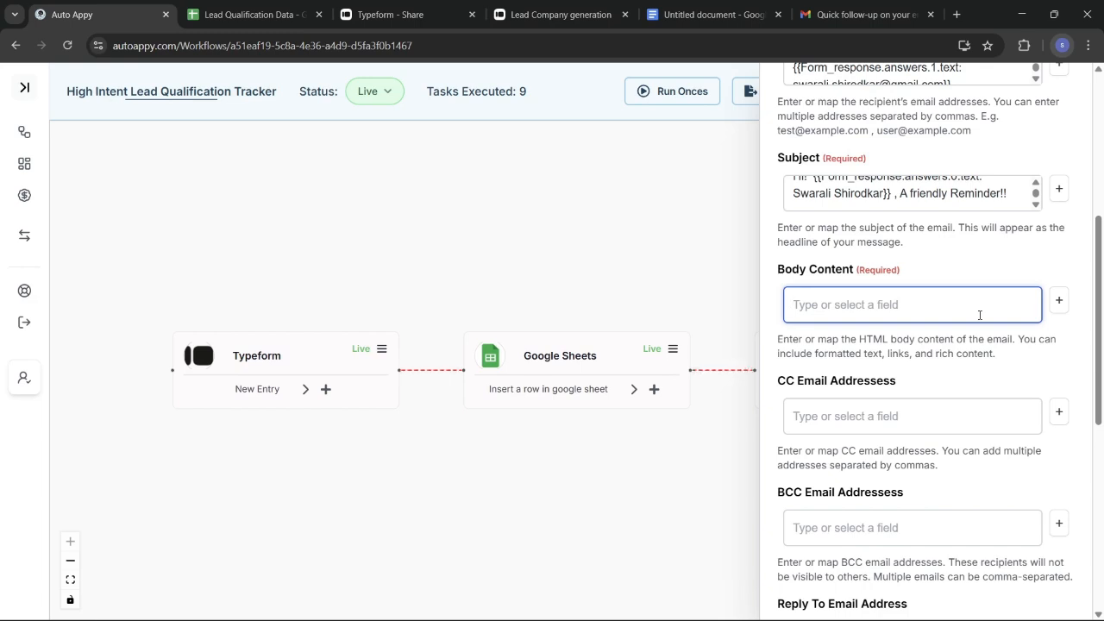
pyautogui.hotkey('ctrl', 'v')
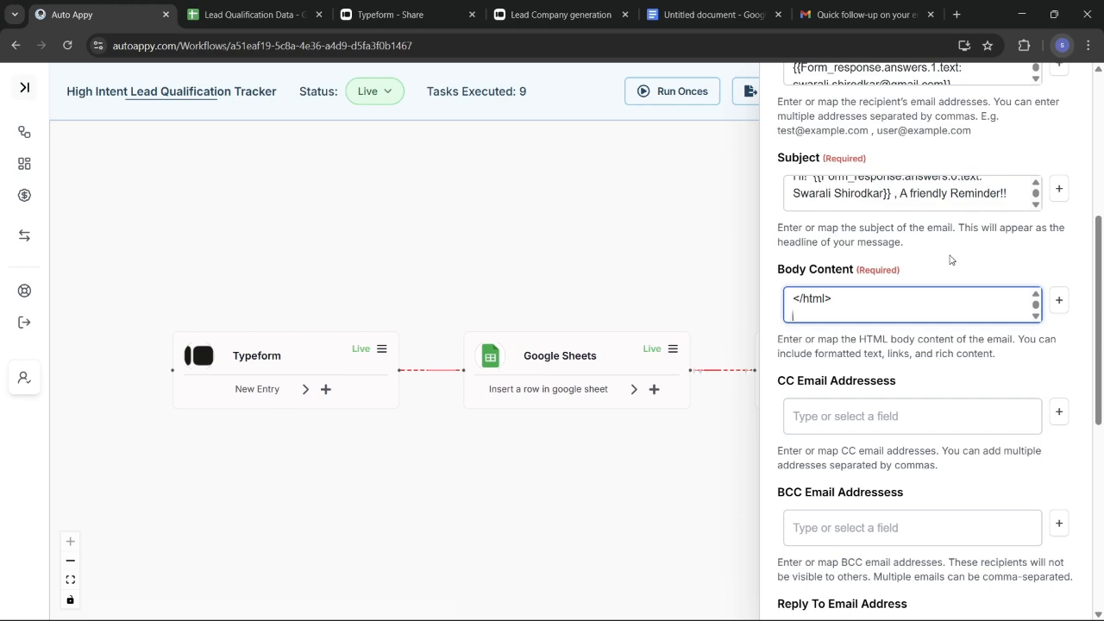
pyautogui.scroll(3, 948, 259)
pyautogui.scroll(-8, 950, 258)
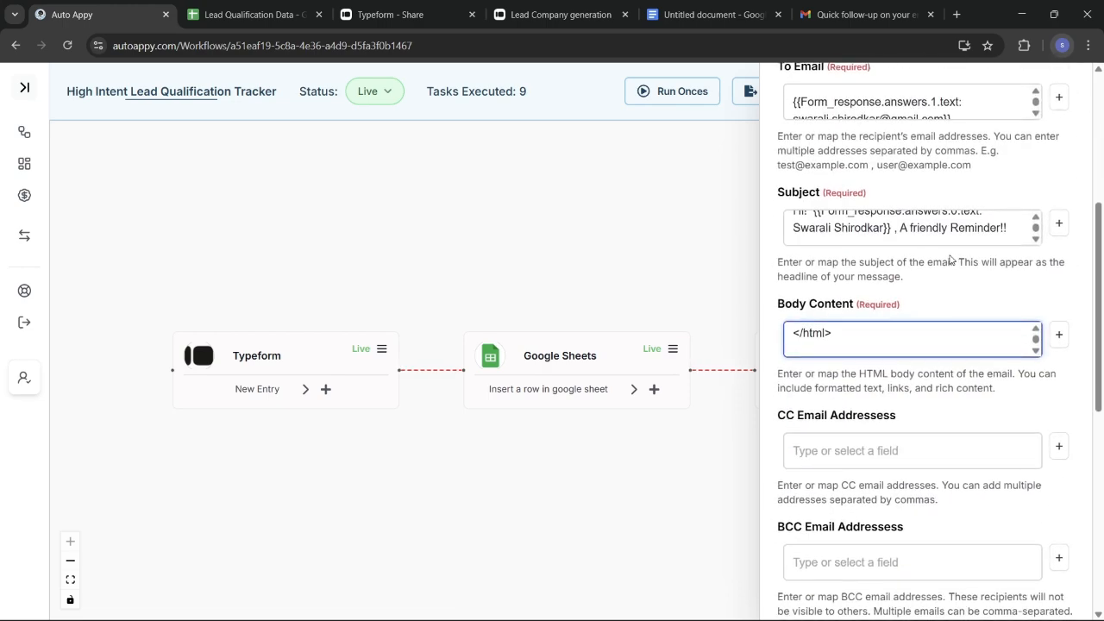
pyautogui.scroll(-1, 949, 259)
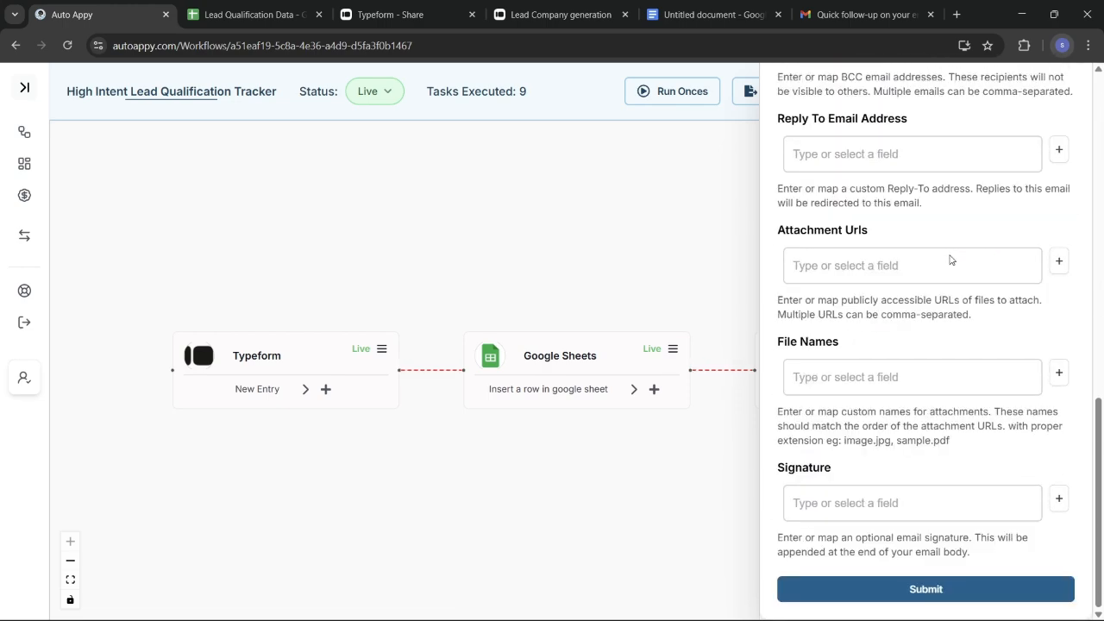
# Save the Gmail step settings and test it, confirming the output shows labelIds SENT
pyautogui.click(926, 591)
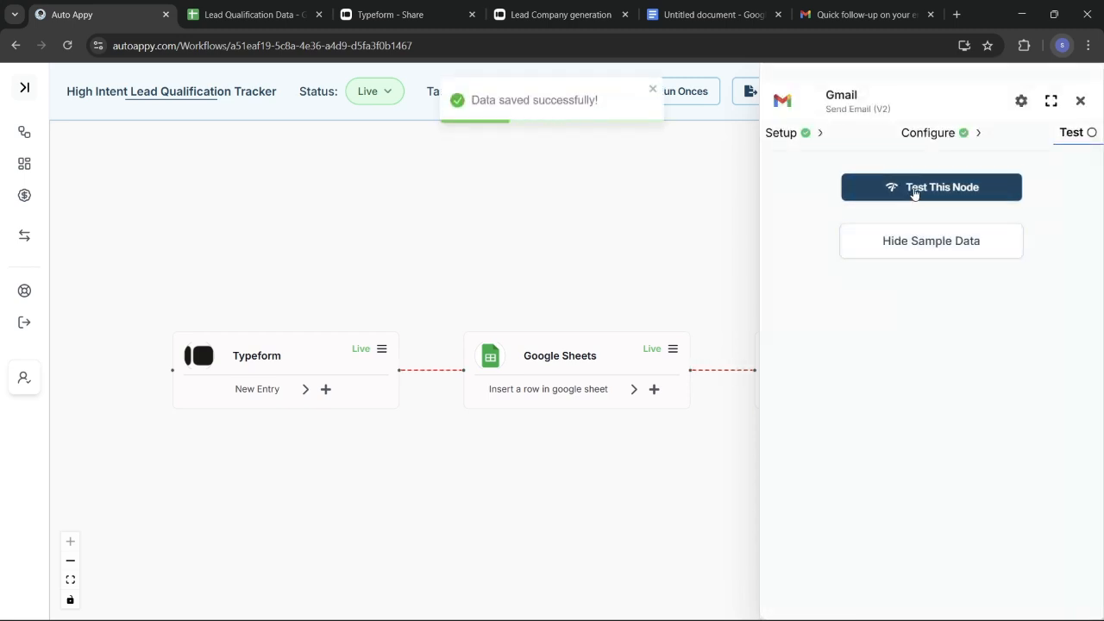
pyautogui.click(915, 190)
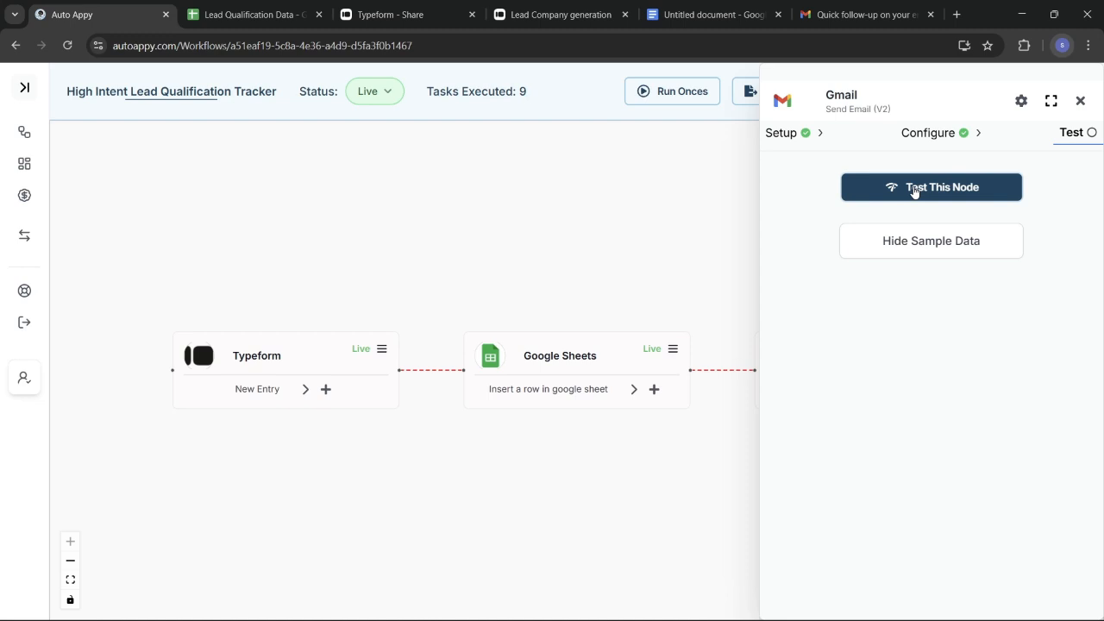
pyautogui.click(918, 238)
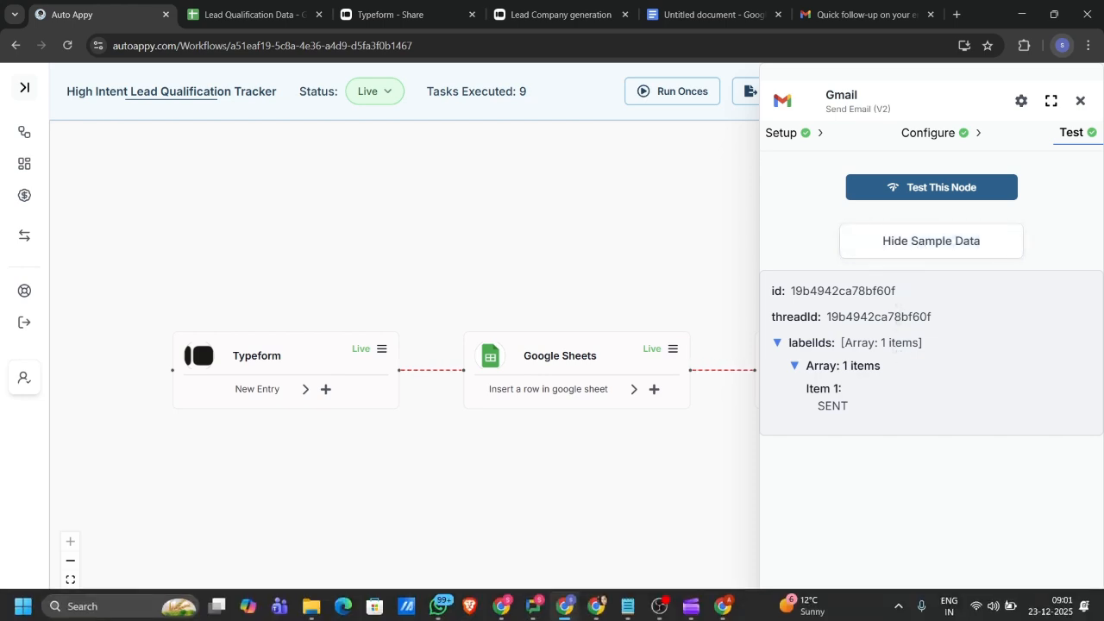
pyautogui.click(595, 608)
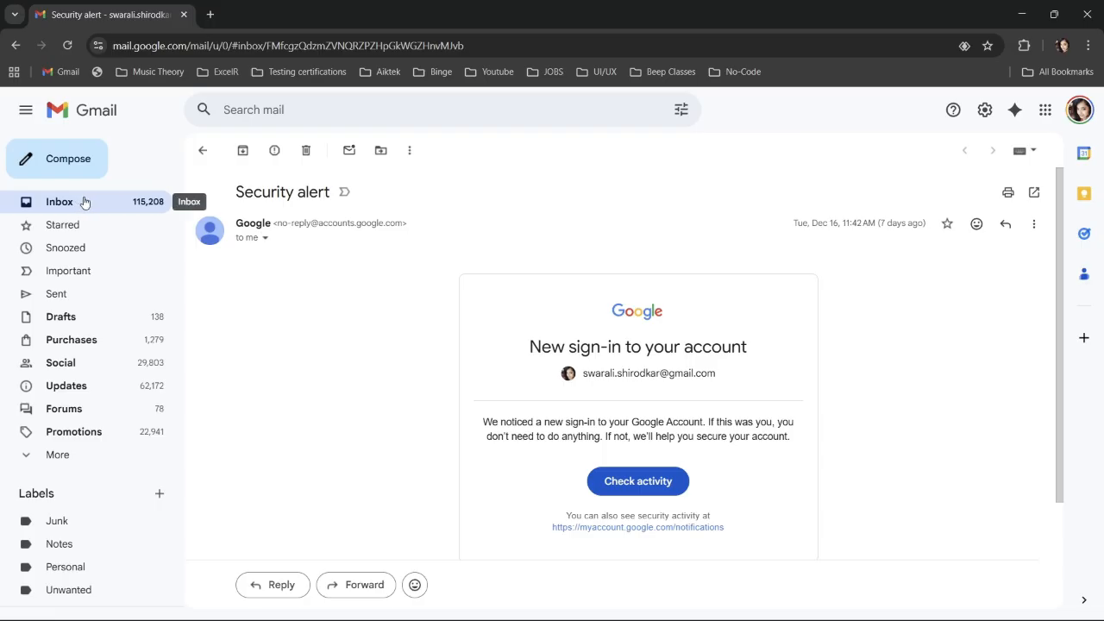
# Open the top unread 'A friendly Reminder!!' email in the Gmail inbox
pyautogui.click(83, 201)
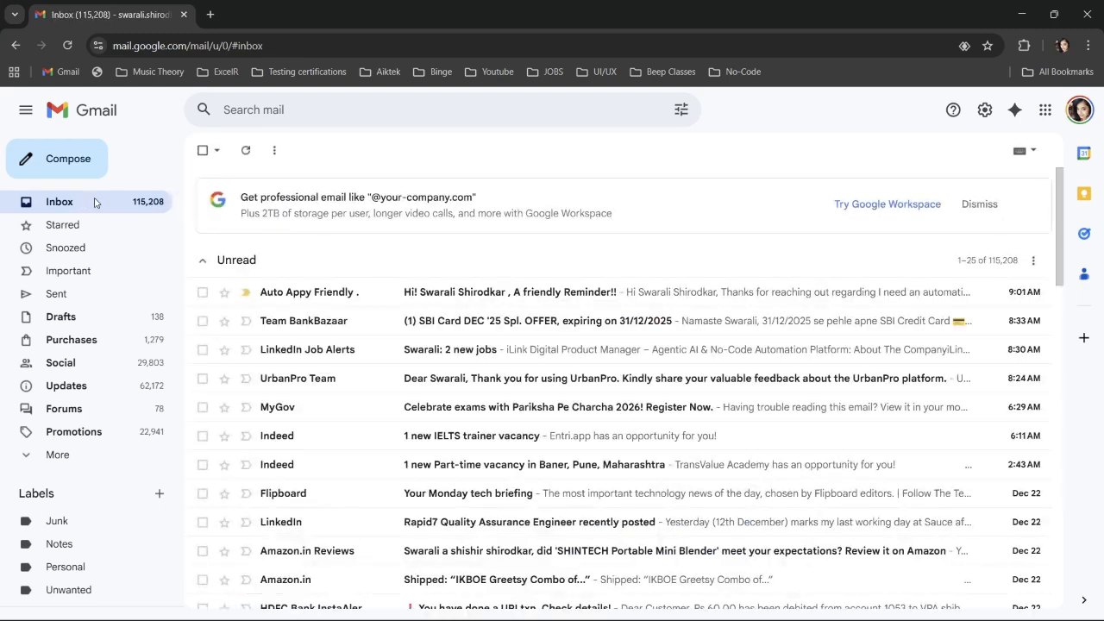
pyautogui.click(460, 301)
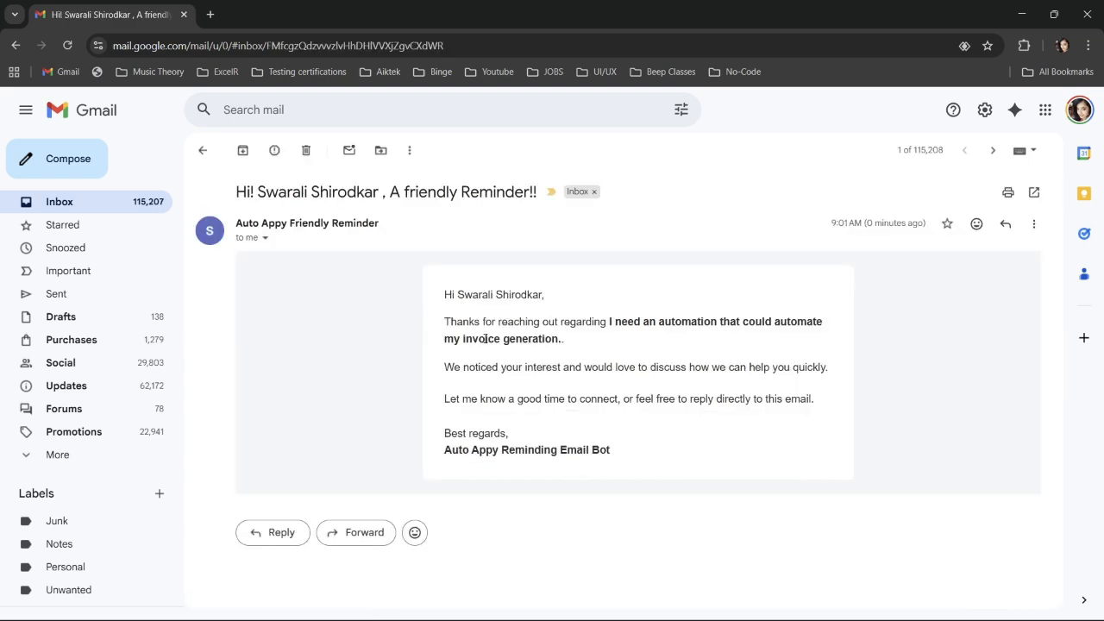